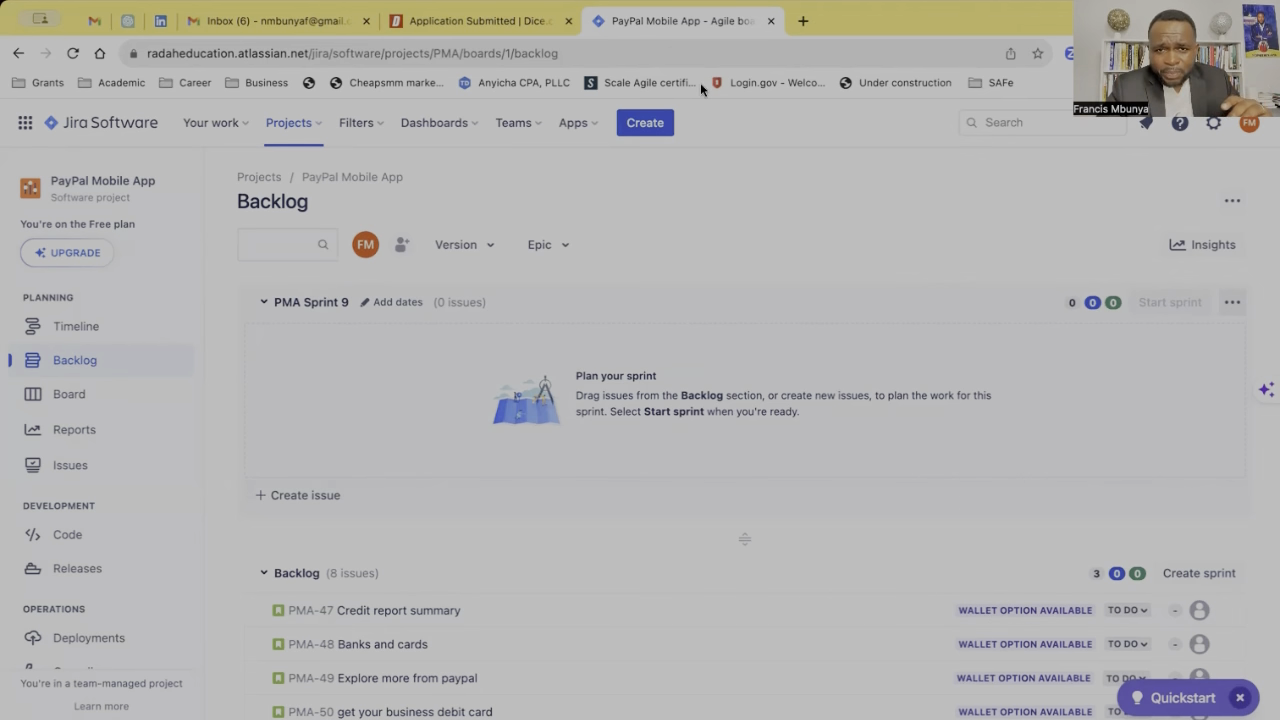
# Start a new company-managed software project based on the Scrum template
pyautogui.click(313, 124)
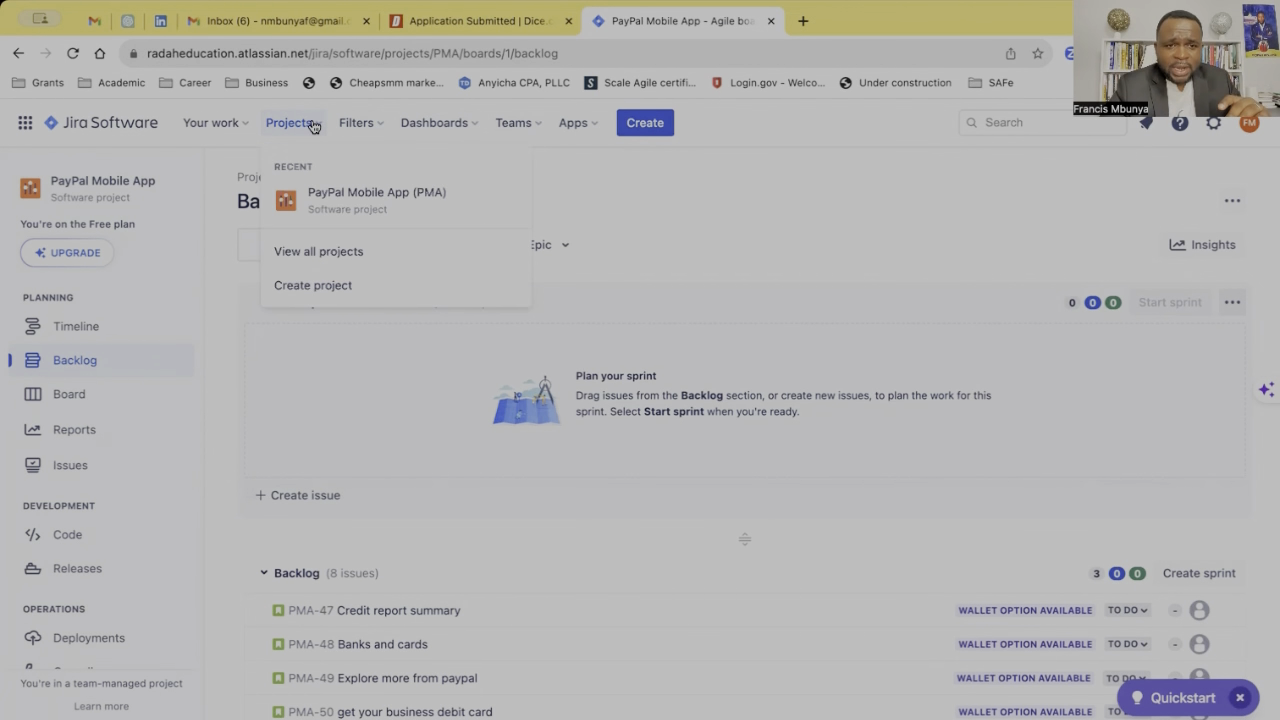
pyautogui.click(322, 287)
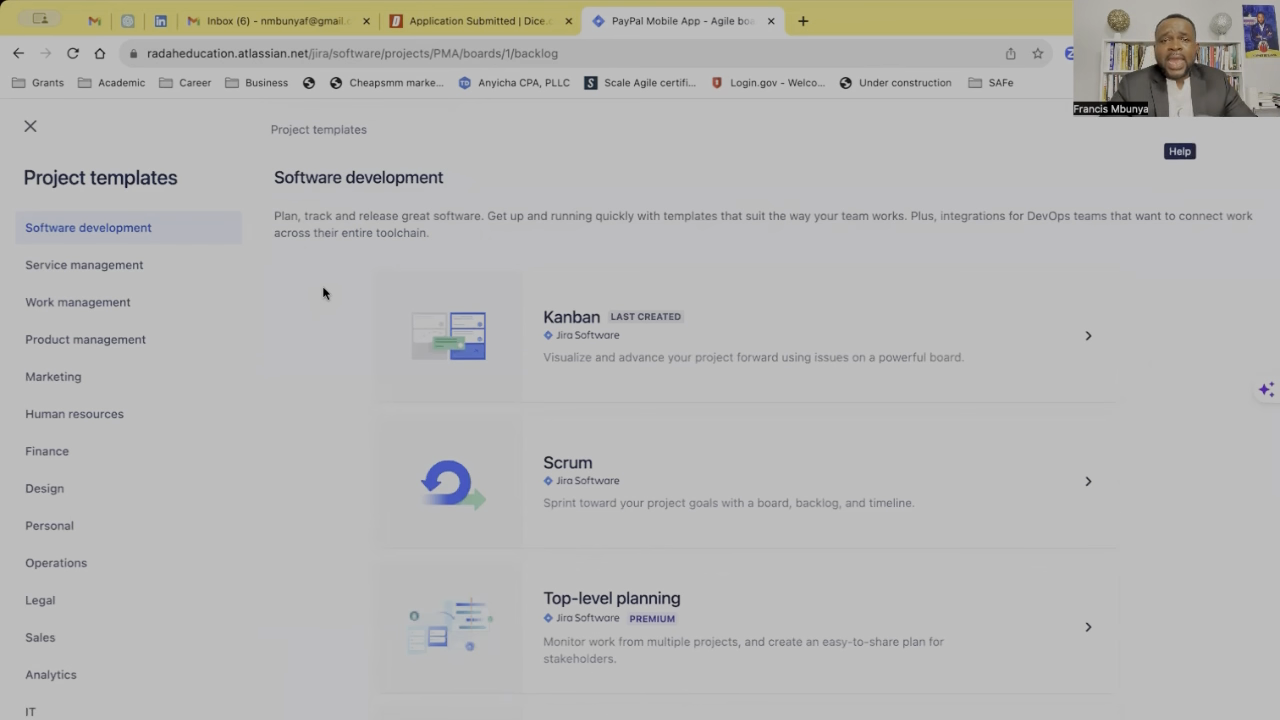
pyautogui.click(649, 474)
pyautogui.scroll(-5, 649, 474)
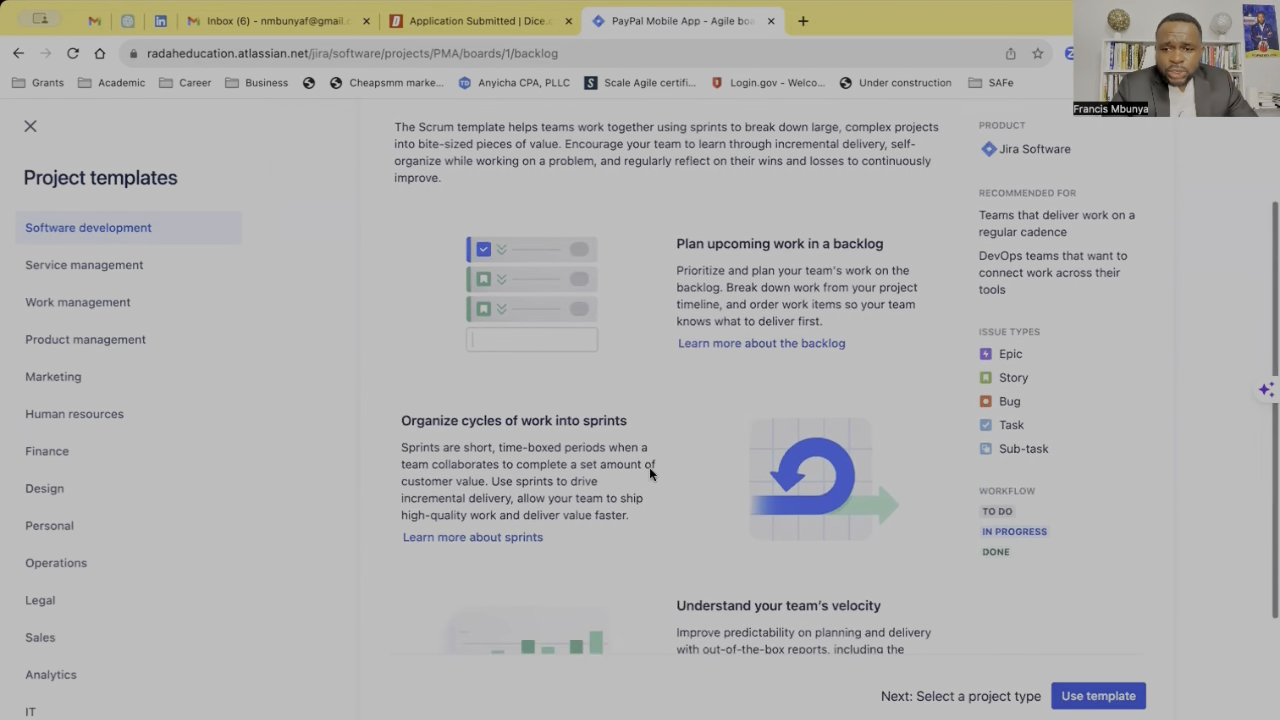
pyautogui.scroll(5, 1010, 618)
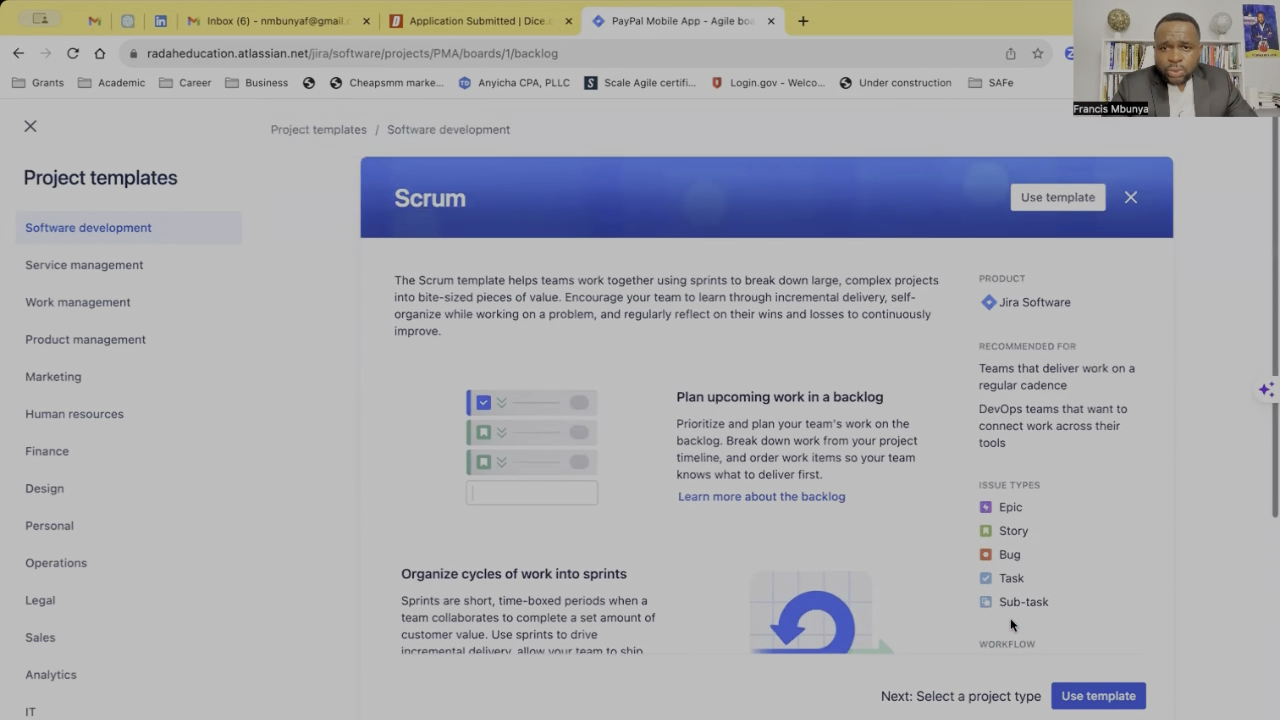
pyautogui.click(1097, 695)
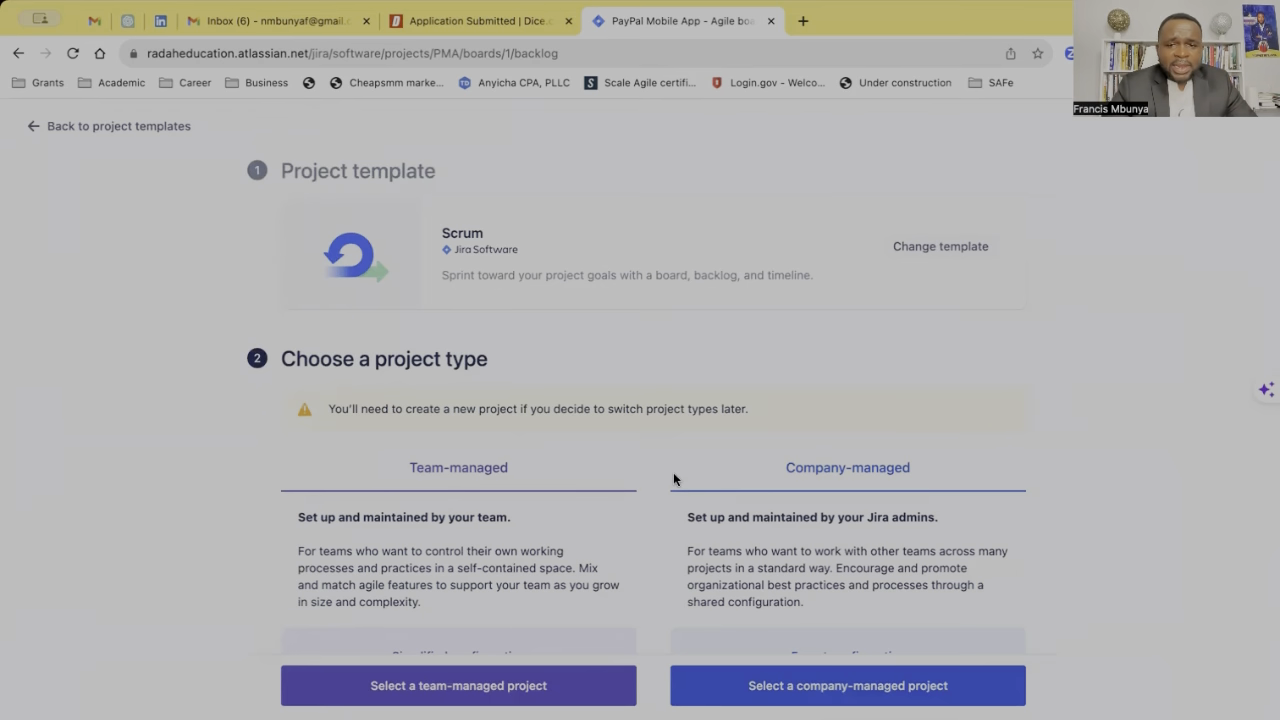
pyautogui.scroll(-3, 673, 472)
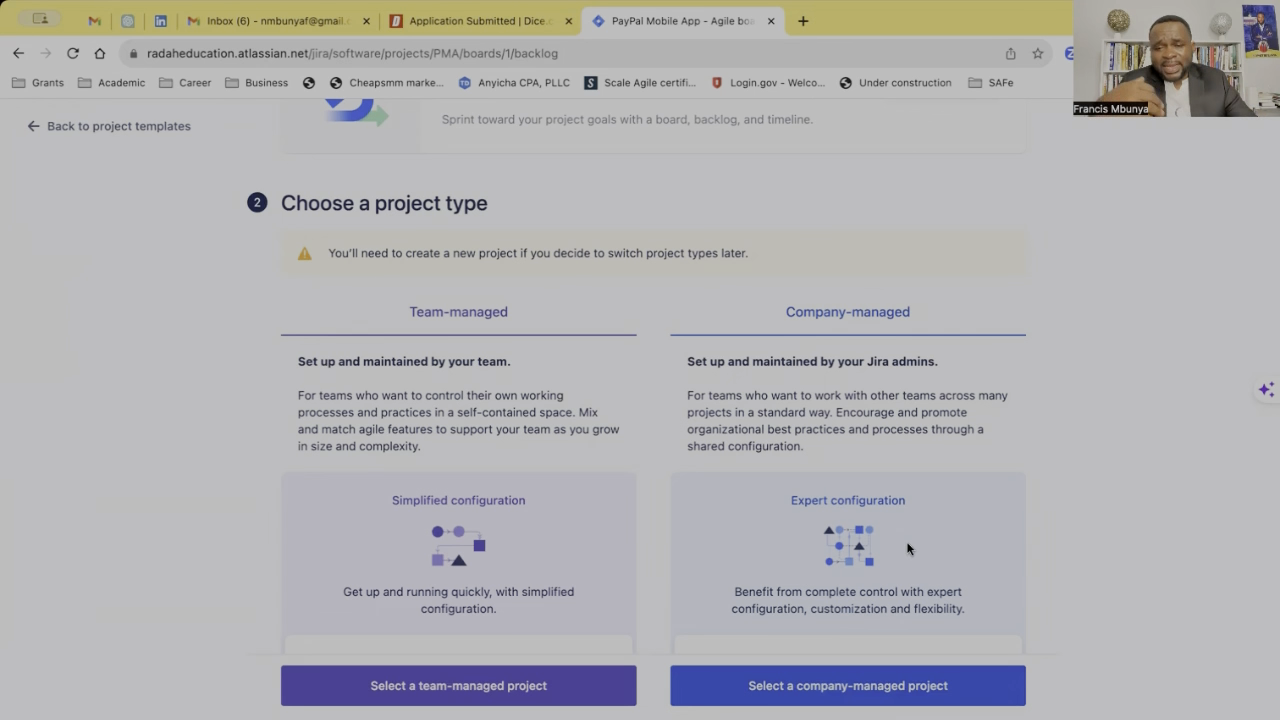
pyautogui.click(833, 687)
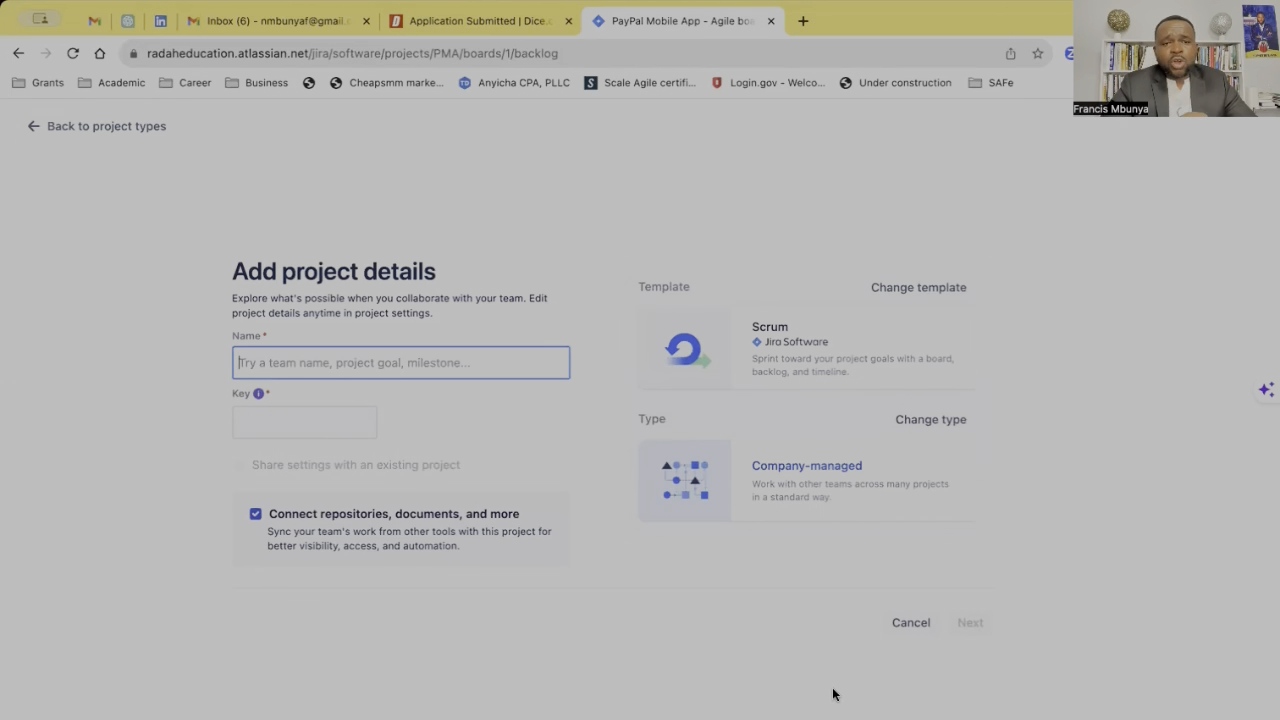
# Name the new project "Estate Project Implementation"
pyautogui.write('Estate')
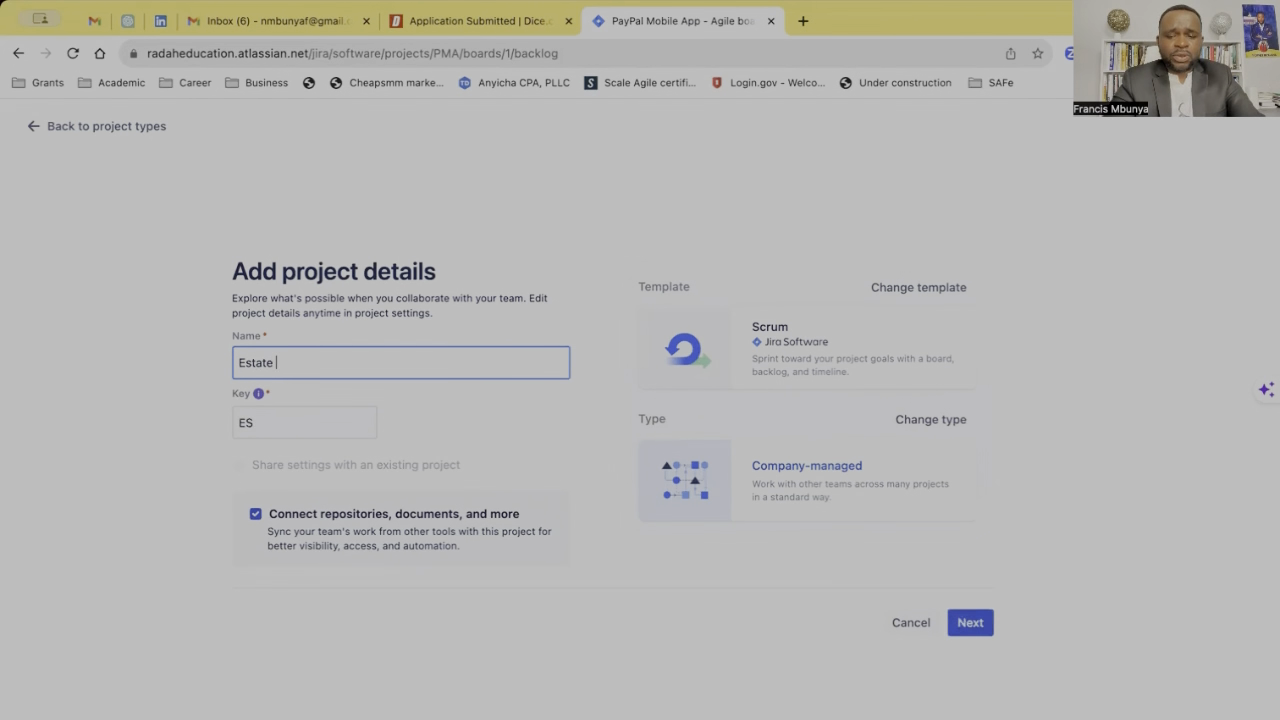
pyautogui.write(' Project')
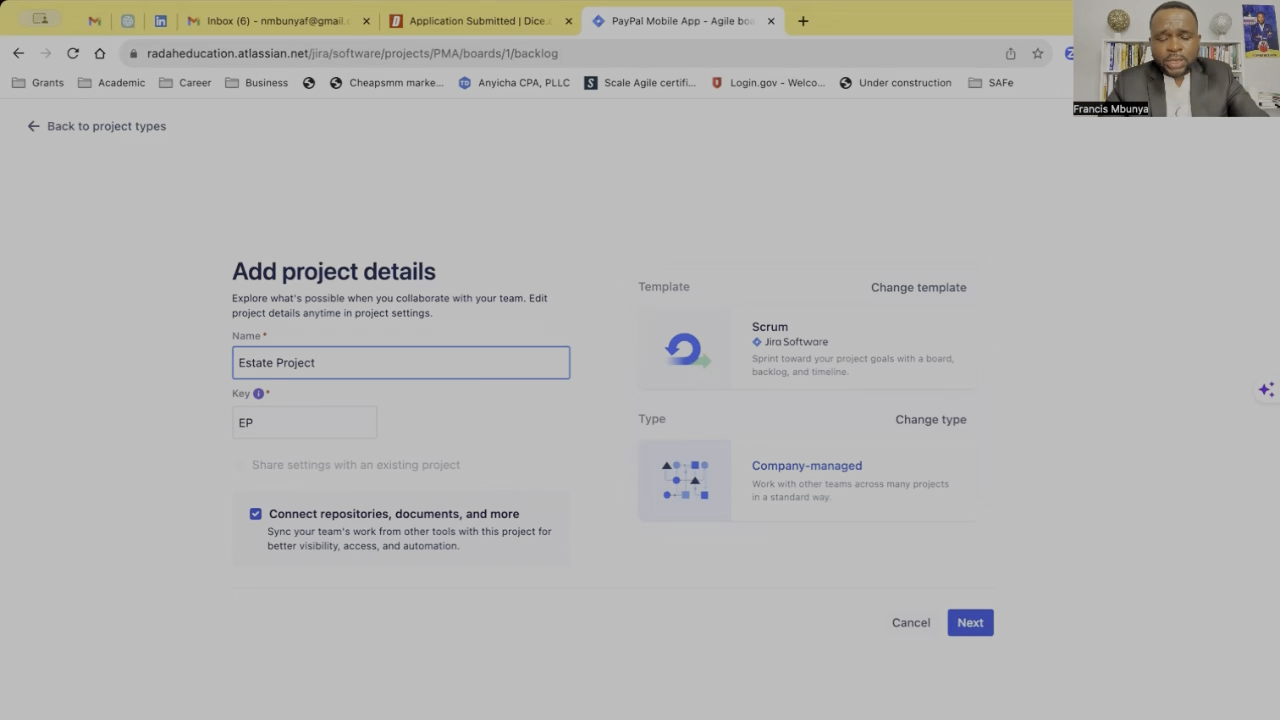
pyautogui.write(' Im')
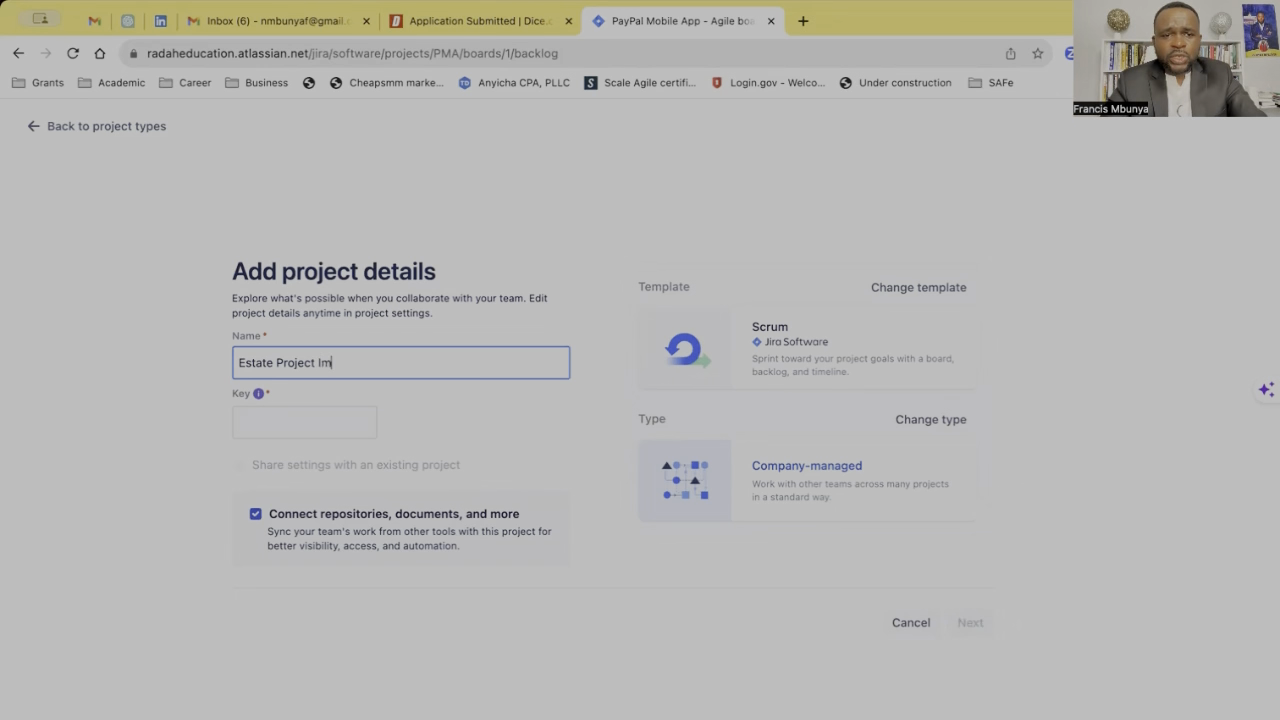
pyautogui.write('p')
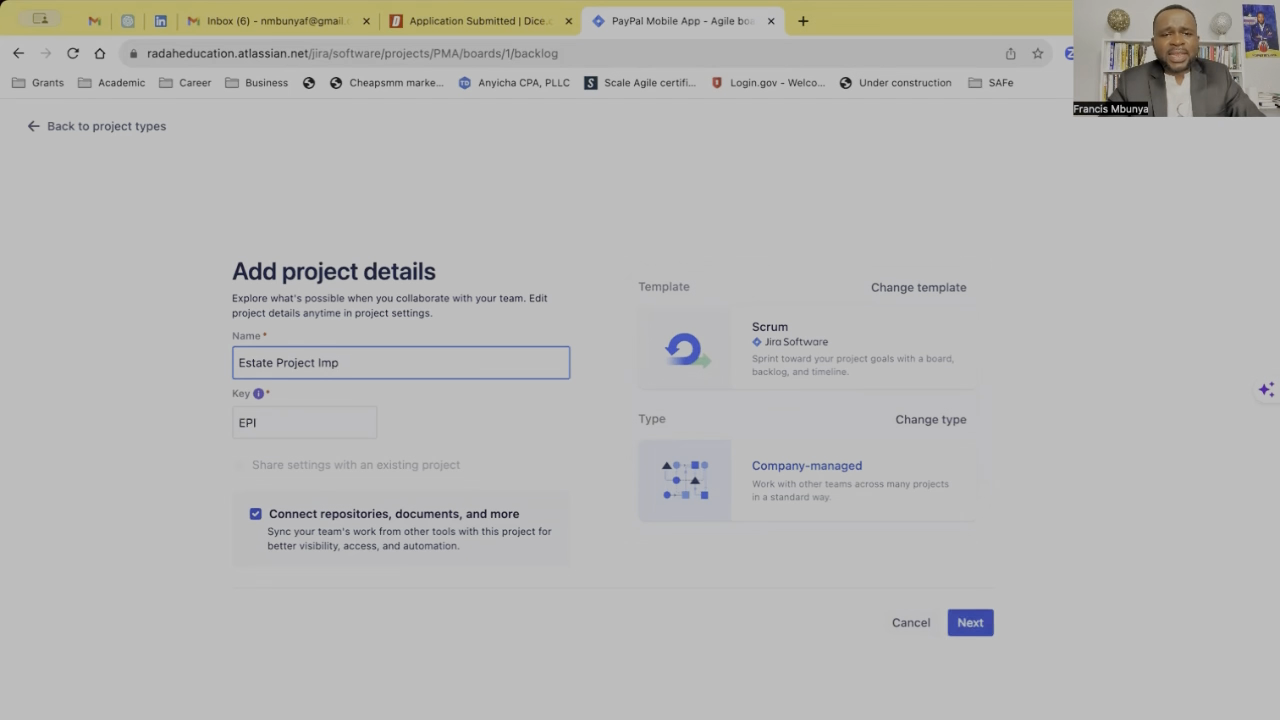
pyautogui.write('lemenat')
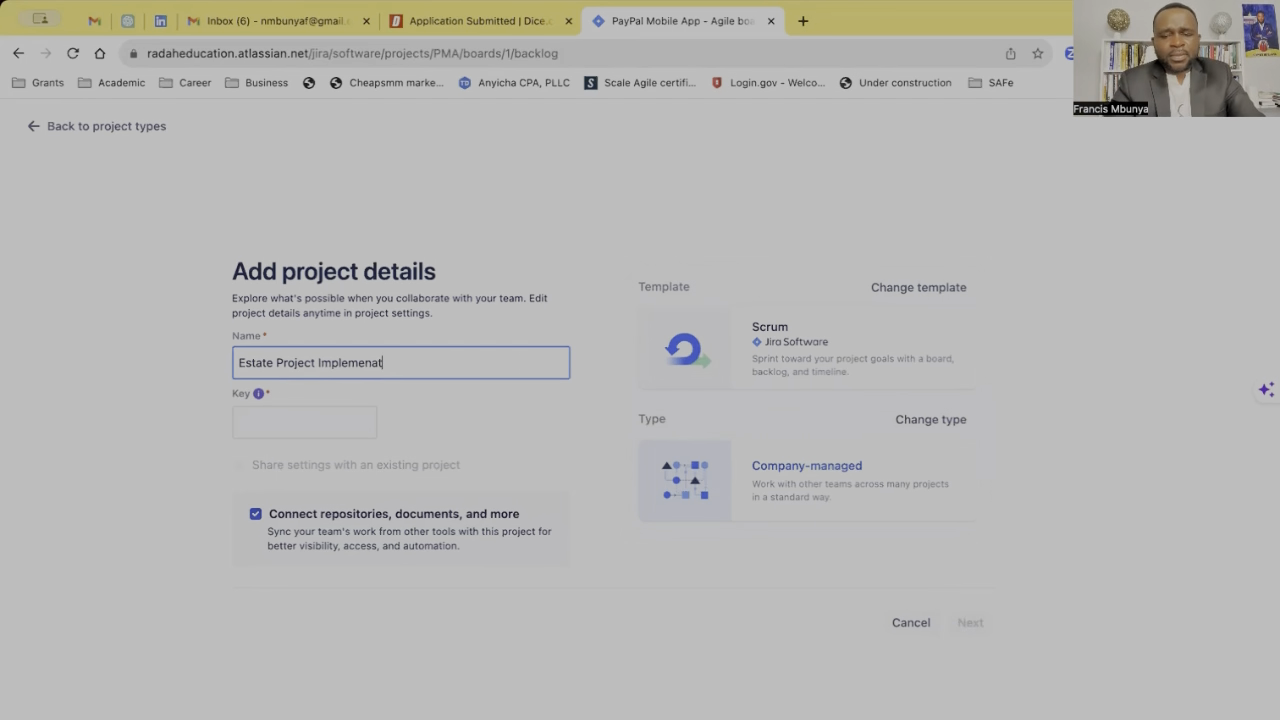
pyautogui.write('ion')
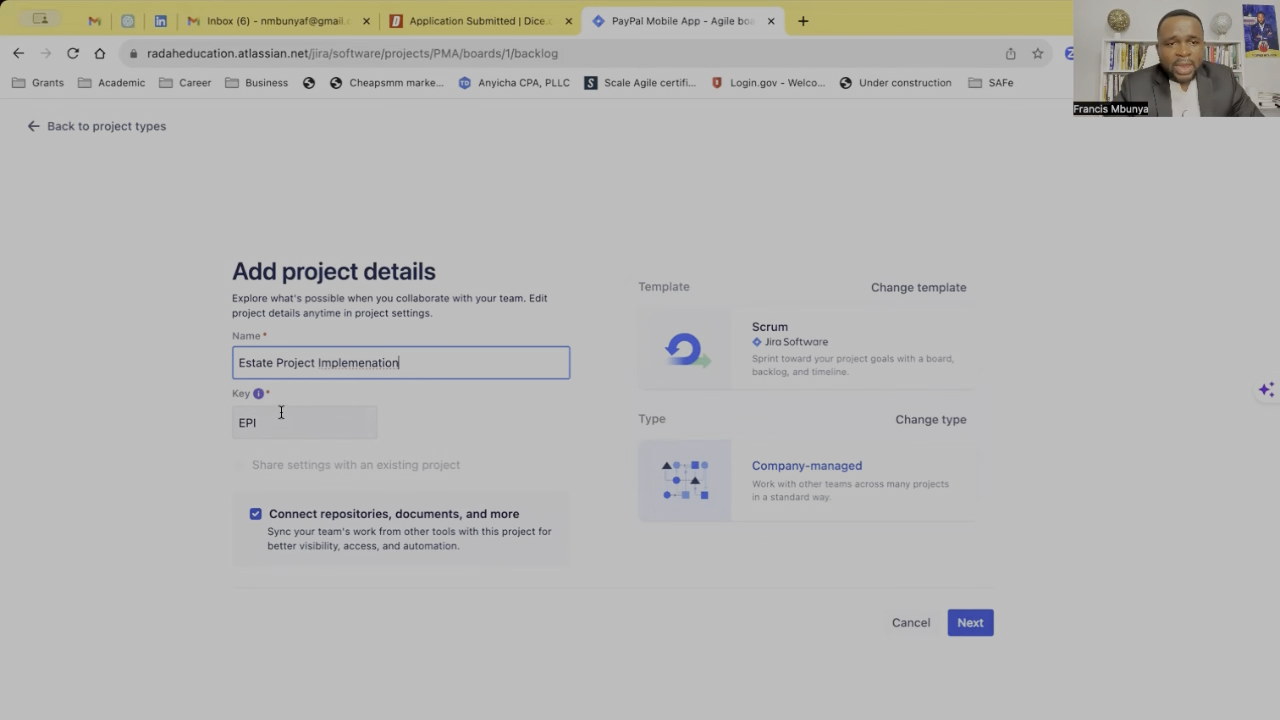
pyautogui.click(371, 362)
pyautogui.write('t')
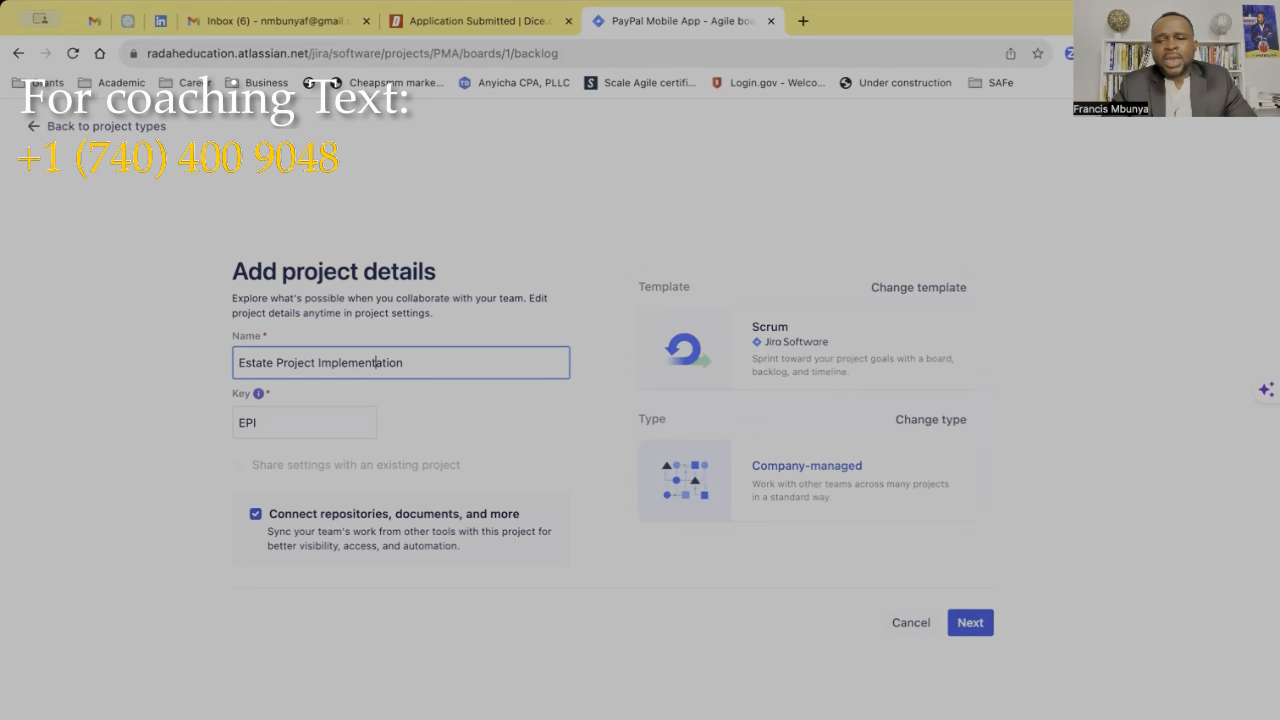
# Create the project without connecting any tools and dismiss the introduction shown on its board
pyautogui.click(978, 632)
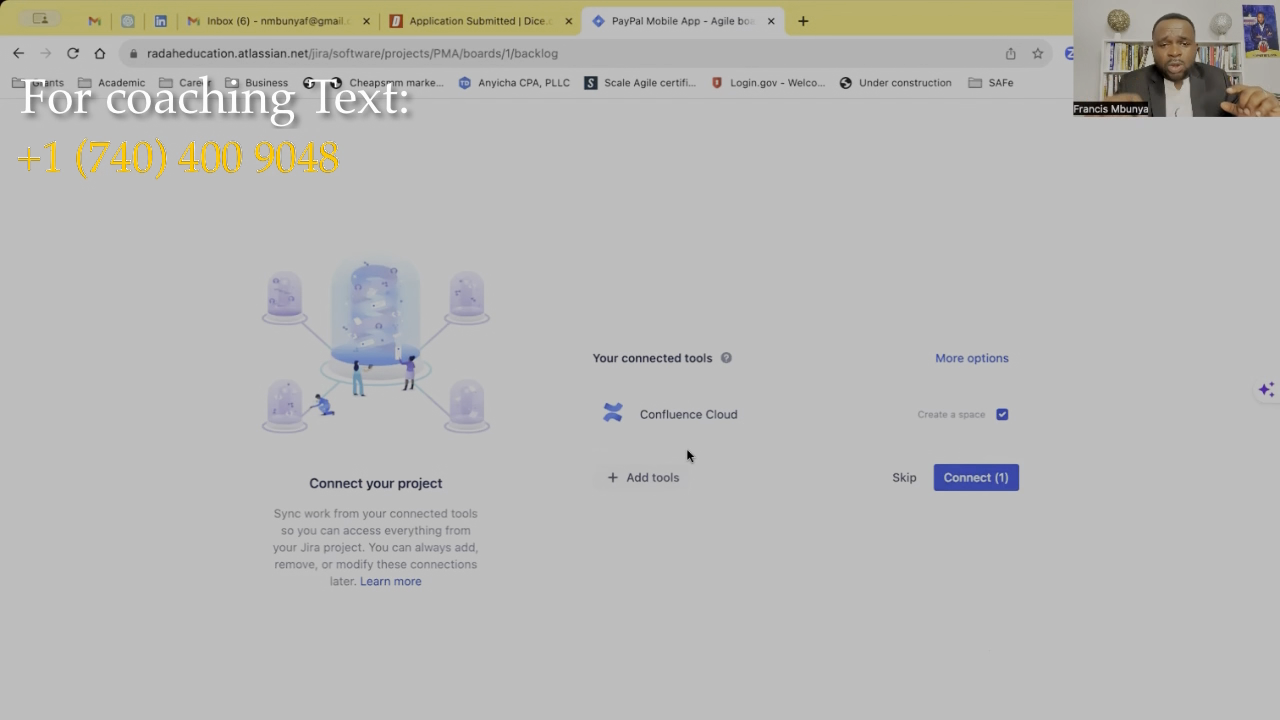
pyautogui.click(897, 477)
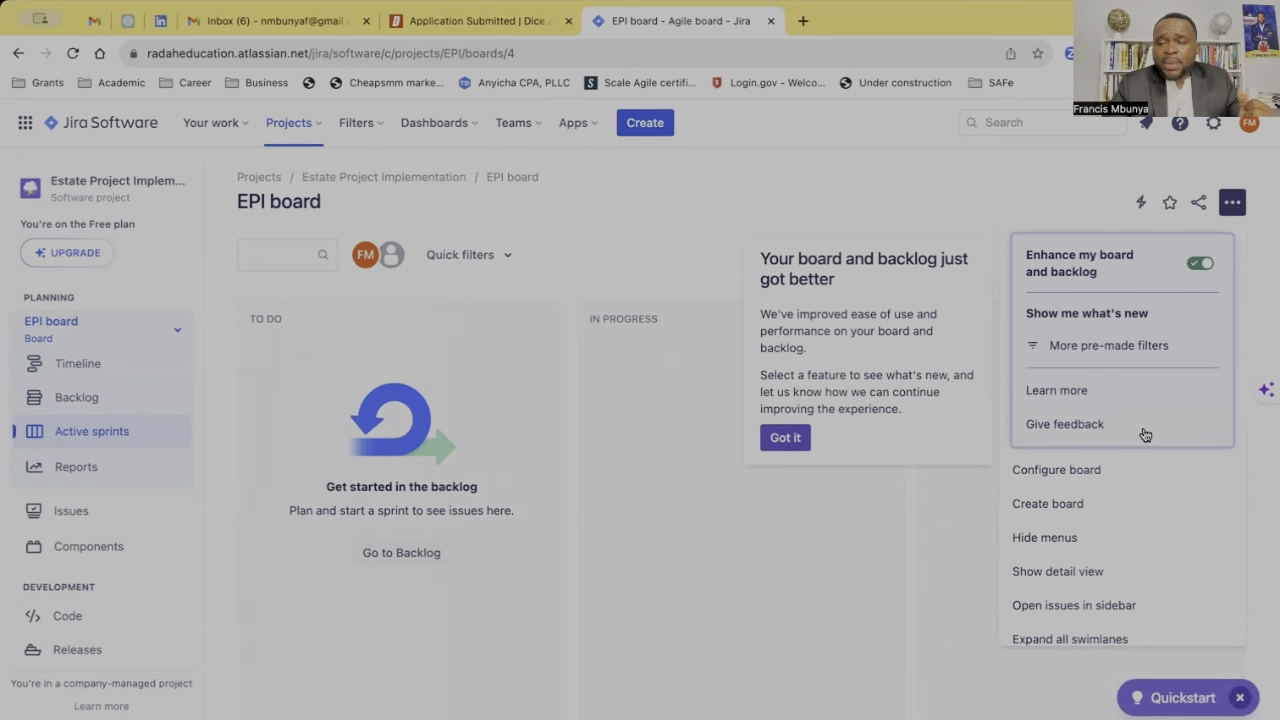
pyautogui.click(1008, 191)
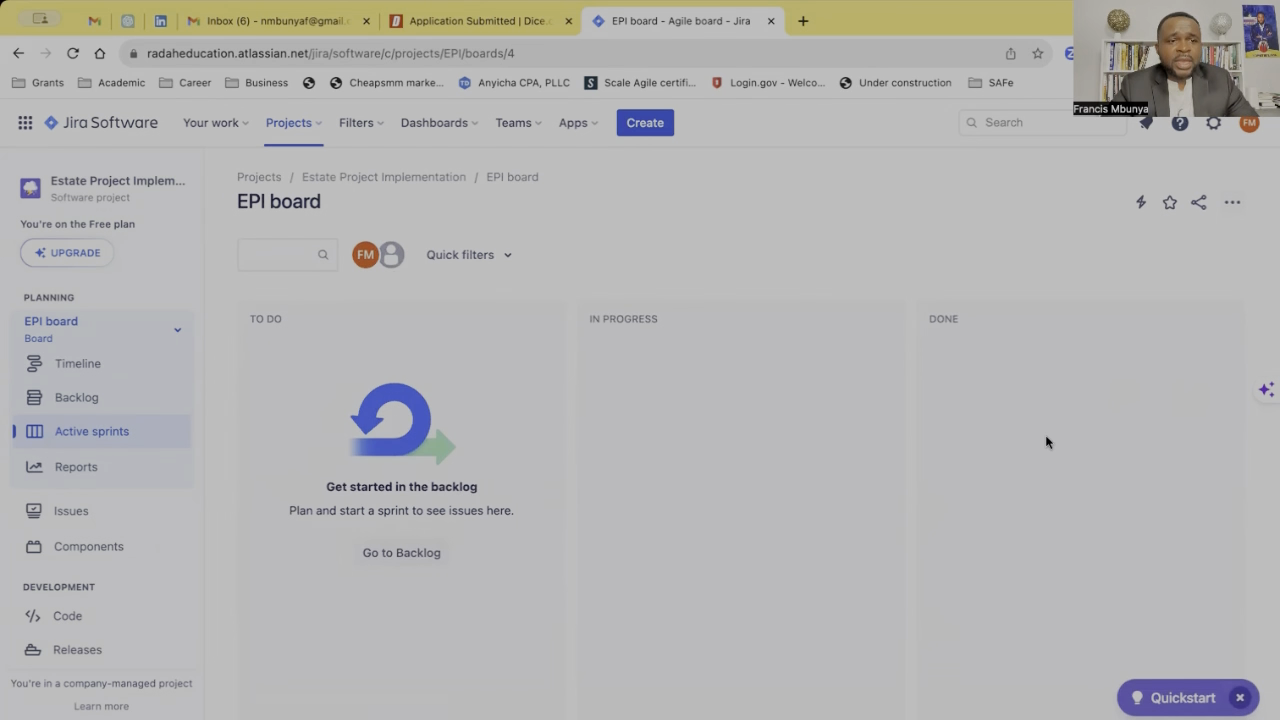
# Examine the project's settings, including the Details, Summary, People and Toolchain pages, and return to the EPI board
pyautogui.scroll(-2, 148, 568)
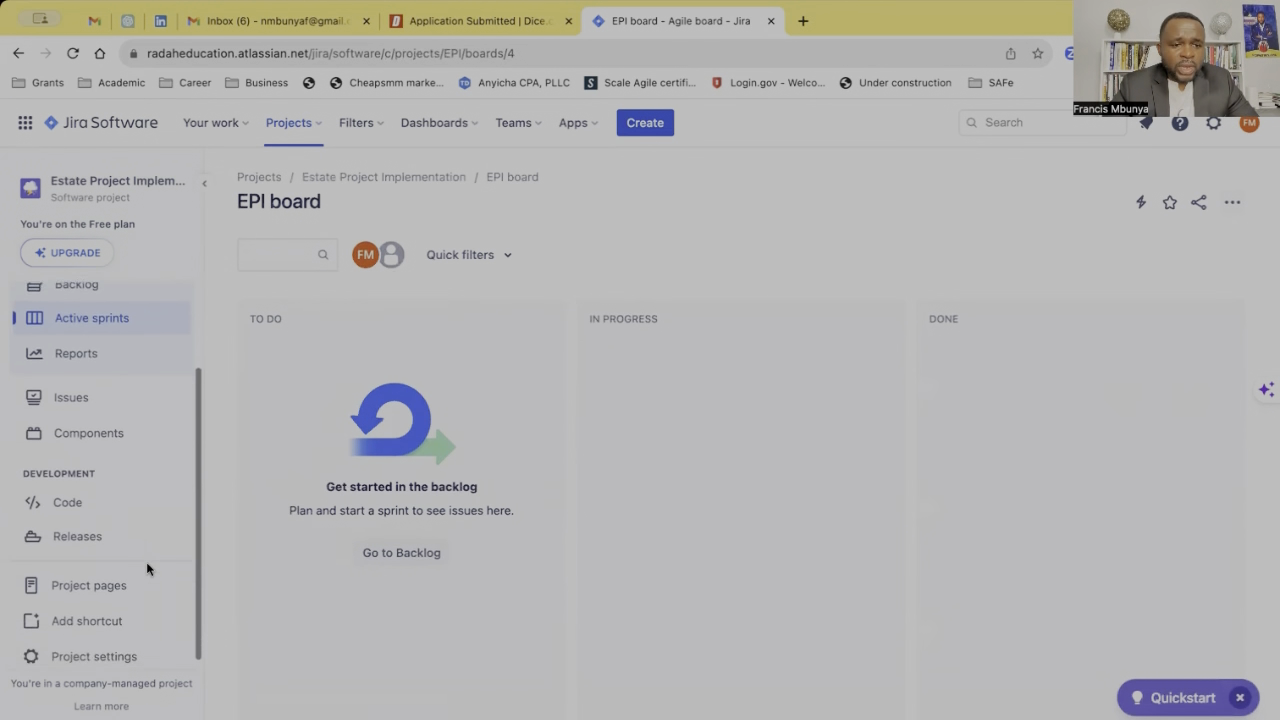
pyautogui.click(106, 650)
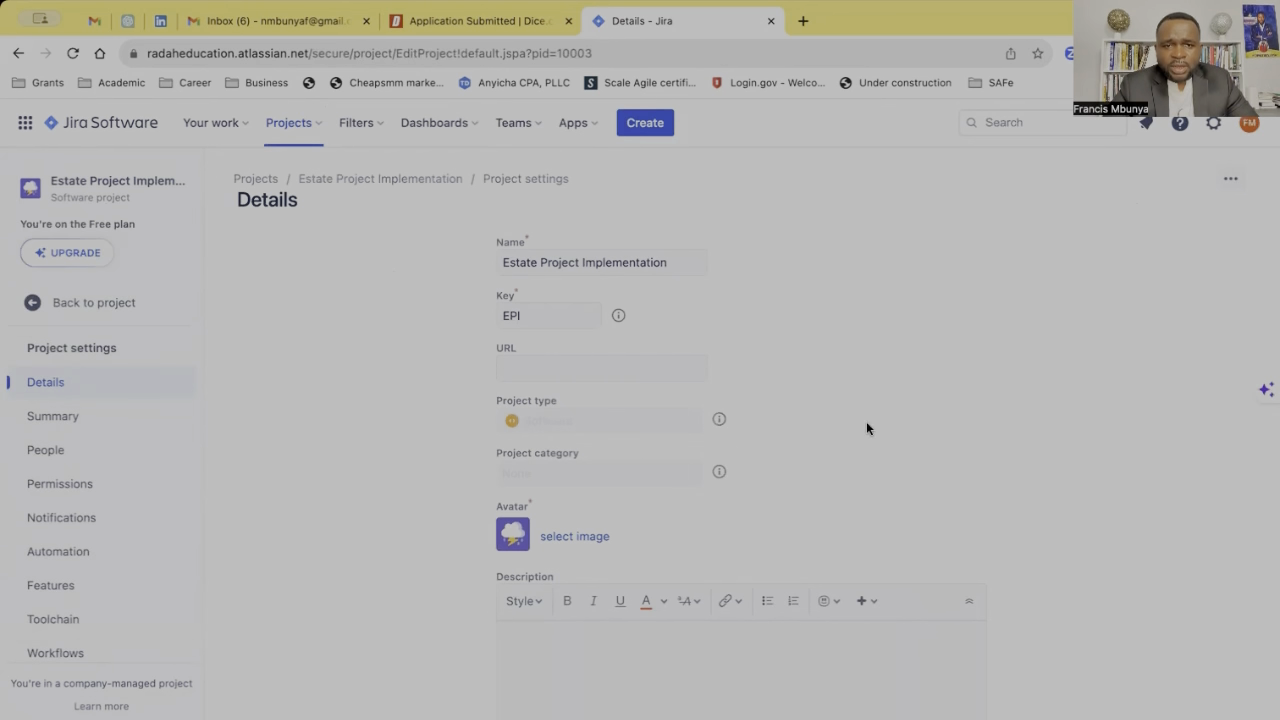
pyautogui.scroll(-5, 934, 432)
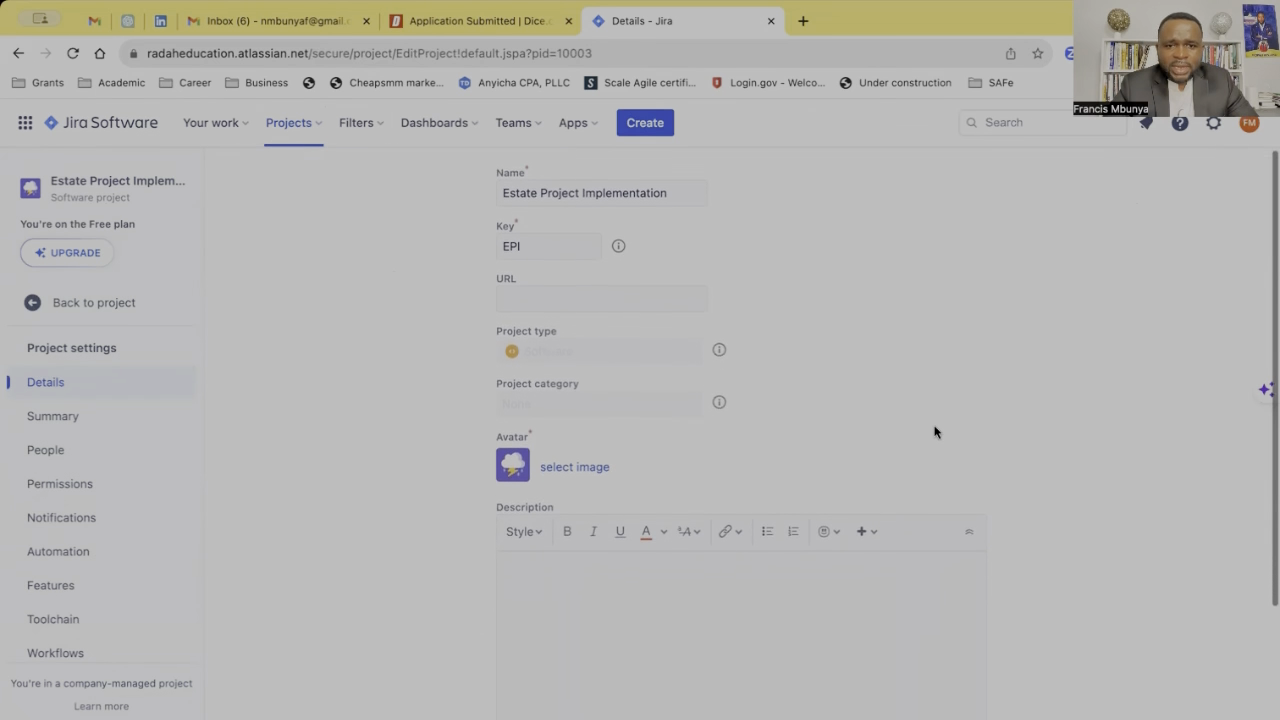
pyautogui.click(81, 418)
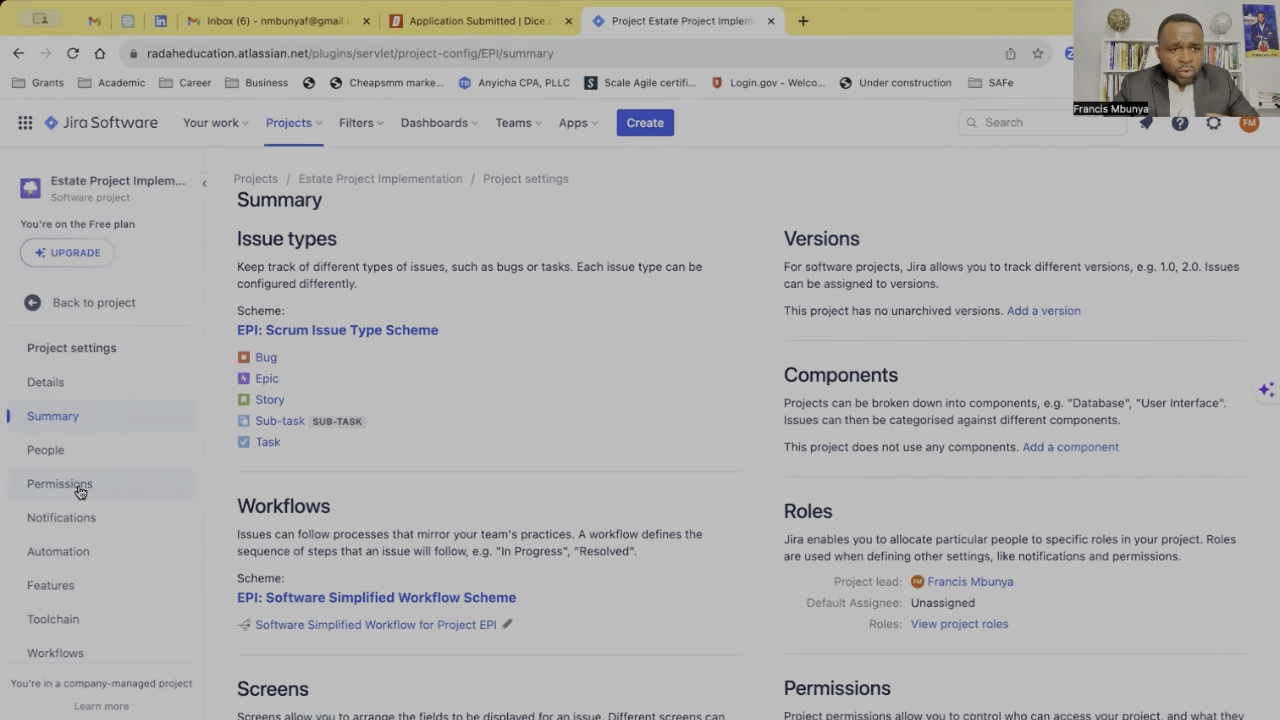
pyautogui.click(60, 450)
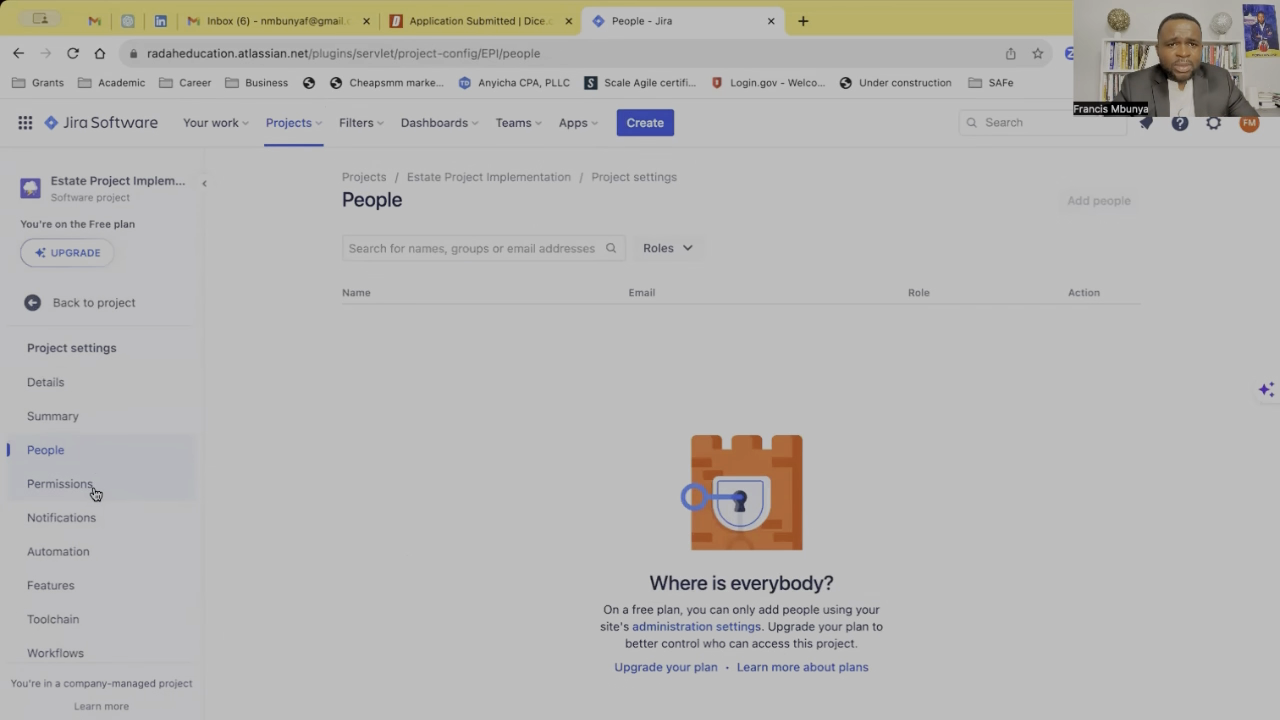
pyautogui.click(86, 490)
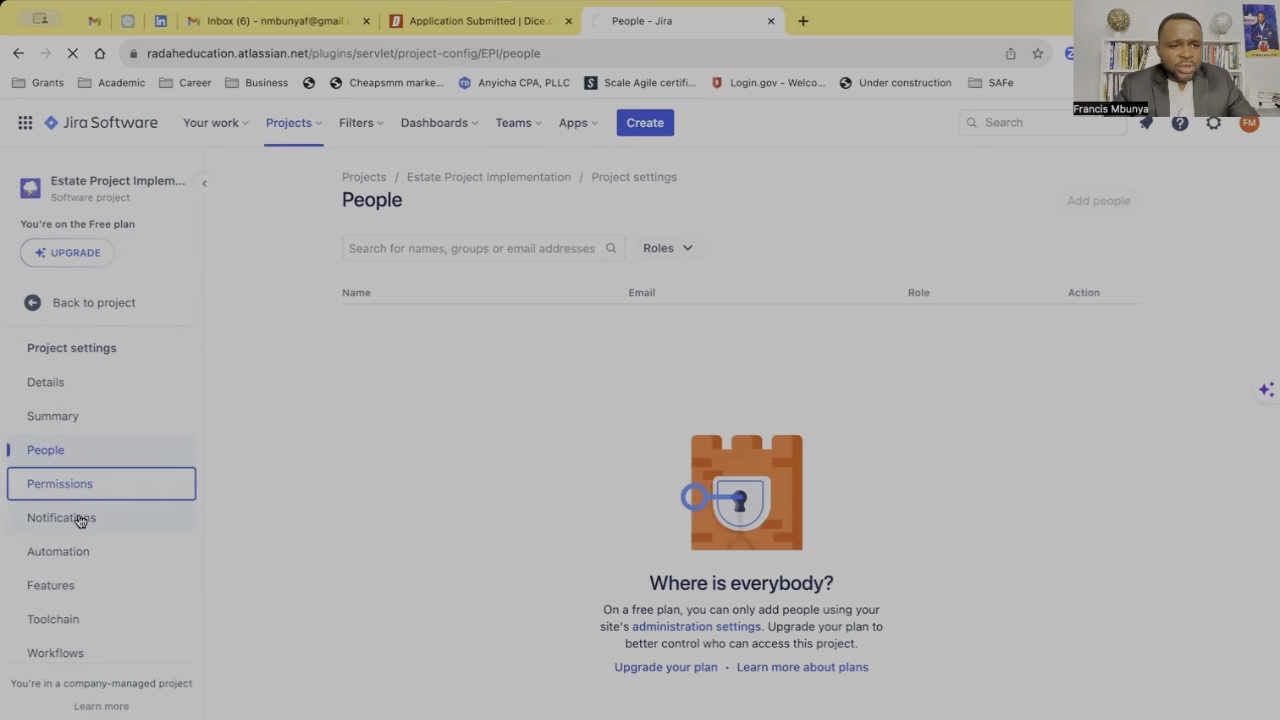
pyautogui.click(80, 519)
pyautogui.click(66, 558)
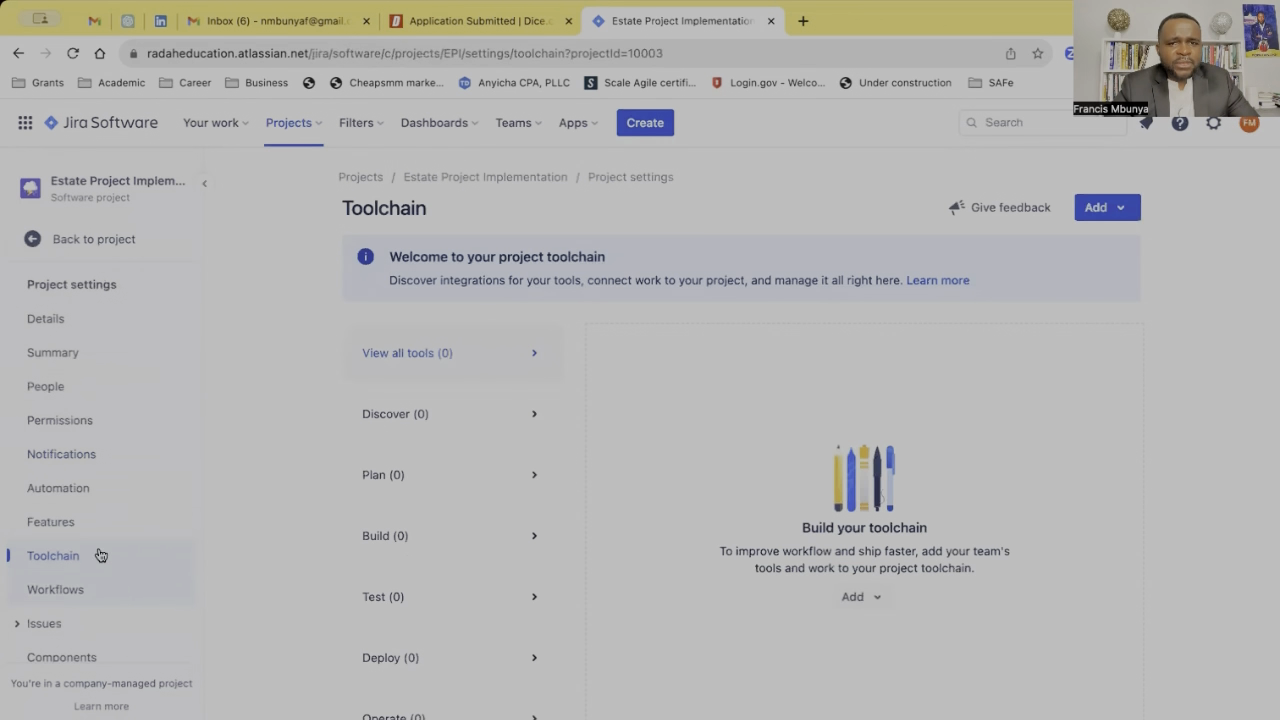
pyautogui.click(80, 494)
pyautogui.scroll(-2, 79, 494)
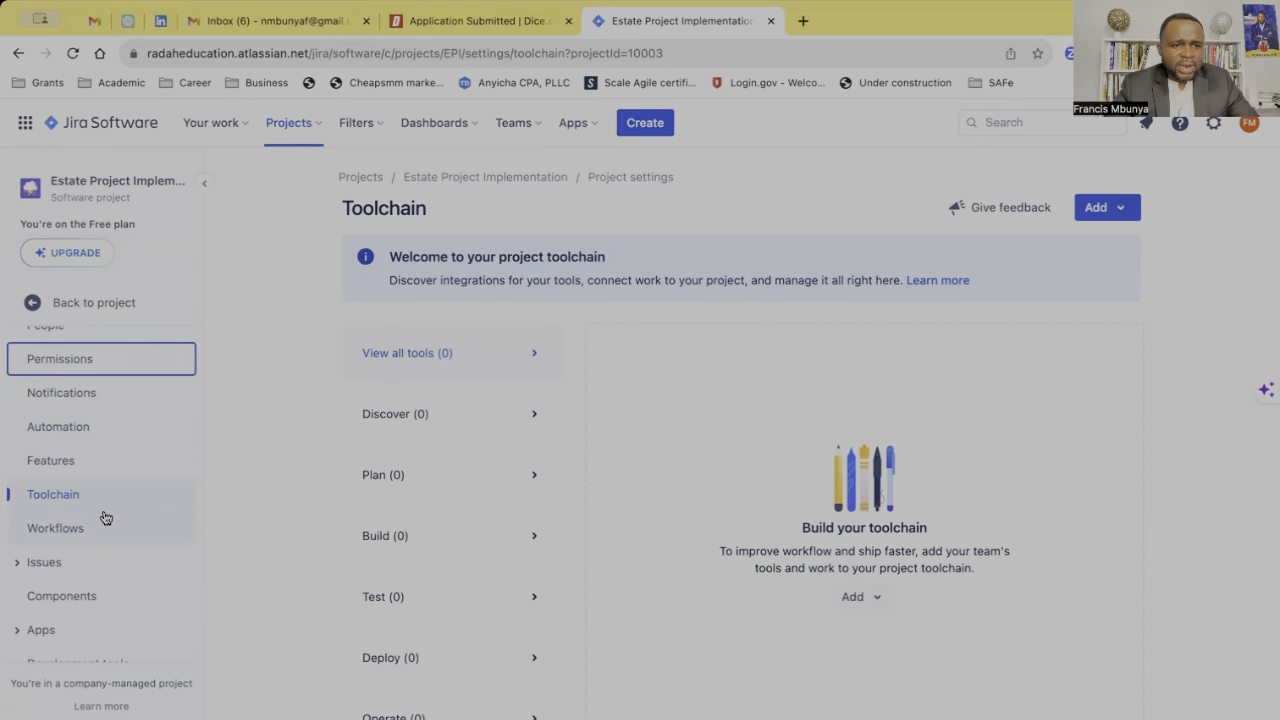
pyautogui.scroll(3, 88, 538)
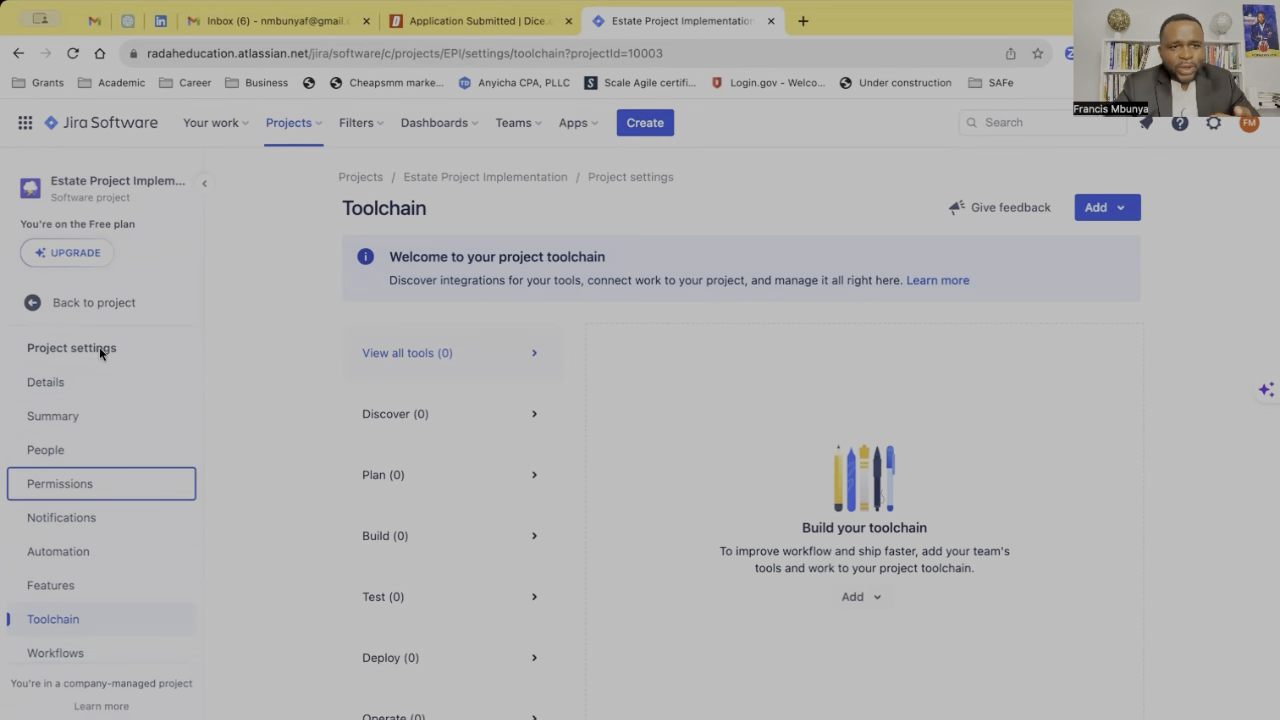
pyautogui.click(31, 305)
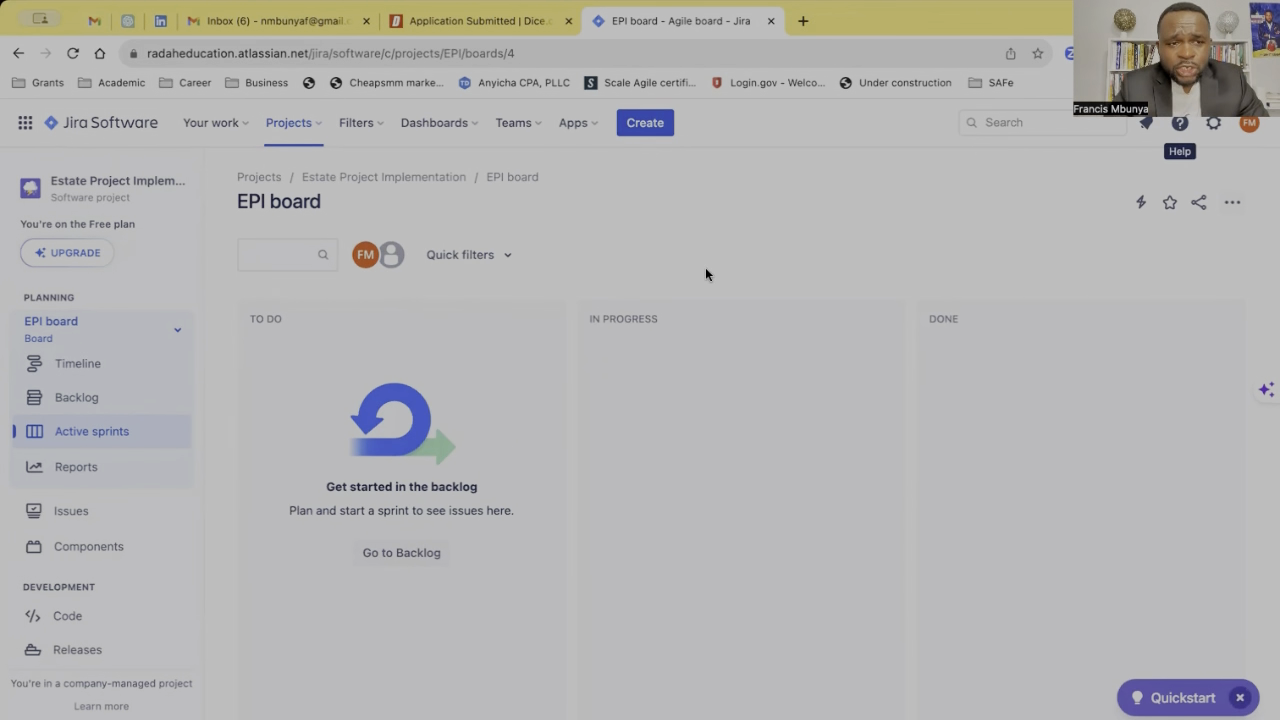
# Start a new issue in the Estate Project Implementation project with Epic as its issue type
pyautogui.click(649, 124)
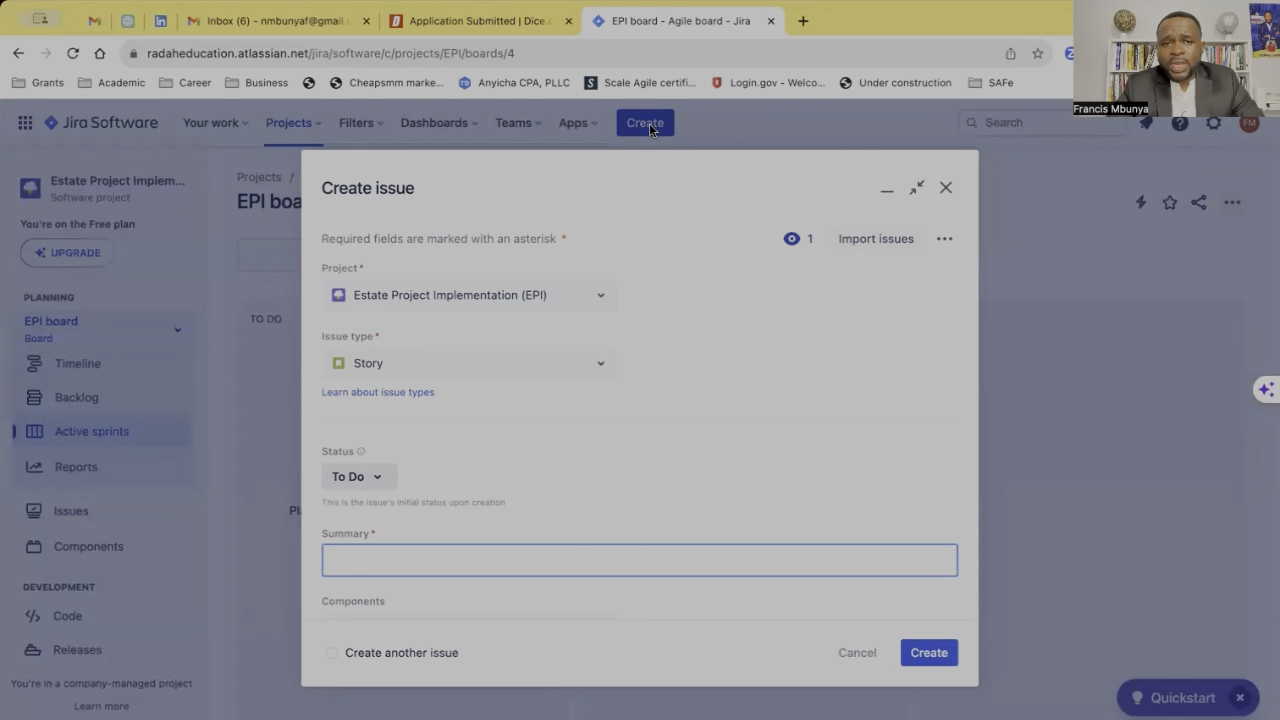
pyautogui.click(597, 302)
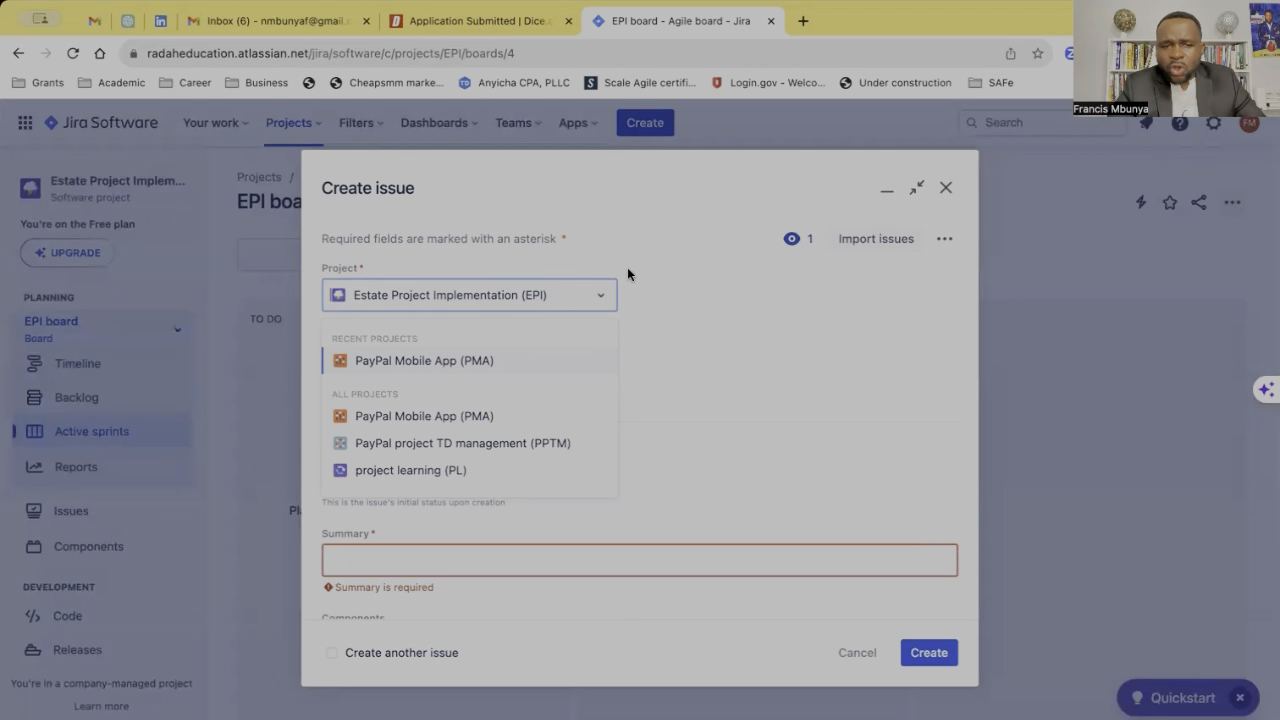
pyautogui.click(680, 263)
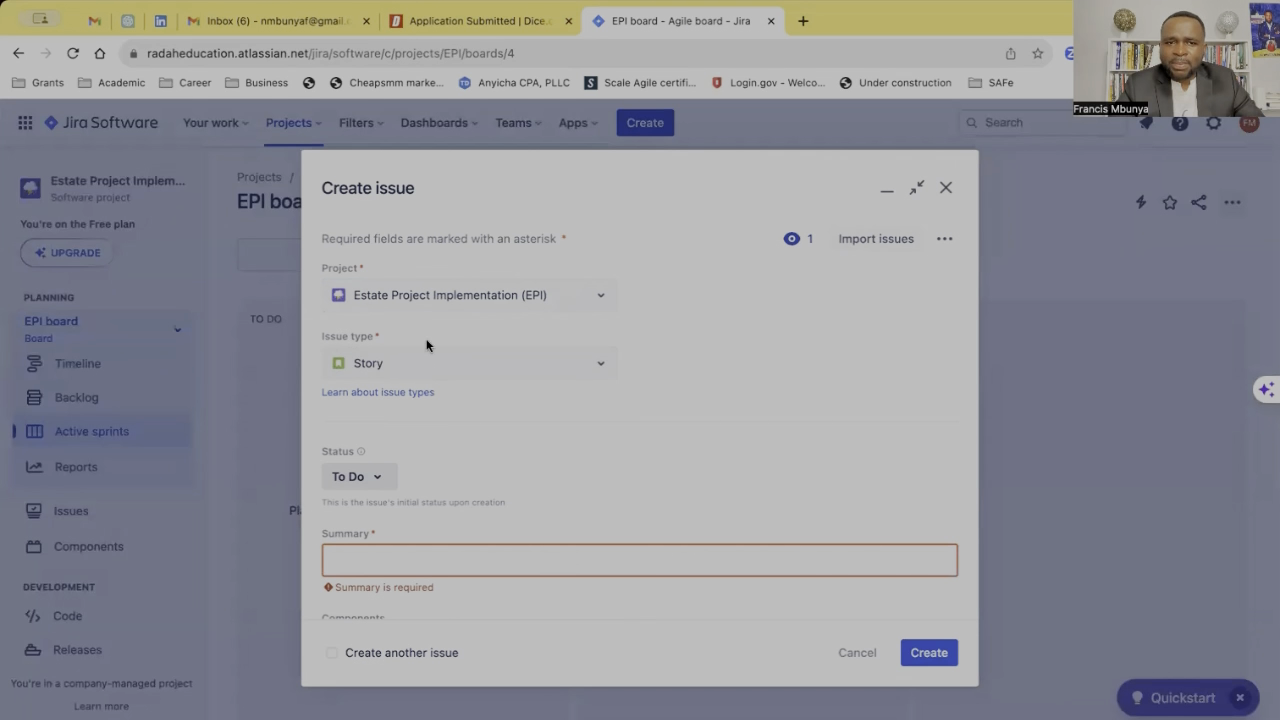
pyautogui.click(596, 368)
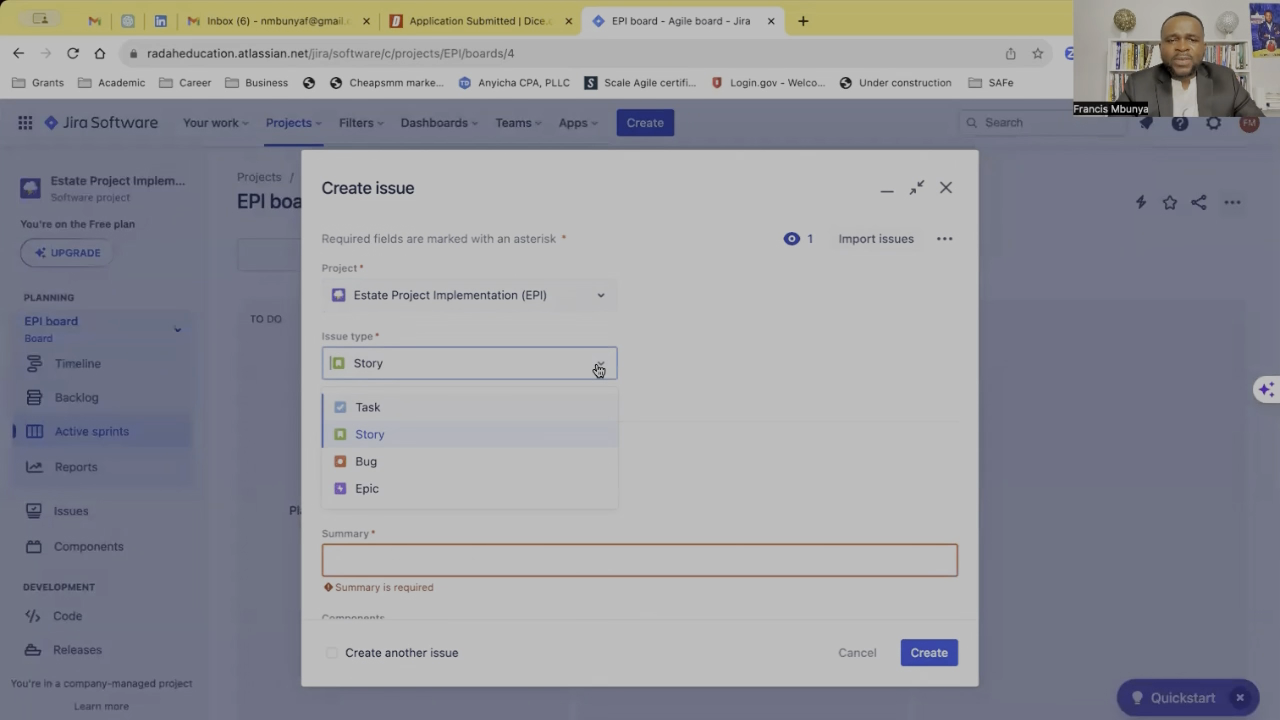
pyautogui.click(370, 489)
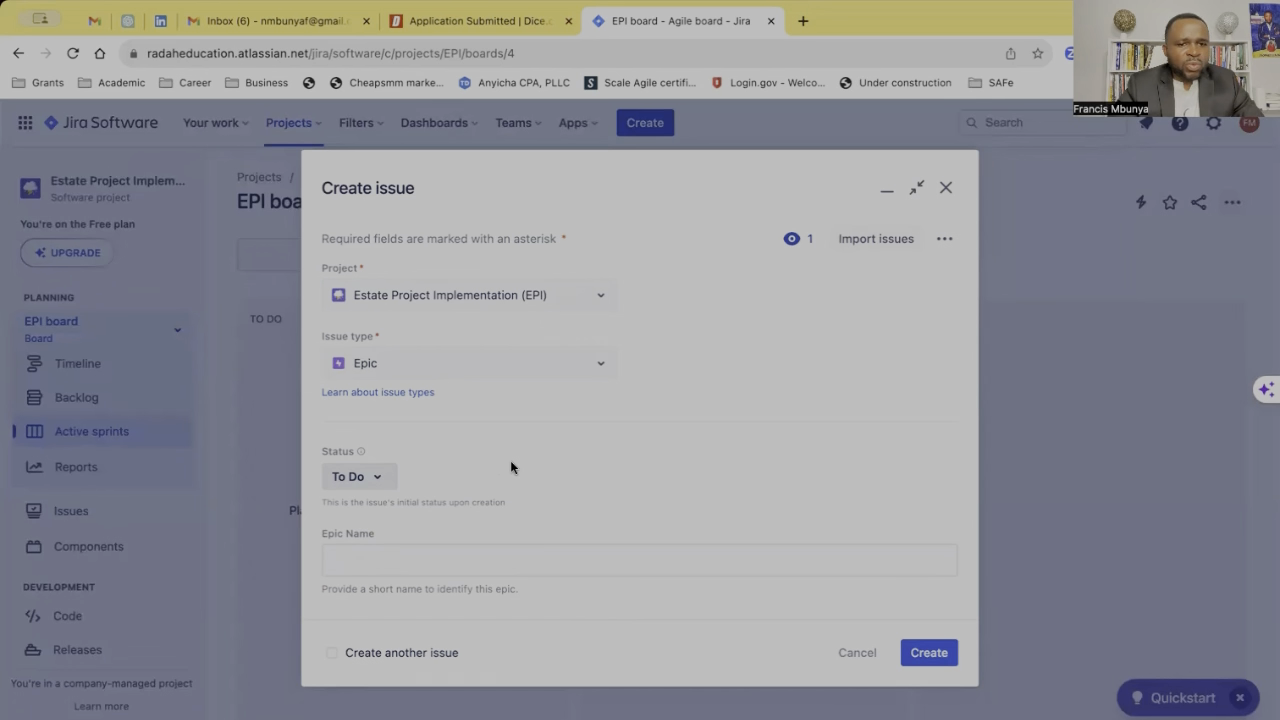
# Check the available initial statuses for the epic and set its Epic Name to "Living room"
pyautogui.click(380, 481)
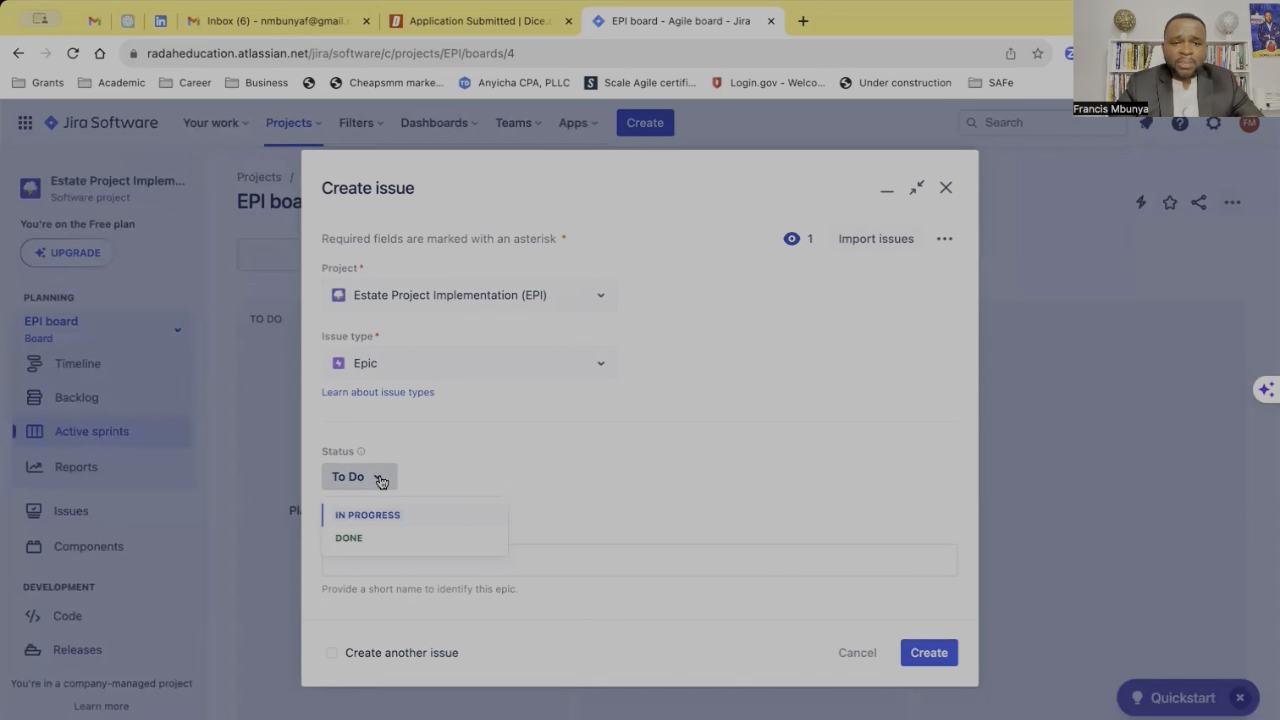
pyautogui.click(707, 469)
pyautogui.click(453, 561)
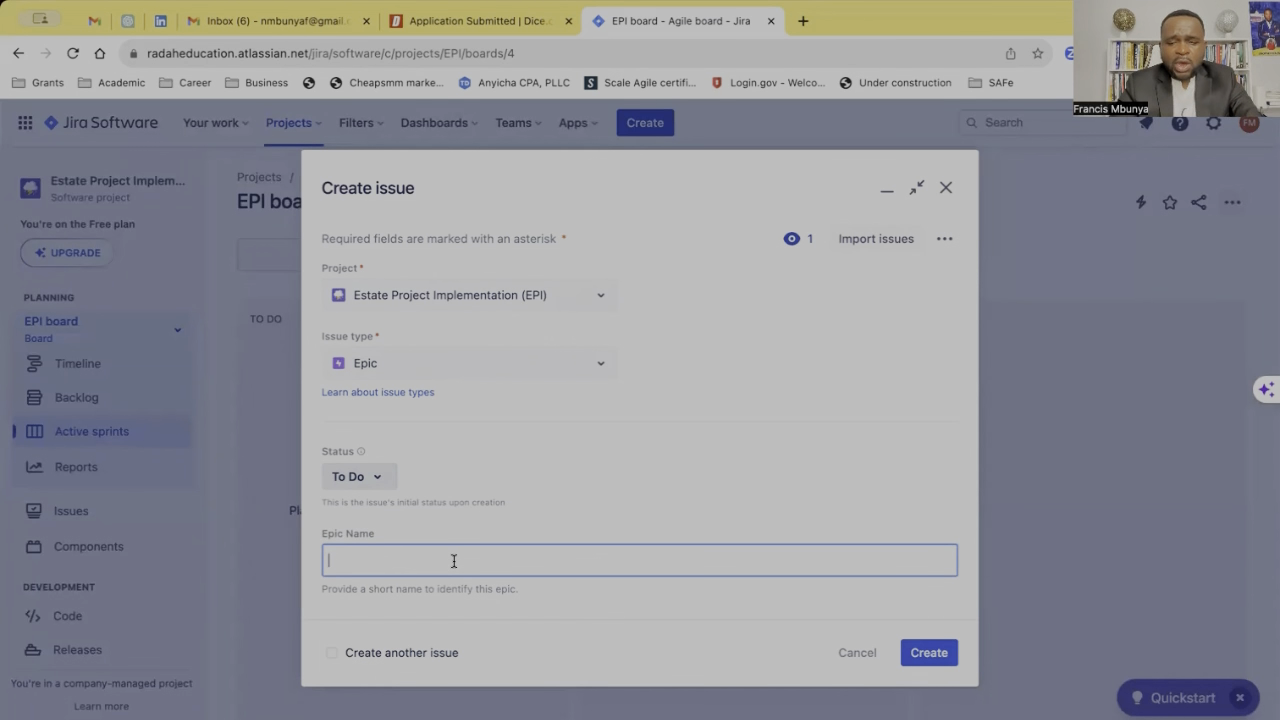
pyautogui.write('Living ')
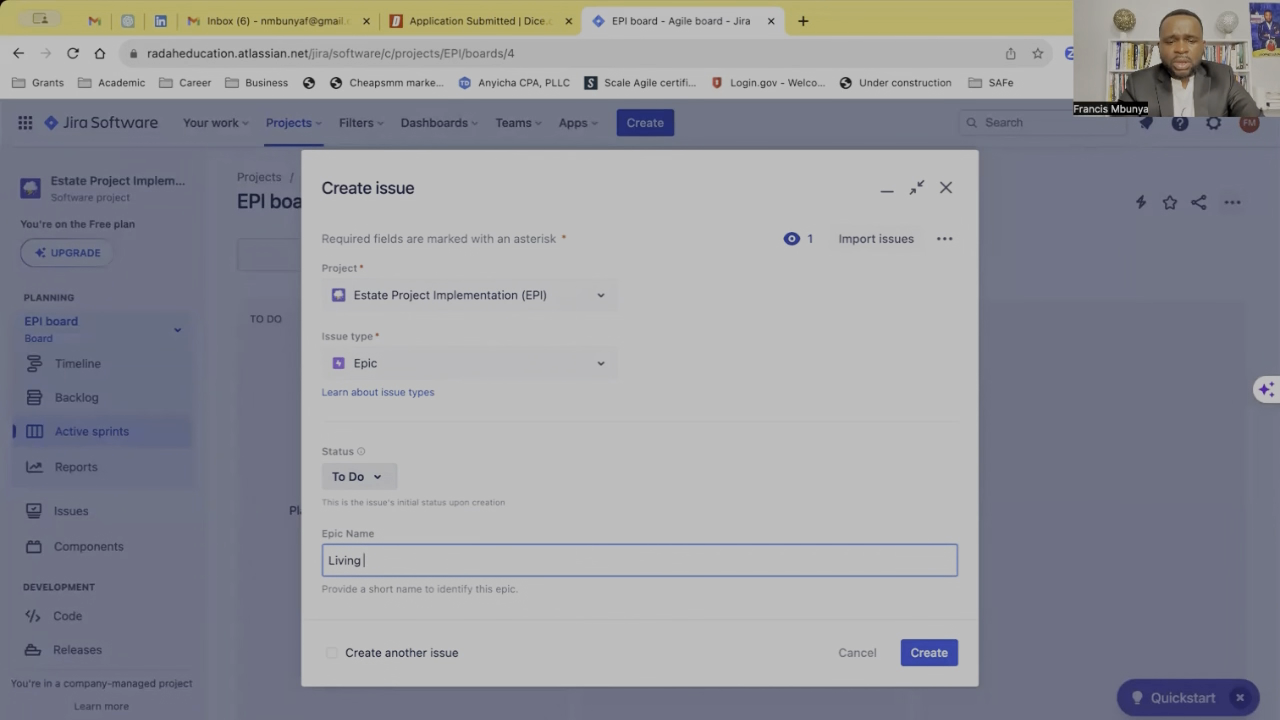
pyautogui.write('room')
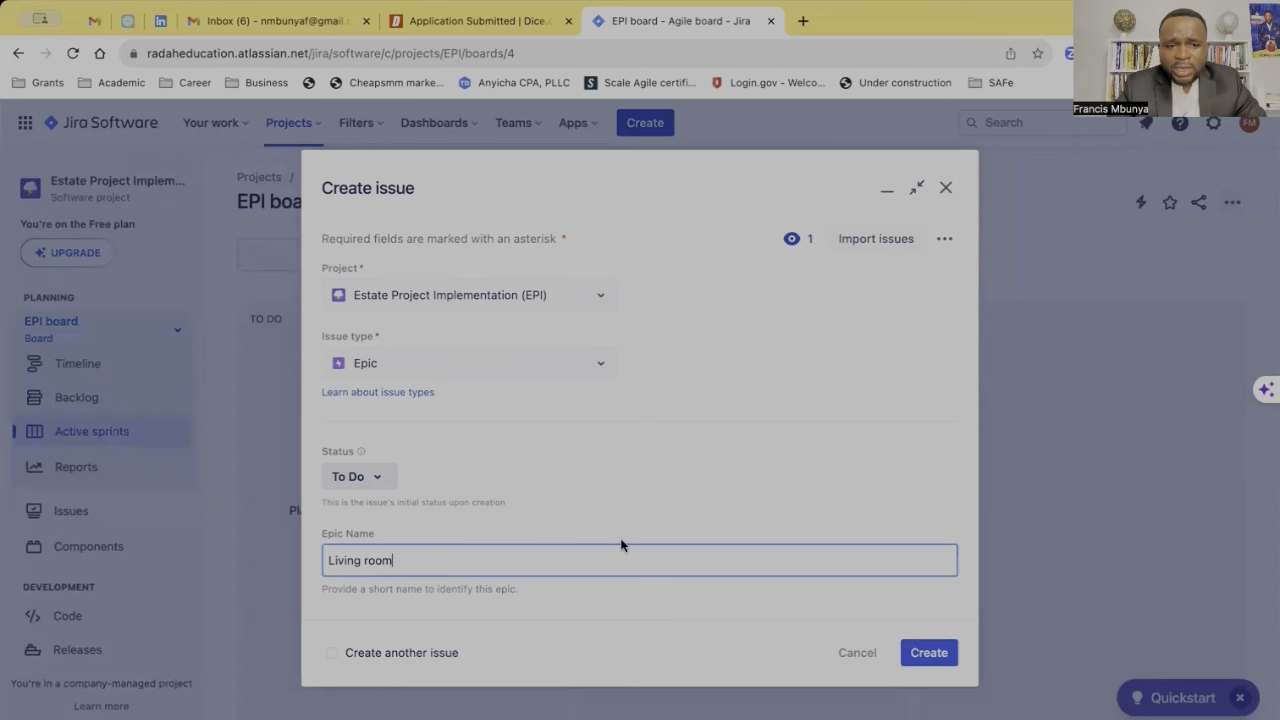
# Set the epic's summary to "Living Room Design"
pyautogui.scroll(-2, 622, 544)
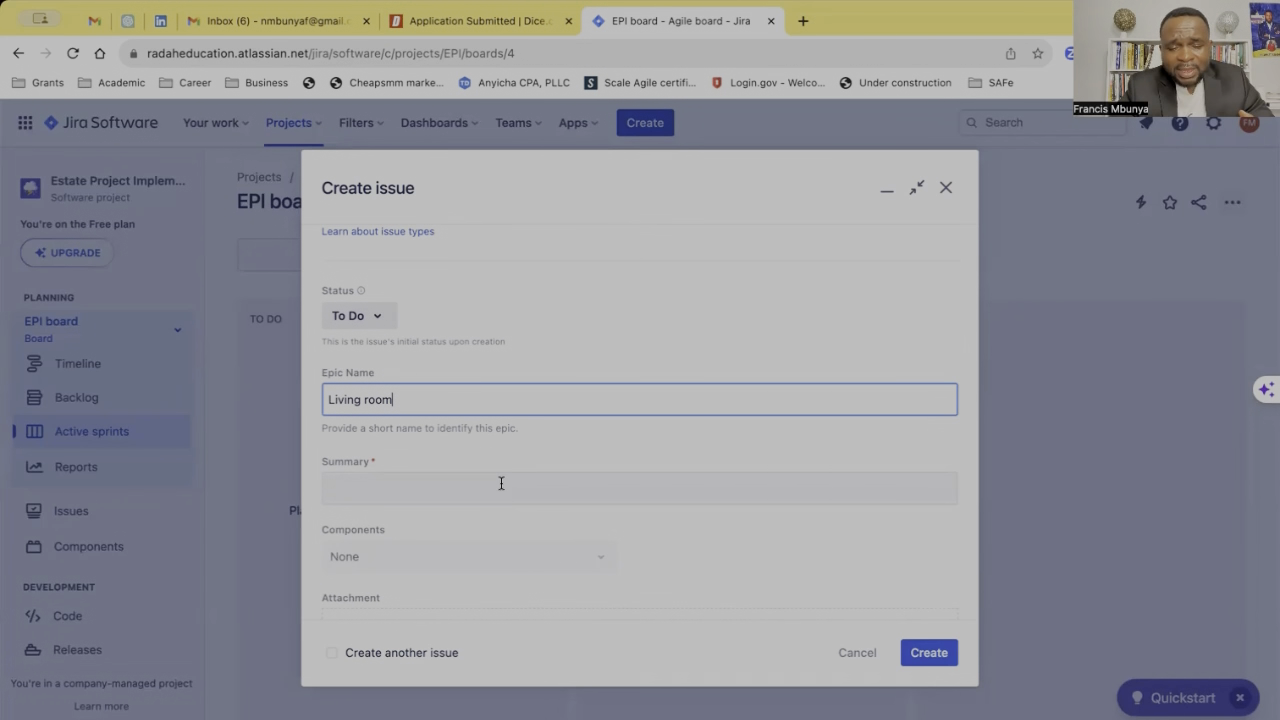
pyautogui.click(435, 488)
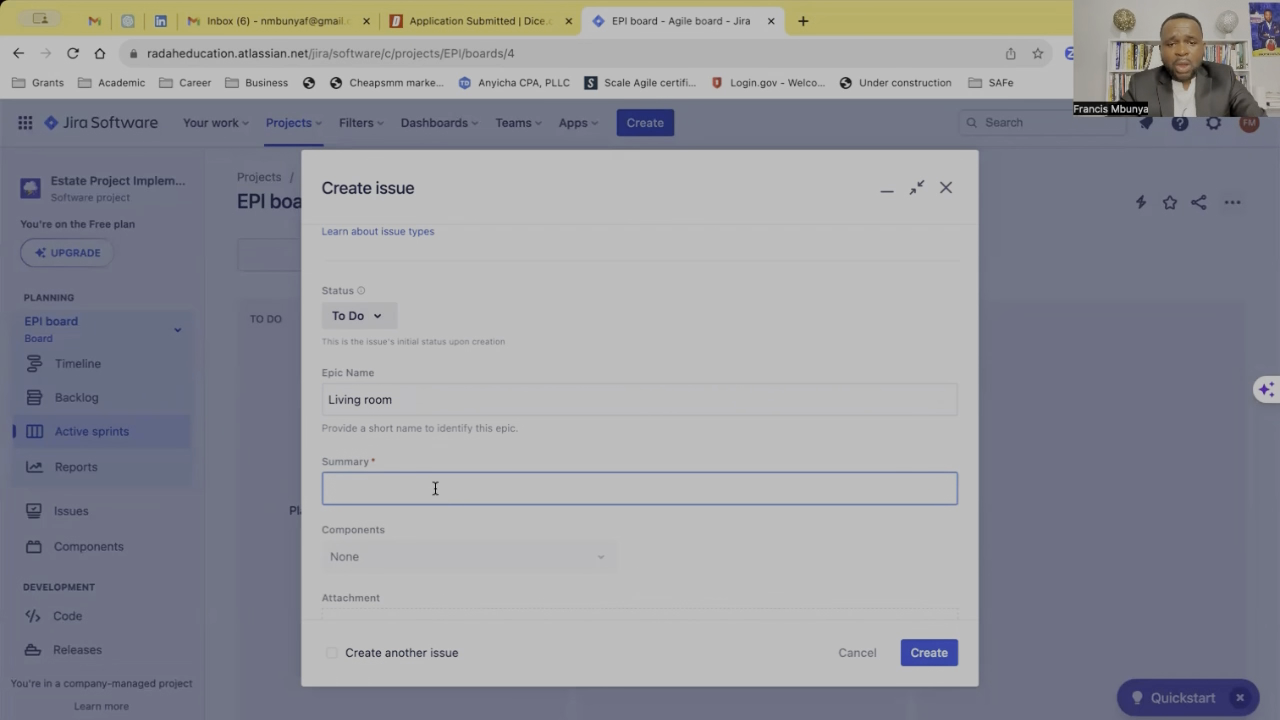
pyautogui.write('Living ')
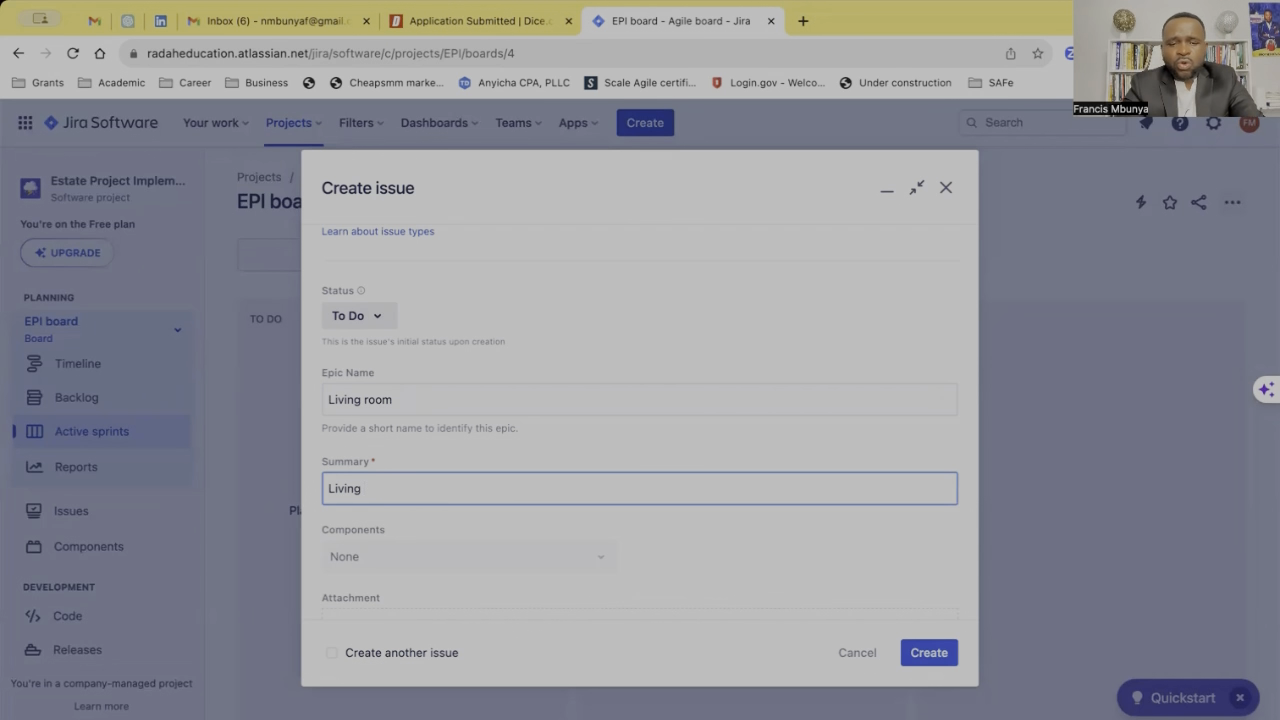
pyautogui.write('Room Design')
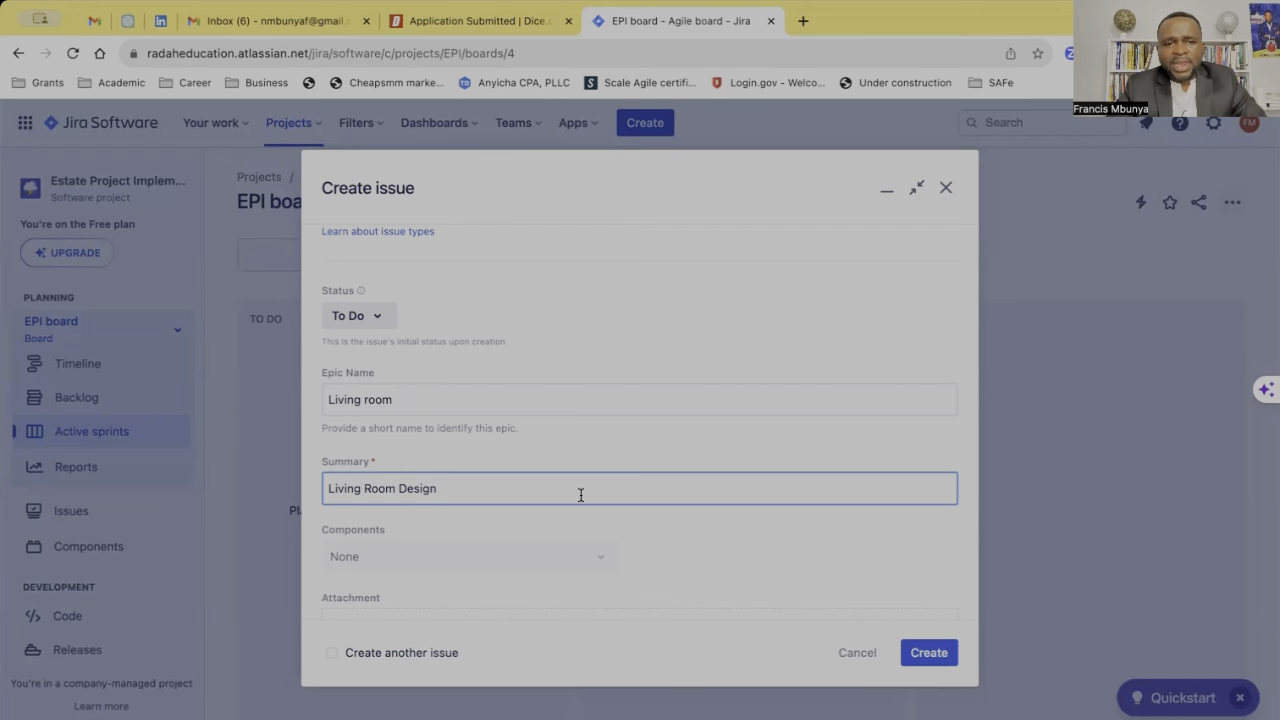
# Write "Everything that need to be present in the living" as the opening line of the epic's description
pyautogui.scroll(-3, 590, 494)
pyautogui.scroll(-3, 590, 494)
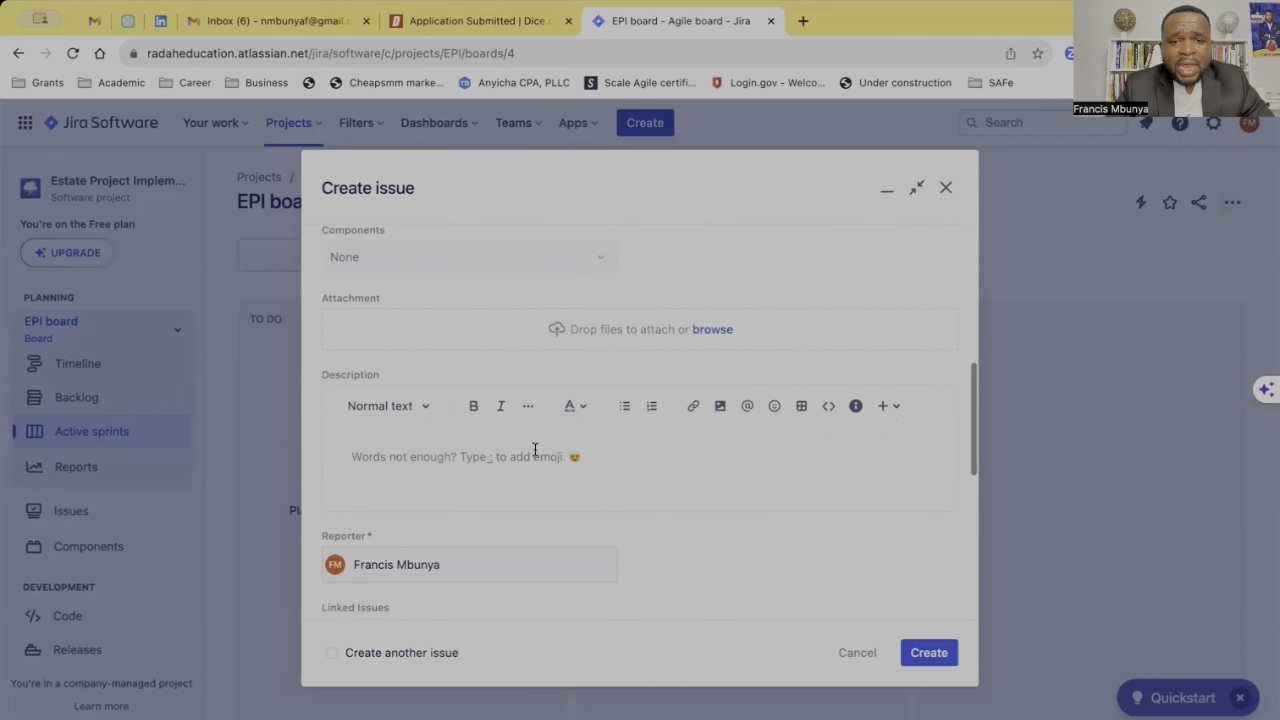
pyautogui.click(386, 454)
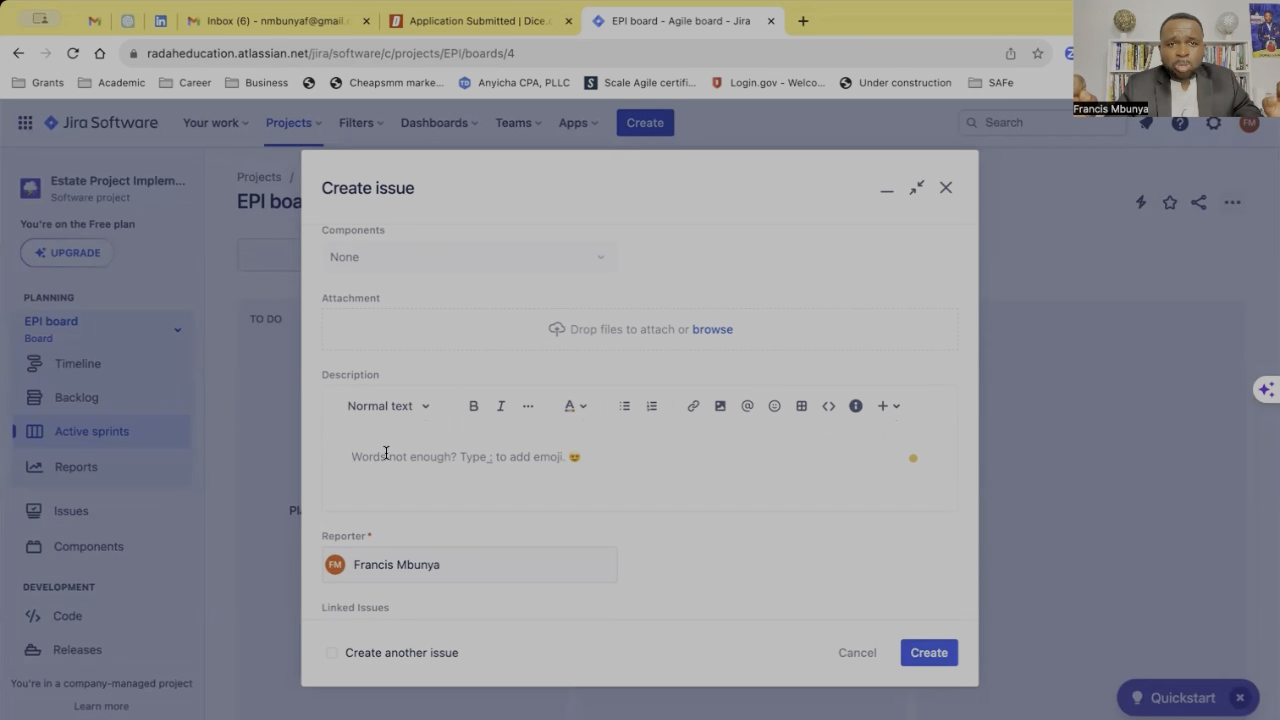
pyautogui.write('E')
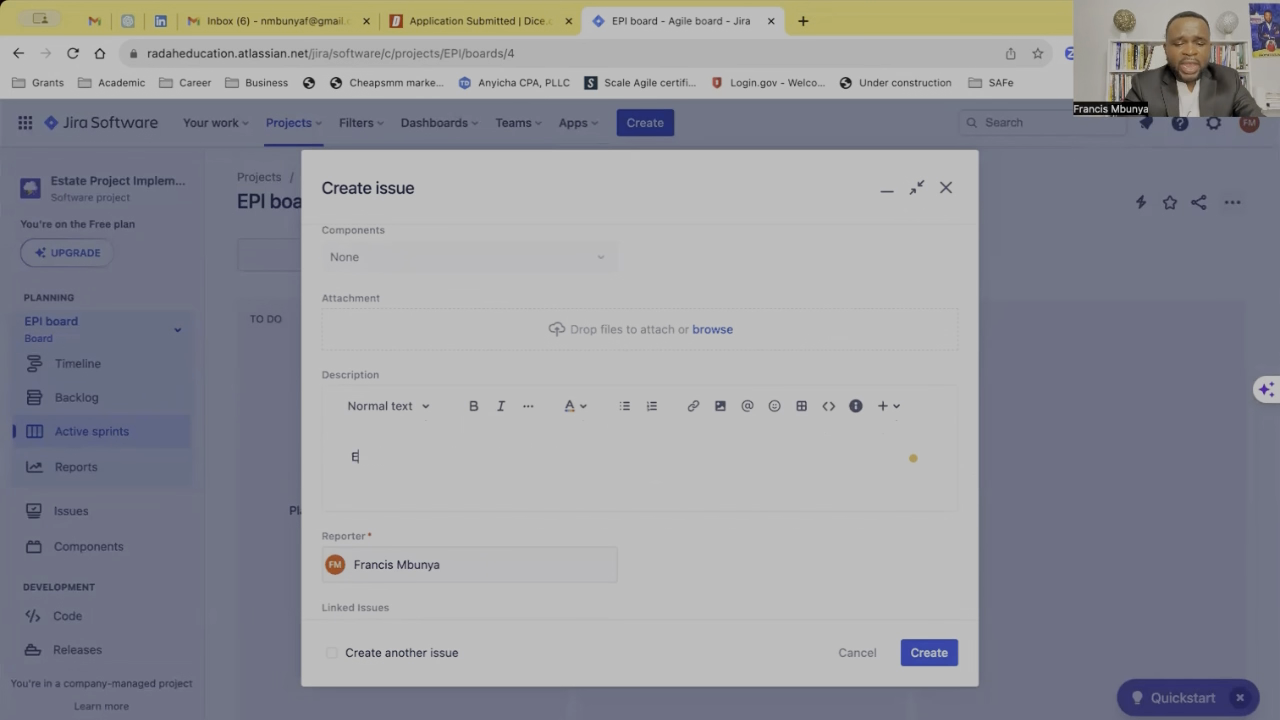
pyautogui.write('verything th')
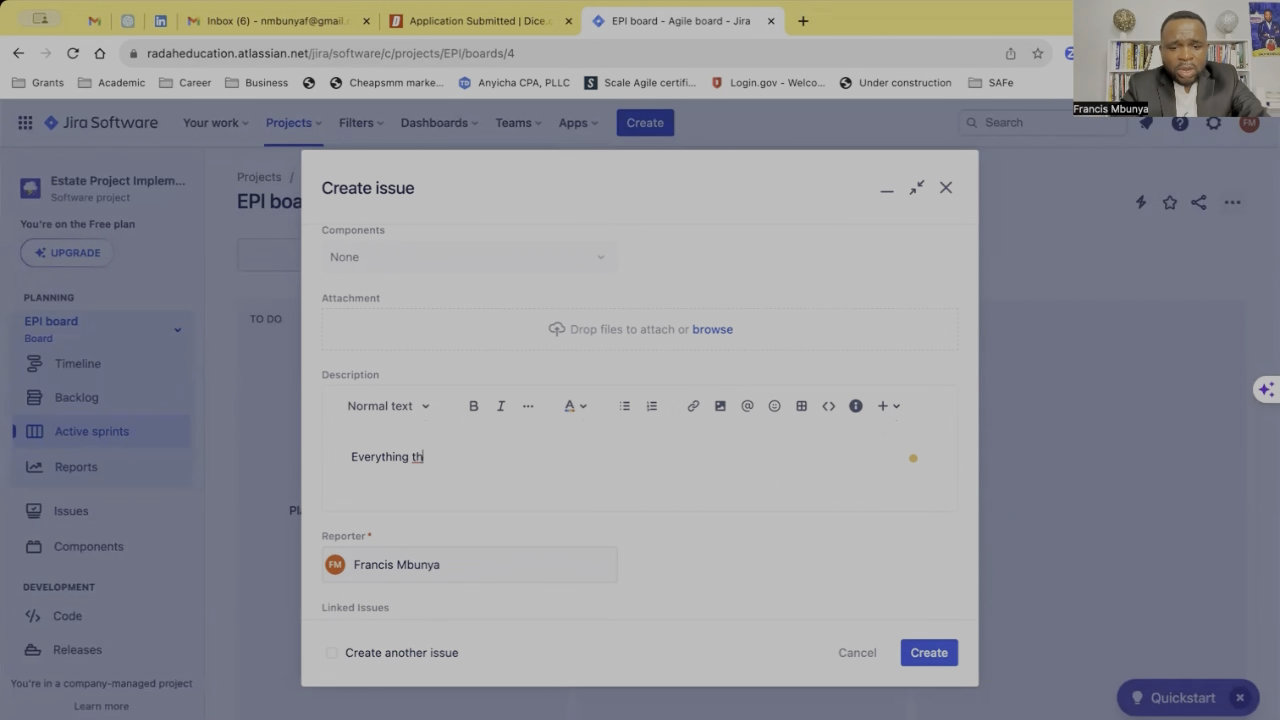
pyautogui.write('t need t')
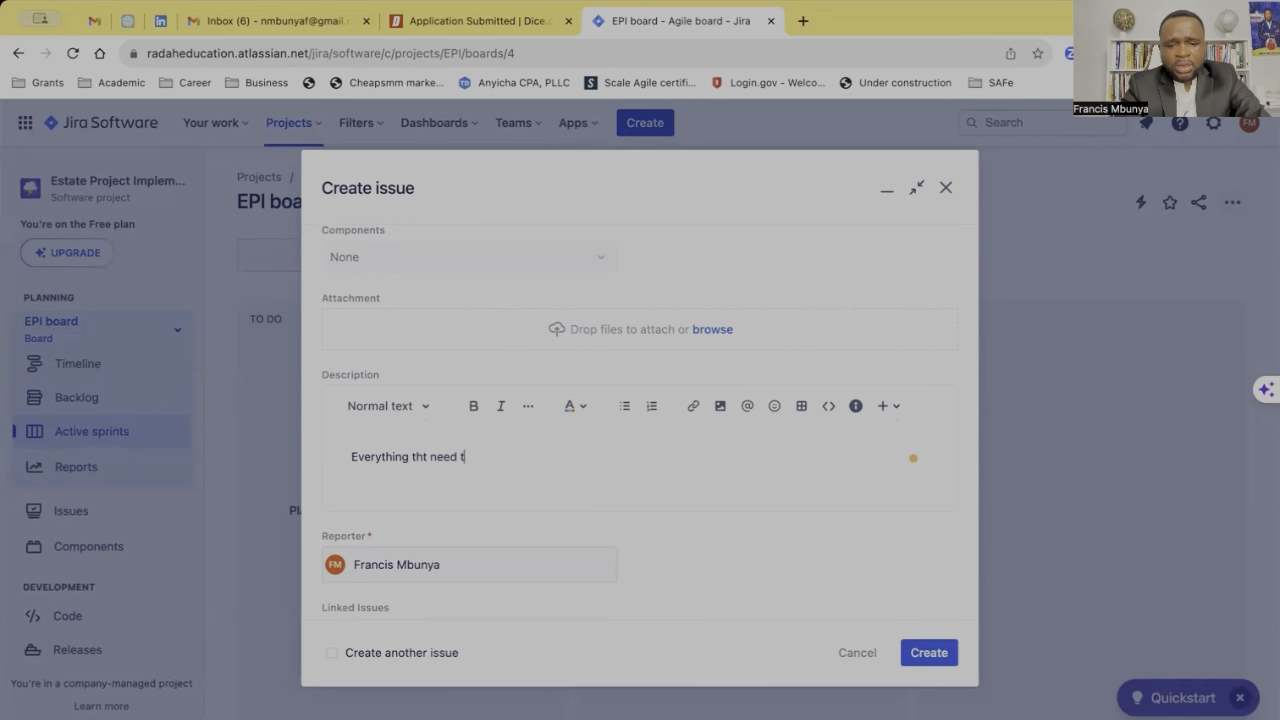
pyautogui.write('o be presen')
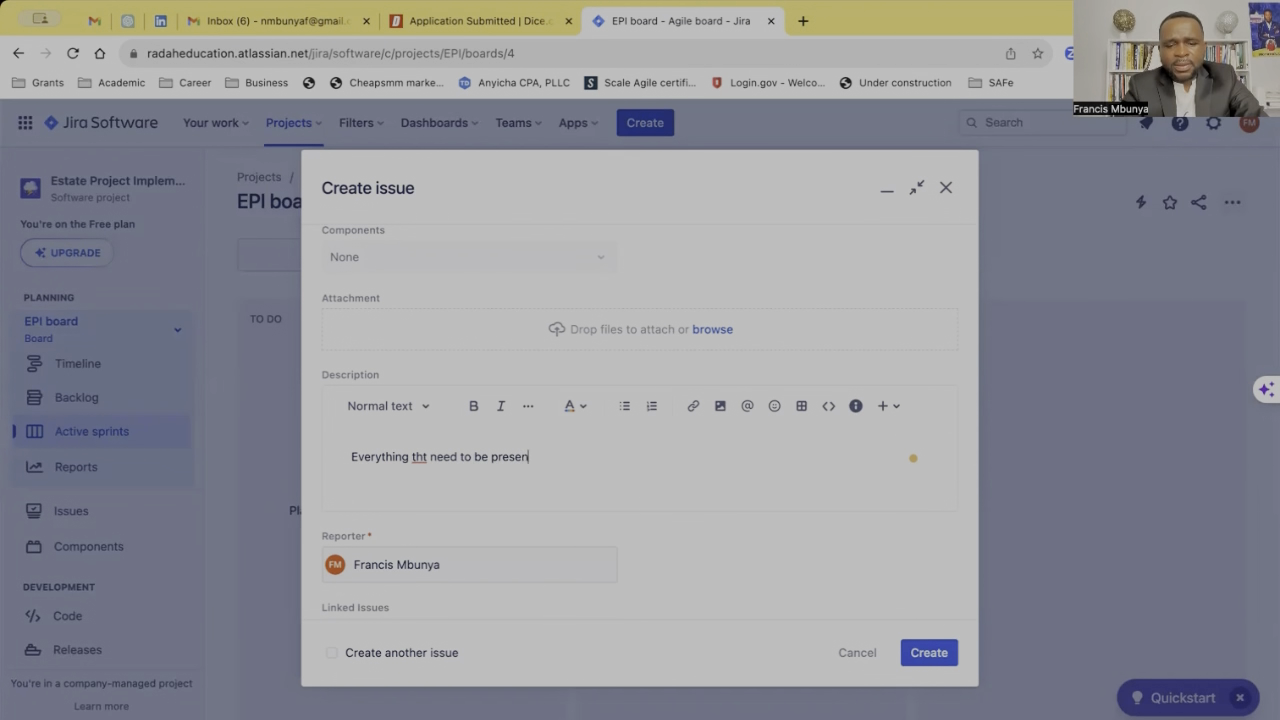
pyautogui.write('t in the ')
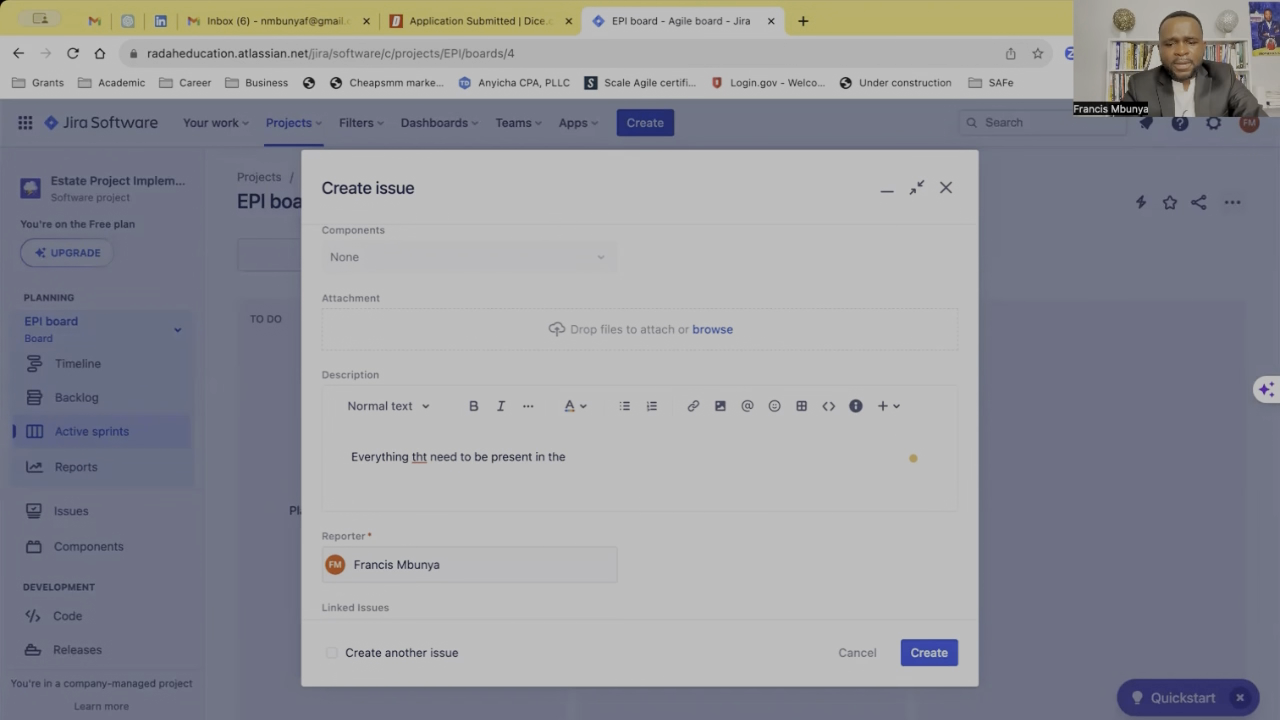
pyautogui.write('living')
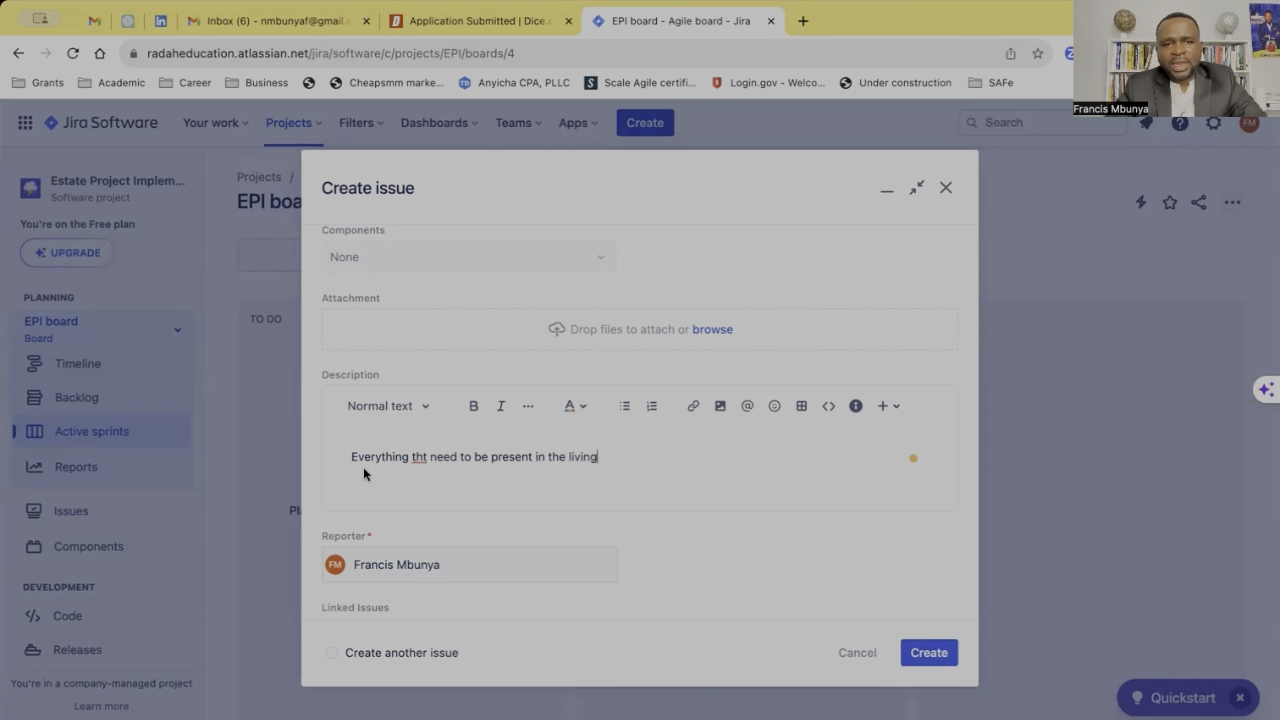
pyautogui.click(422, 459)
pyautogui.write('a')
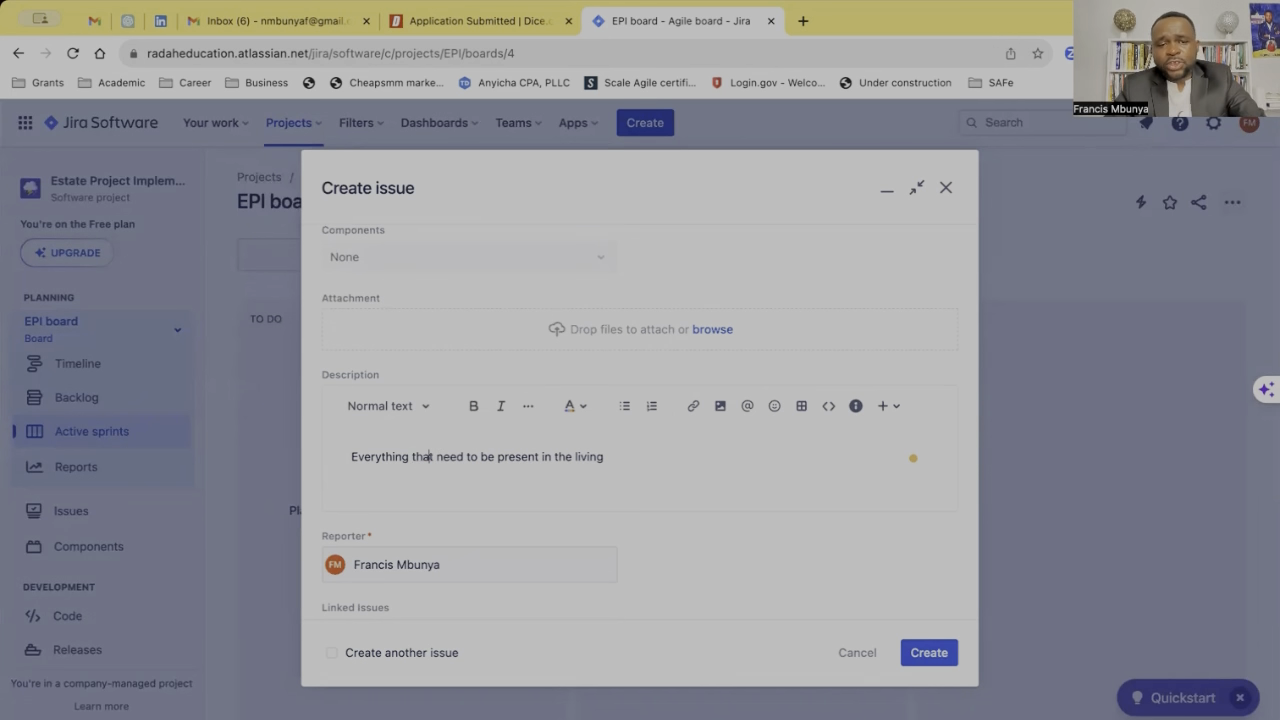
# Add an "Acceptance criteria" heading line to the description, separated from the opening line by a blank line, and begin a list entry below it
pyautogui.click(636, 457)
pyautogui.press('Return')
pyautogui.press('Return')
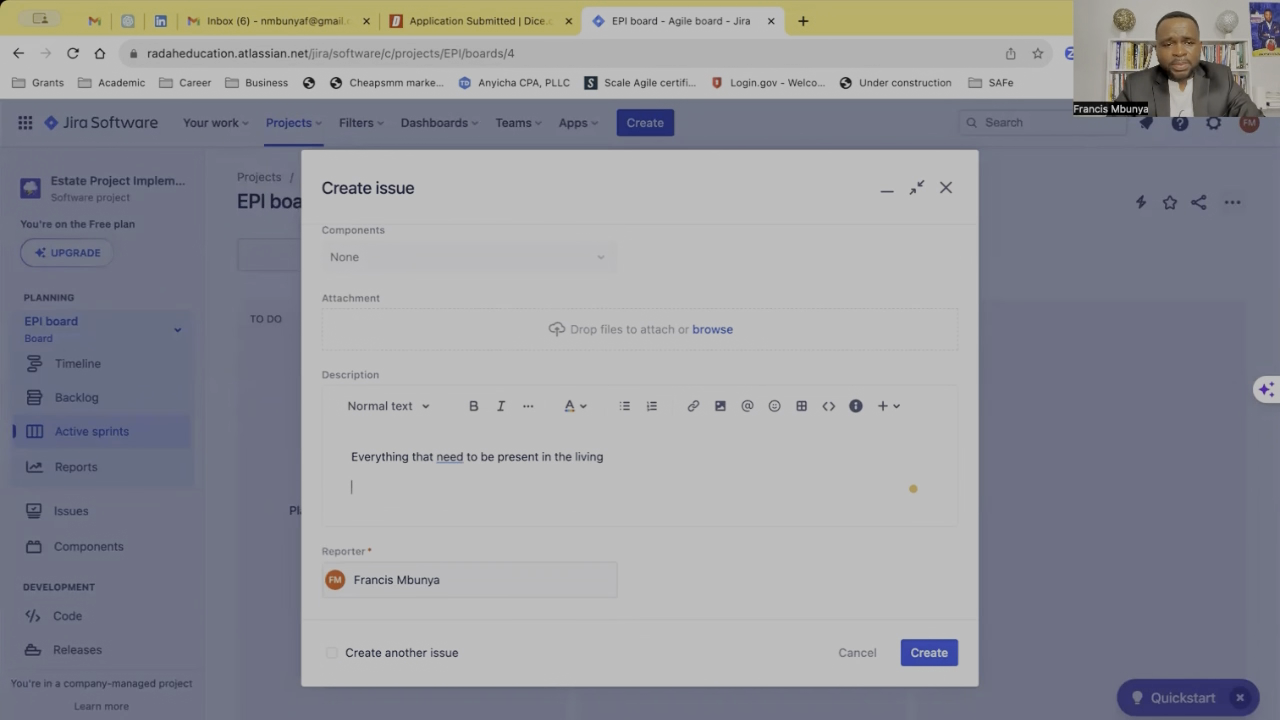
pyautogui.write('Acepta')
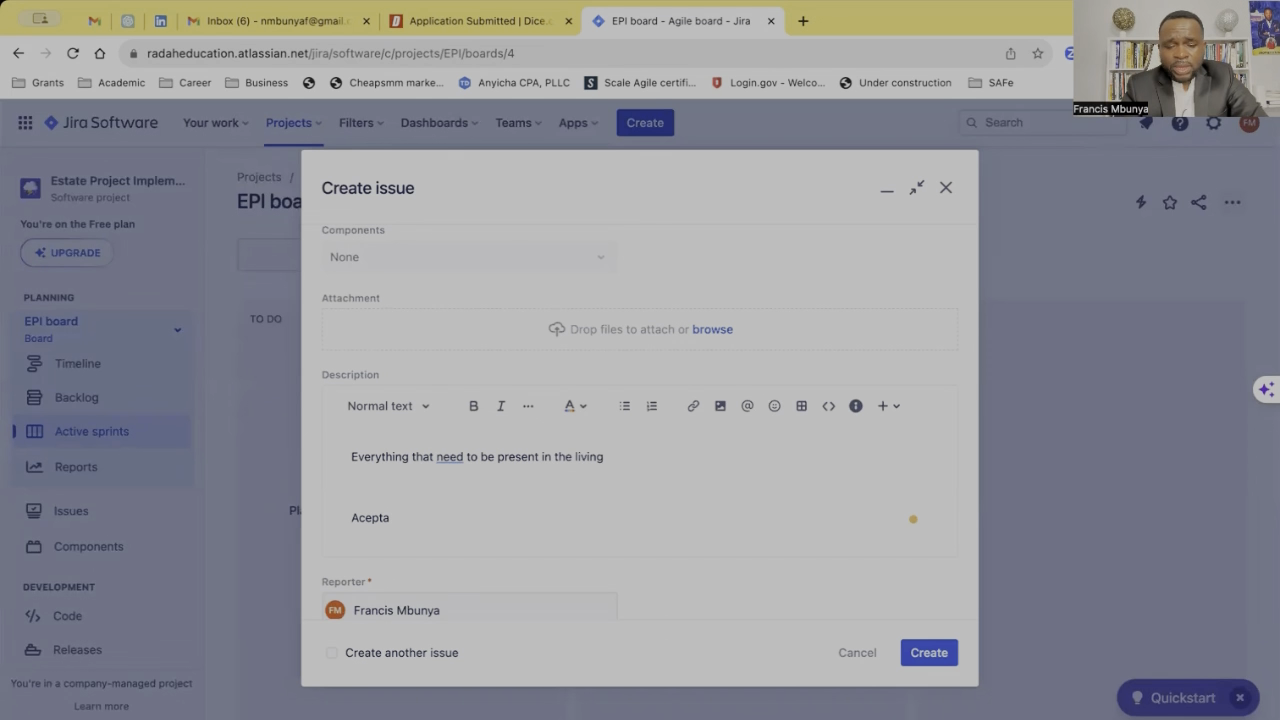
pyautogui.write('nce')
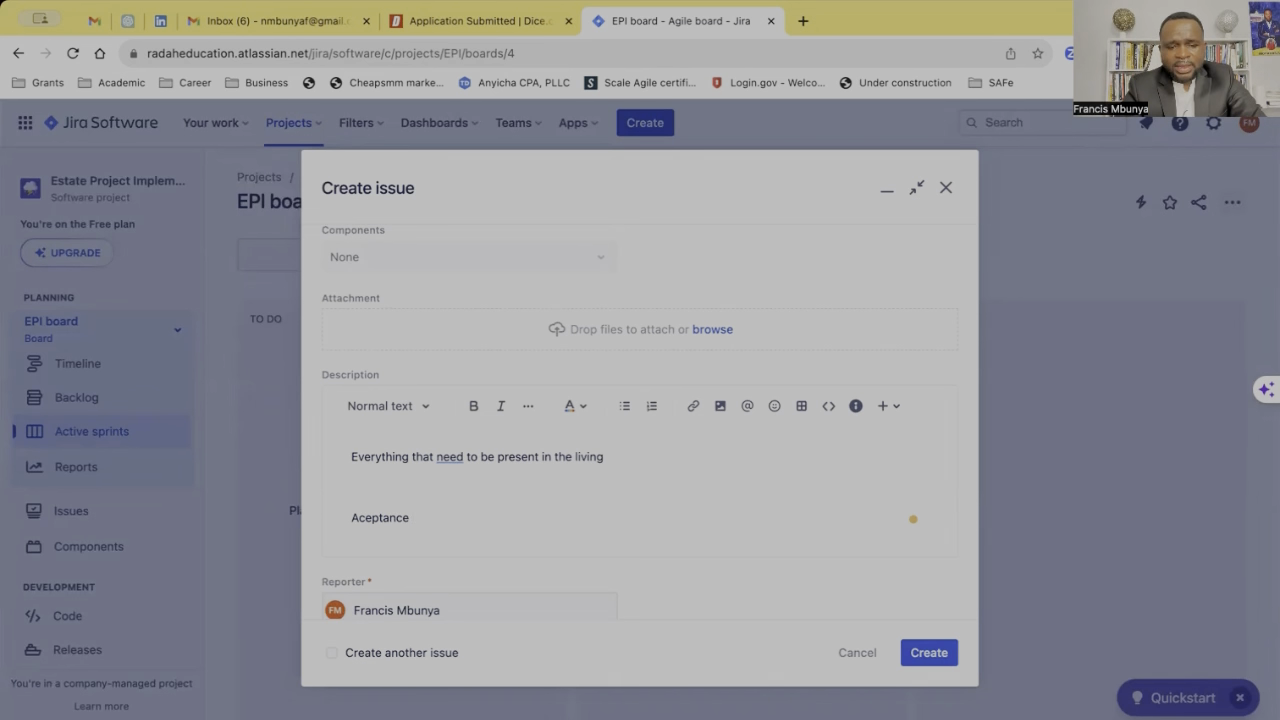
pyautogui.write(' criteria')
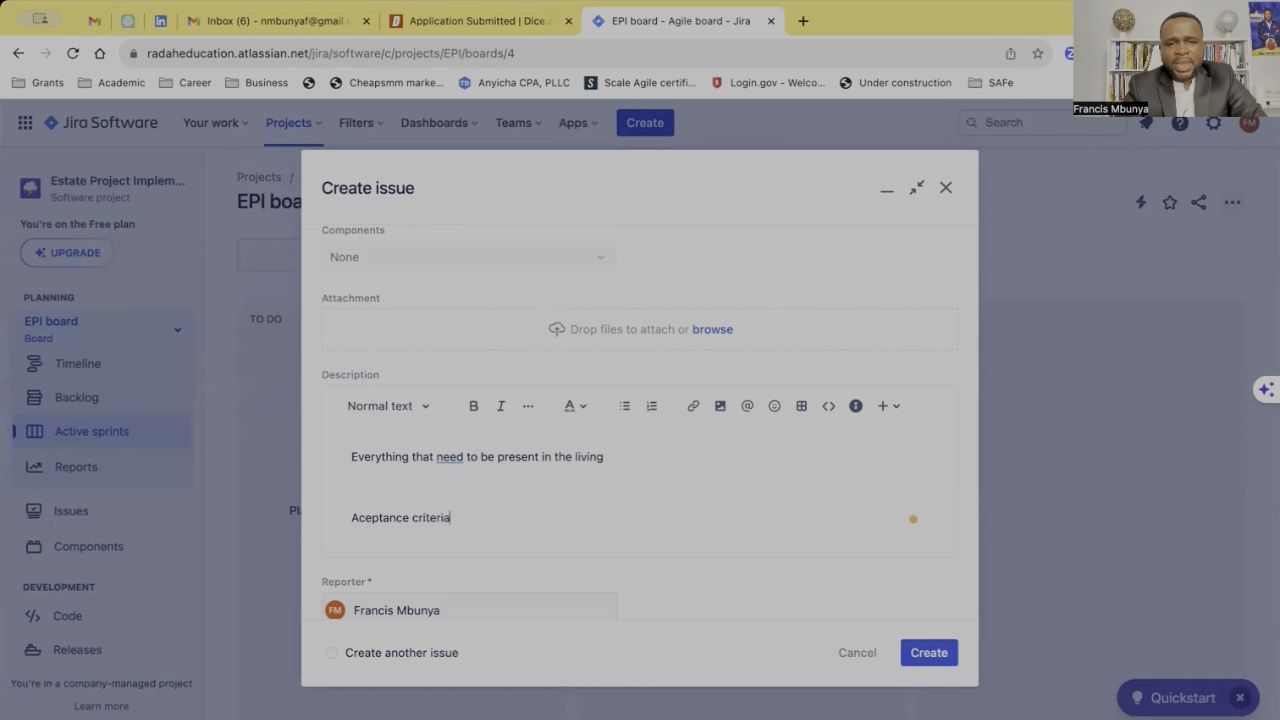
pyautogui.press('Return')
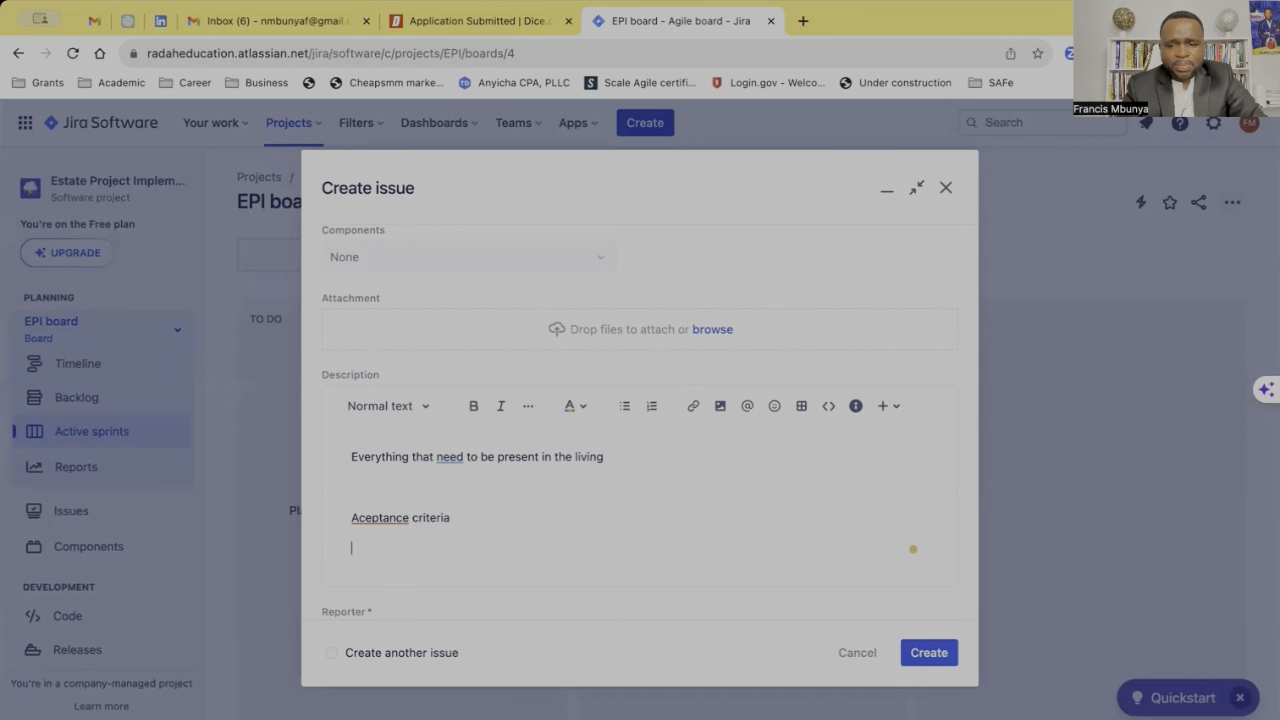
pyautogui.write('-')
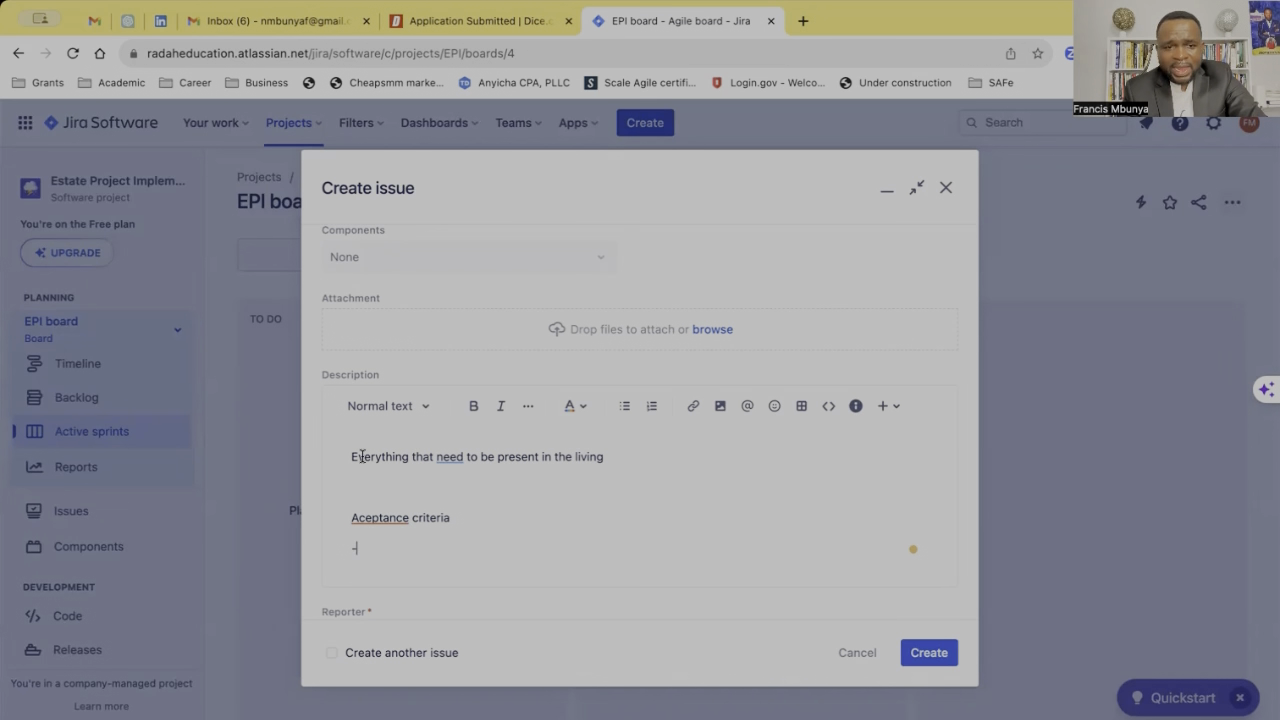
pyautogui.click(358, 515)
pyautogui.write('c')
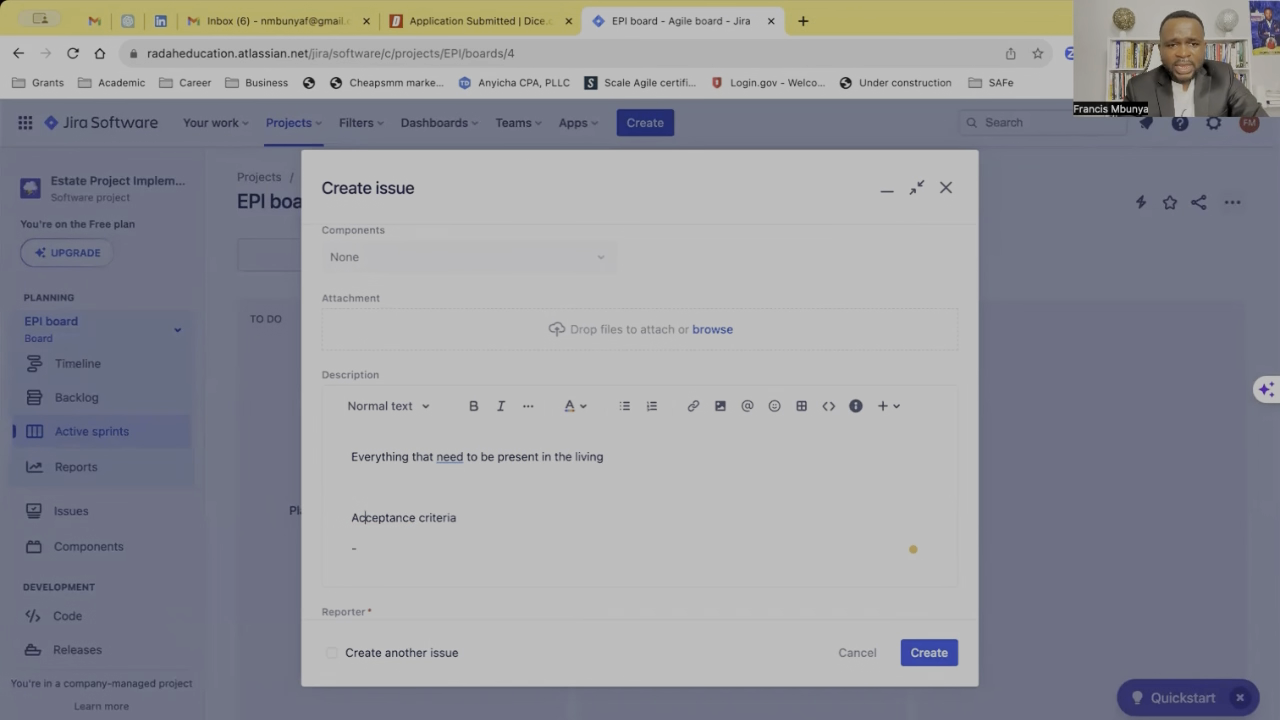
# Enter "Must an international living room standard" as a bullet under the Acceptance criteria line
pyautogui.click(370, 548)
pyautogui.write('M')
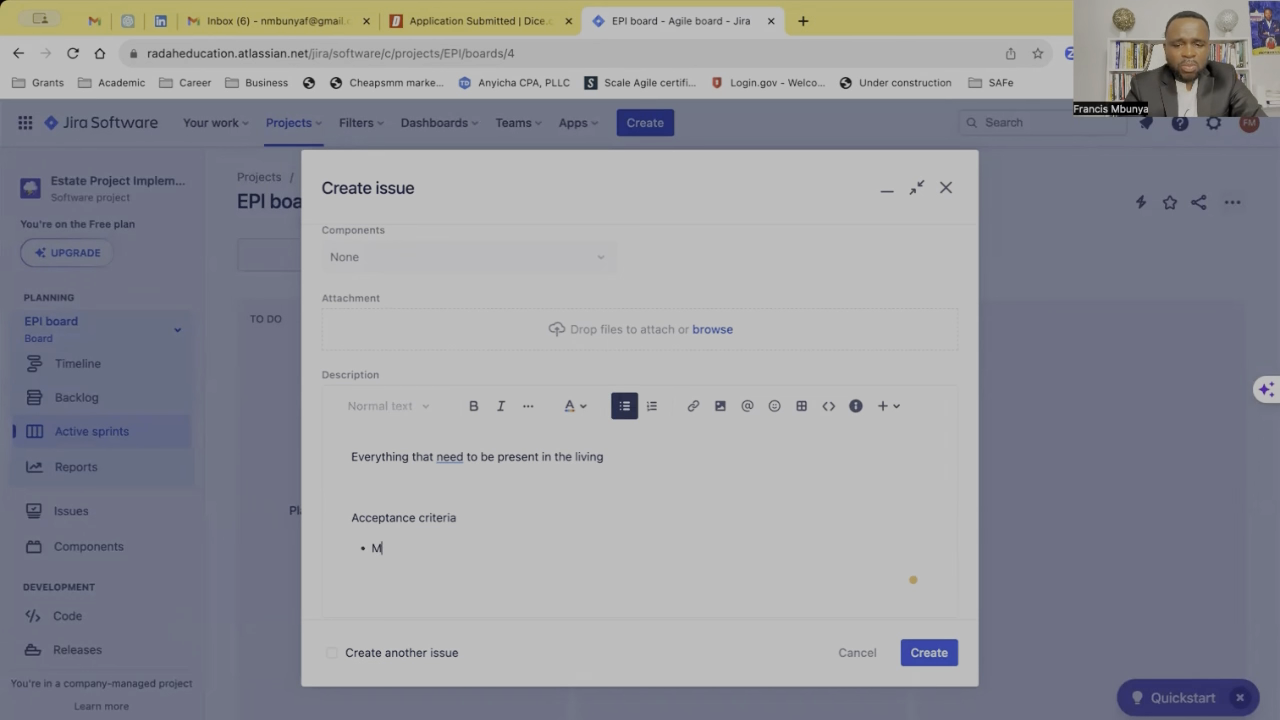
pyautogui.write('ust an in')
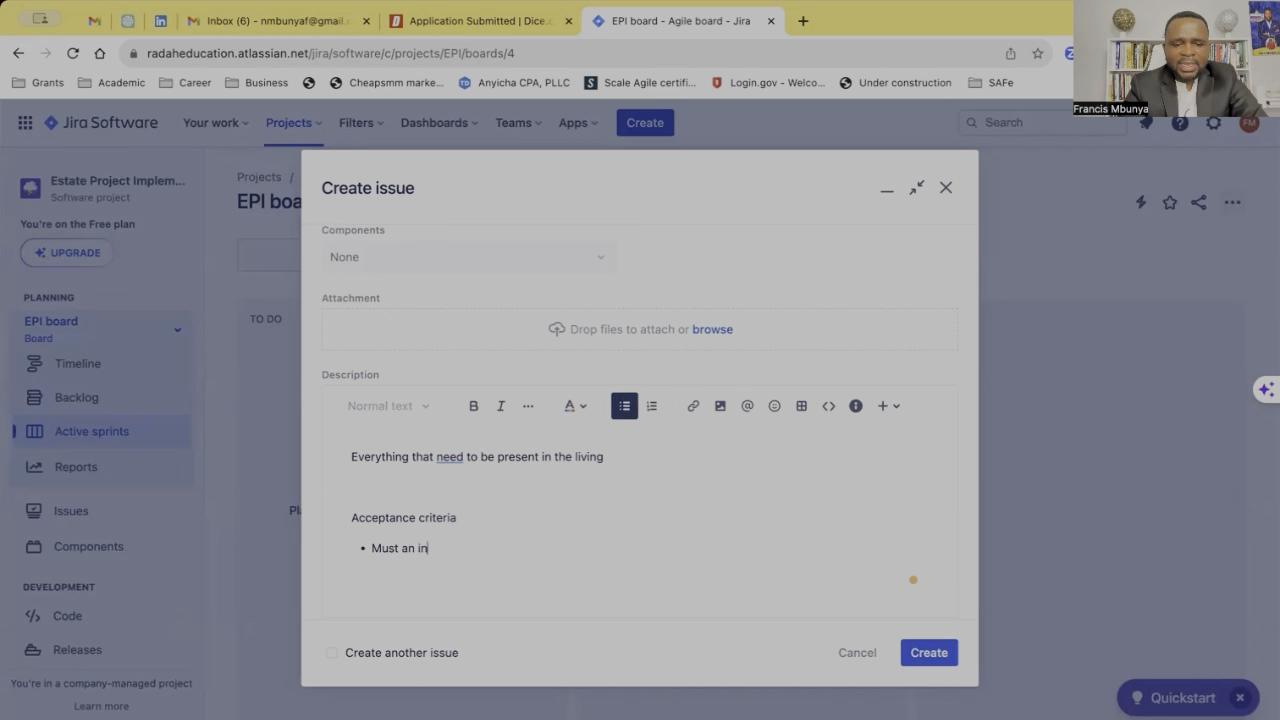
pyautogui.write('ternation ')
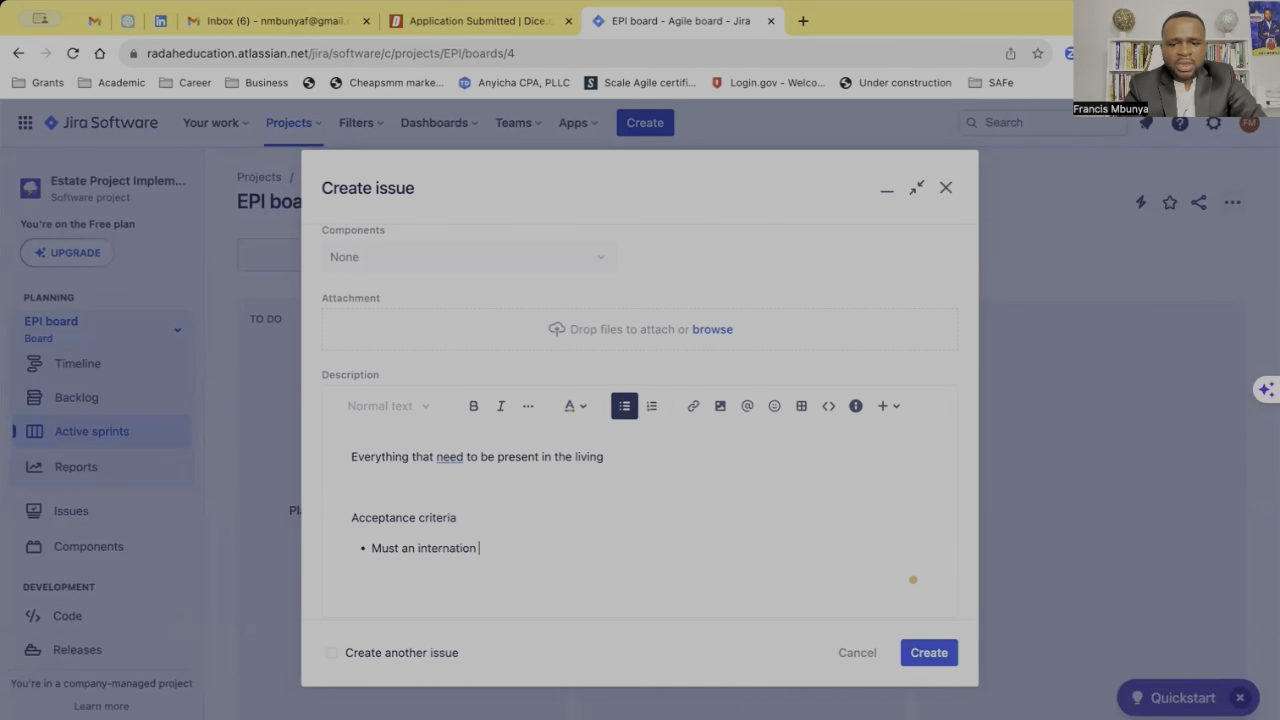
pyautogui.write('living')
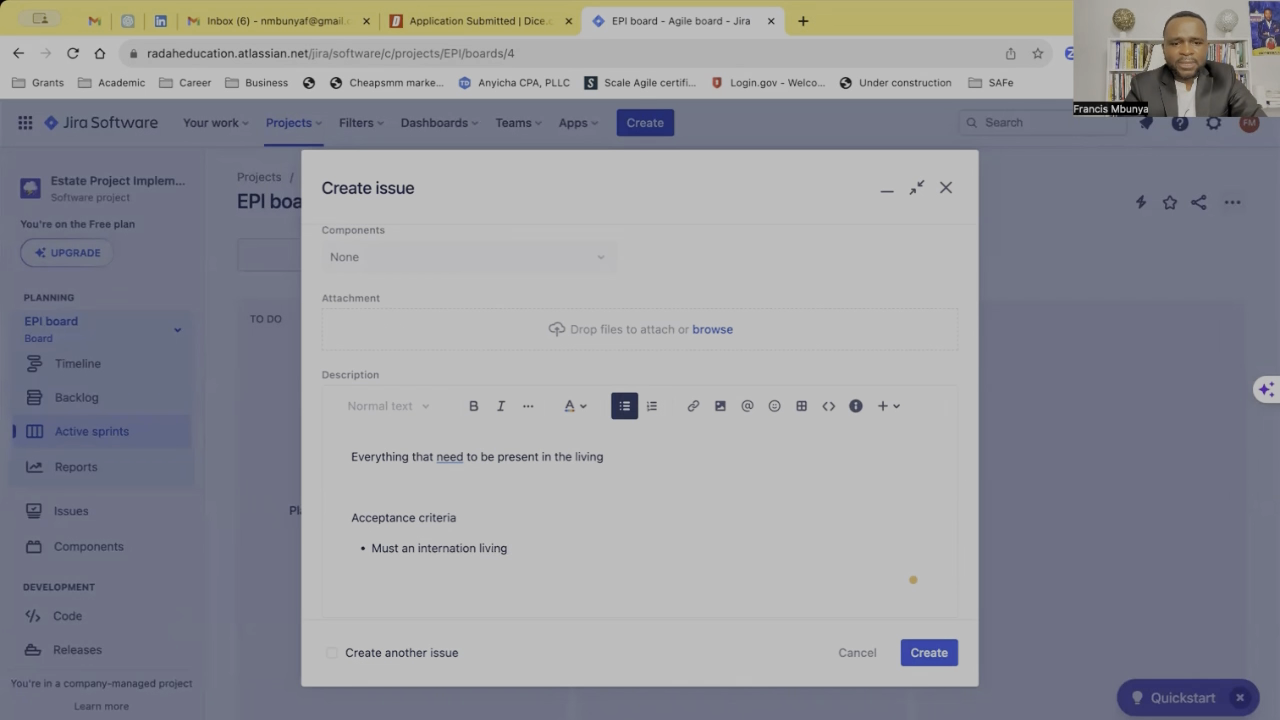
pyautogui.write(' room sta')
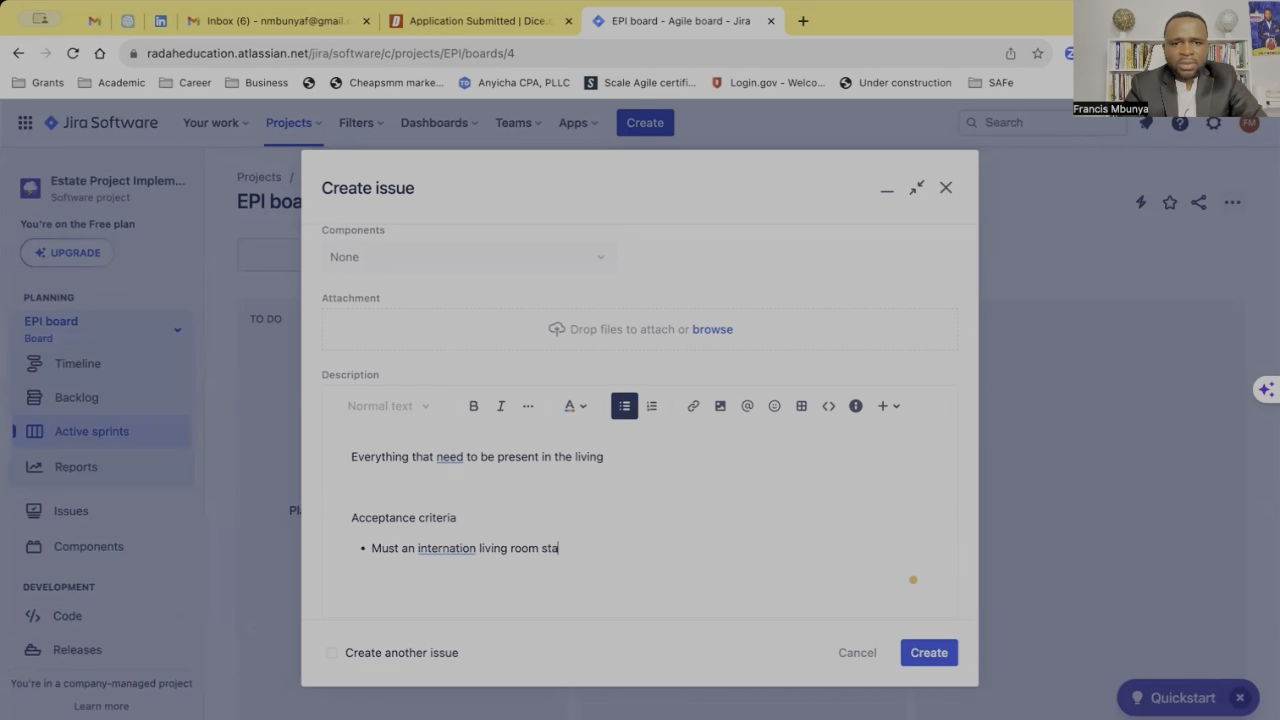
pyautogui.write('ndard')
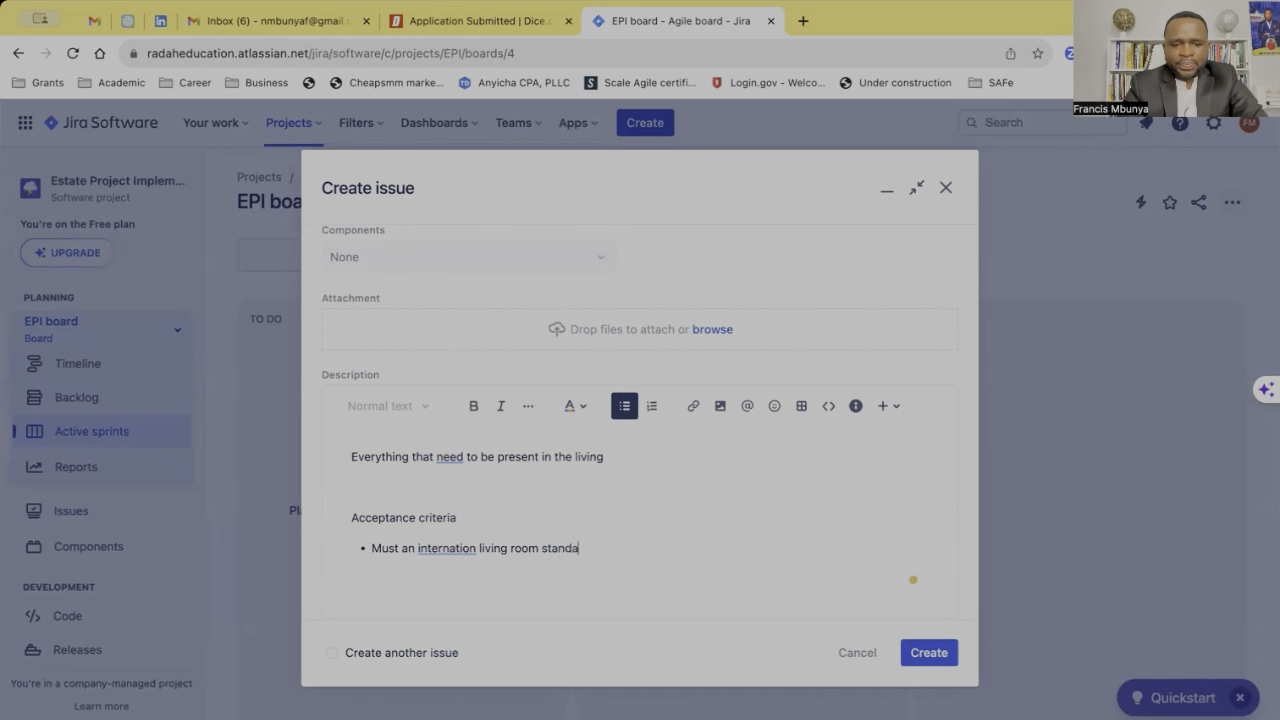
pyautogui.click(477, 548)
pyautogui.write('a')
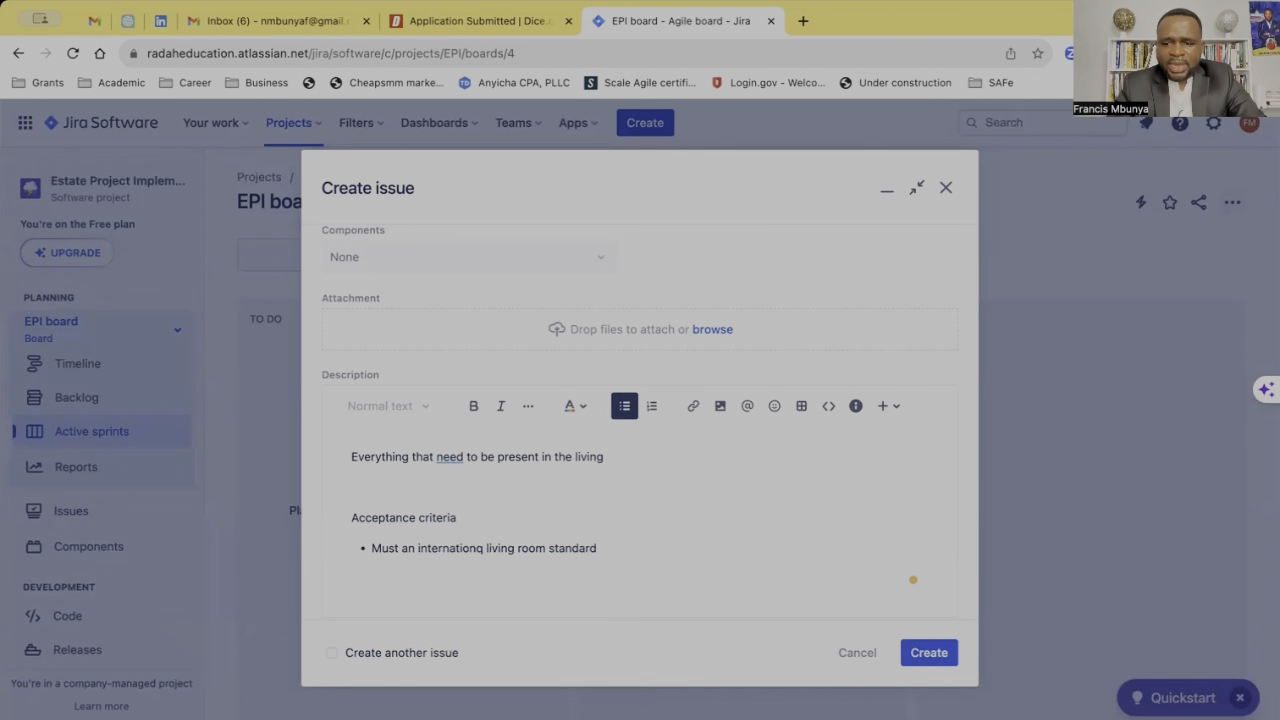
pyautogui.press('BackSpace')
pyautogui.write('al')
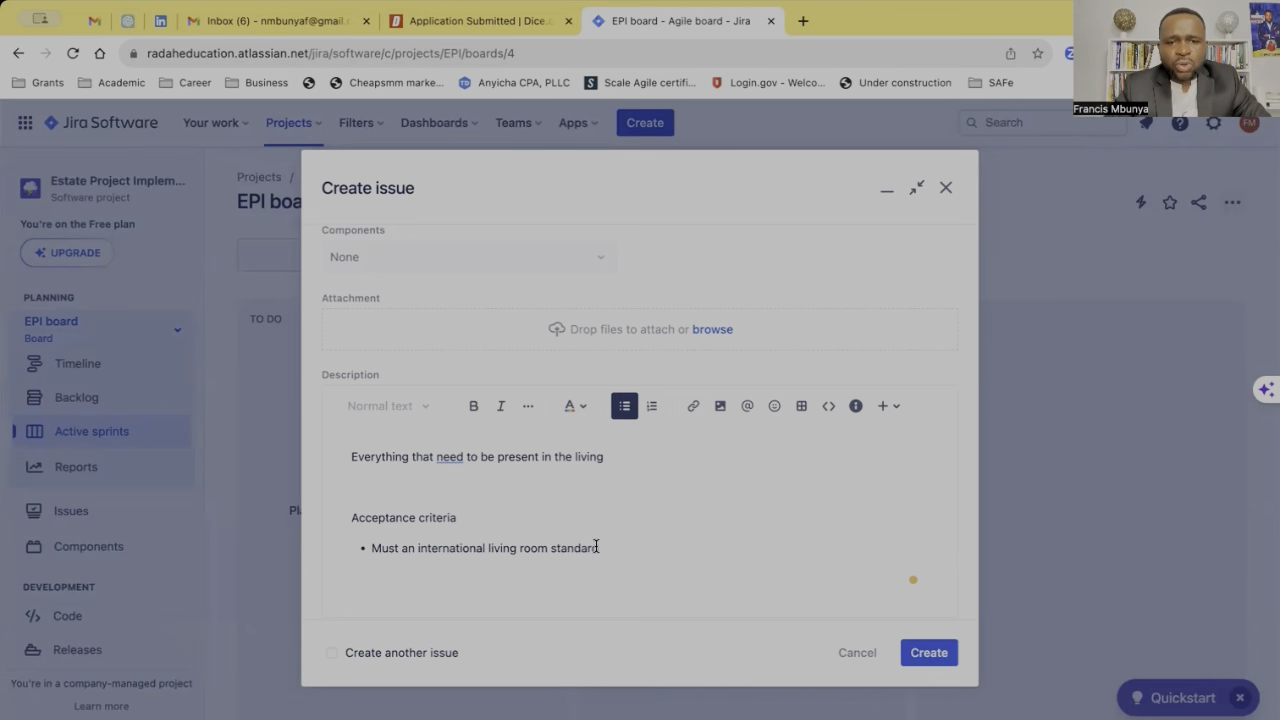
# Examine the relationship types available for linking the epic to other issues, leaving the current one selected
pyautogui.scroll(-3, 596, 546)
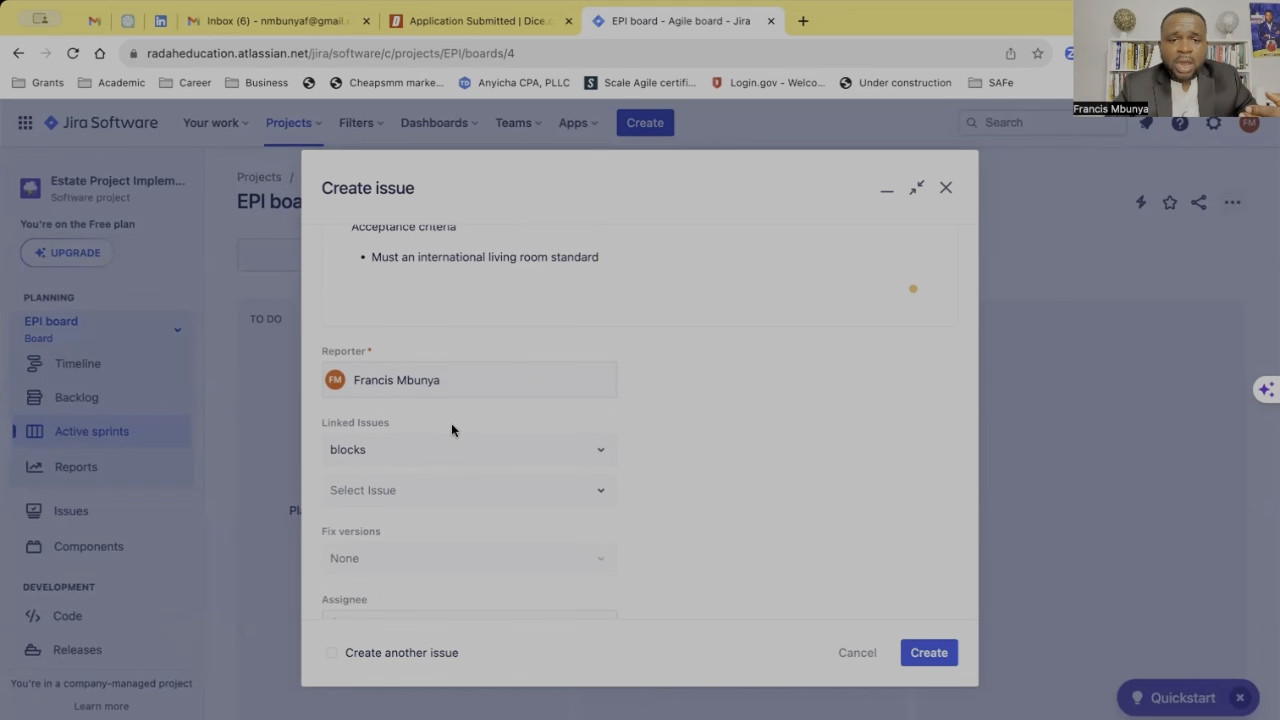
pyautogui.scroll(-1, 451, 425)
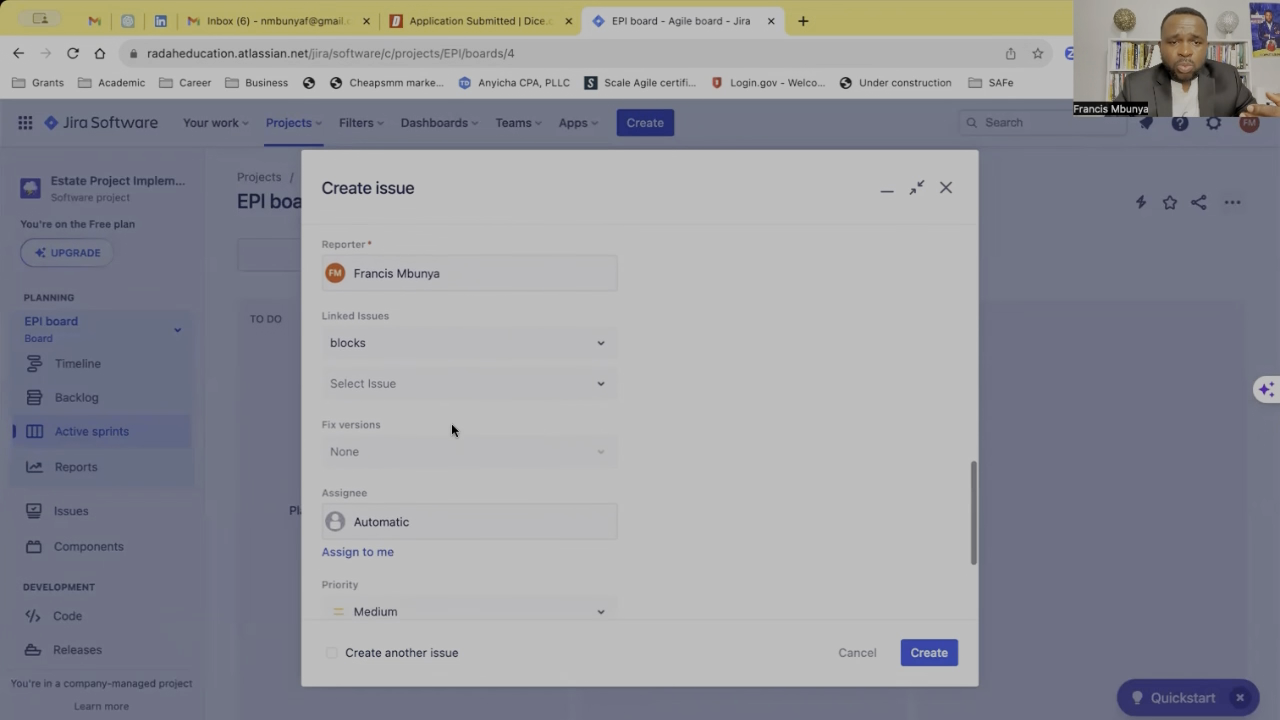
pyautogui.click(604, 338)
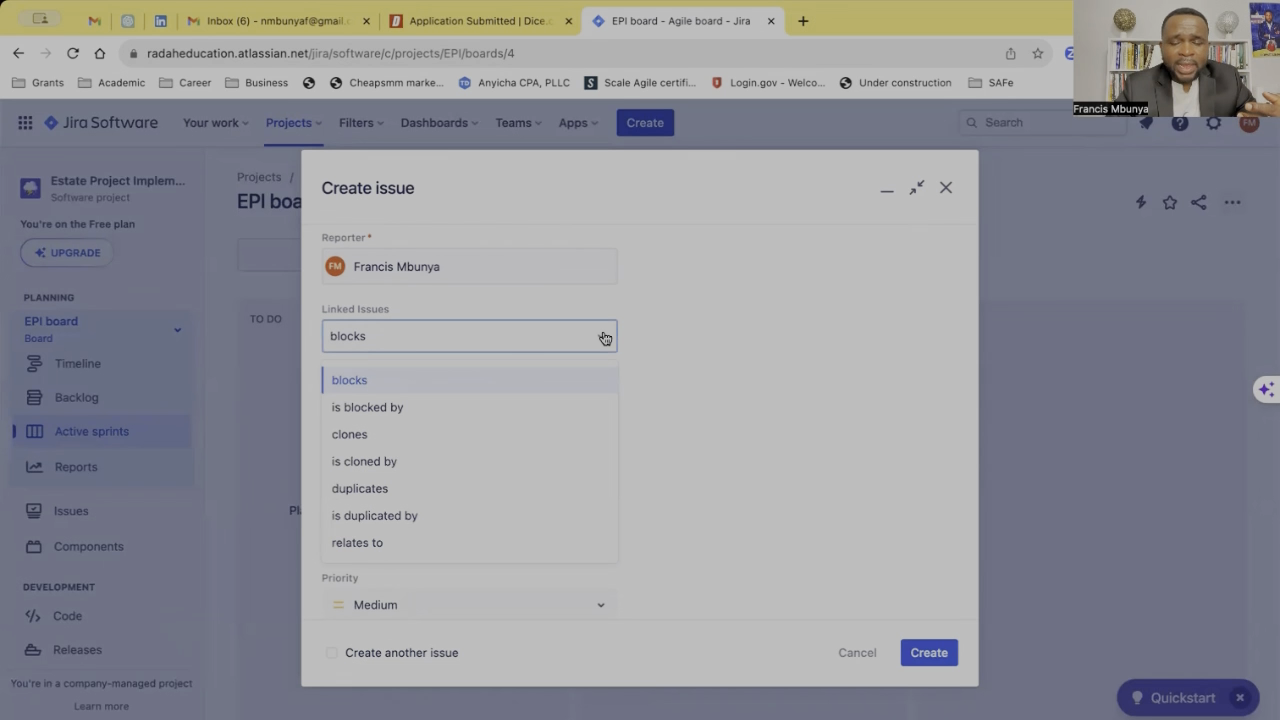
pyautogui.click(712, 323)
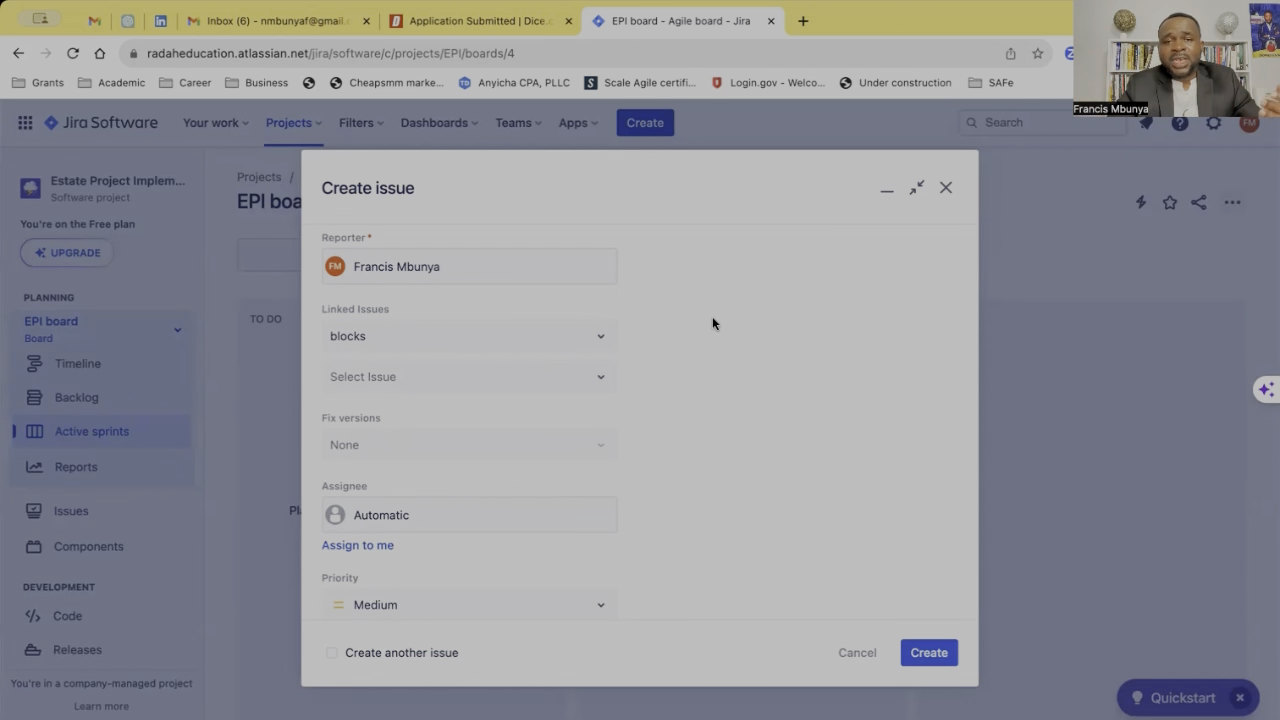
pyautogui.click(602, 340)
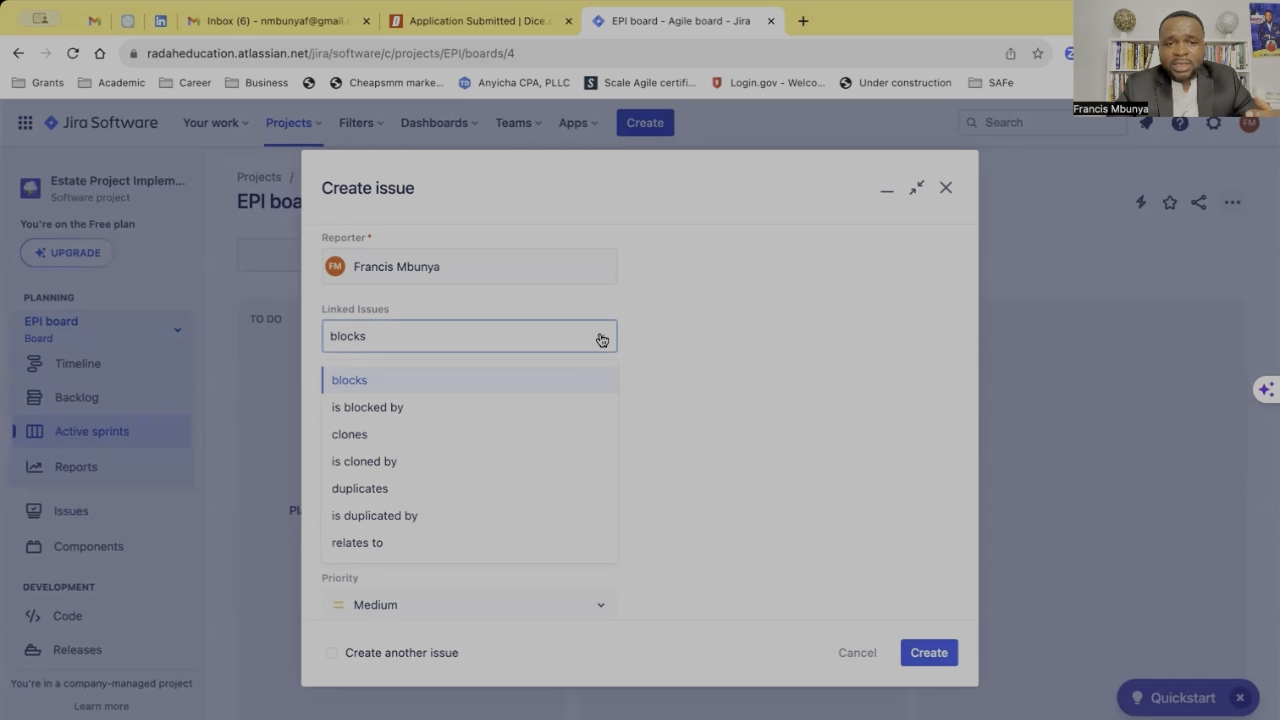
pyautogui.click(754, 325)
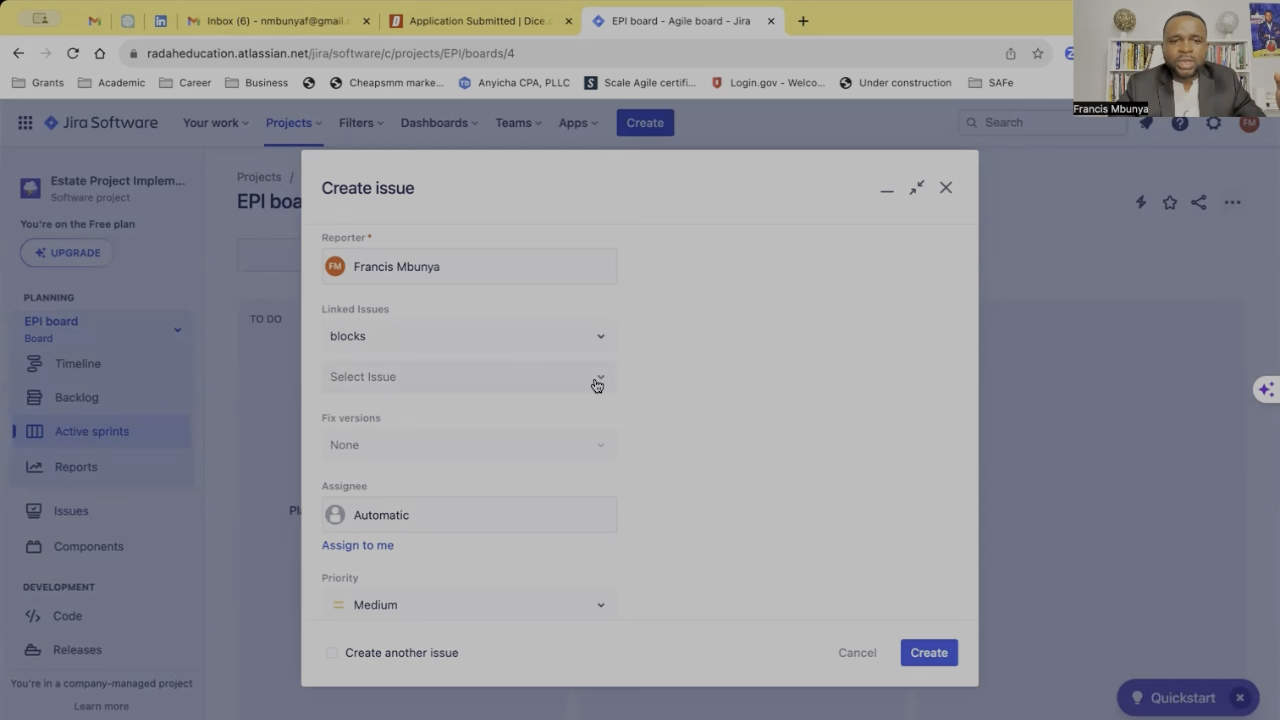
# Check which existing issues are offered for linking to the epic, without choosing one
pyautogui.scroll(-1, 651, 396)
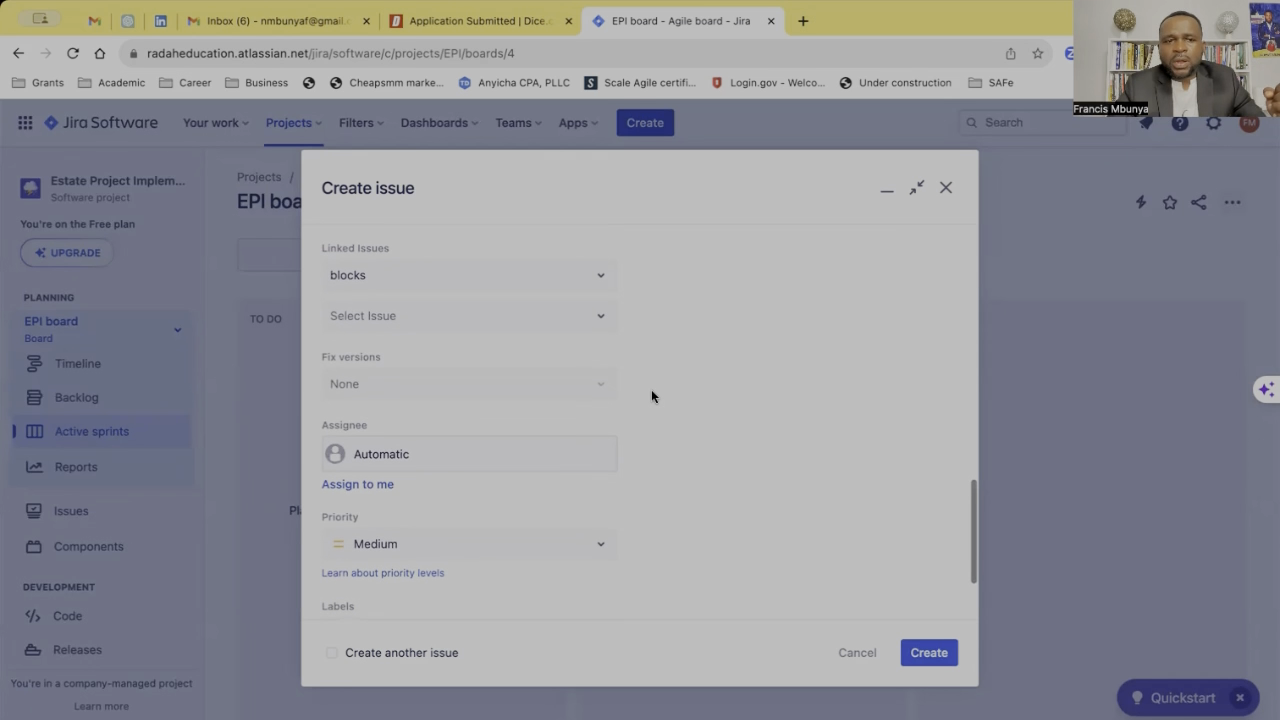
pyautogui.click(601, 316)
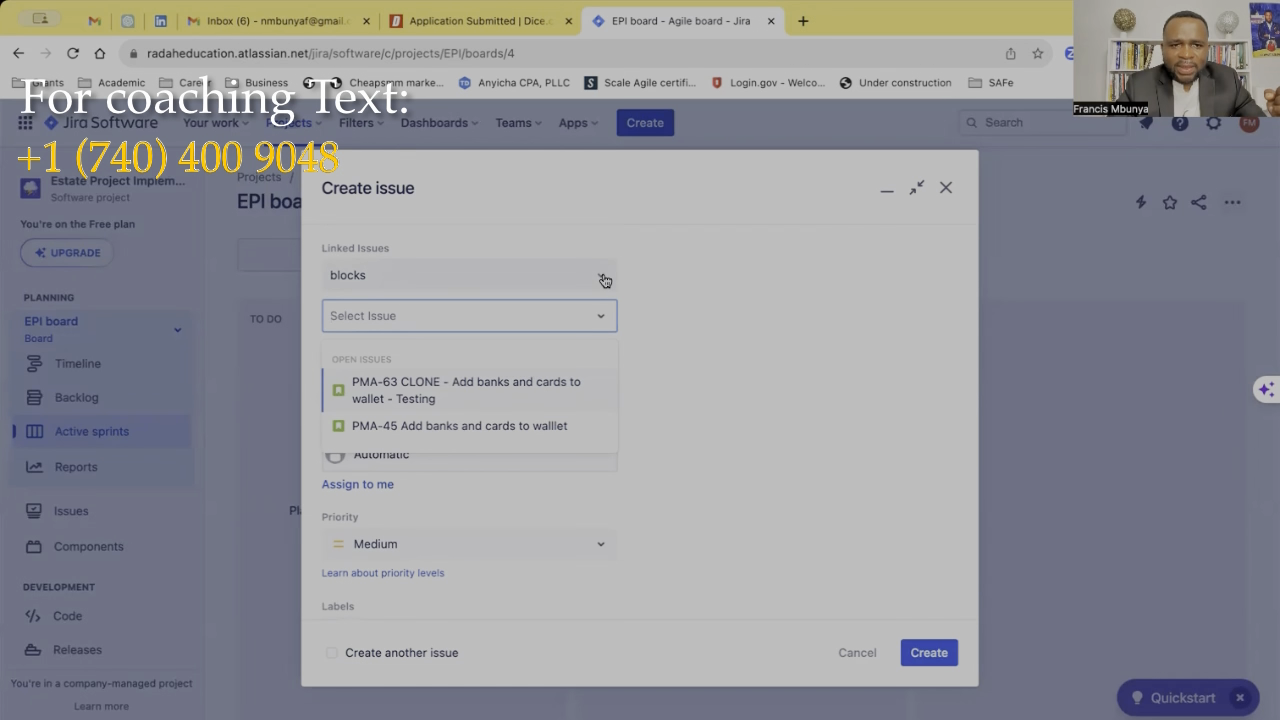
pyautogui.click(605, 279)
pyautogui.click(712, 322)
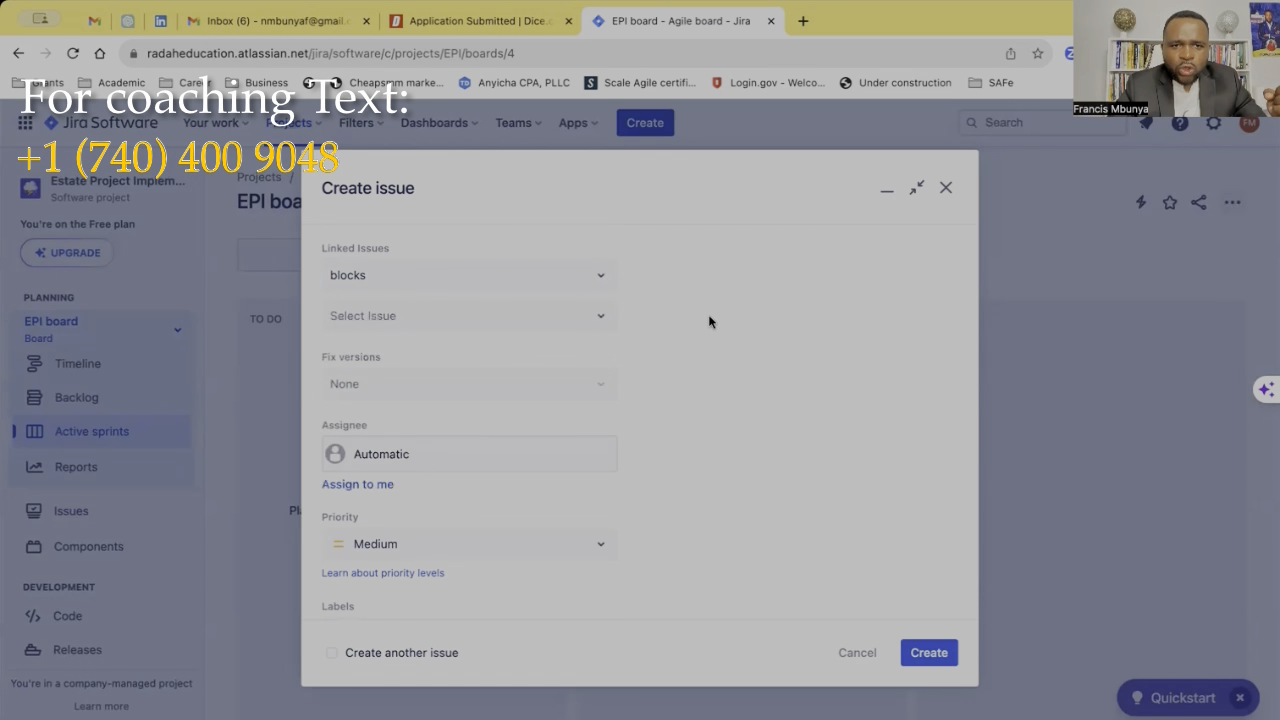
pyautogui.click(597, 321)
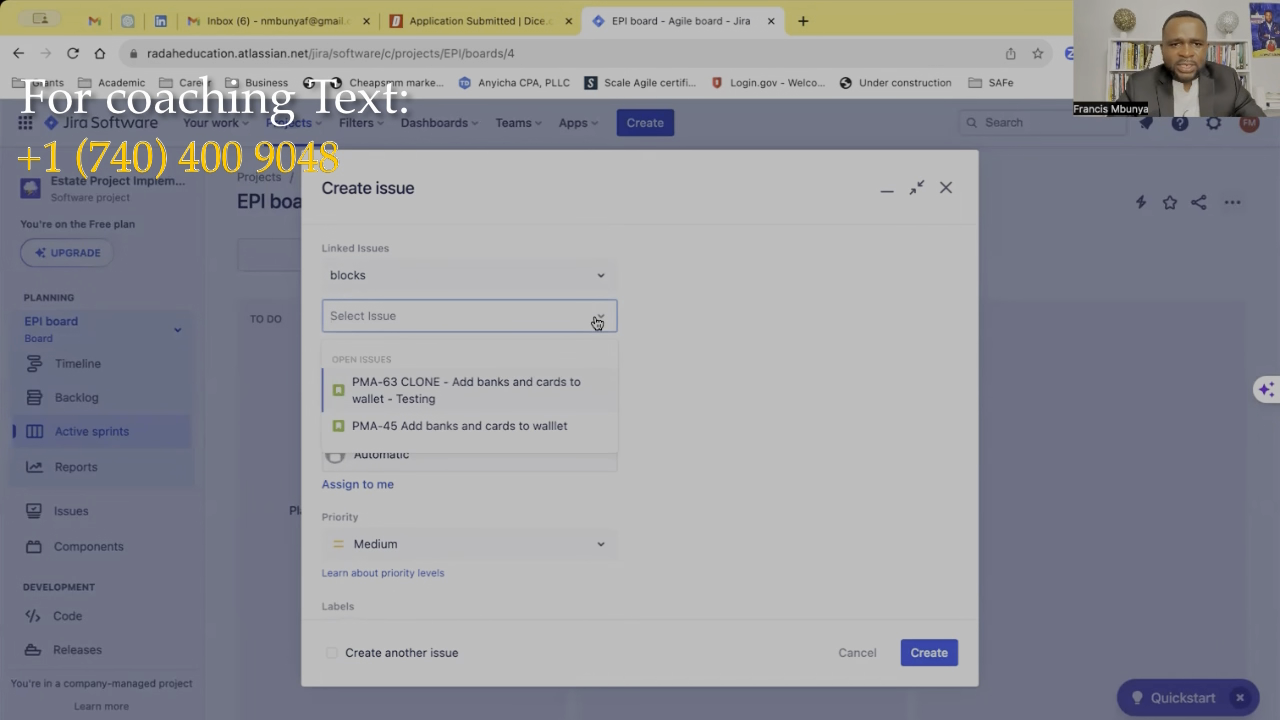
pyautogui.click(765, 376)
pyautogui.scroll(-1, 678, 427)
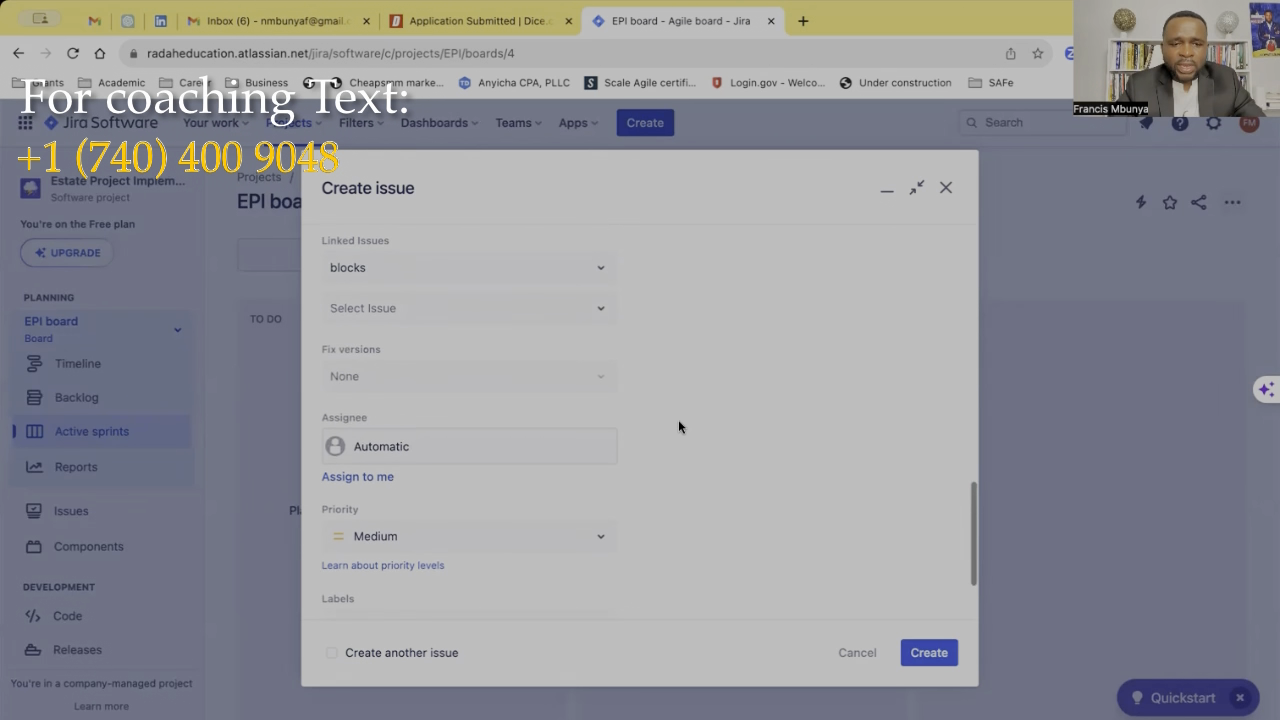
# Set the Living Room Design epic's priority to Highest and create the epic
pyautogui.scroll(-2, 678, 421)
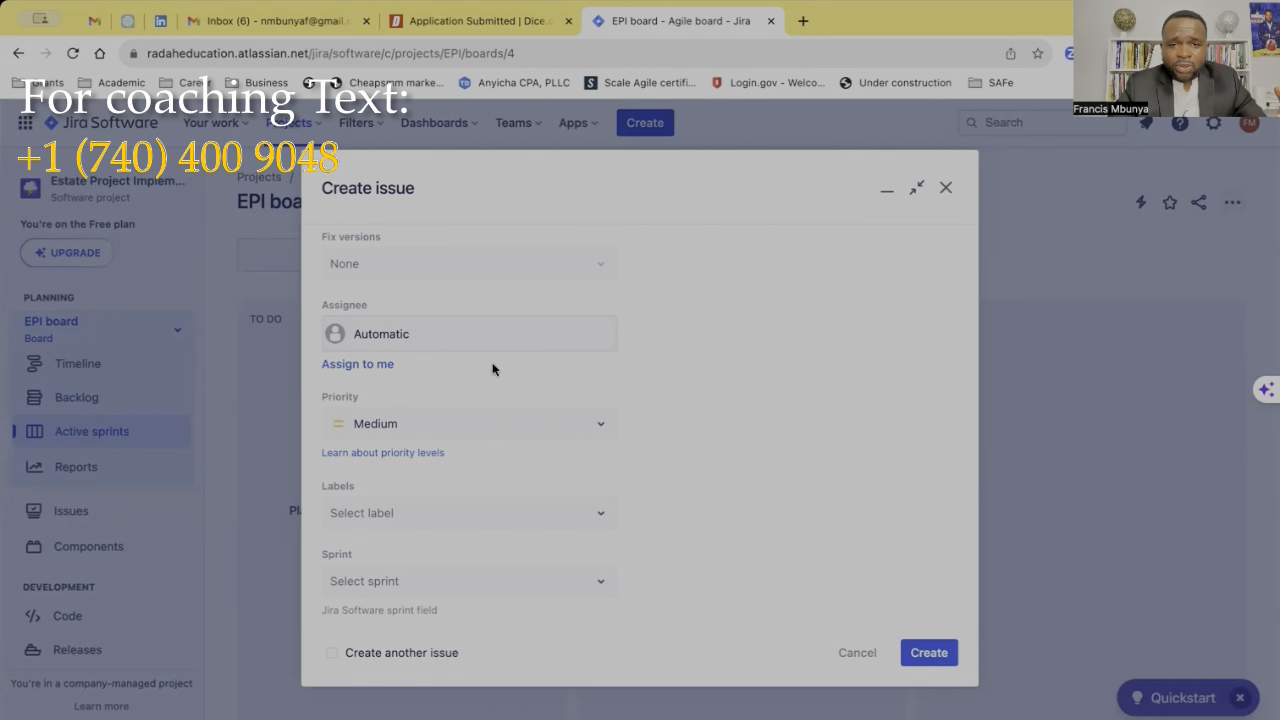
pyautogui.click(601, 425)
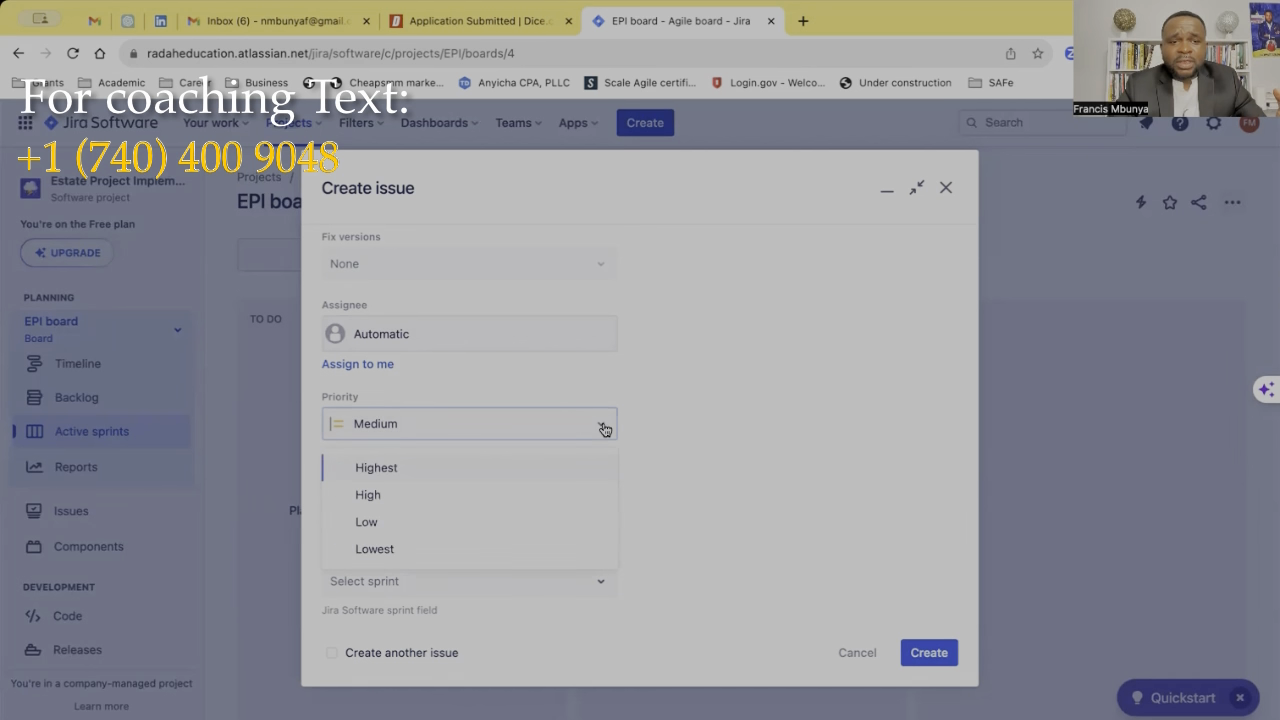
pyautogui.click(412, 477)
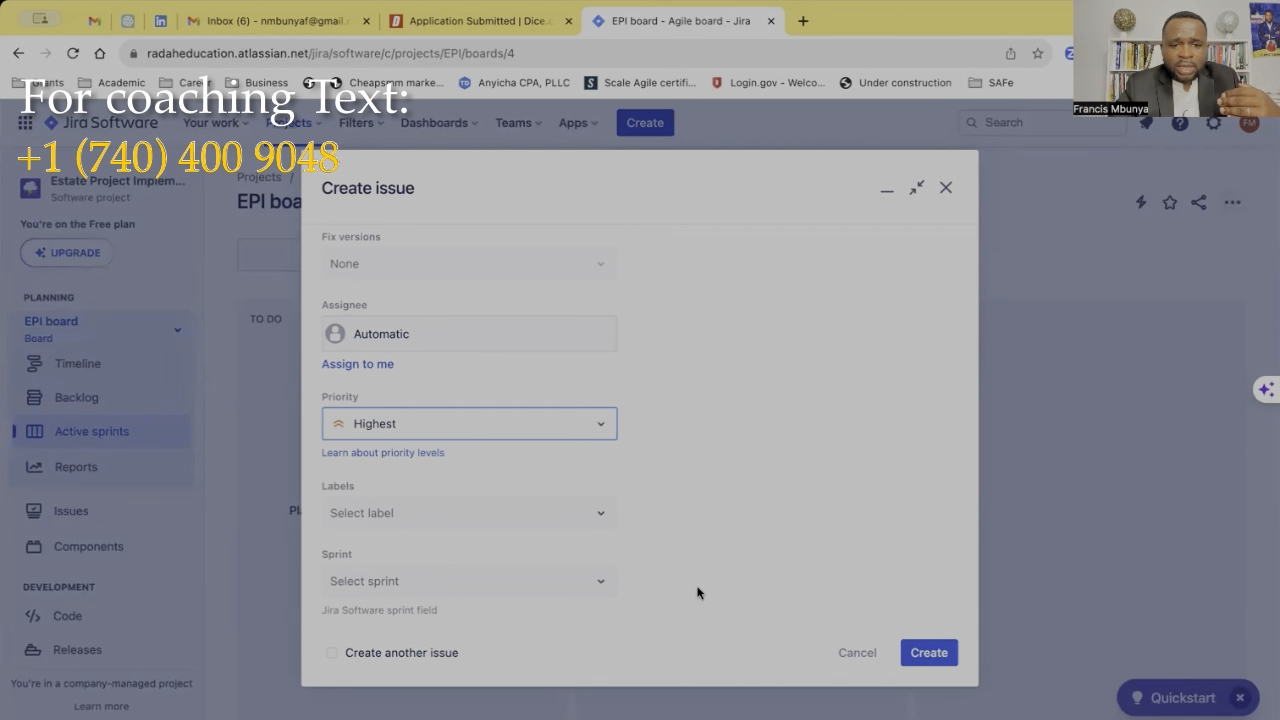
pyautogui.scroll(2, 792, 535)
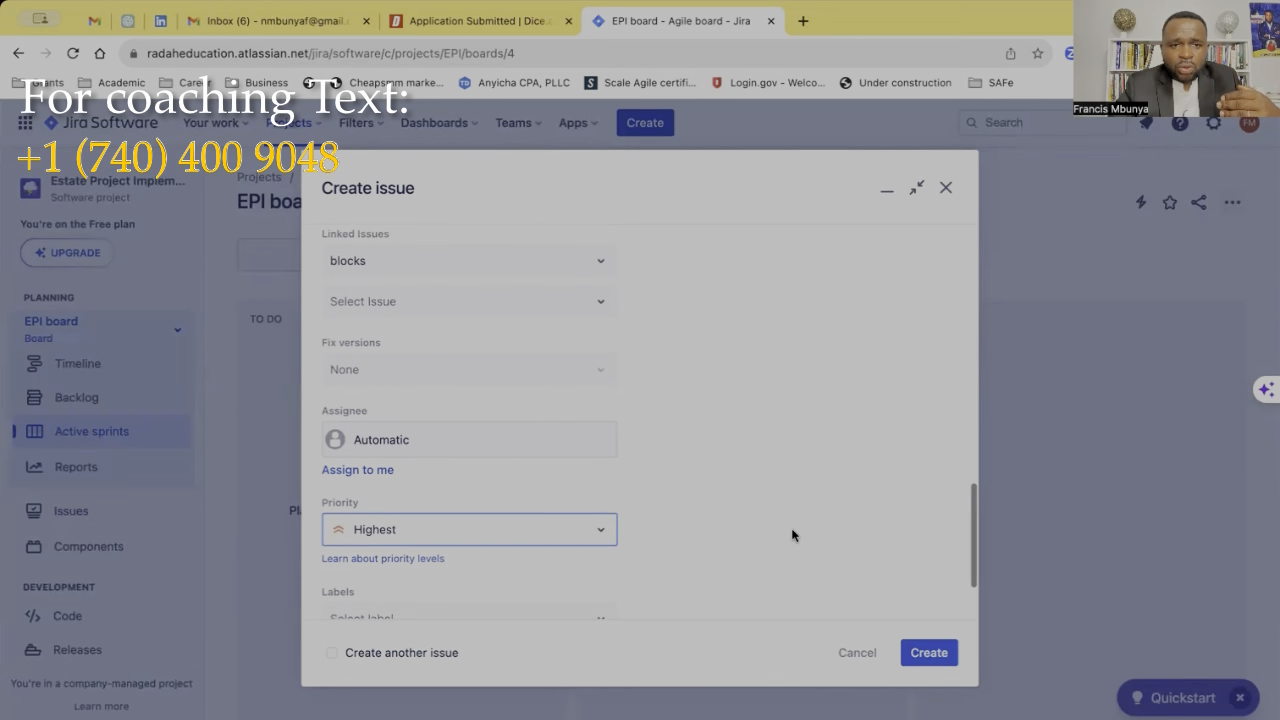
pyautogui.scroll(2, 792, 535)
pyautogui.scroll(-4, 792, 535)
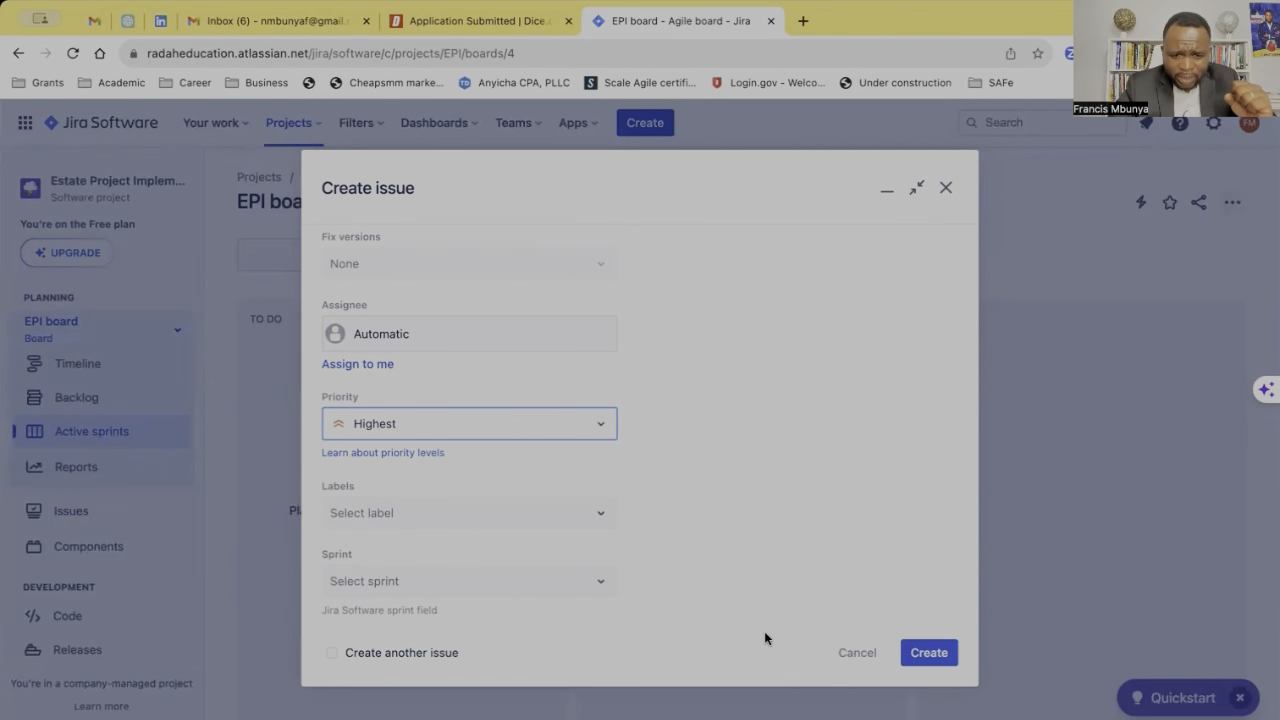
pyautogui.click(929, 654)
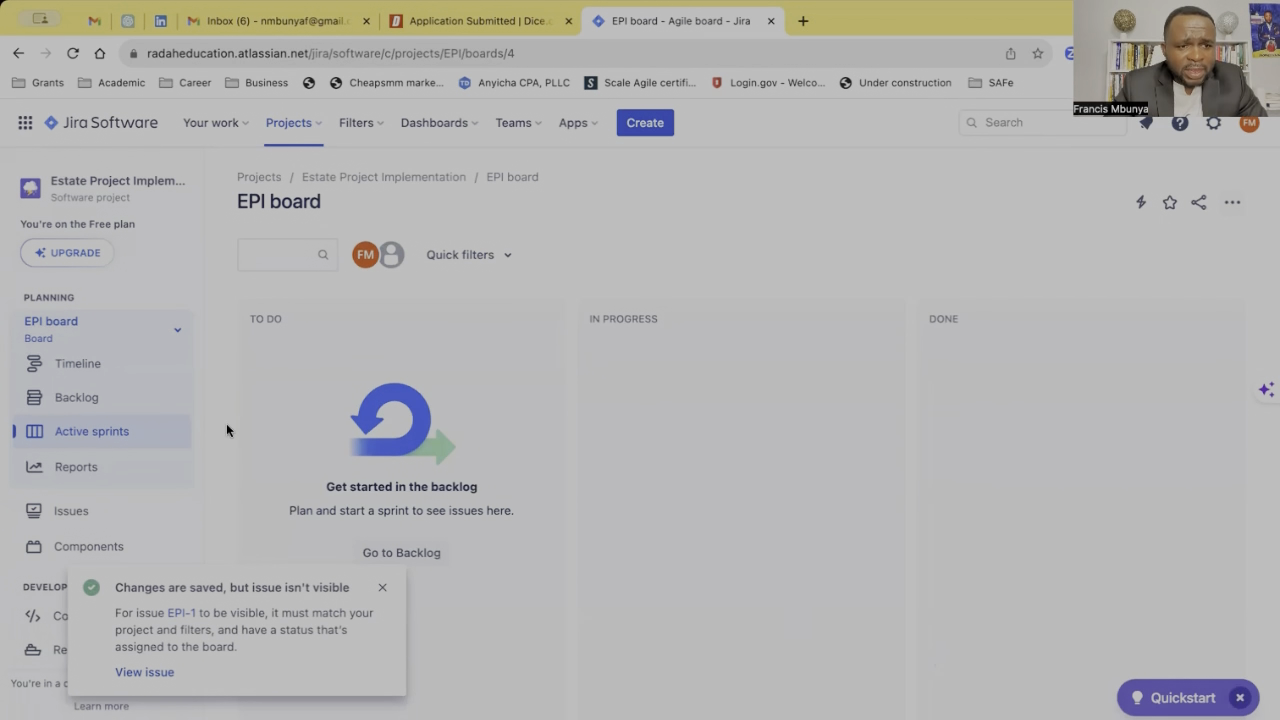
# Open the project's backlog and turn on the Epic panel beside the sprint list
pyautogui.click(86, 401)
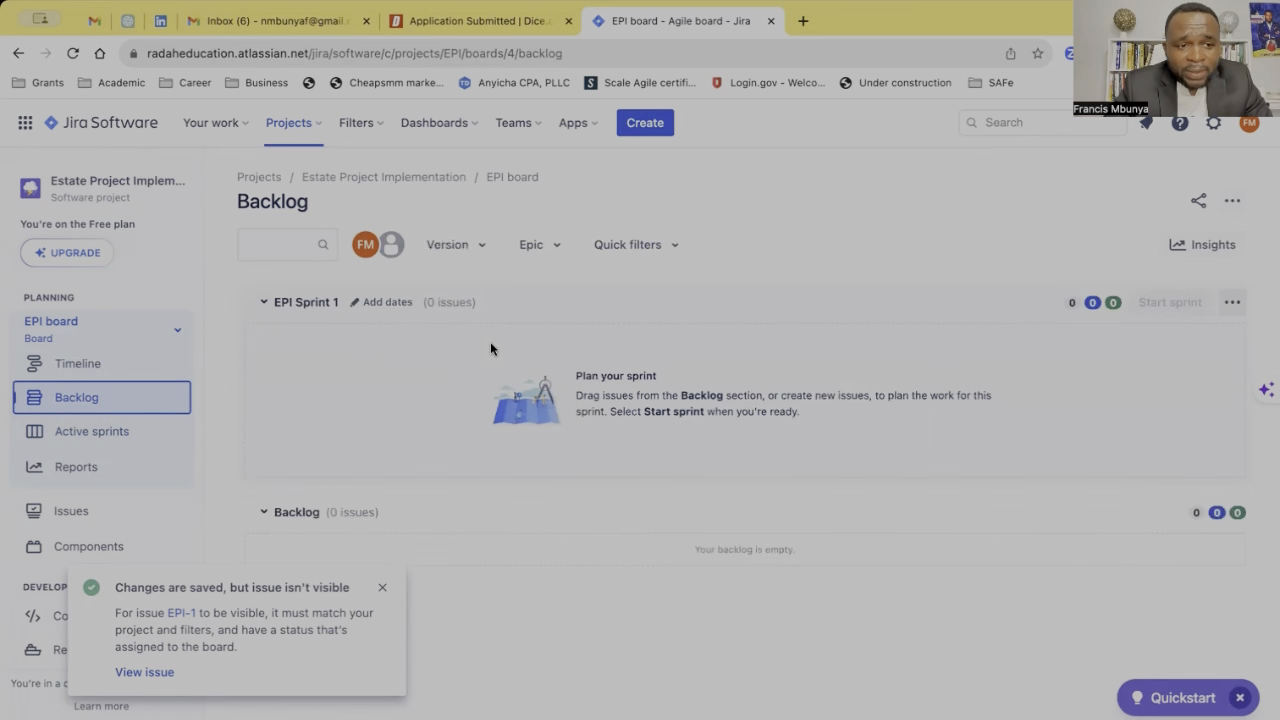
pyautogui.click(382, 589)
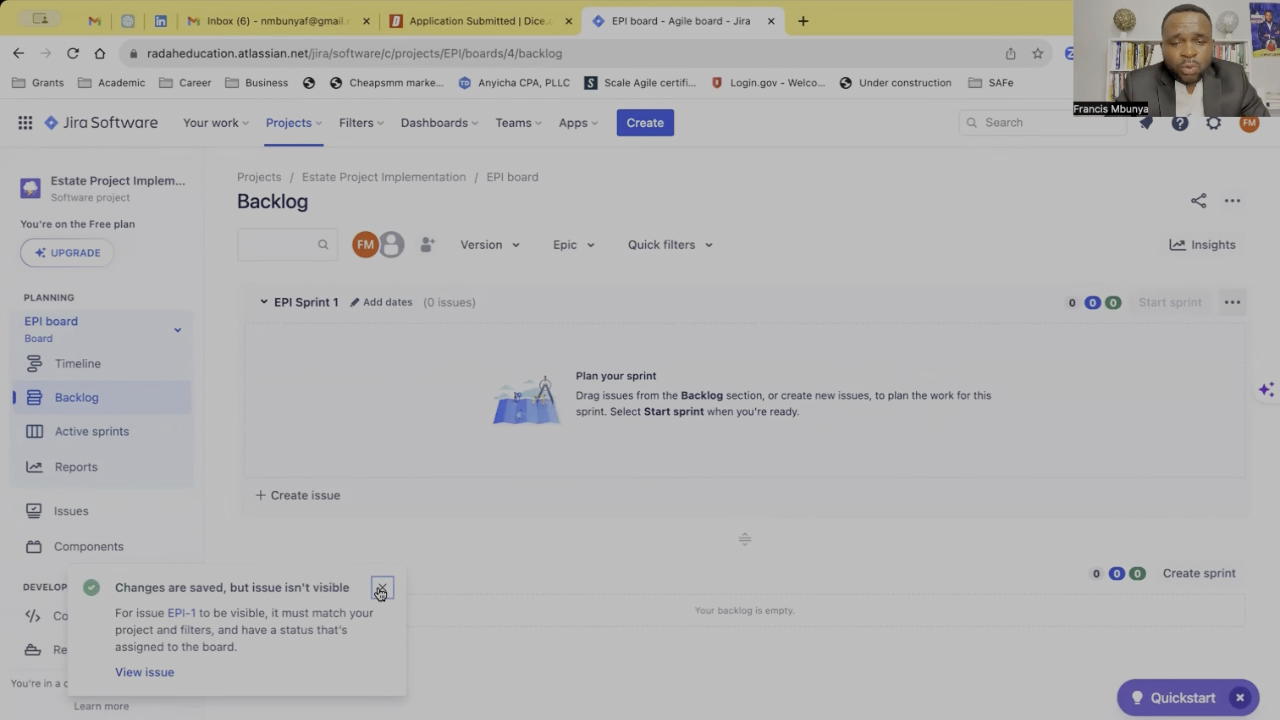
pyautogui.click(386, 589)
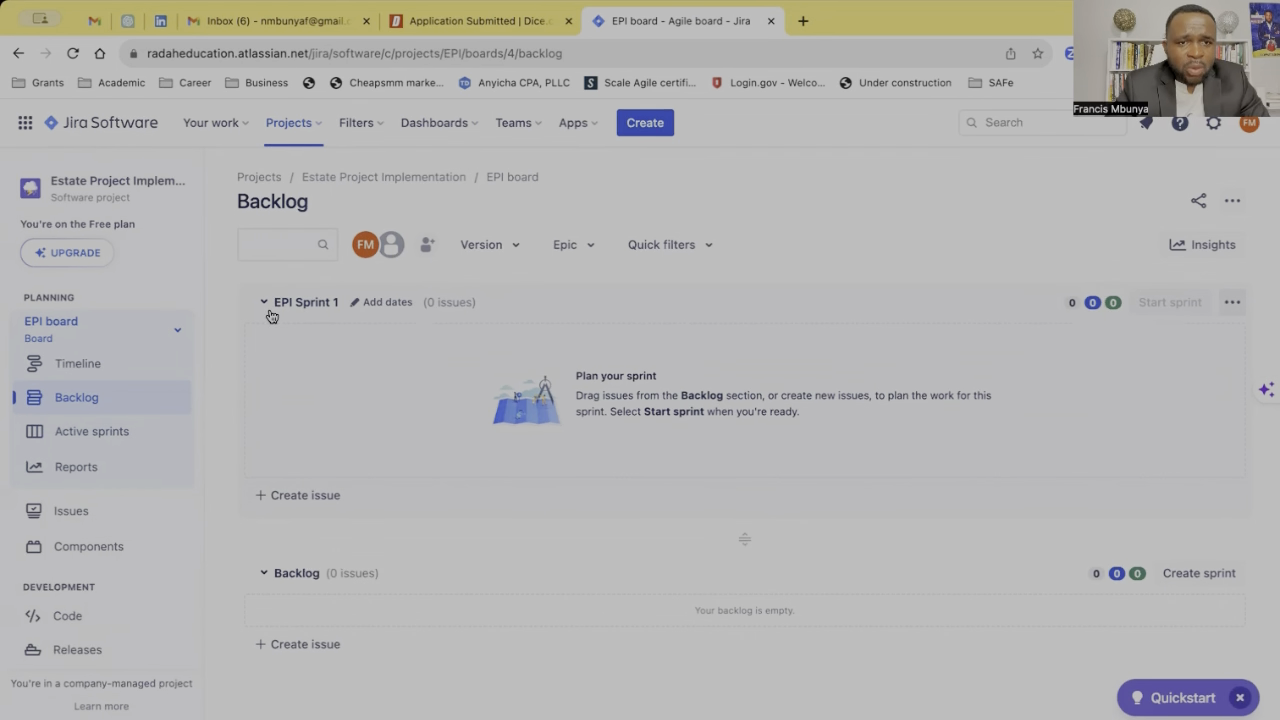
pyautogui.click(590, 249)
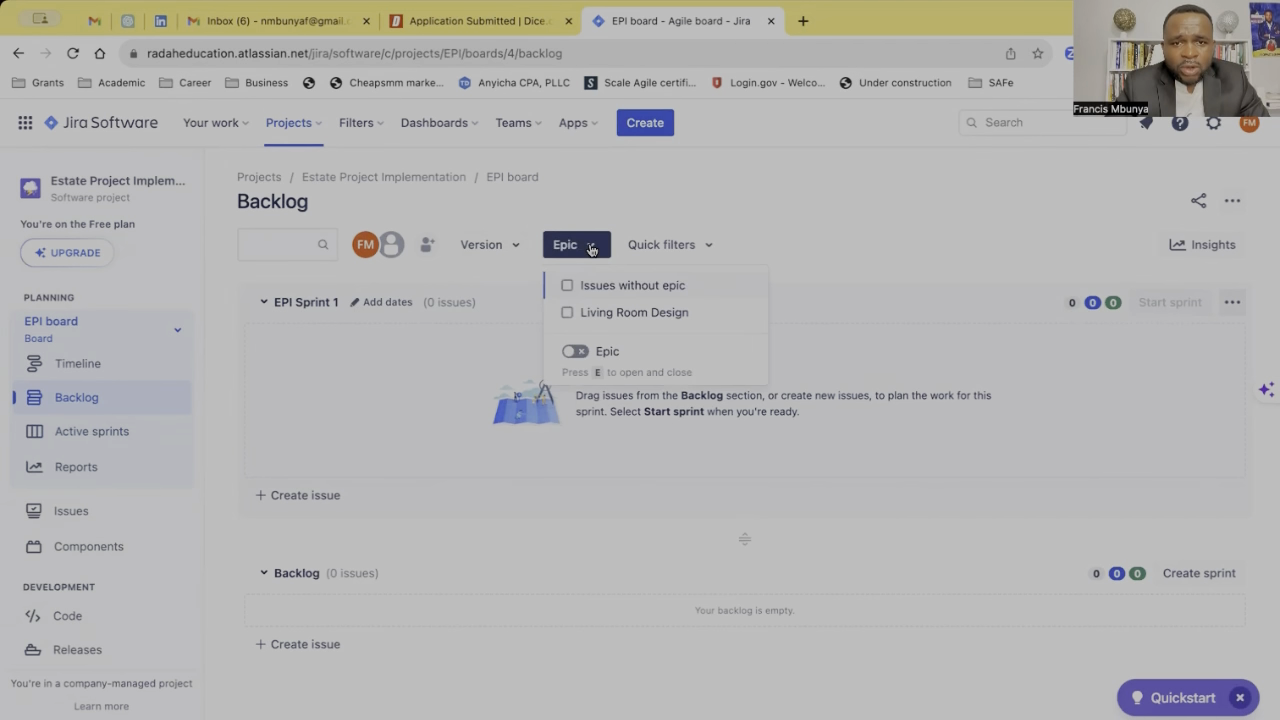
pyautogui.click(580, 352)
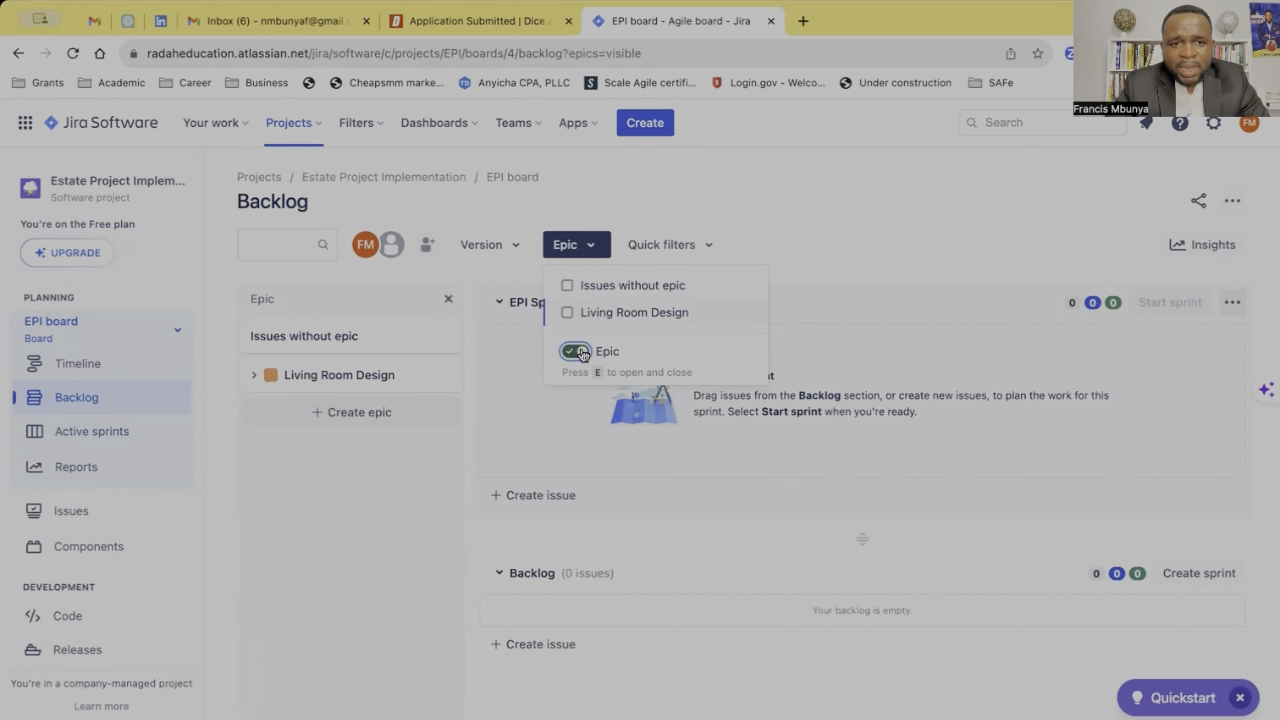
# Review the Living Room Design epic's full details, including its description, priority and epic name, and close the details view
pyautogui.click(329, 374)
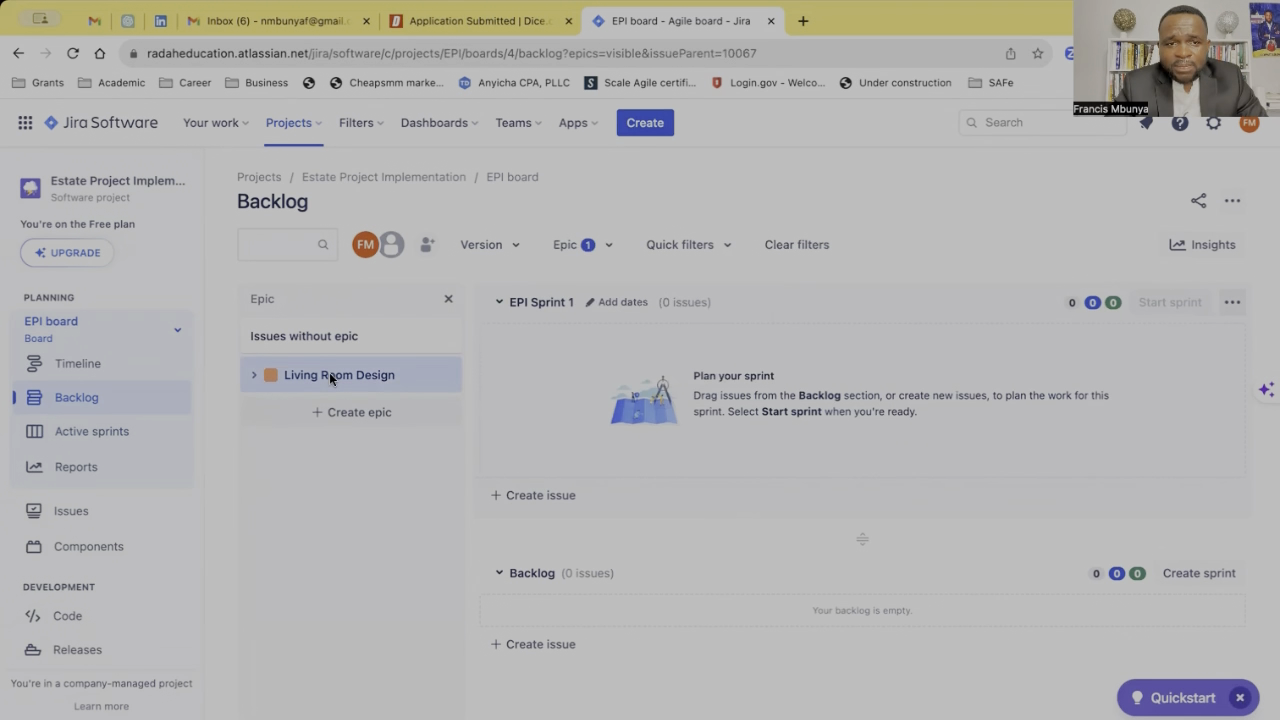
pyautogui.click(270, 372)
pyautogui.click(254, 379)
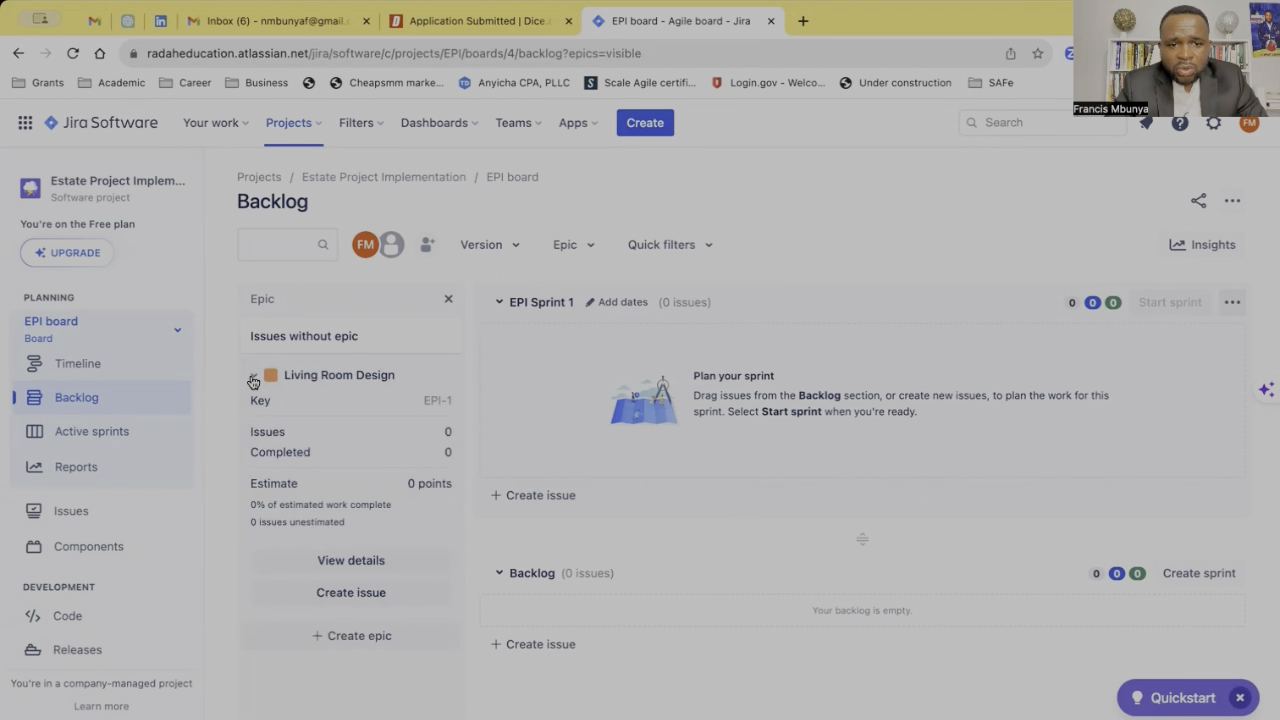
pyautogui.click(359, 563)
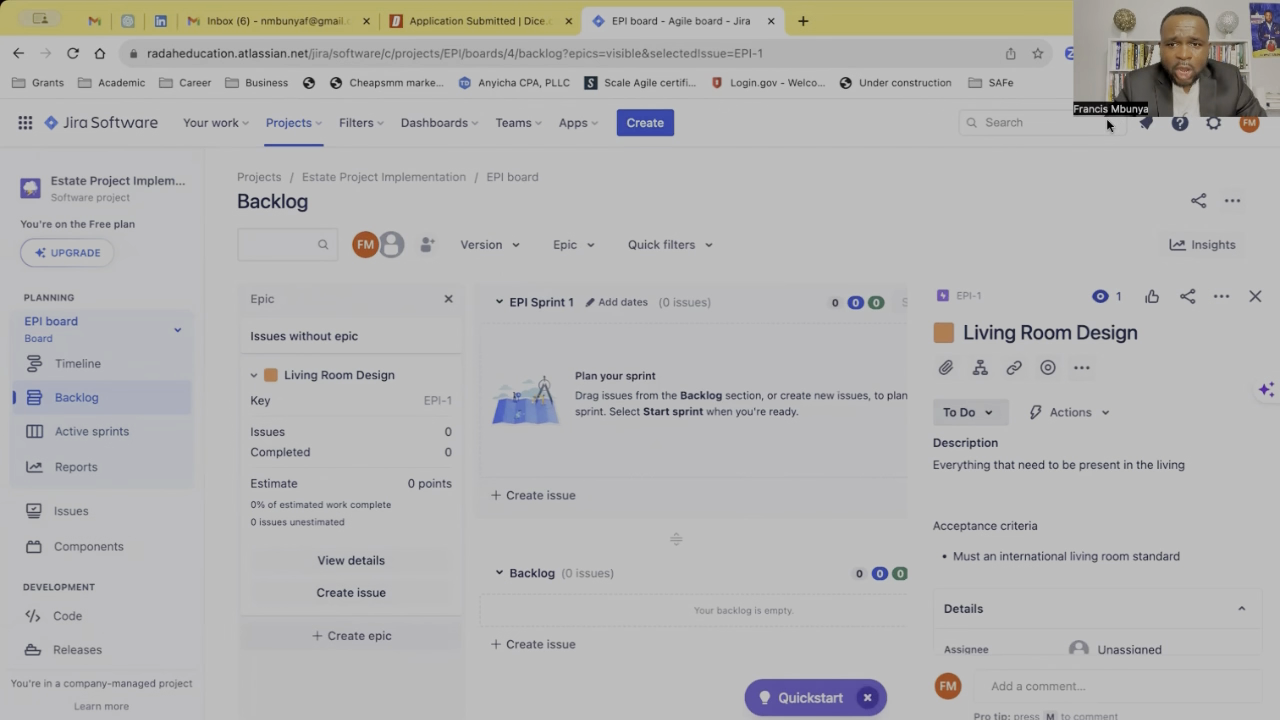
pyautogui.scroll(-2, 1069, 519)
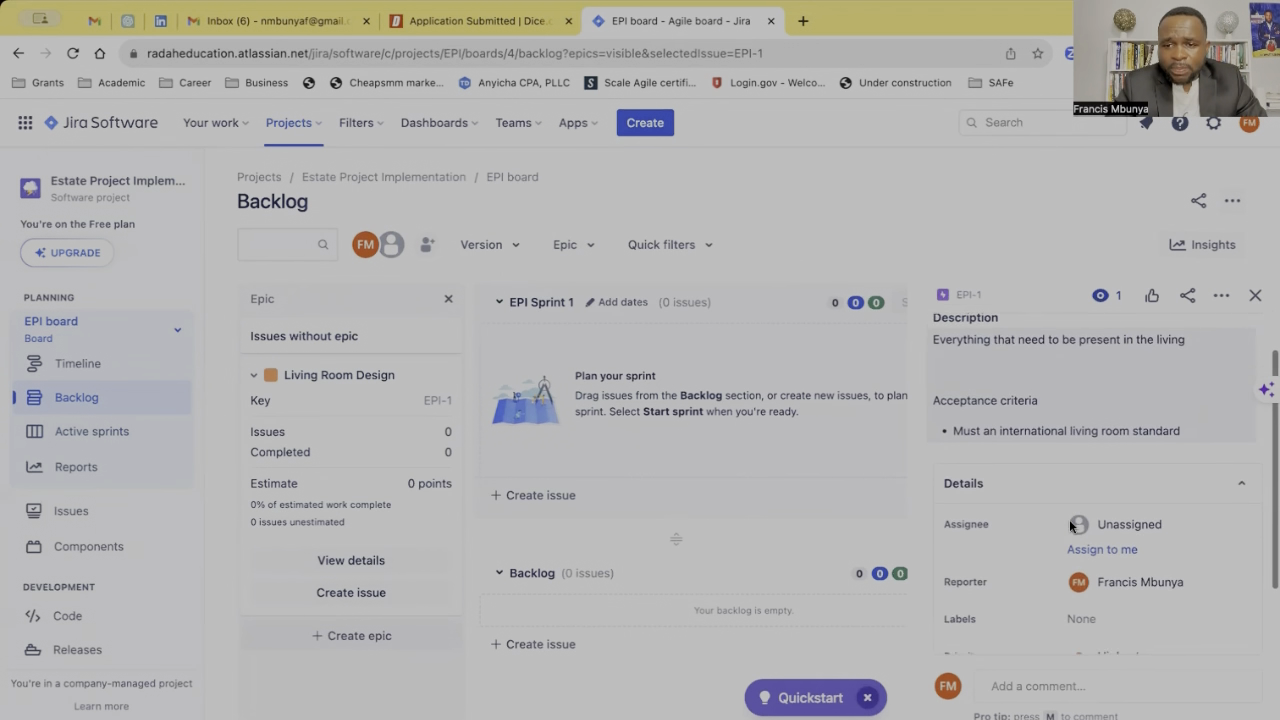
pyautogui.scroll(-3, 1069, 519)
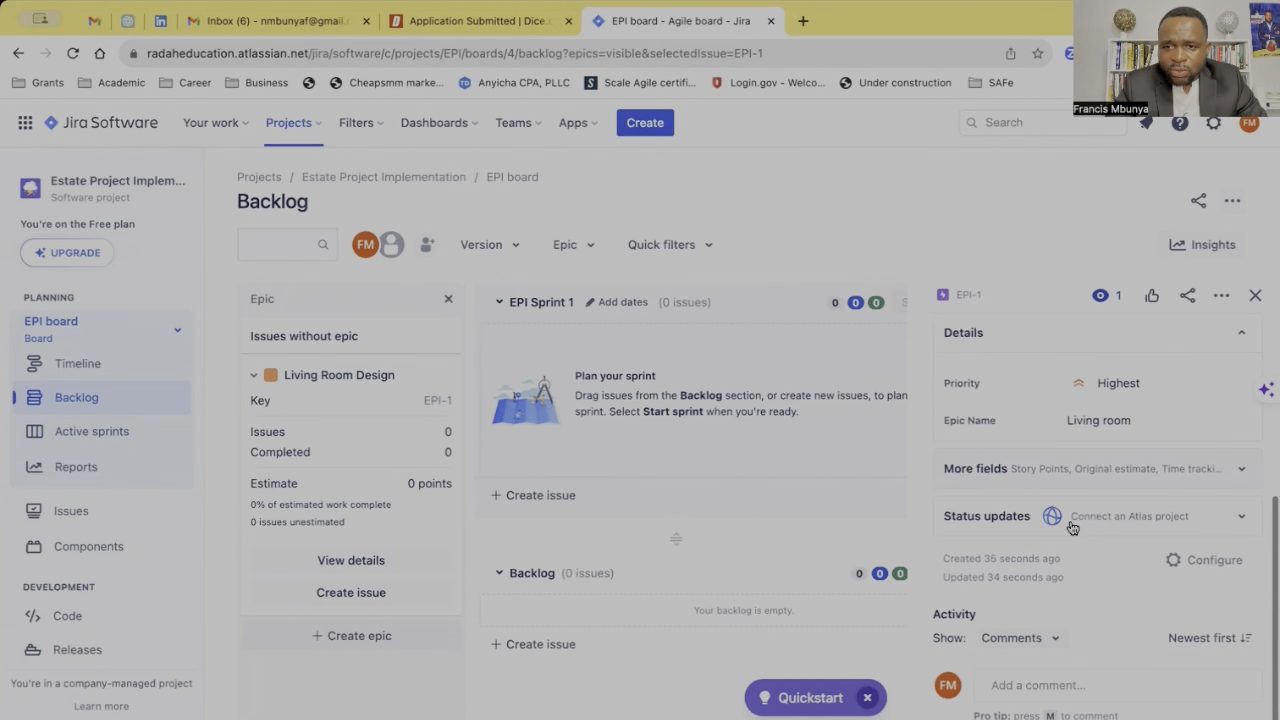
pyautogui.scroll(1, 1071, 527)
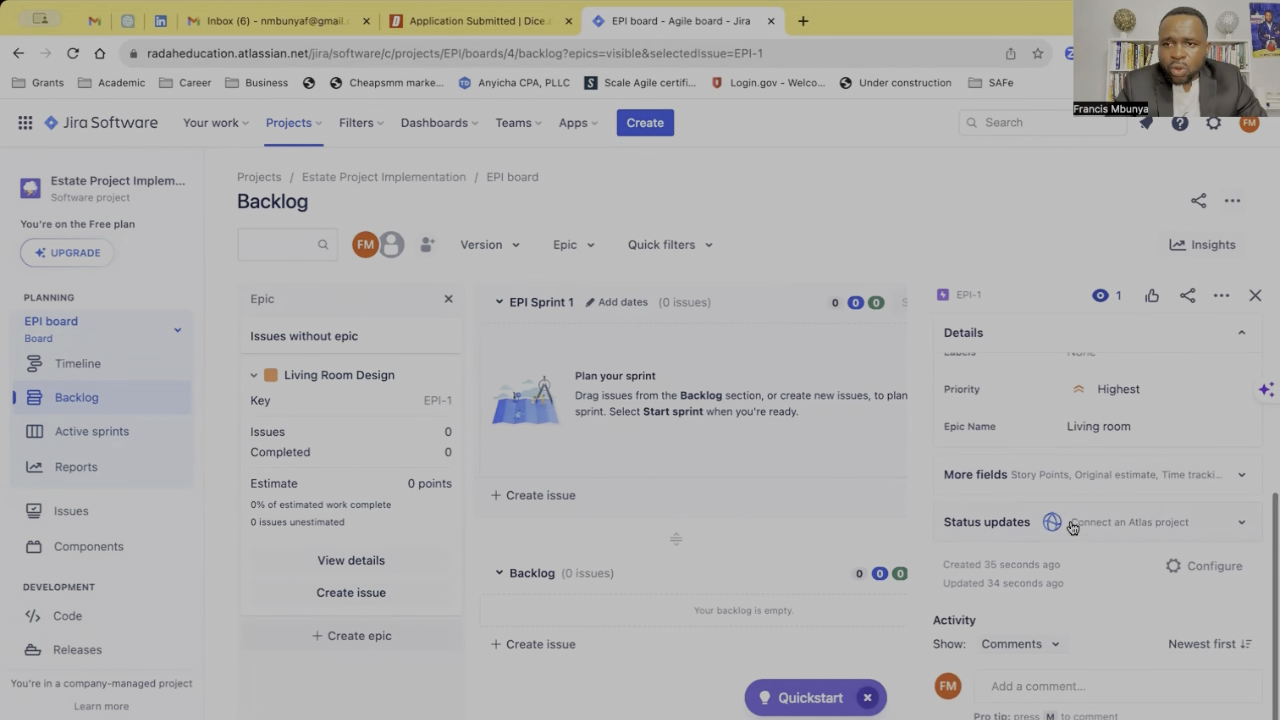
pyautogui.scroll(5, 1071, 527)
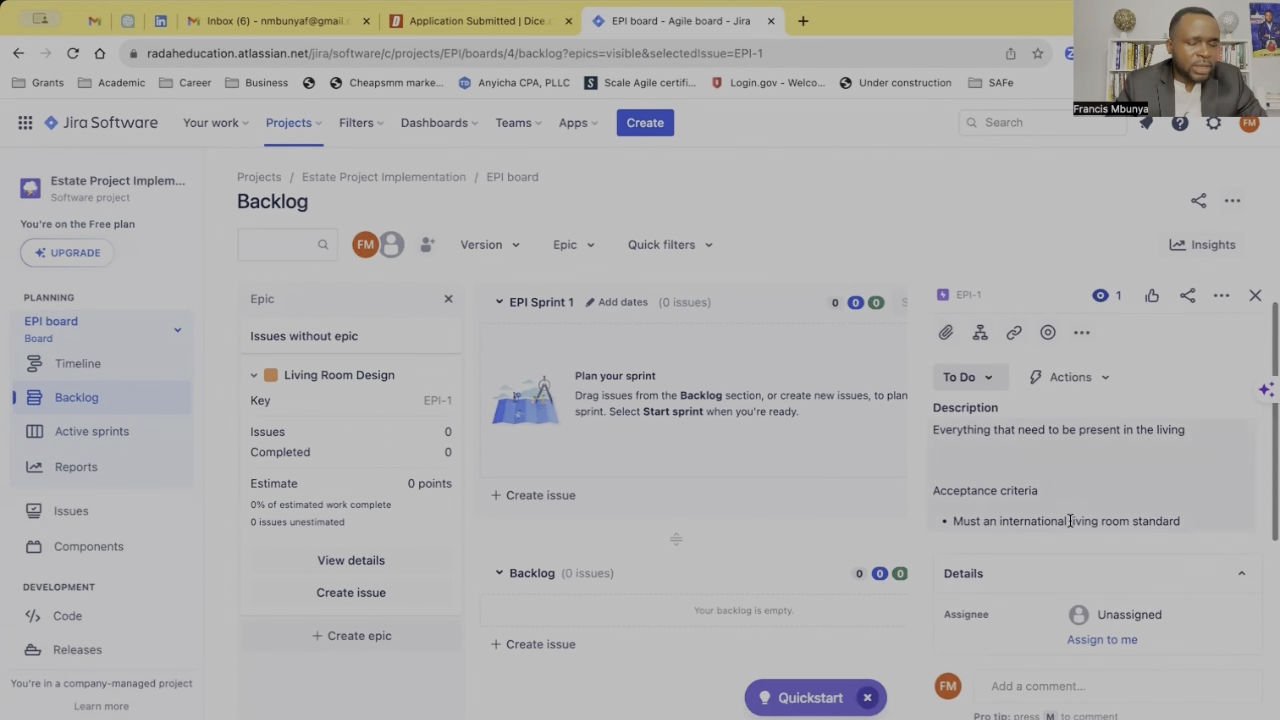
pyautogui.scroll(1, 1068, 520)
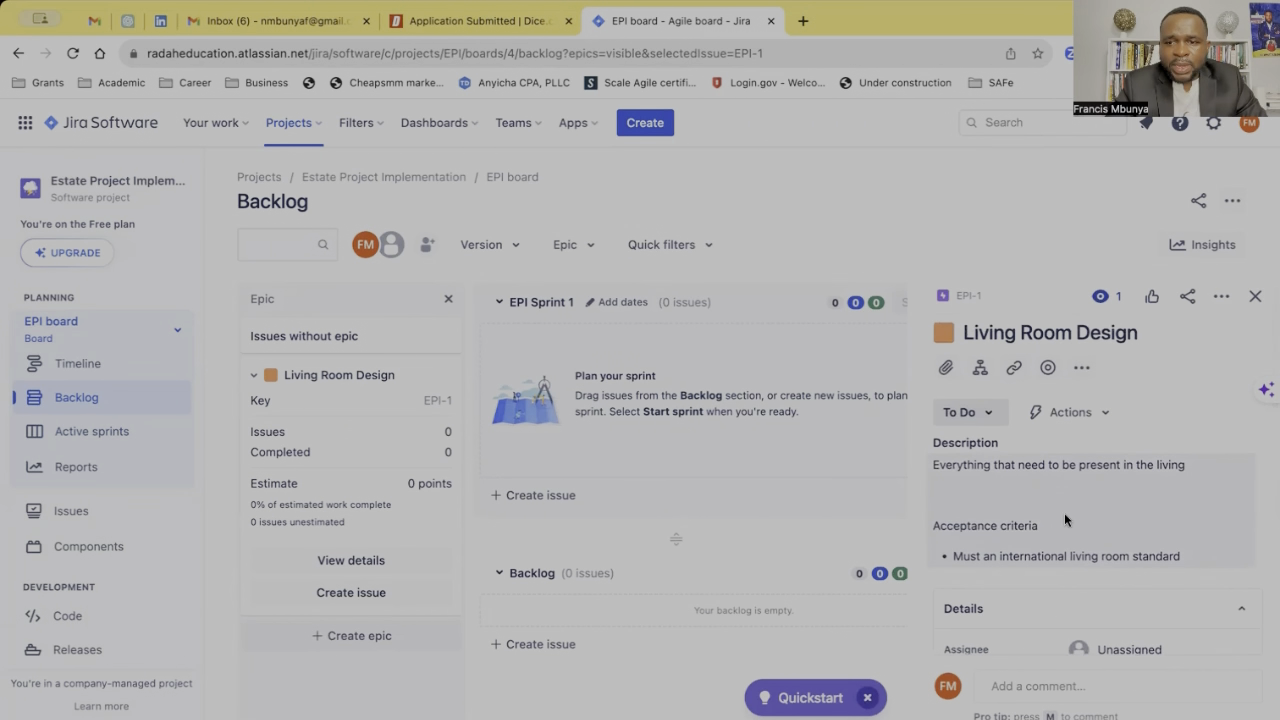
pyautogui.scroll(-5, 1064, 516)
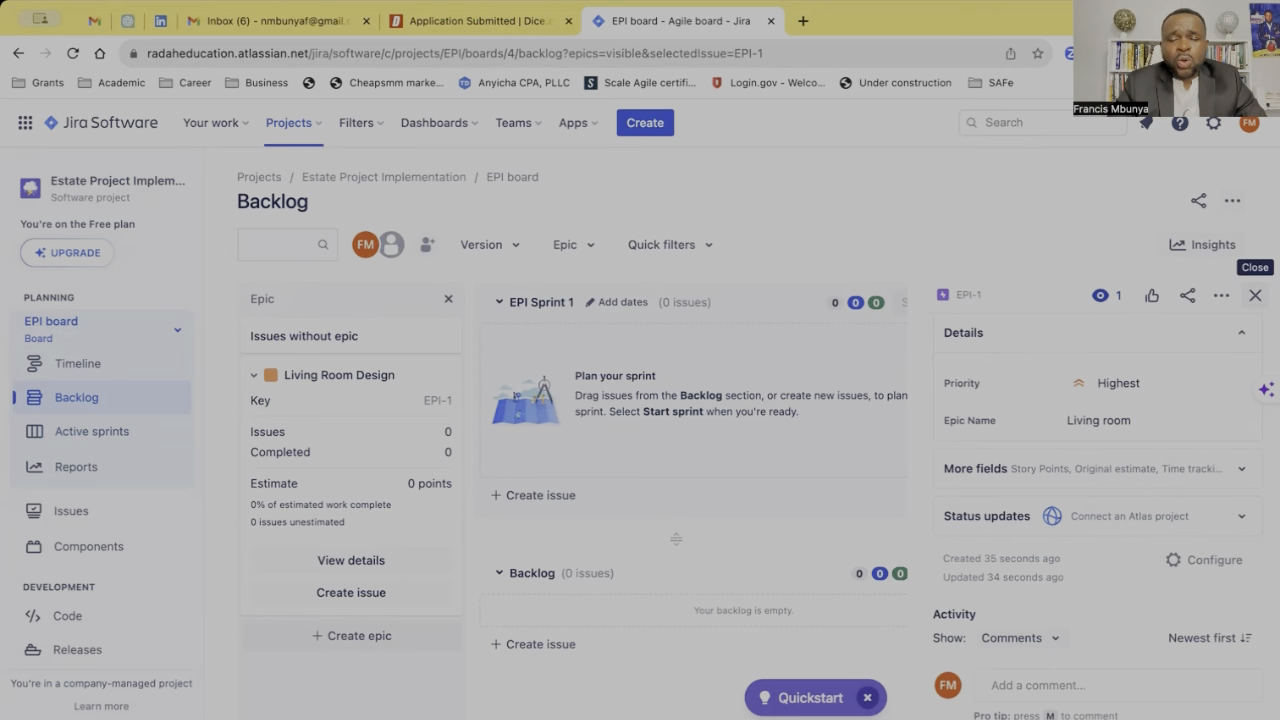
pyautogui.click(1255, 295)
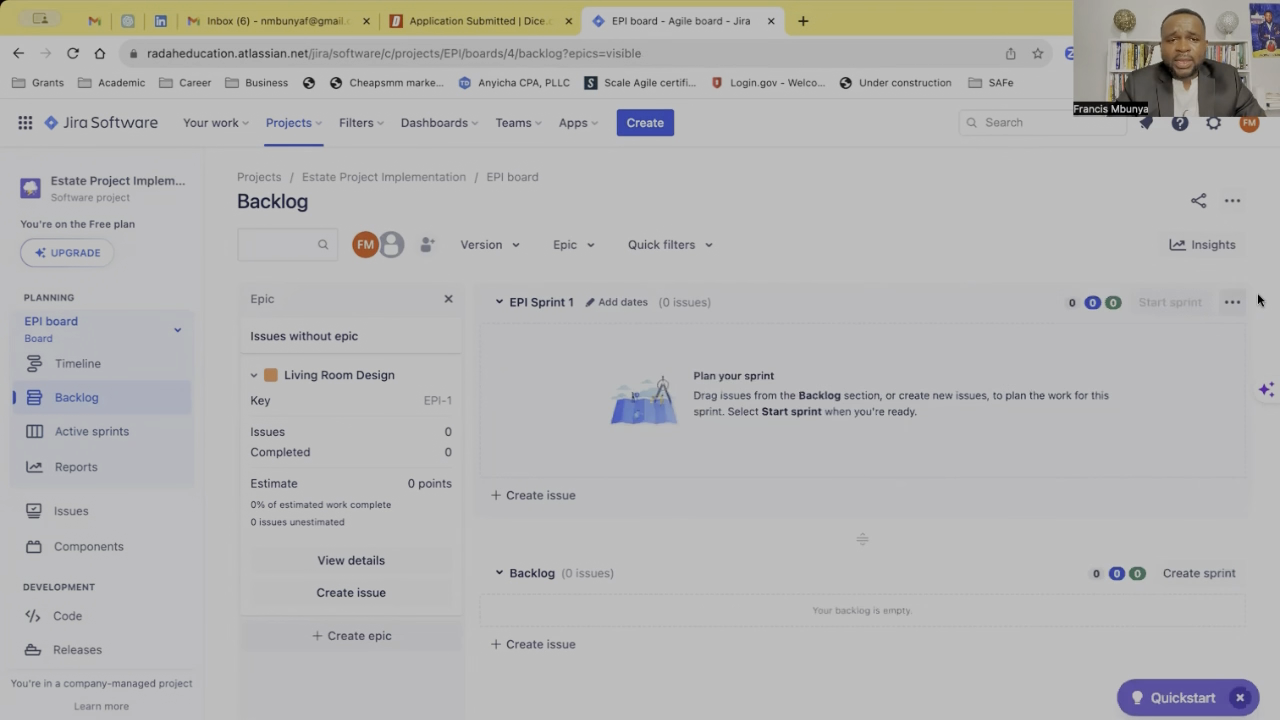
# Start a new issue in the Estate Project Implementation (EPI) project with the issue type Story
pyautogui.click(641, 128)
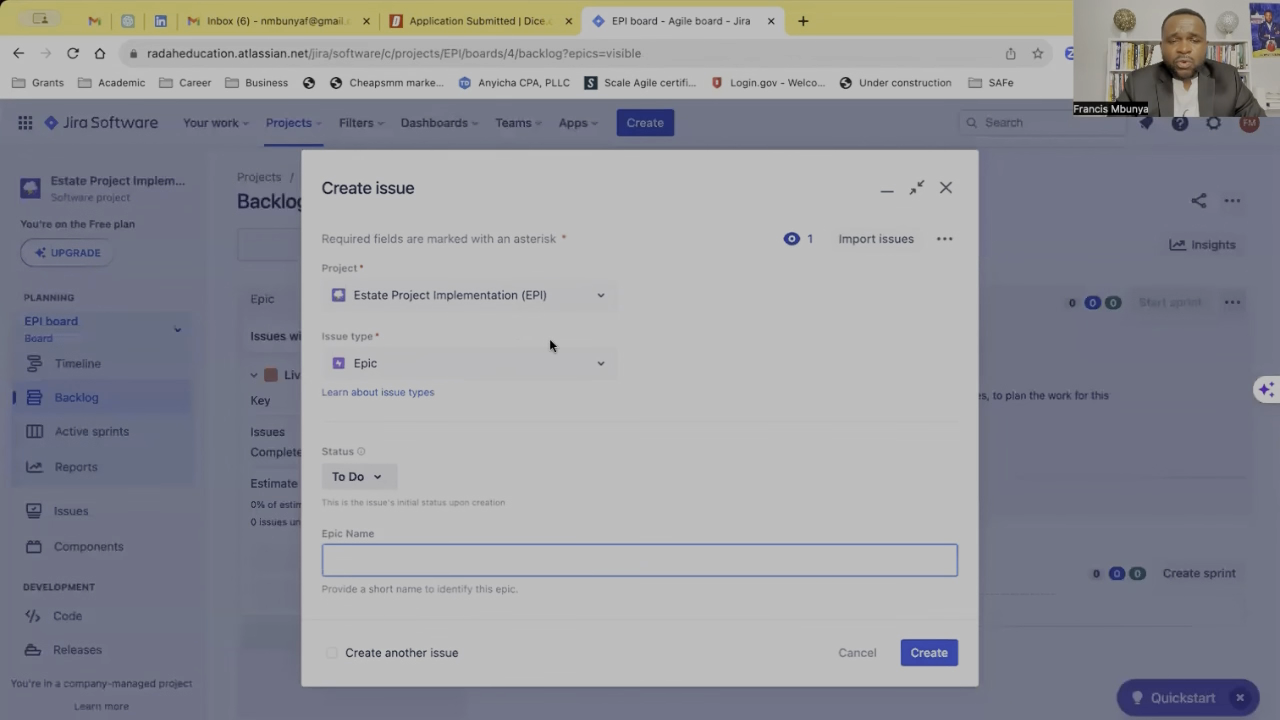
pyautogui.click(603, 370)
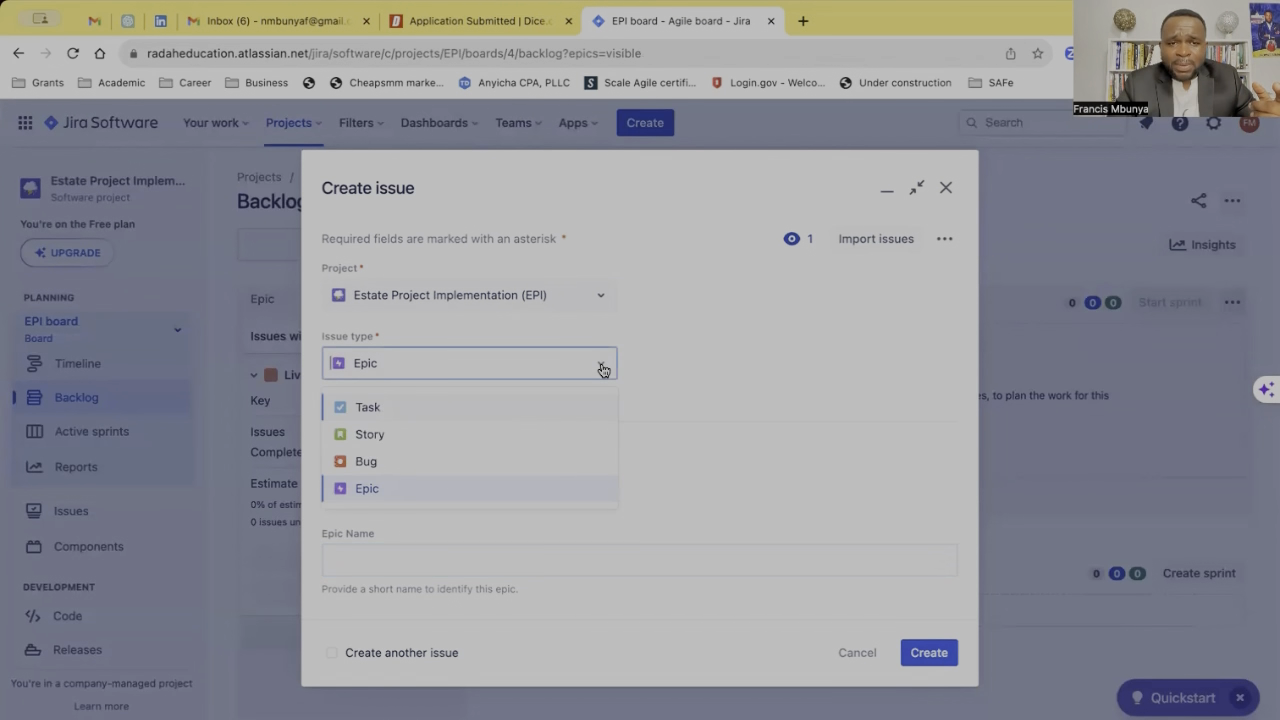
pyautogui.click(405, 445)
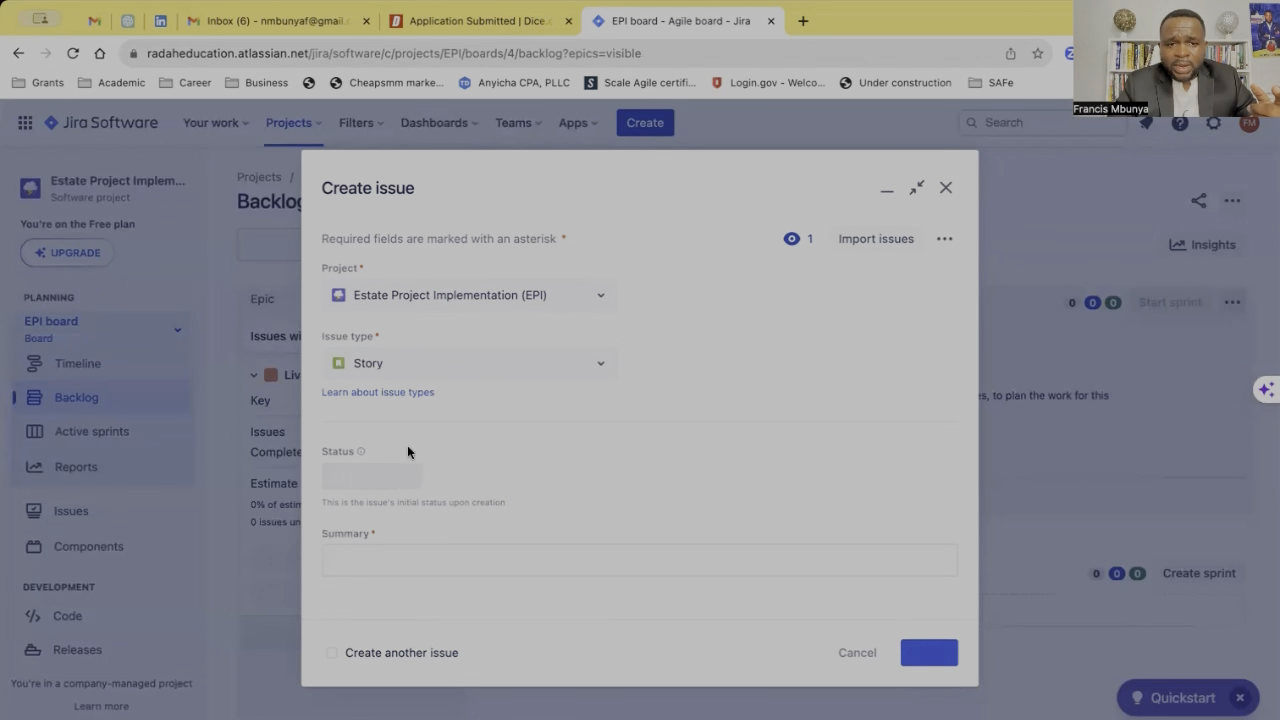
# Set the story's summary to "TV" and start its description with "As a tenant"
pyautogui.click(369, 566)
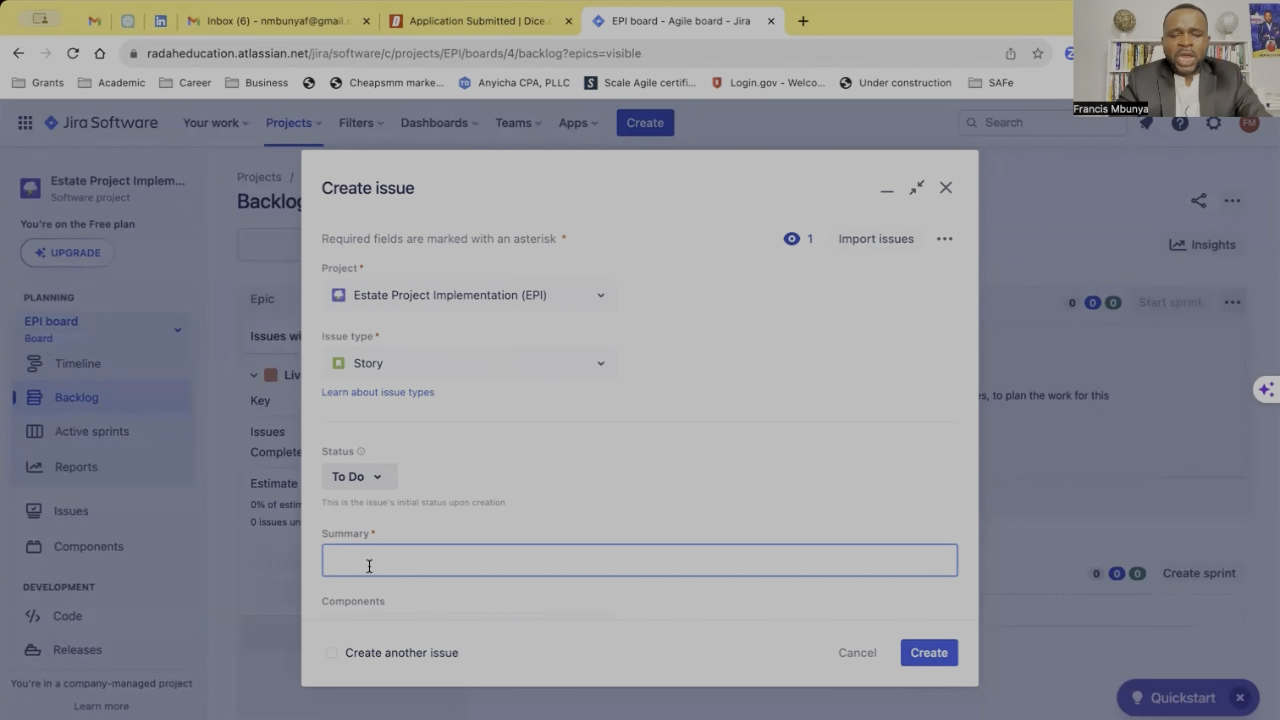
pyautogui.write('TV')
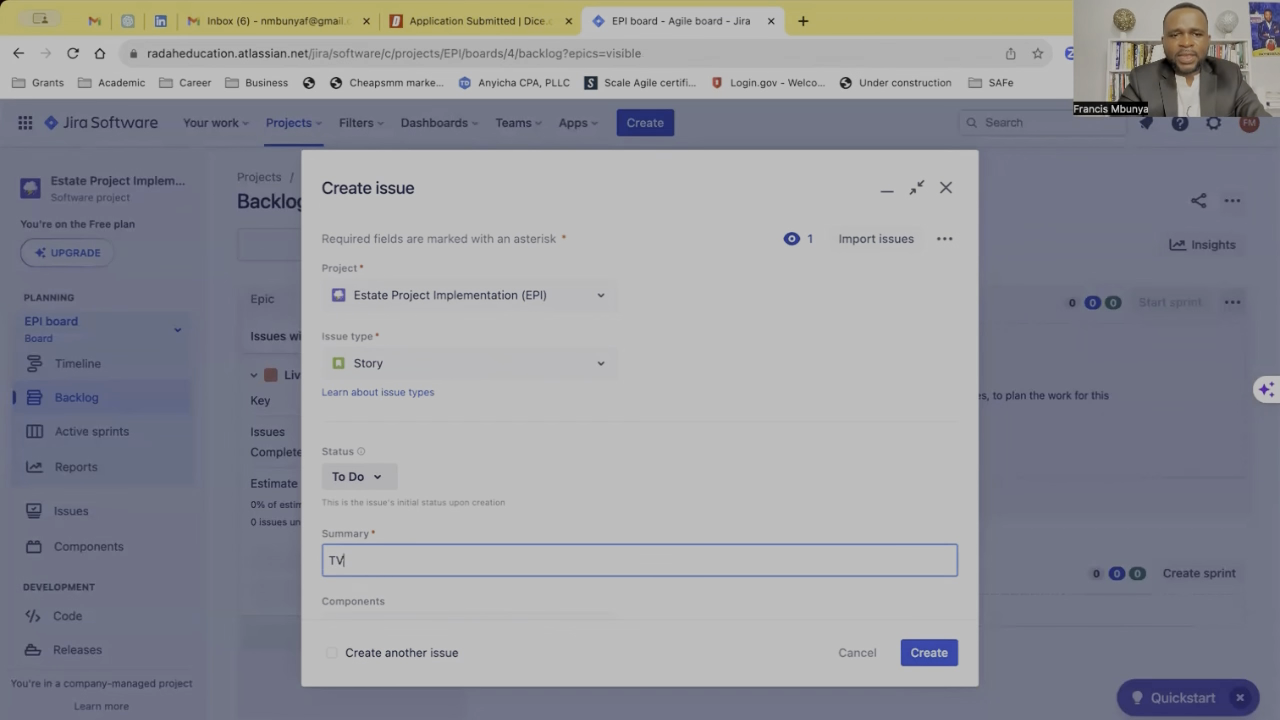
pyautogui.scroll(-1, 606, 541)
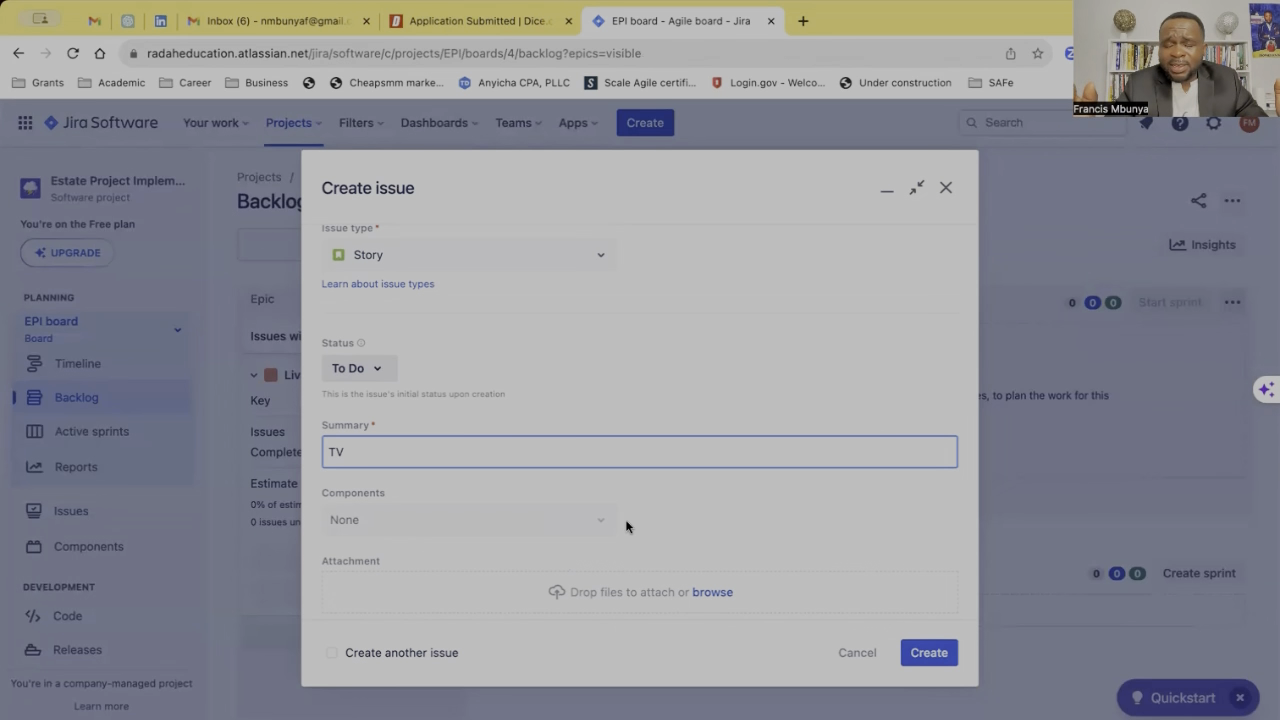
pyautogui.scroll(-4, 626, 527)
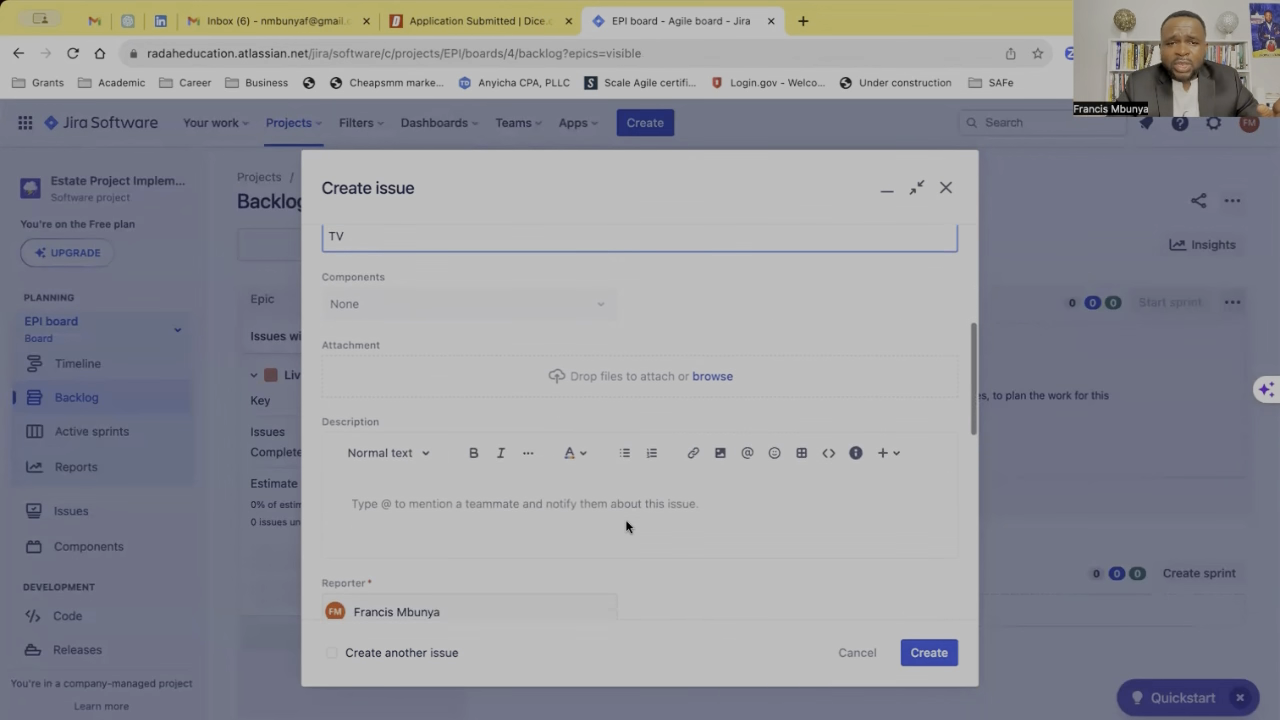
pyautogui.click(476, 498)
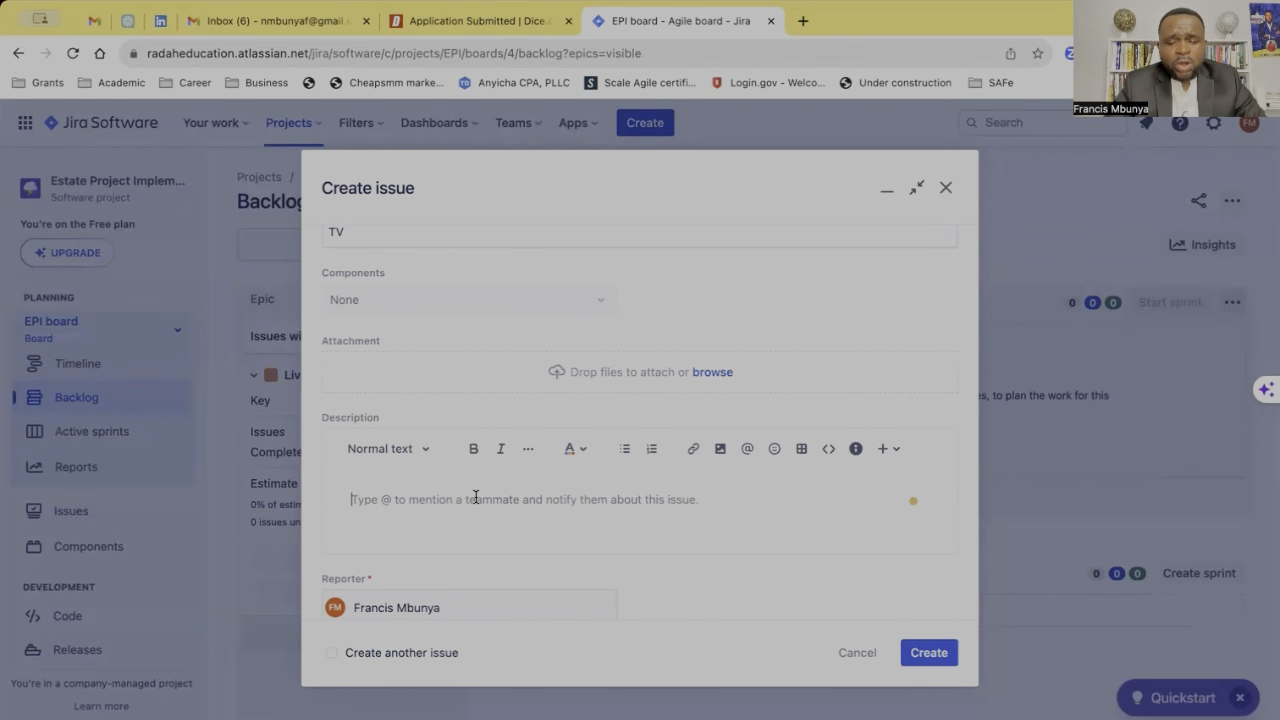
pyautogui.write('As')
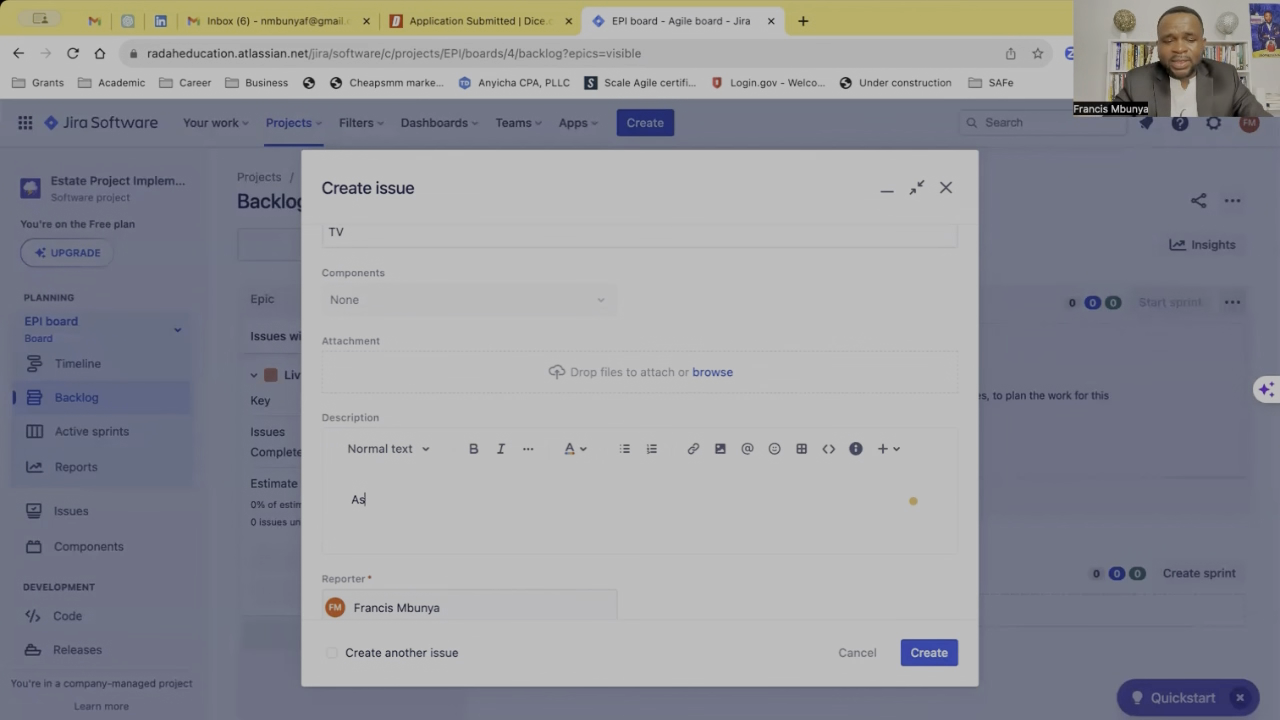
pyautogui.write(' a tena')
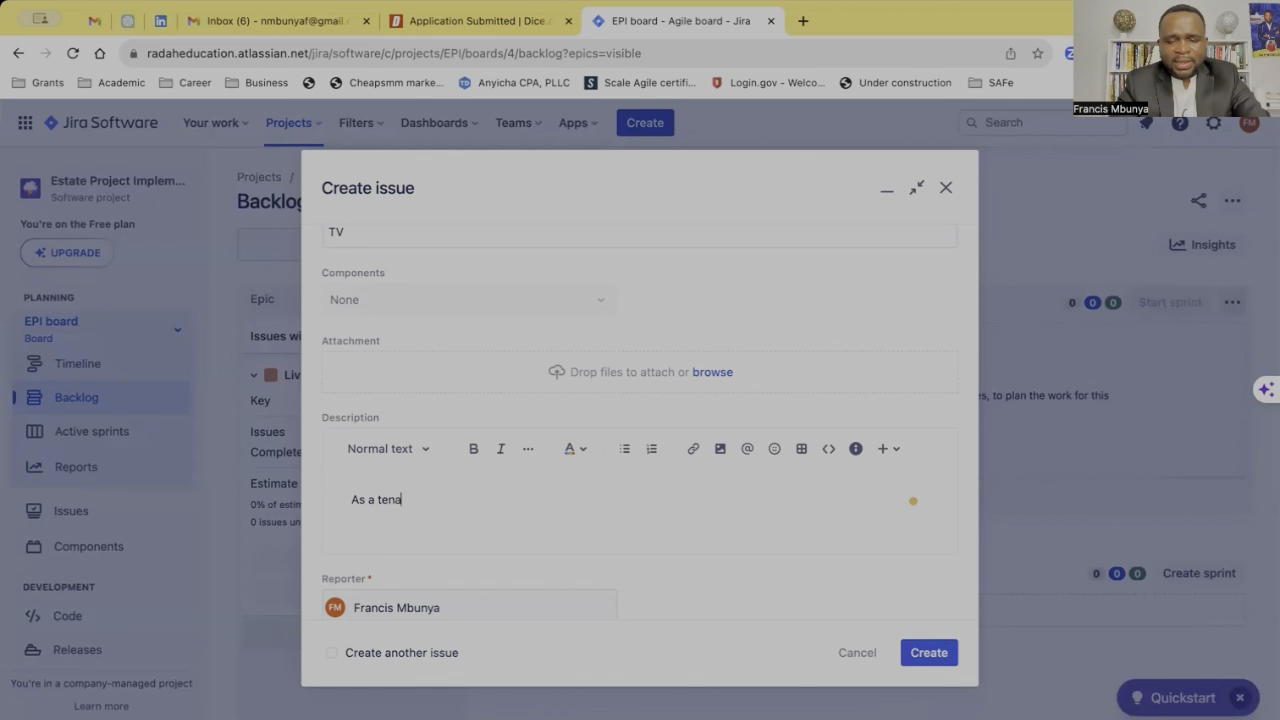
pyautogui.write('nt ')
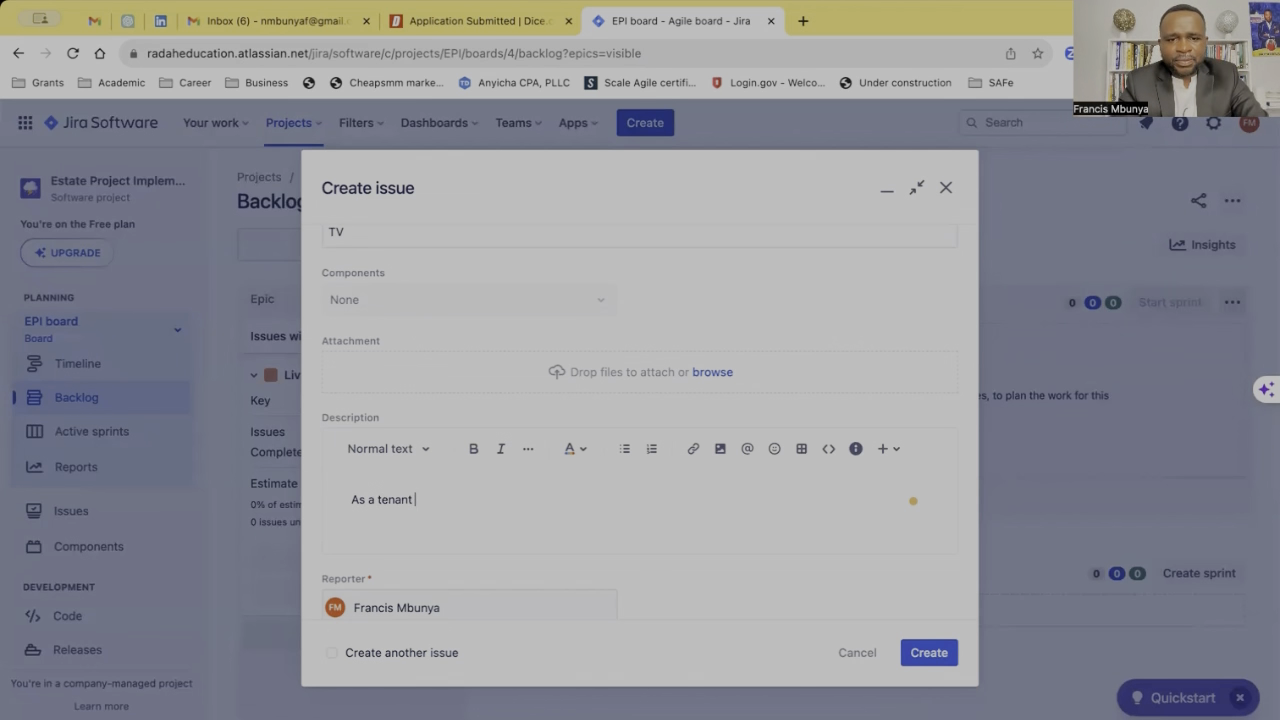
# Continue the story description with "i will ike a smart Tv in my living room with the pos"
pyautogui.write('i will ike')
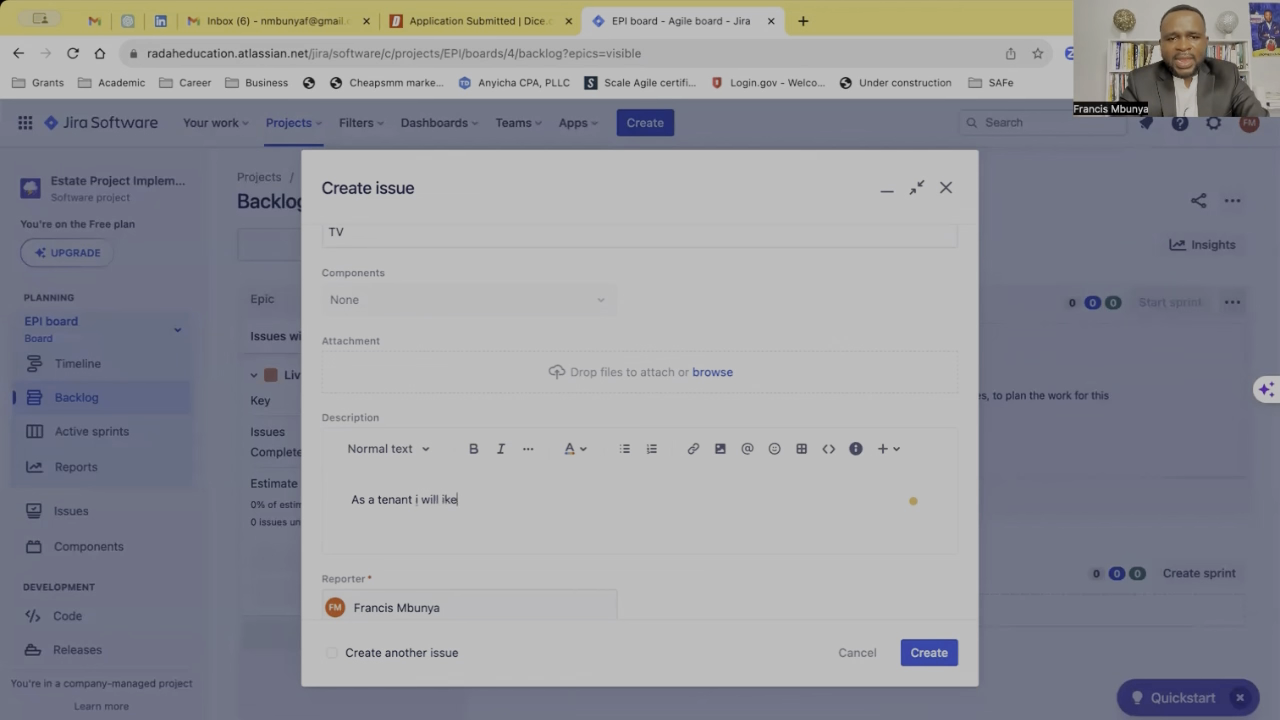
pyautogui.write(' a sma')
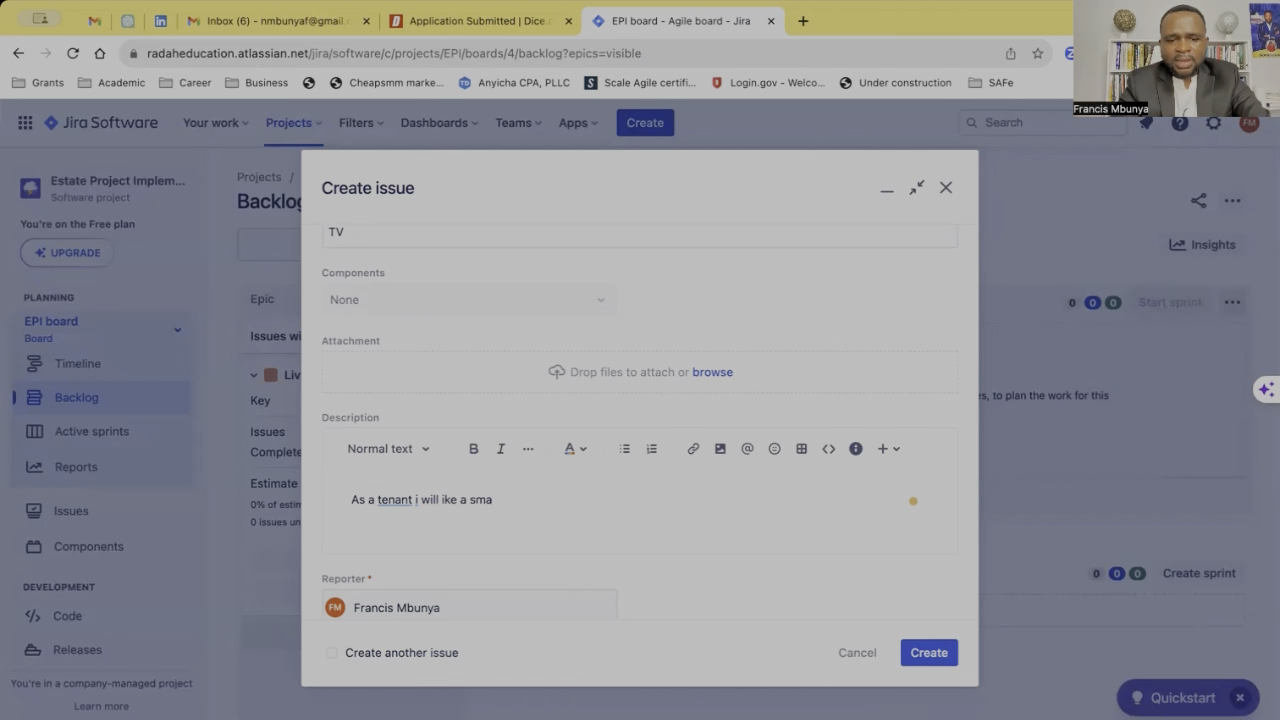
pyautogui.write('rt ')
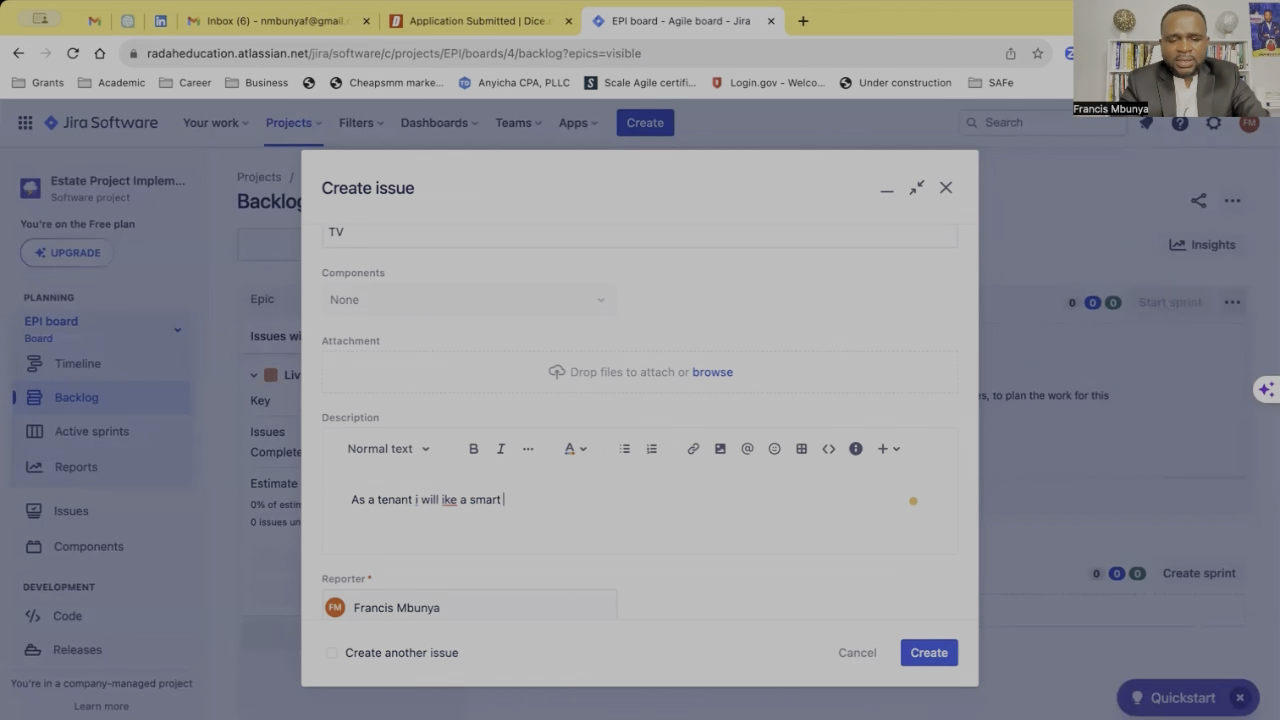
pyautogui.write('Tv in my ')
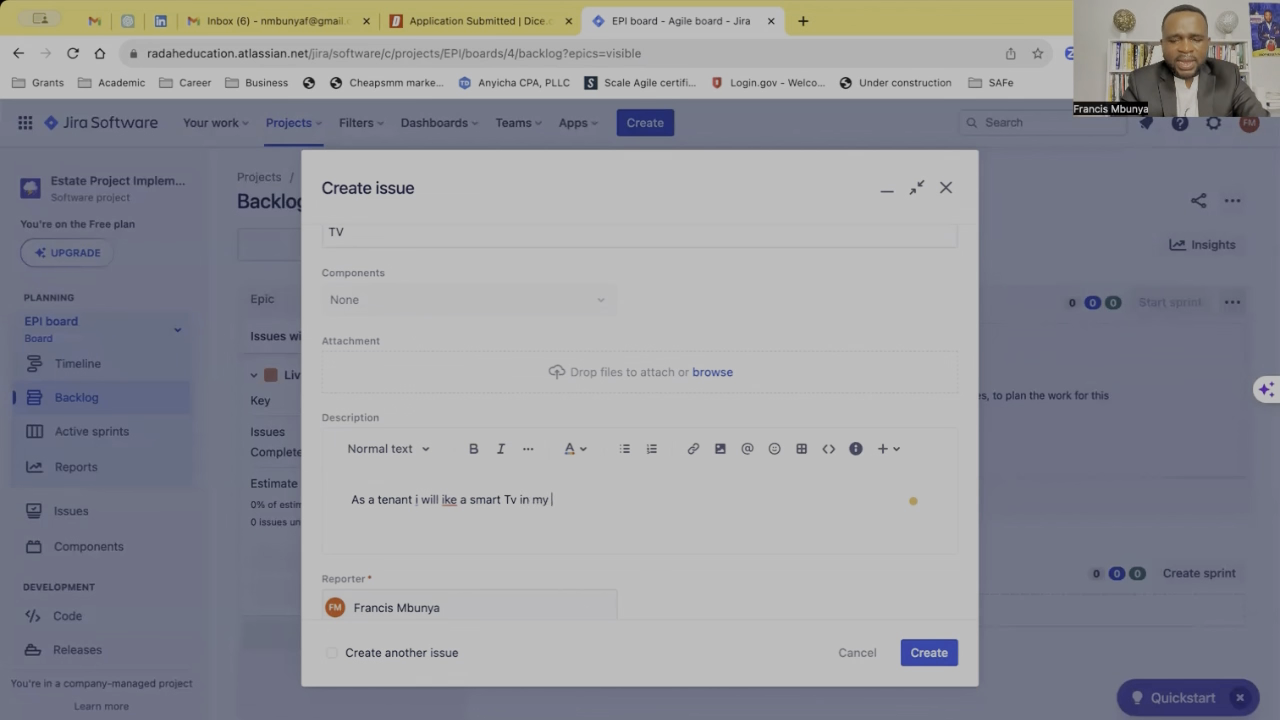
pyautogui.write('le')
pyautogui.press('BackSpace')
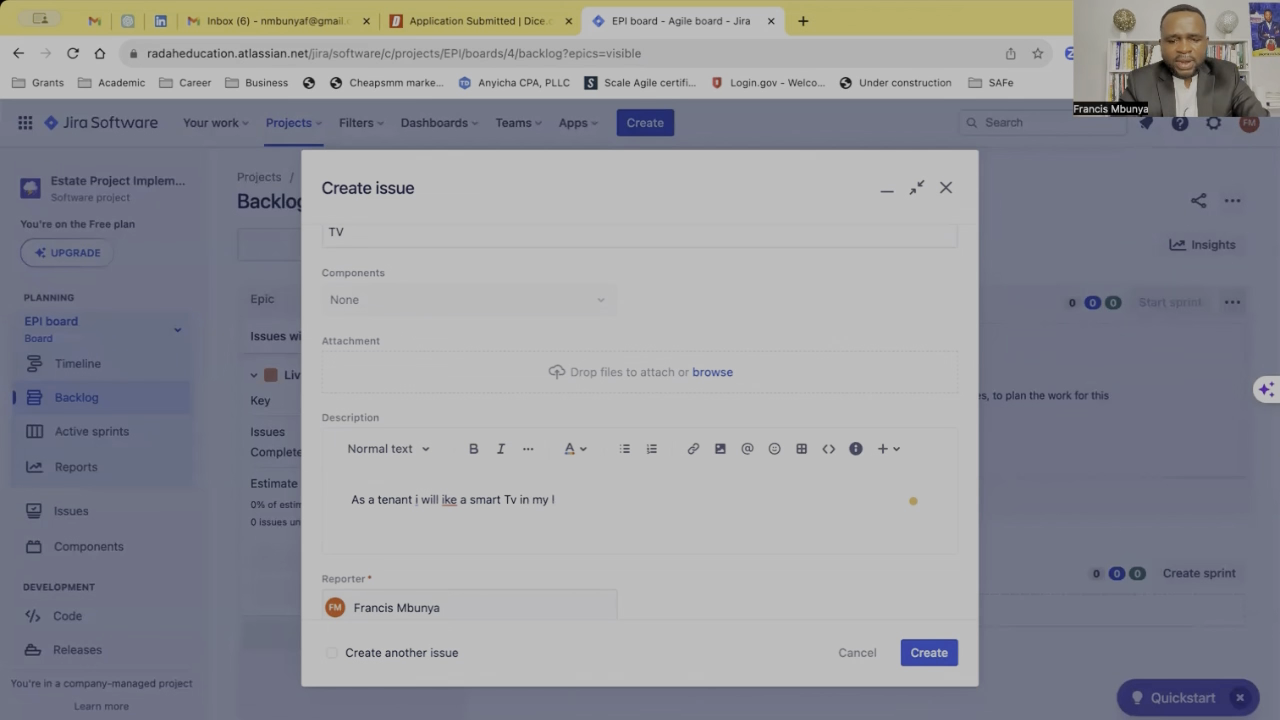
pyautogui.write('iving room')
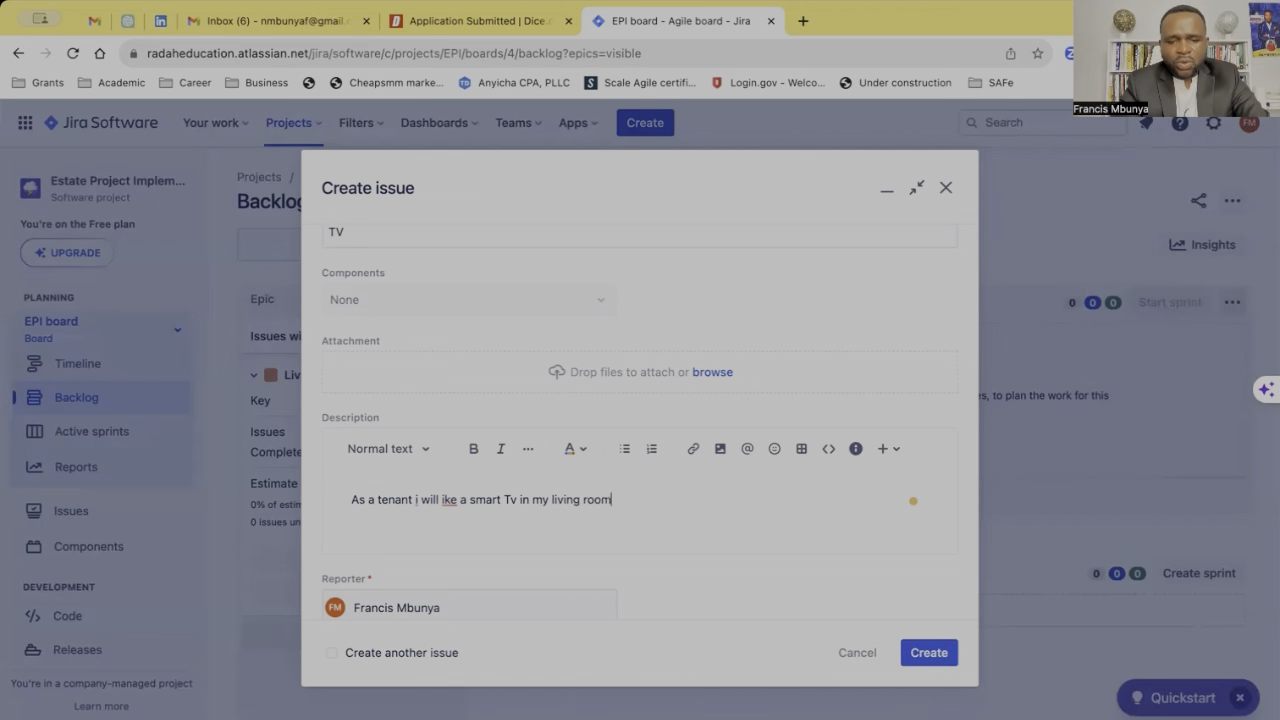
pyautogui.write(' with the p')
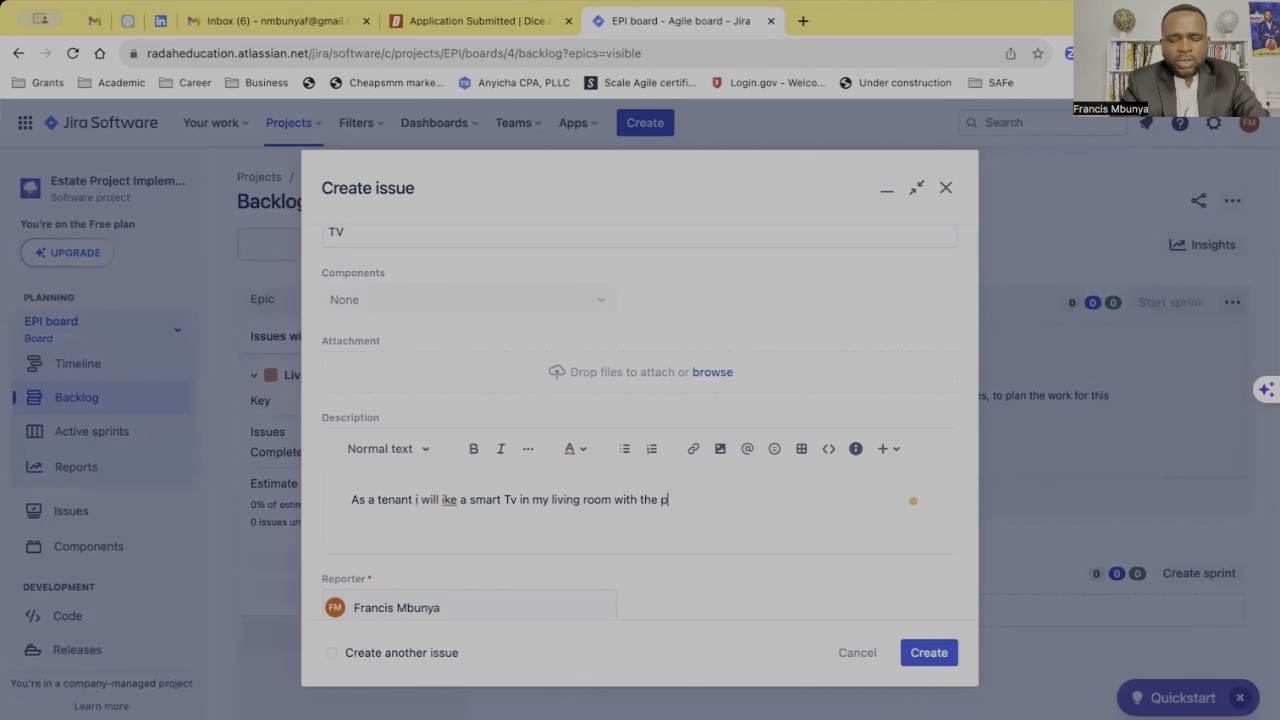
pyautogui.write('os')
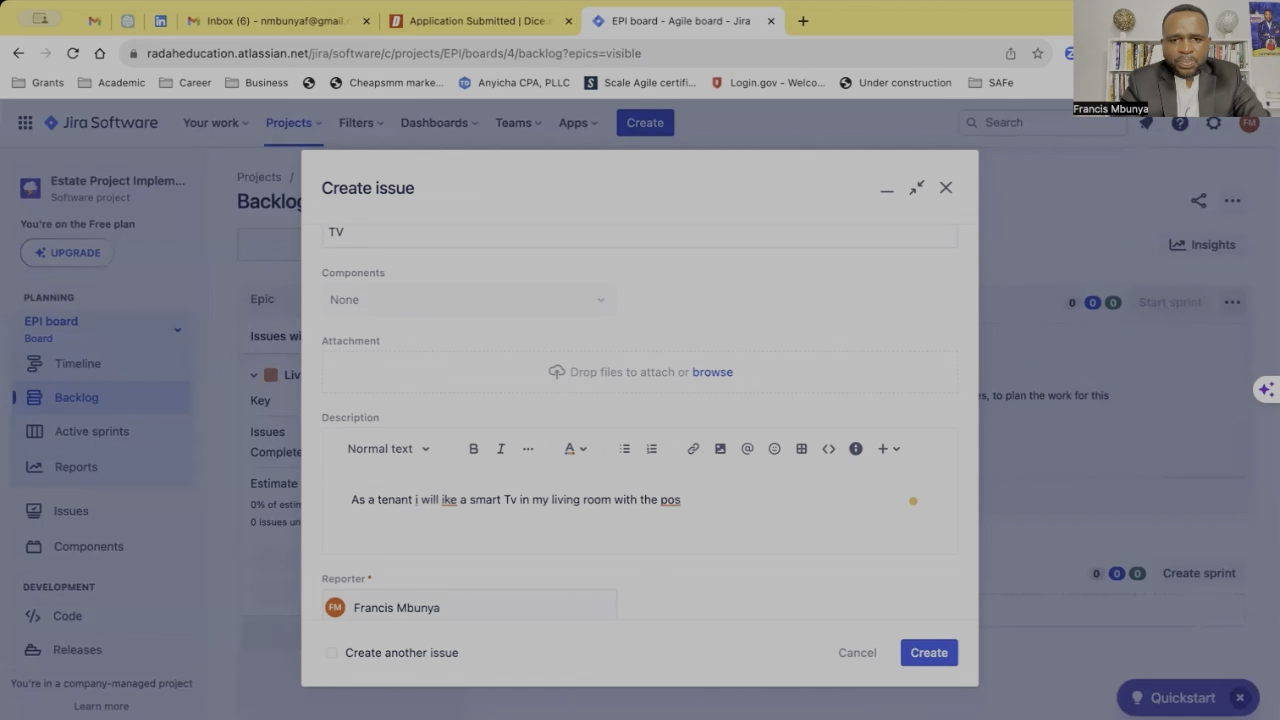
# Correct "ike" to "like" in the description and delete the unfinished wording after "living room"
pyautogui.press('BackSpace')
pyautogui.press('BackSpace')
pyautogui.press('BackSpace')
pyautogui.press('BackSpace')
pyautogui.press('BackSpace')
pyautogui.click(442, 499)
pyautogui.write('l')
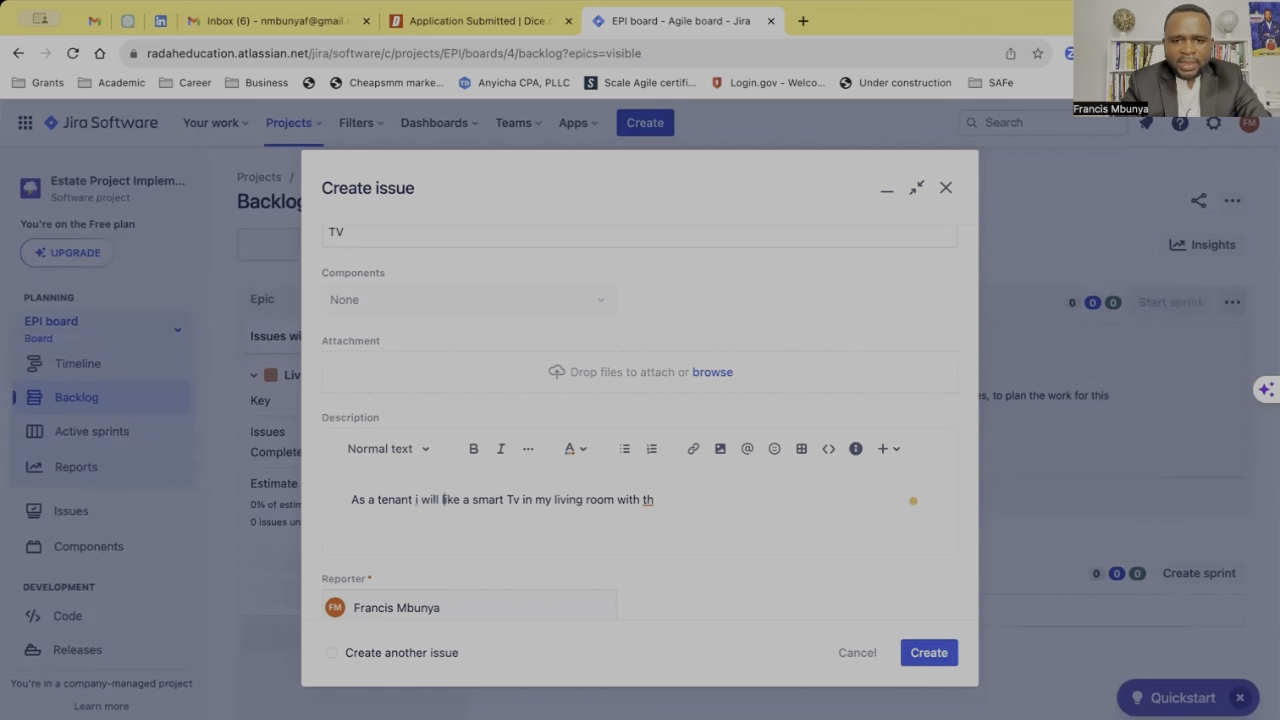
pyautogui.click(665, 502)
pyautogui.press('BackSpace')
pyautogui.press('BackSpace')
pyautogui.press('BackSpace')
pyautogui.press('BackSpace')
pyautogui.press('BackSpace')
pyautogui.press('BackSpace')
pyautogui.press('BackSpace')
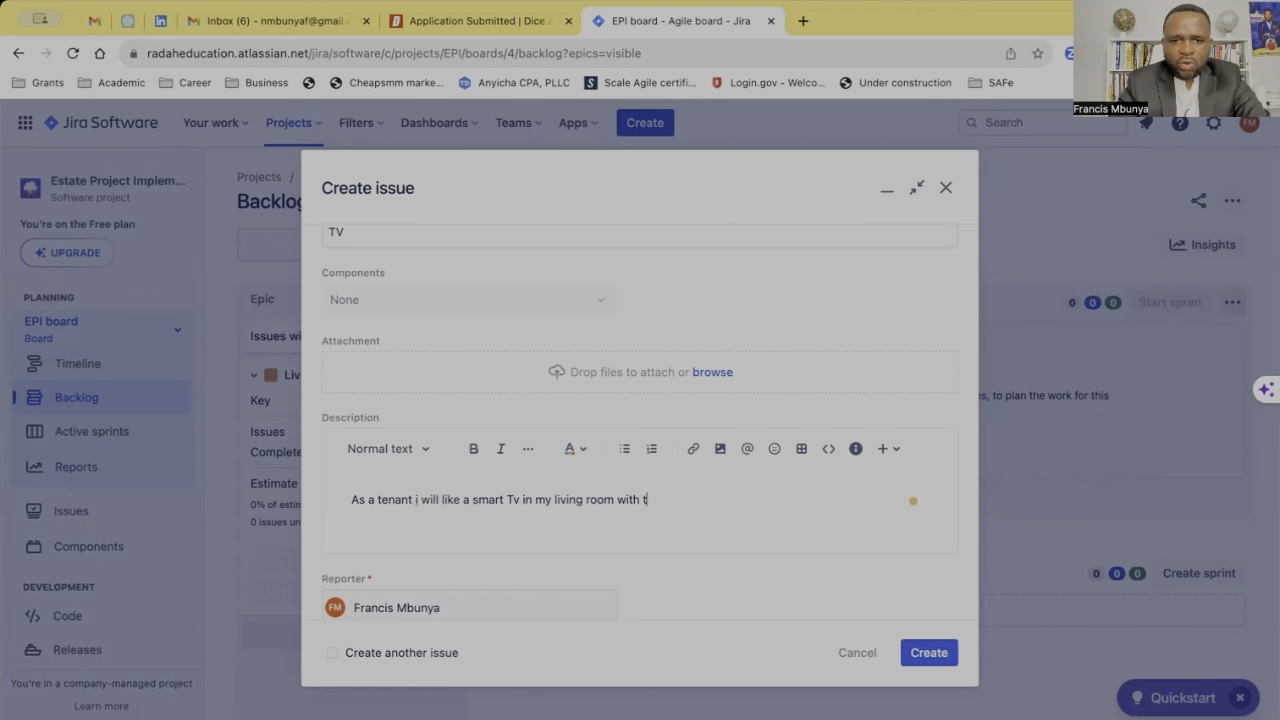
pyautogui.write('s')
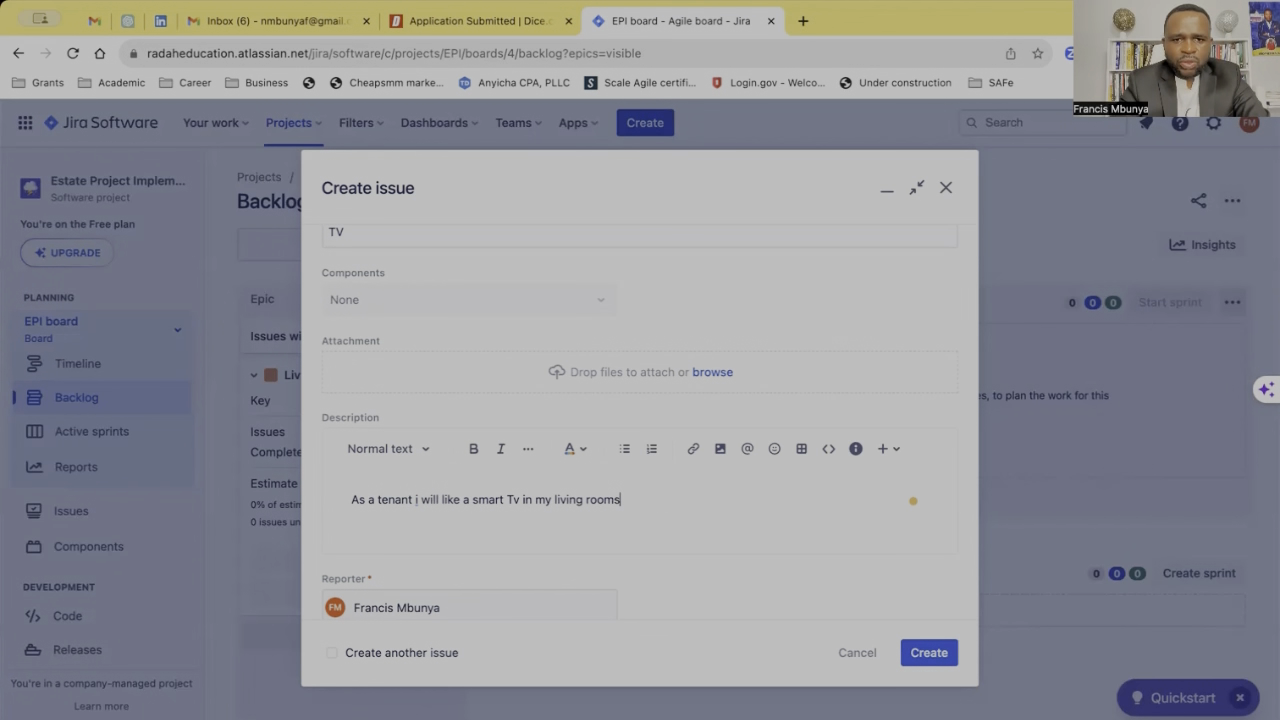
pyautogui.press('BackSpace')
# Complete the description sentence with "so I can connect my phone to watch movie and not have to spent on cable or sat."
pyautogui.write(' so ')
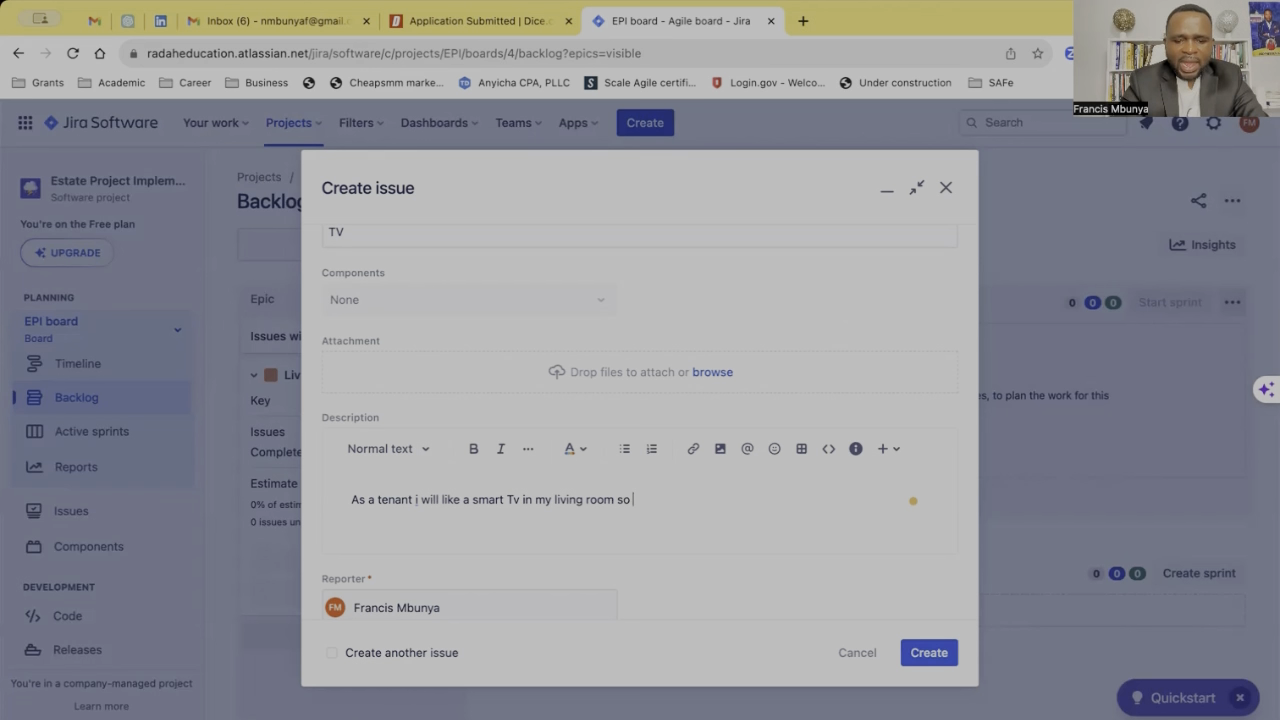
pyautogui.write('I can connect ')
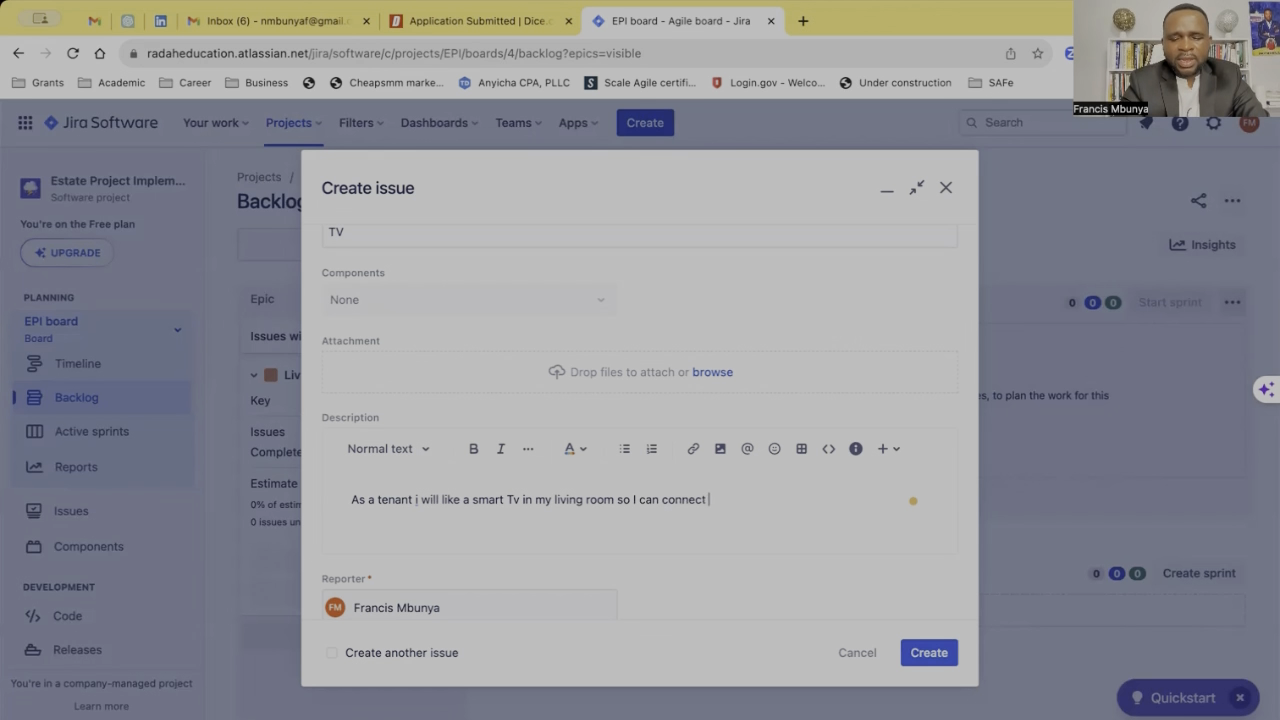
pyautogui.write('my oph')
pyautogui.press('BackSpace')
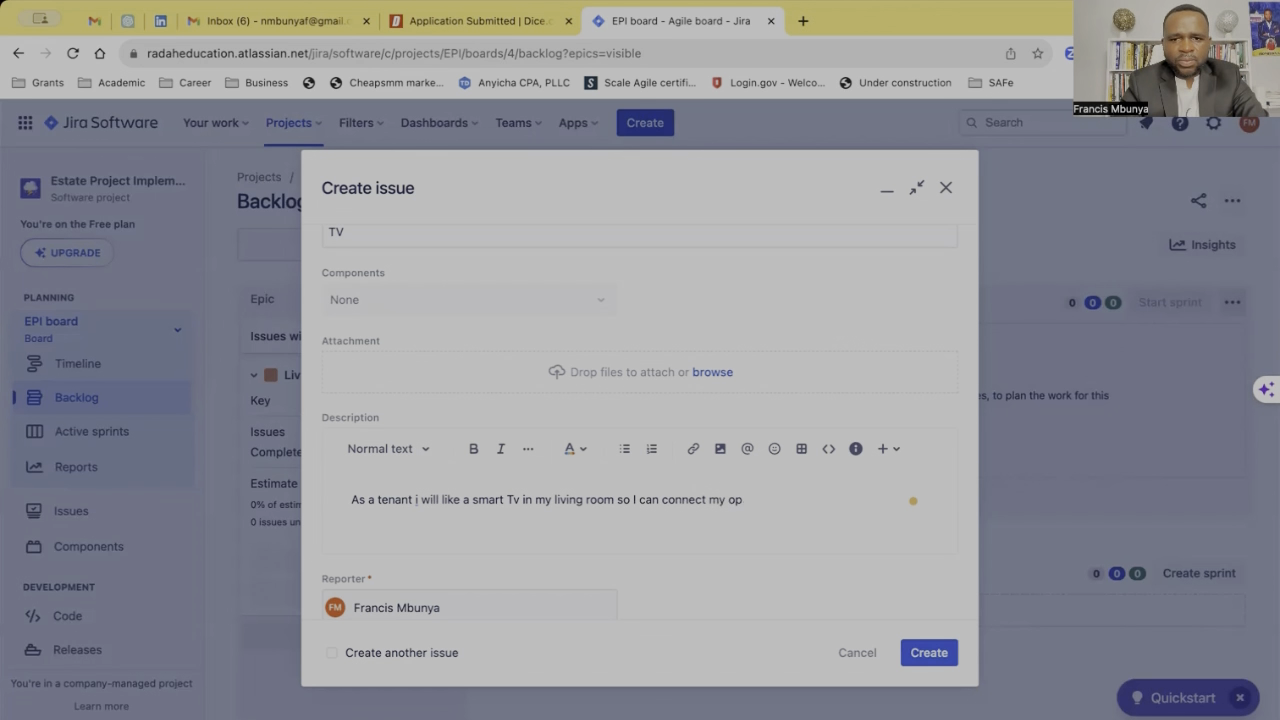
pyautogui.press('BackSpace')
pyautogui.press('BackSpace')
pyautogui.write('phone t')
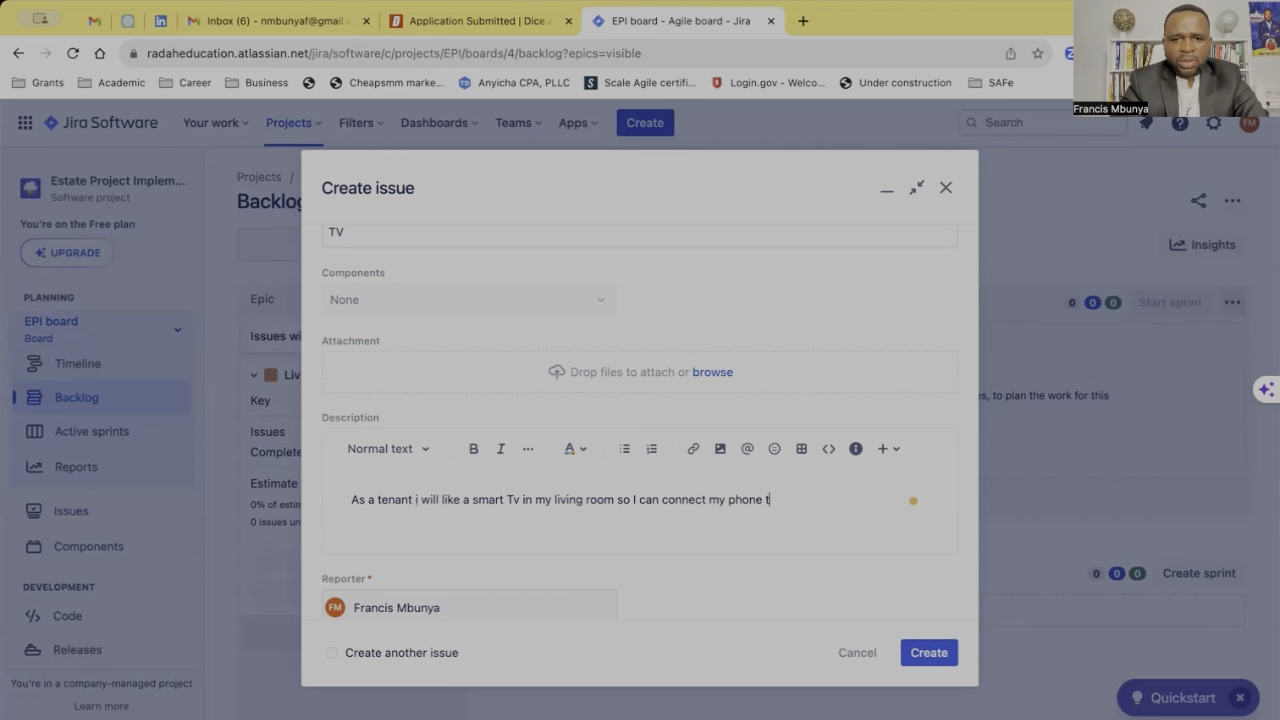
pyautogui.write('o ')
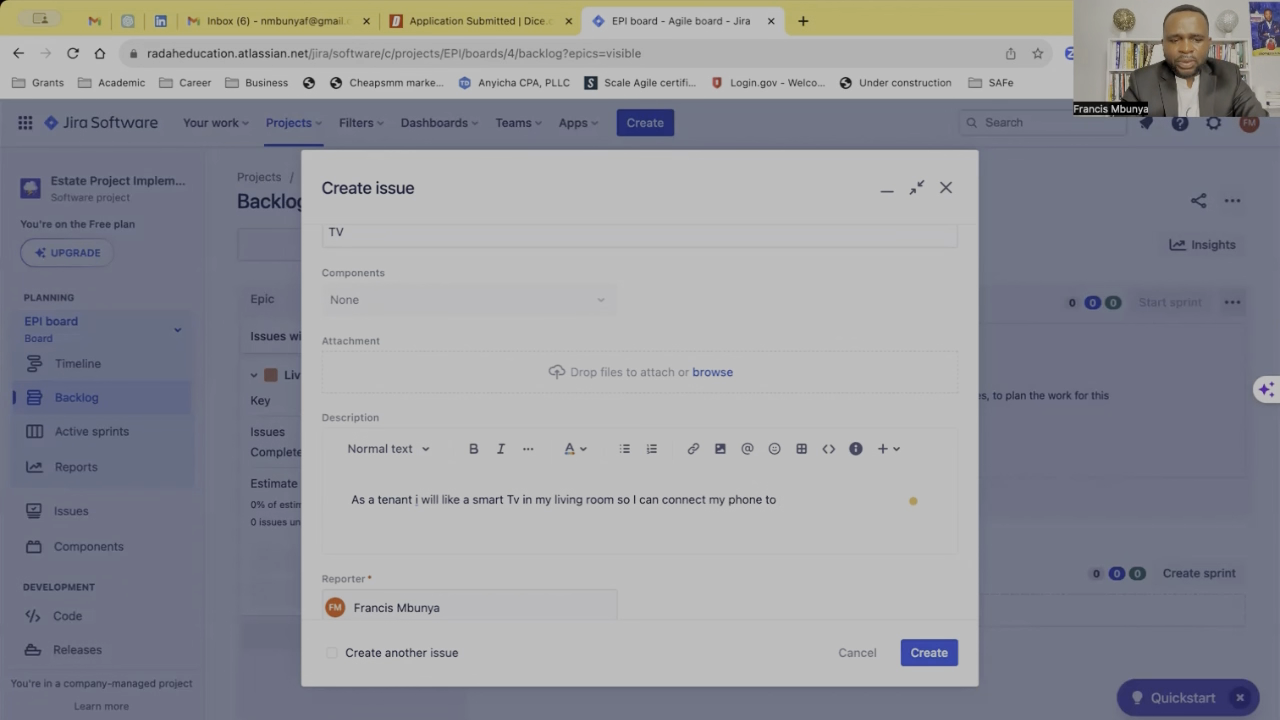
pyautogui.write('watch movie and')
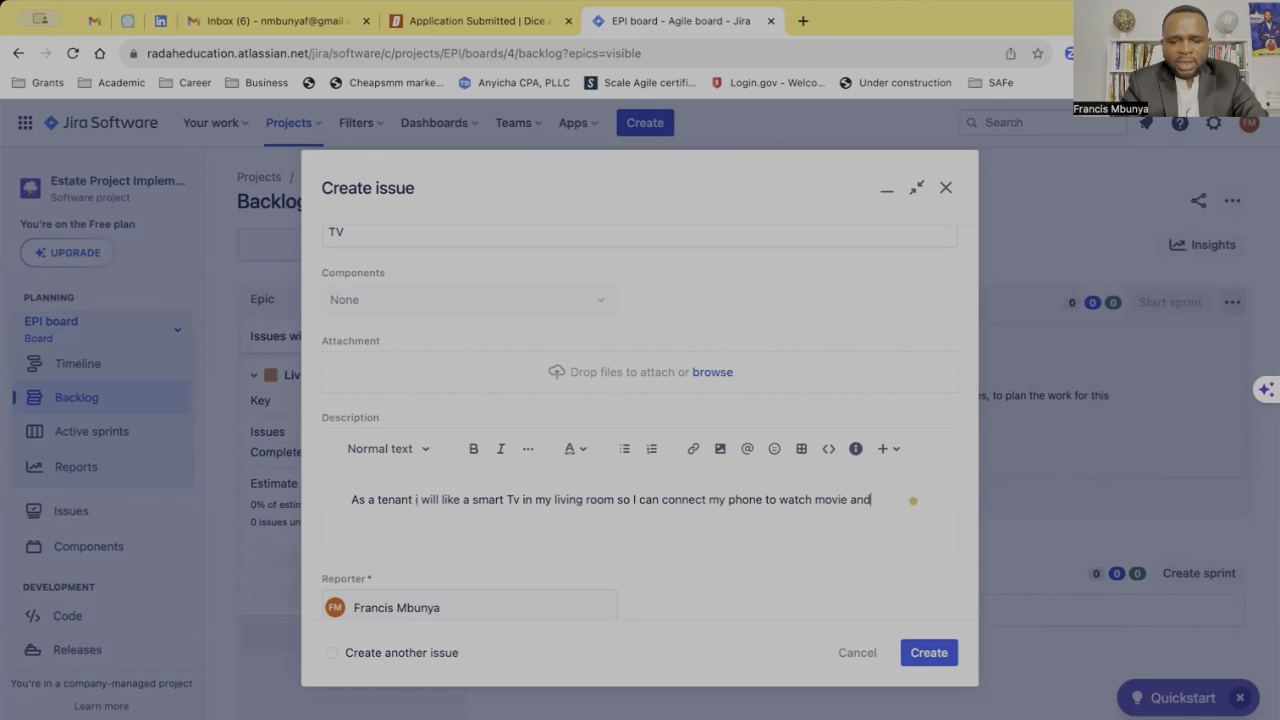
pyautogui.write(' not have to')
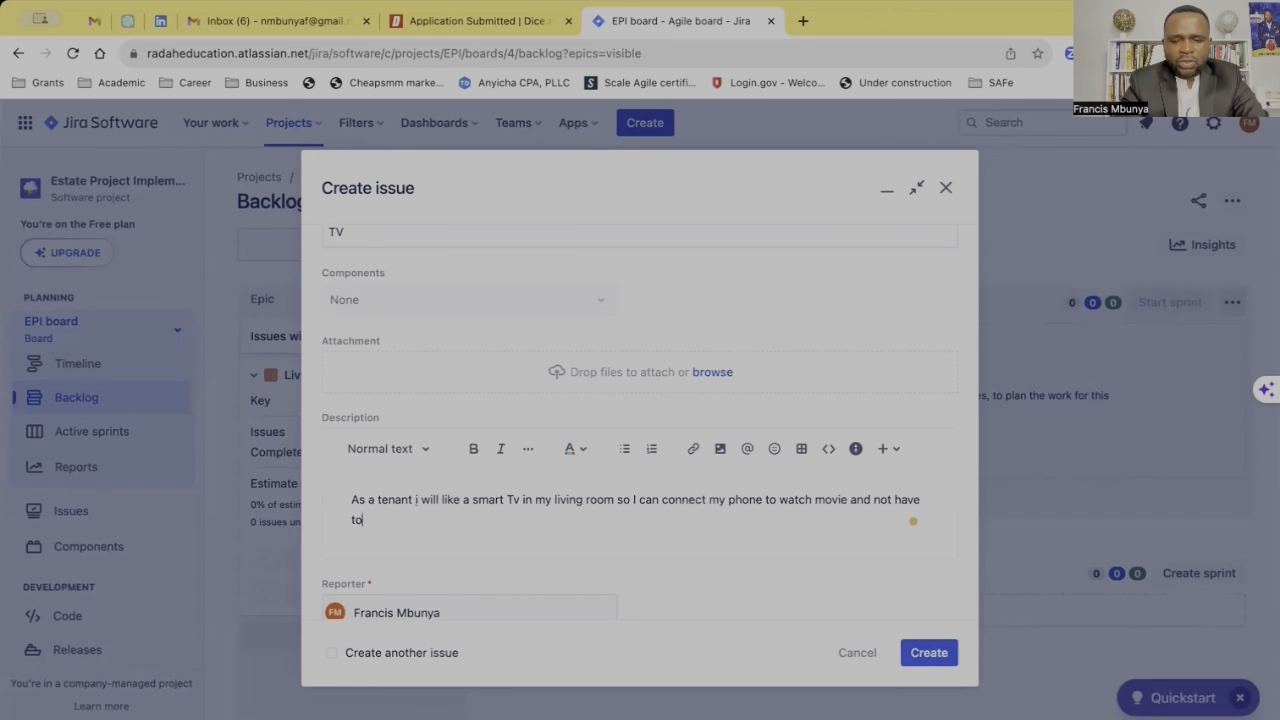
pyautogui.write(' spen')
pyautogui.write('t on cable or s')
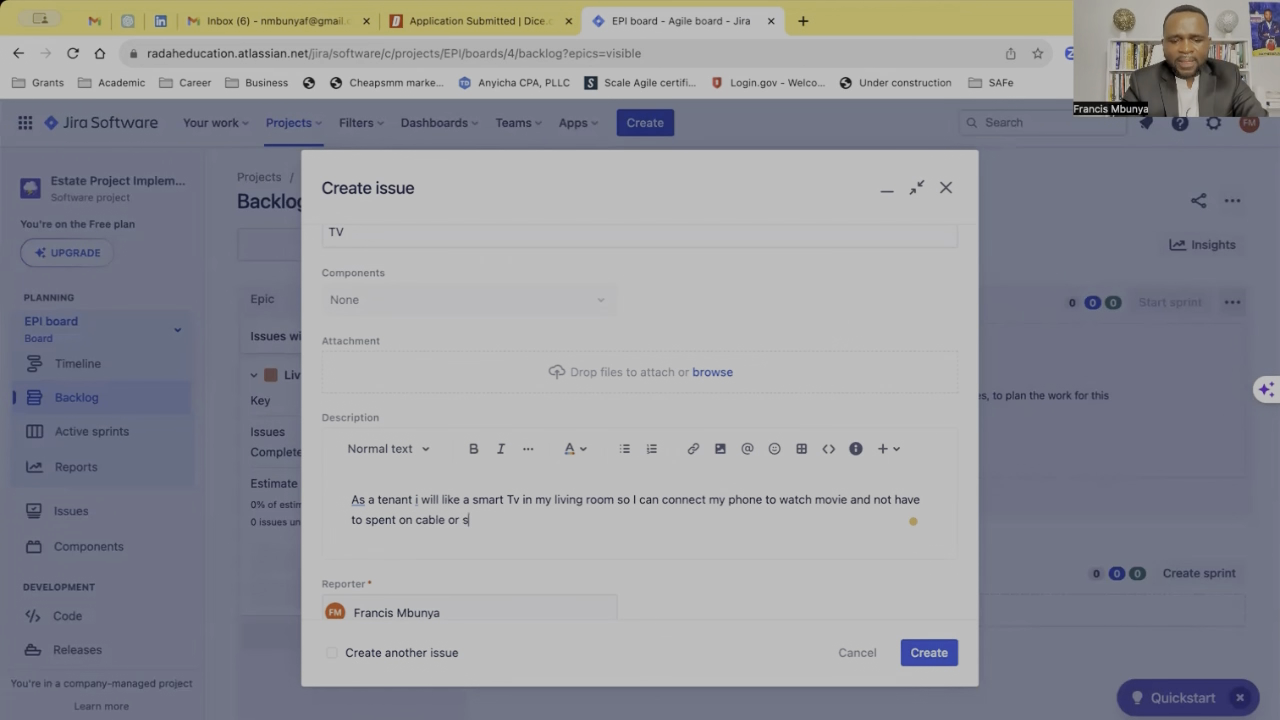
pyautogui.write('at.')
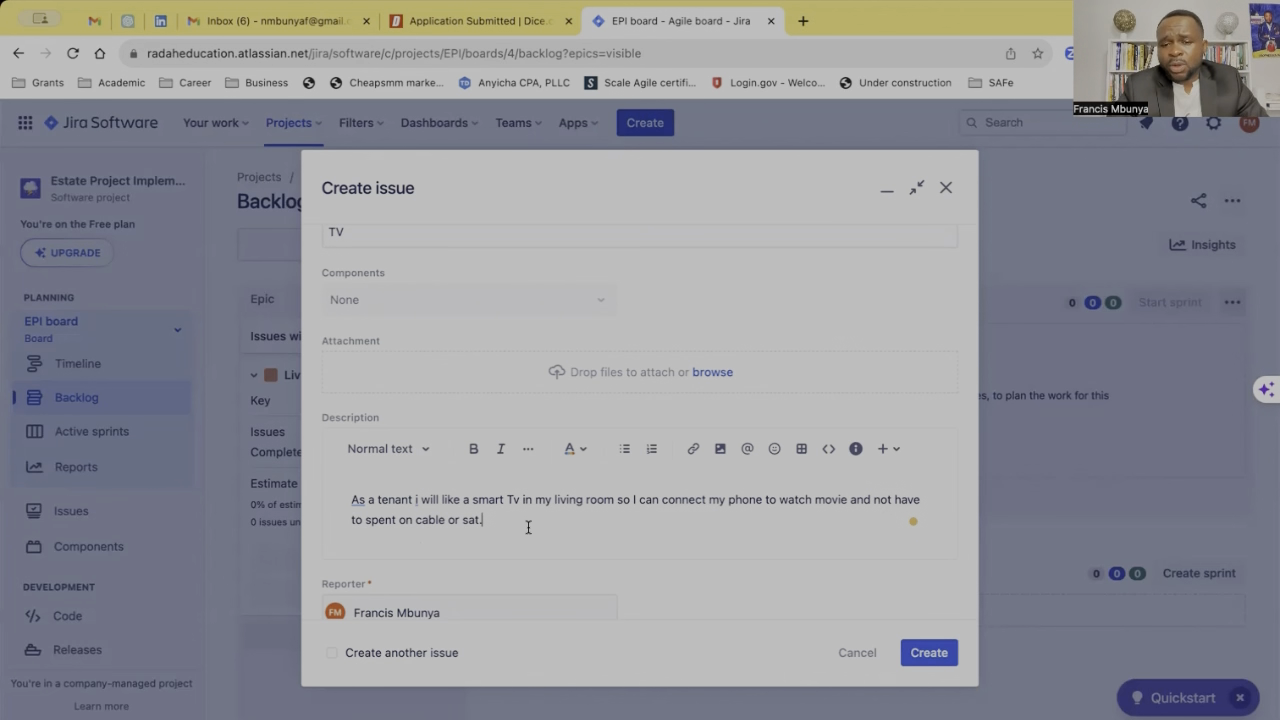
# Add the line "Acceptance criteria" below the user story text, leaving a gap, and start a bulleted list under it
pyautogui.scroll(-2, 528, 527)
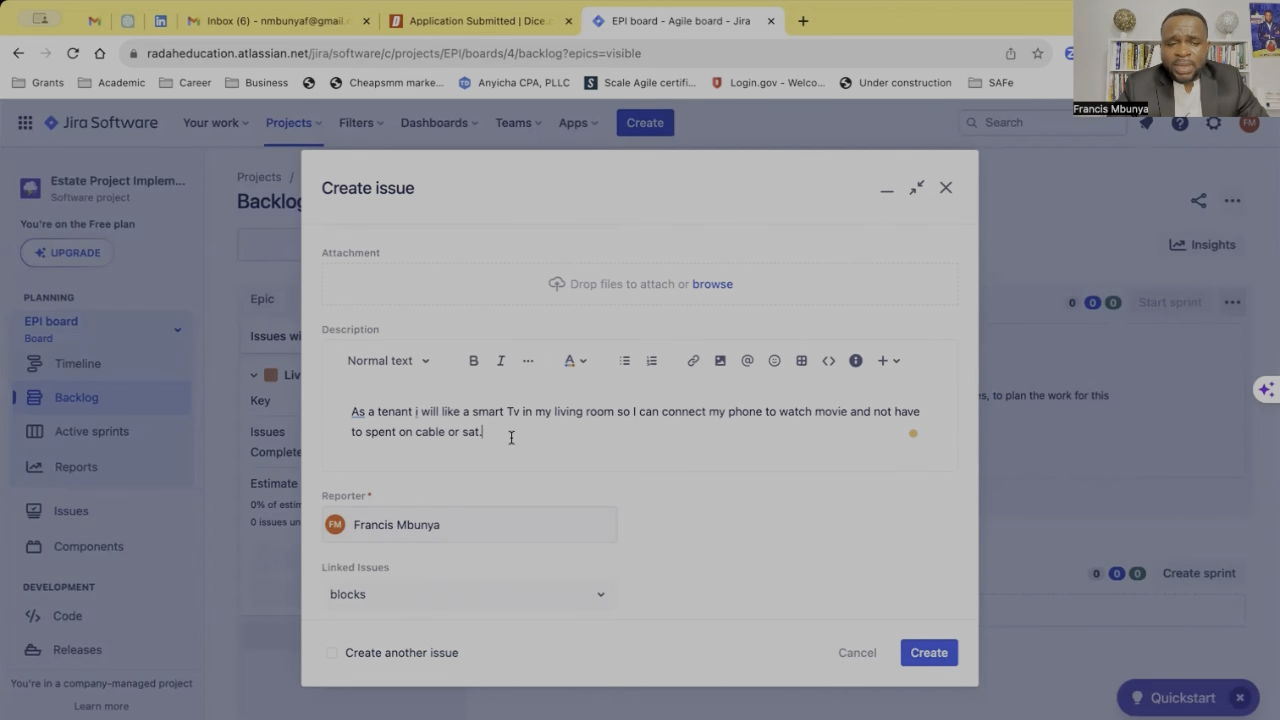
pyautogui.press('Return')
pyautogui.press('Return')
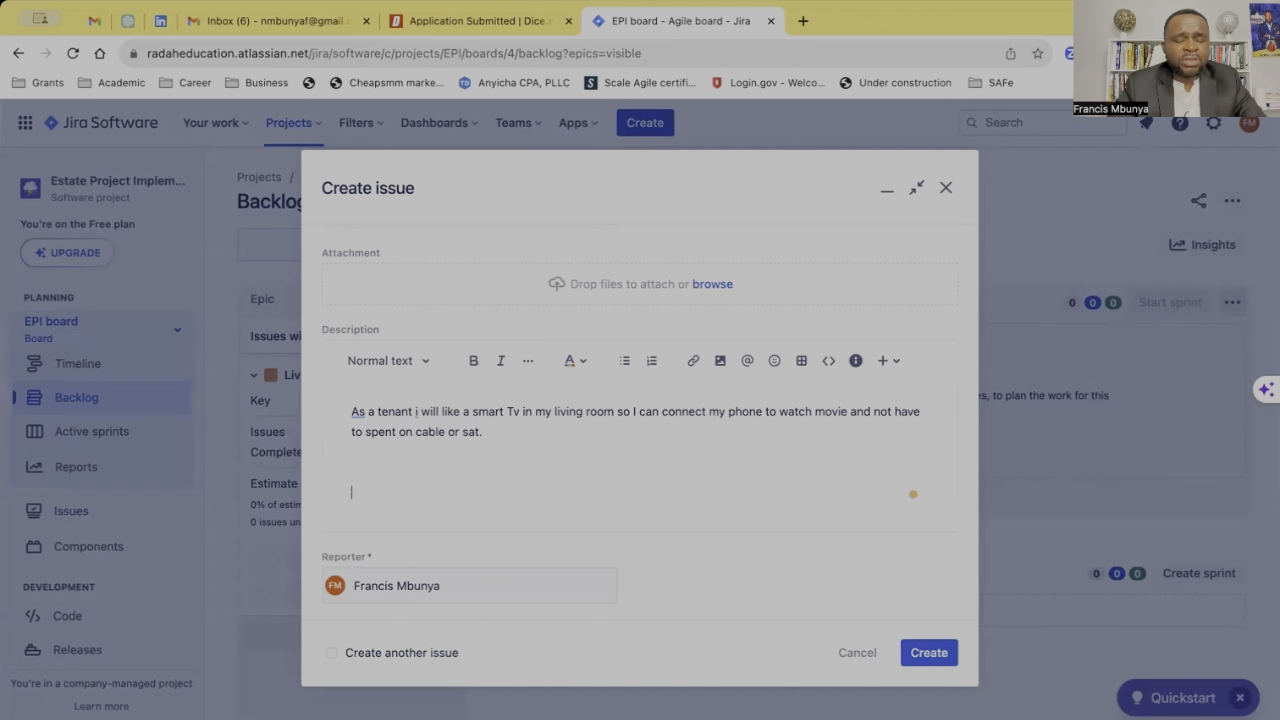
pyautogui.write('Accept')
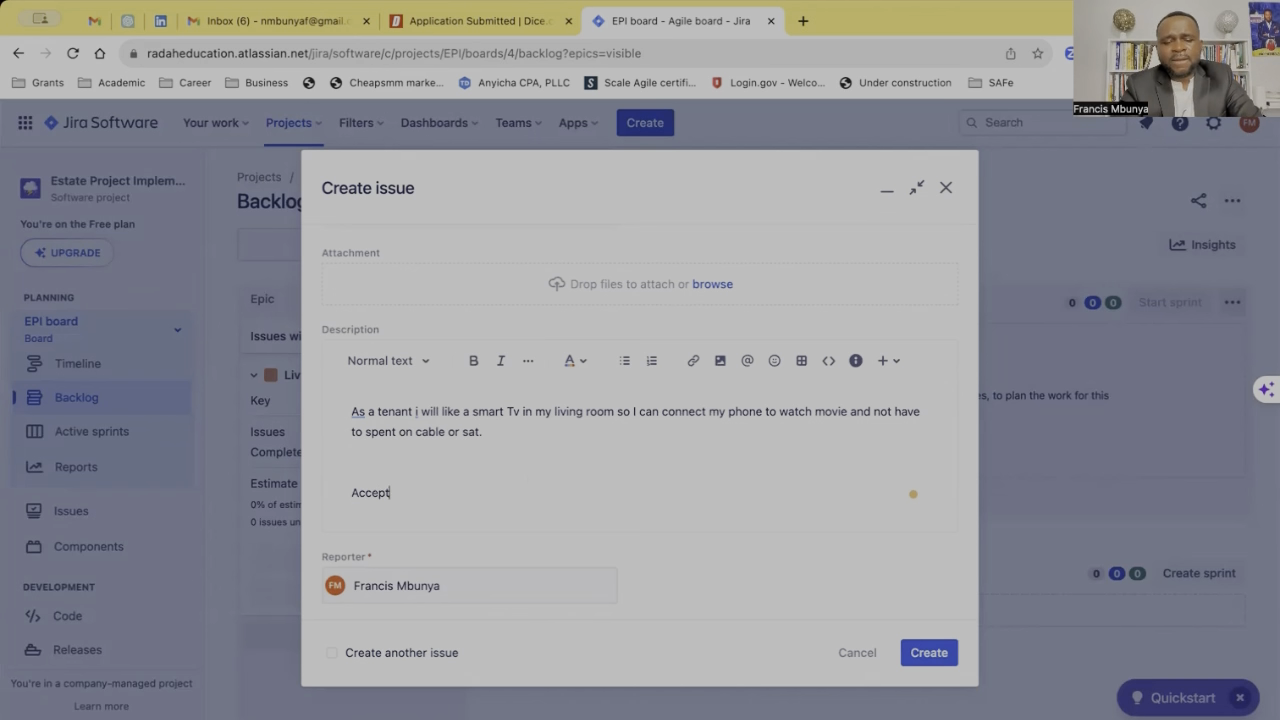
pyautogui.write('anc')
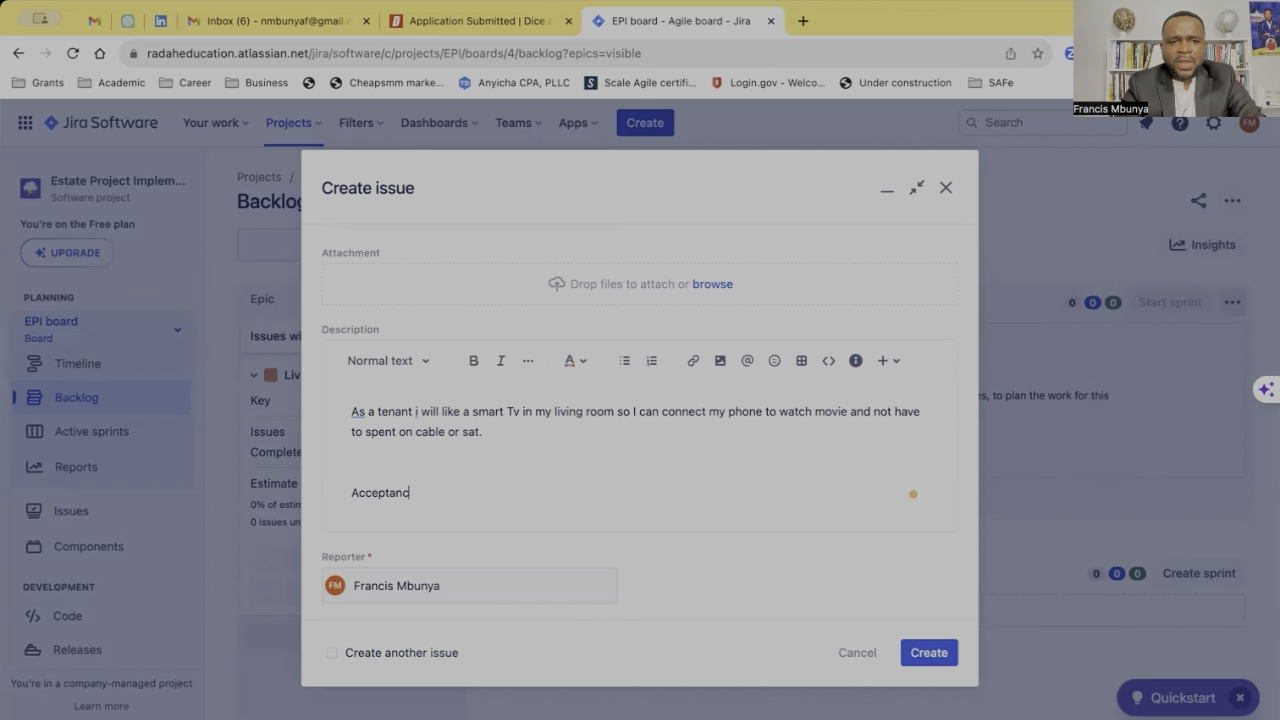
pyautogui.write('e cri')
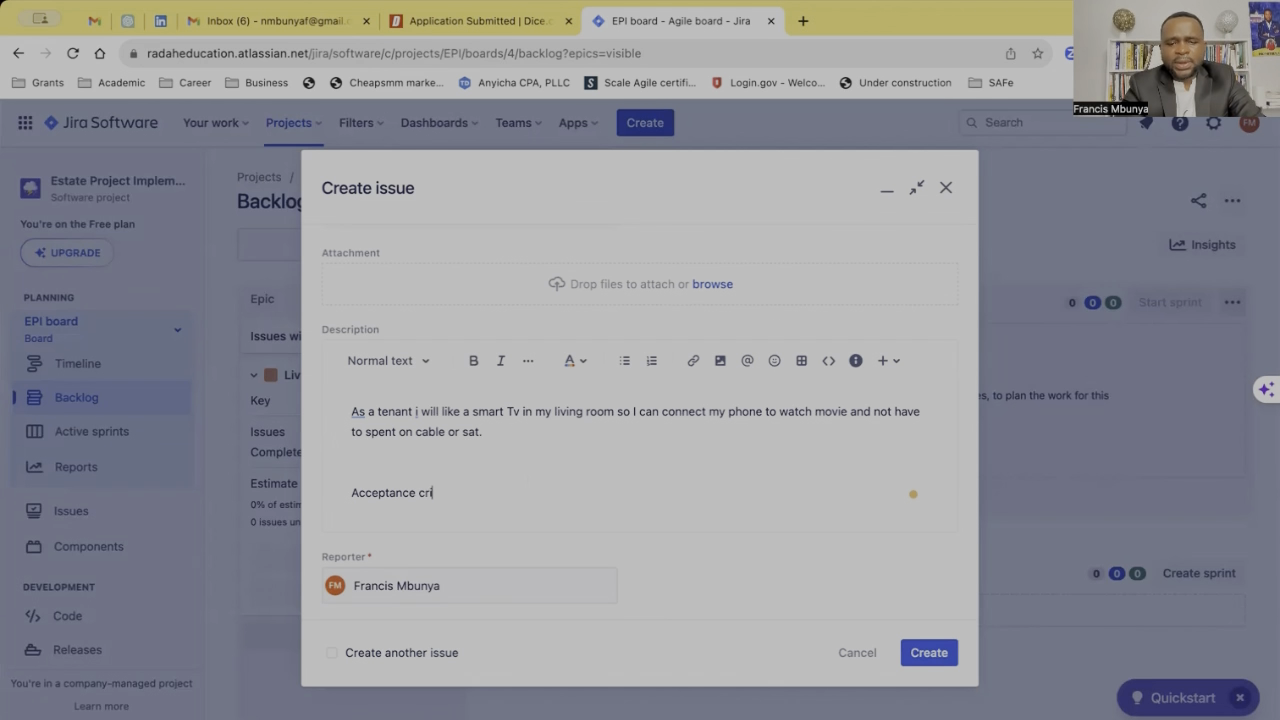
pyautogui.write('teria')
pyautogui.press('Return')
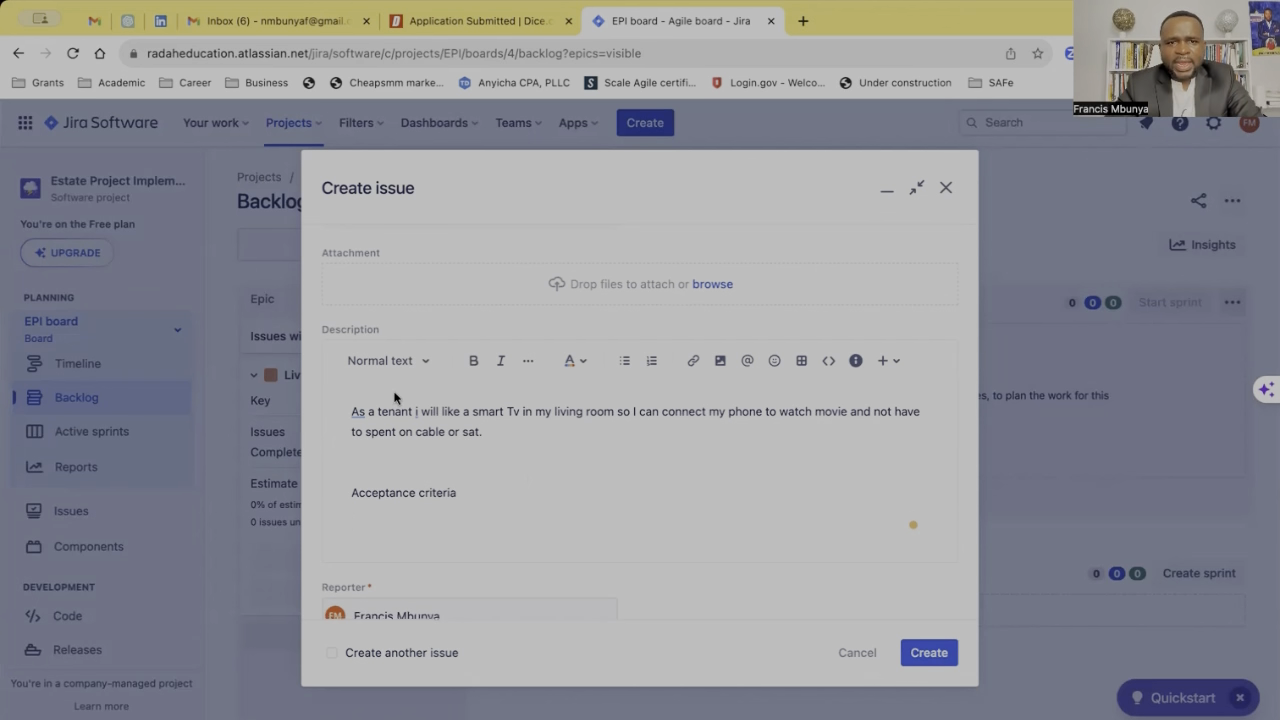
pyautogui.click(626, 363)
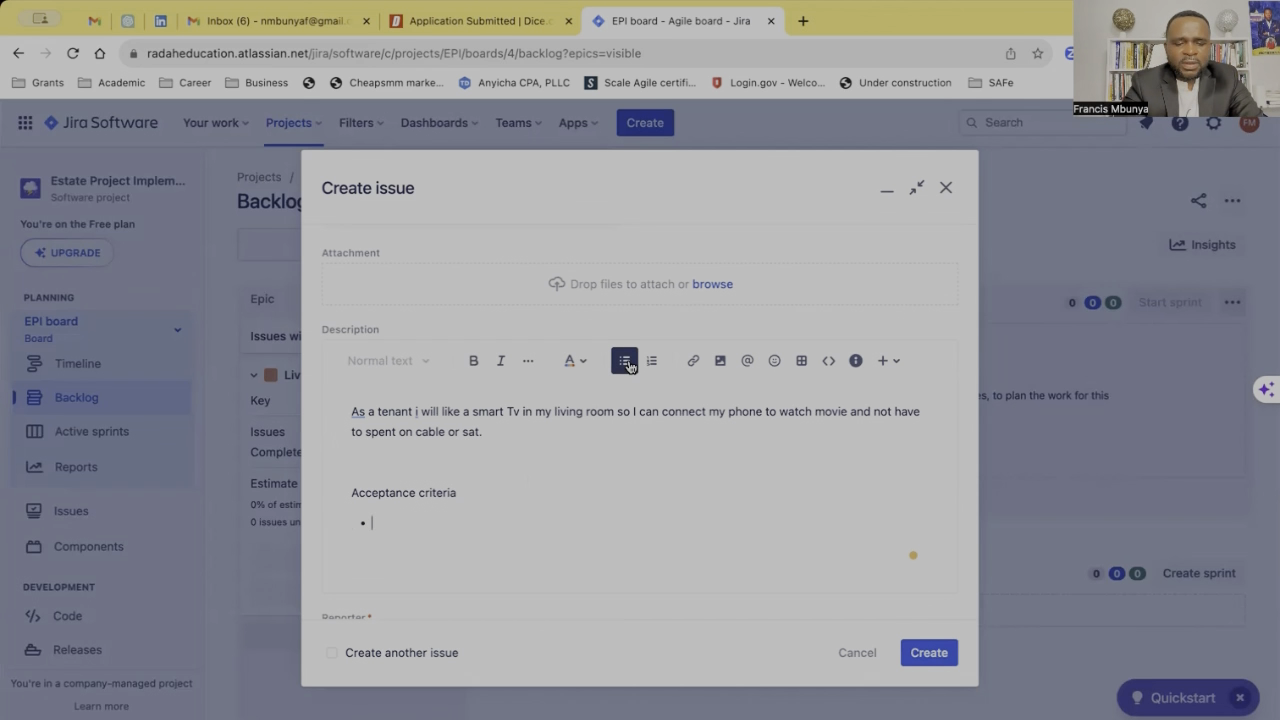
# Enter "TV size is at least 90 inch" as the first acceptance criterion and start a second bullet
pyautogui.write('TV')
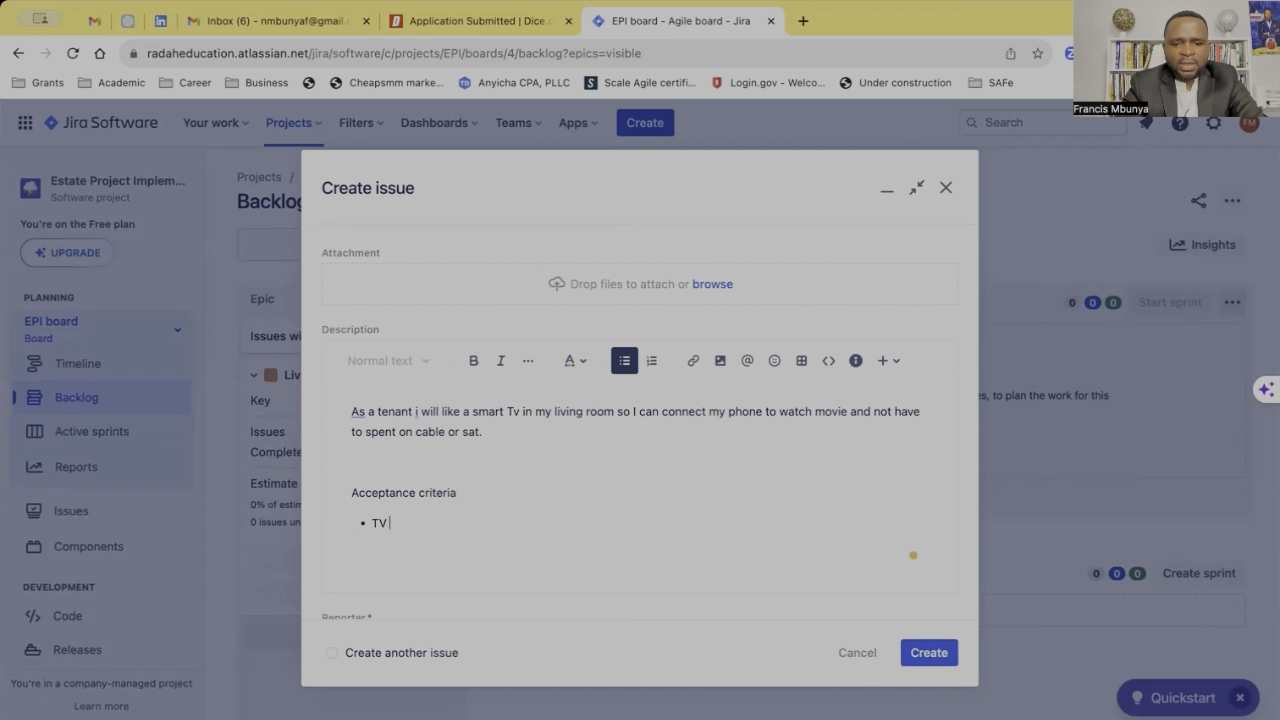
pyautogui.write(' size is a')
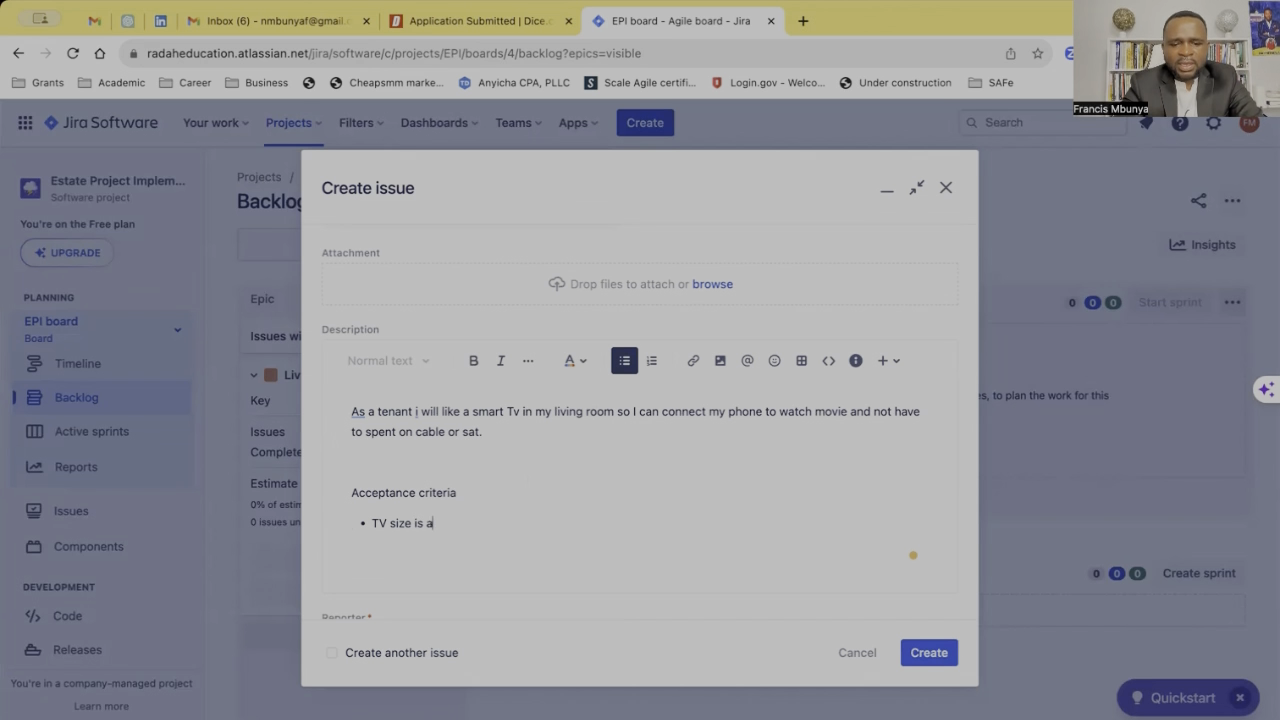
pyautogui.write('t least 90')
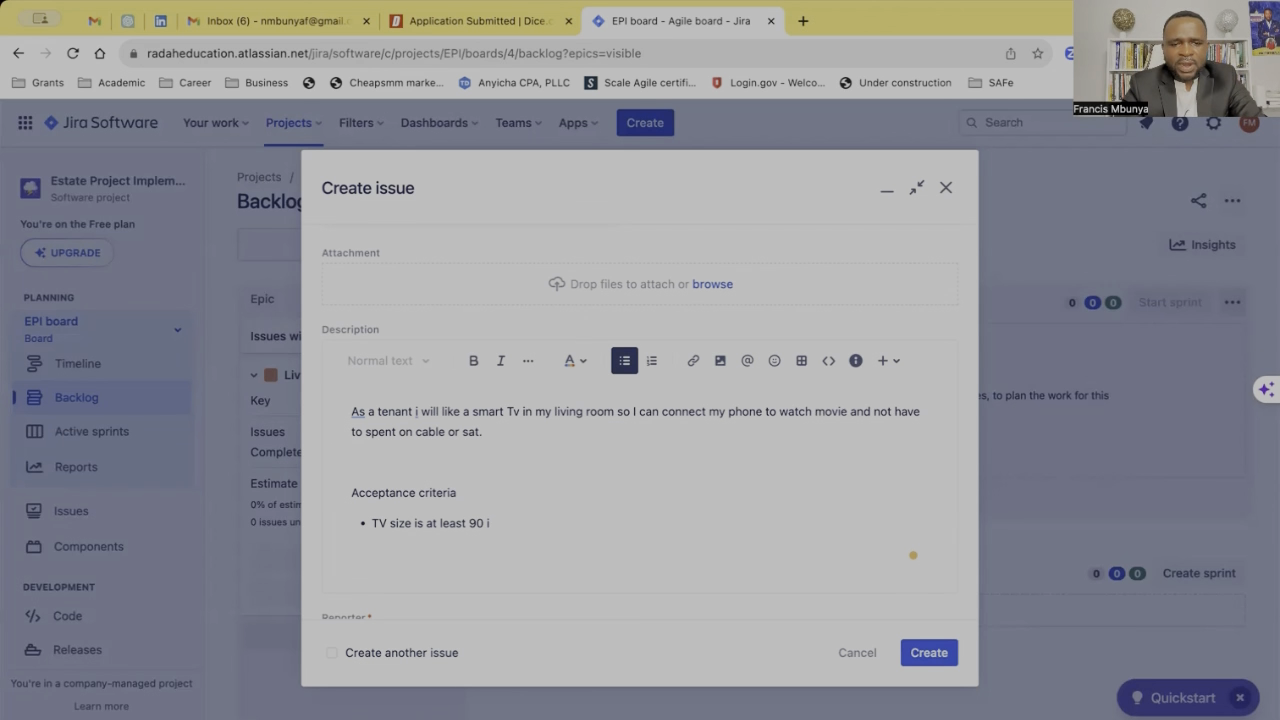
pyautogui.write(' inch')
pyautogui.press('Return')
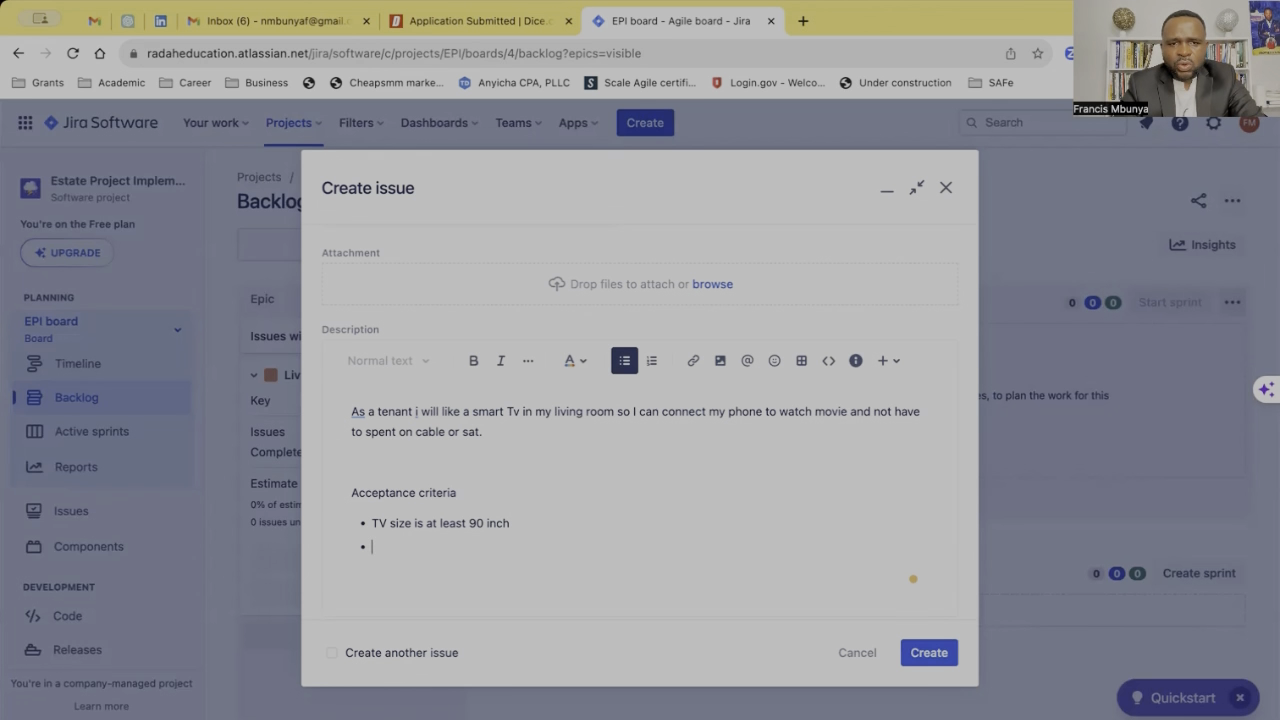
# Enter "Can connect to Youtube/net" as the second acceptance criterion and start a third bullet
pyautogui.write('Ca')
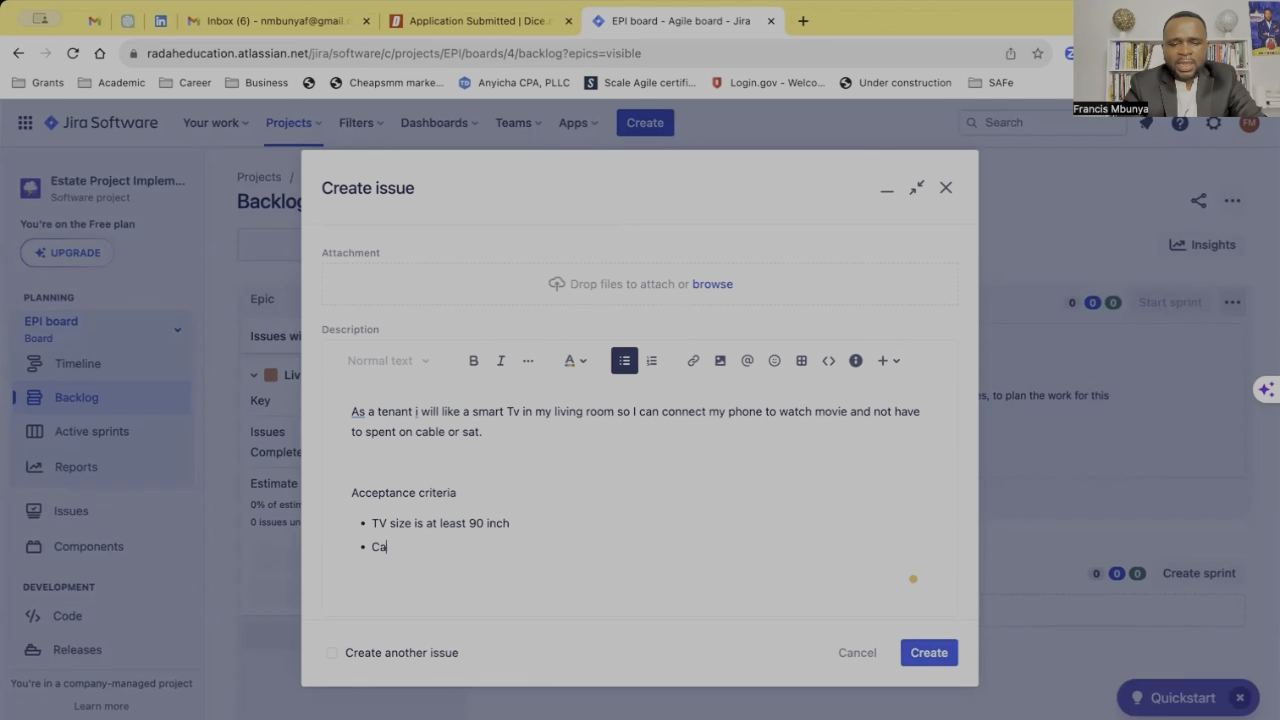
pyautogui.write('n connect to ')
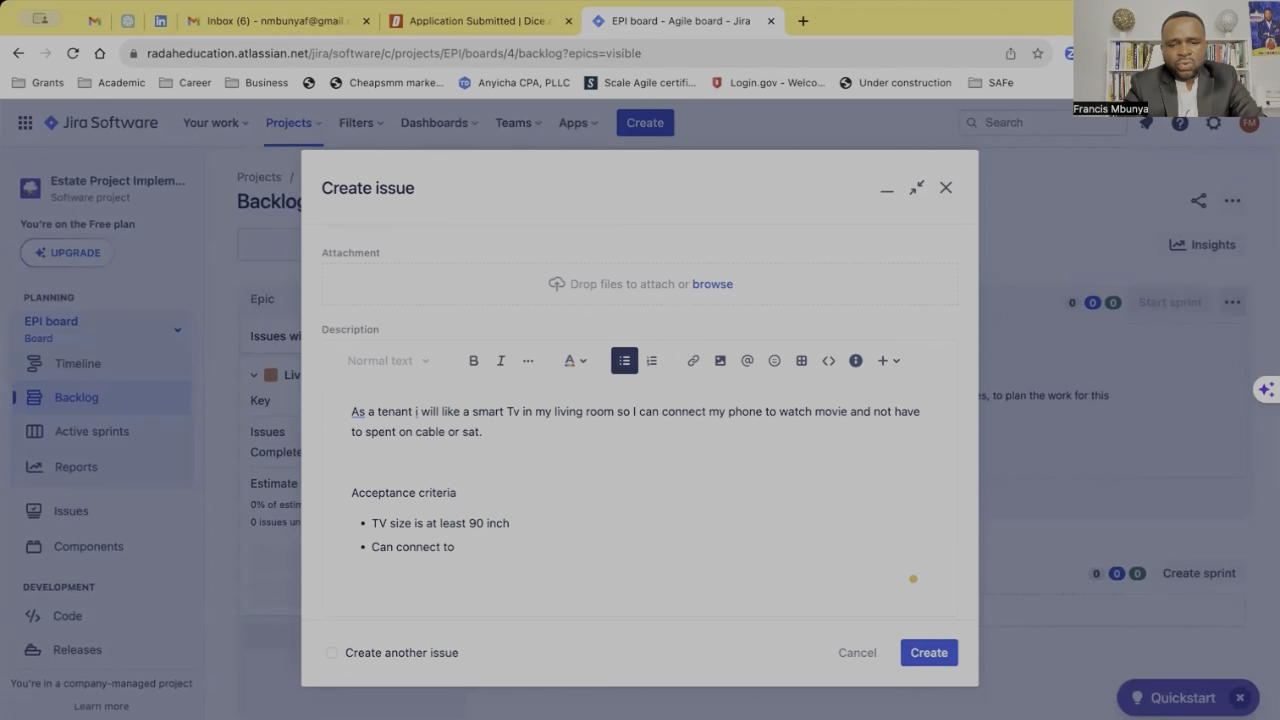
pyautogui.write('Youtube')
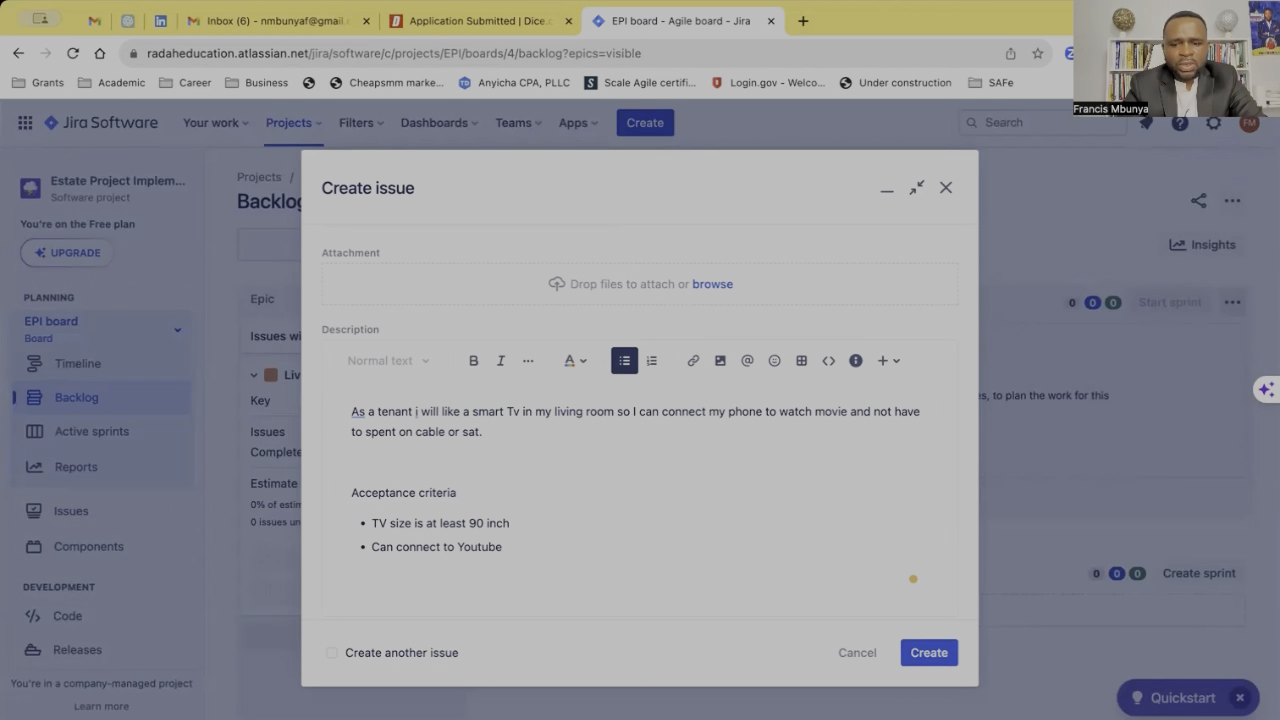
pyautogui.write('/net')
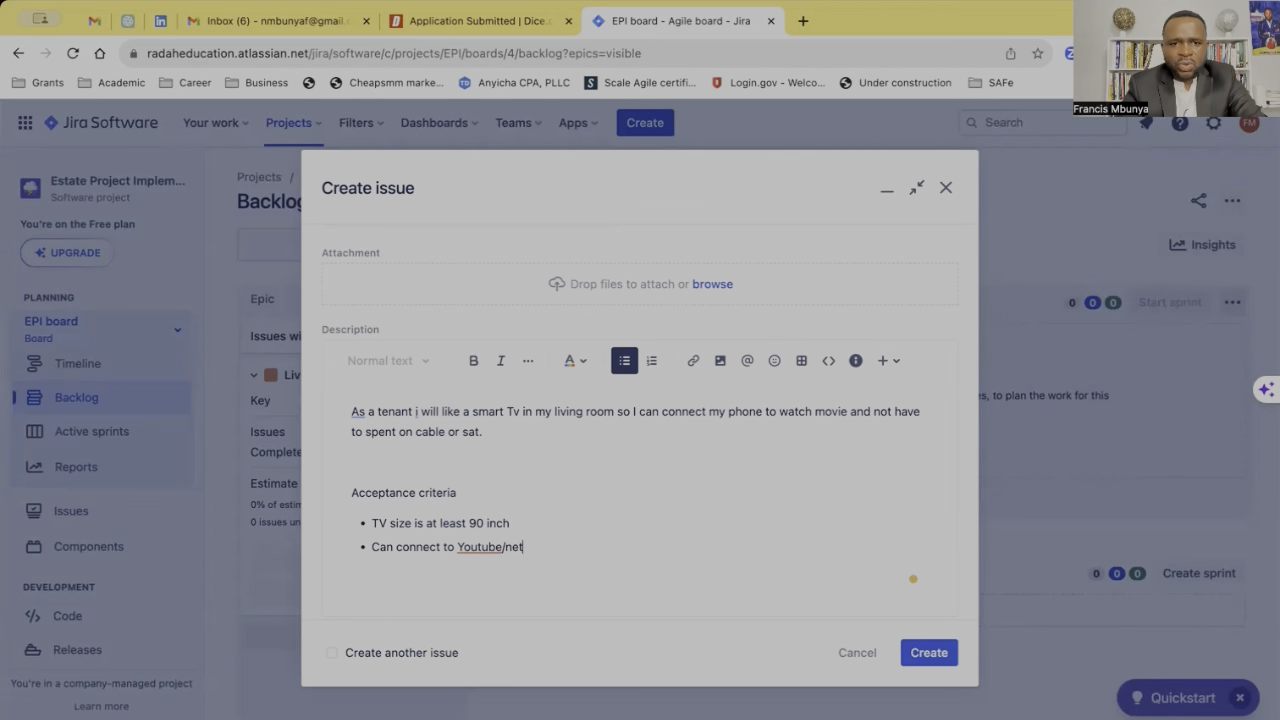
pyautogui.press('Return')
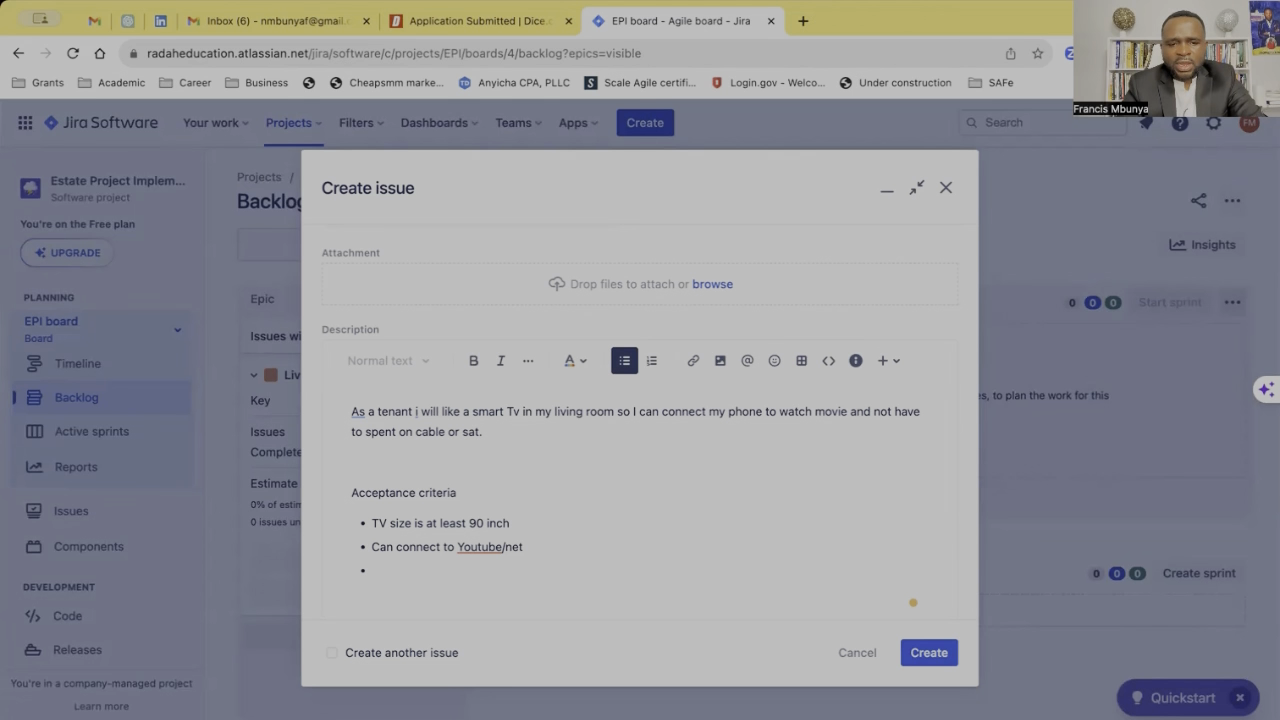
pyautogui.write('shou')
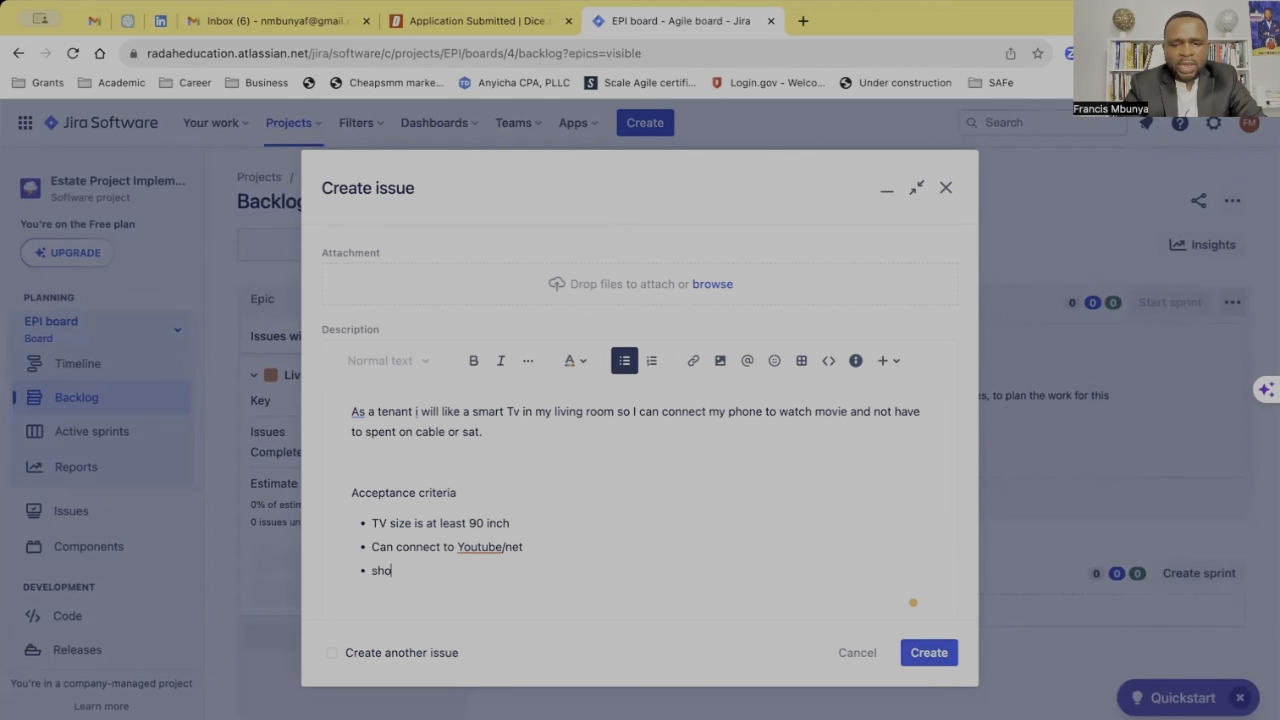
pyautogui.press('BackSpace')
pyautogui.press('BackSpace')
pyautogui.press('BackSpace')
pyautogui.press('BackSpace')
pyautogui.press('BackSpace')
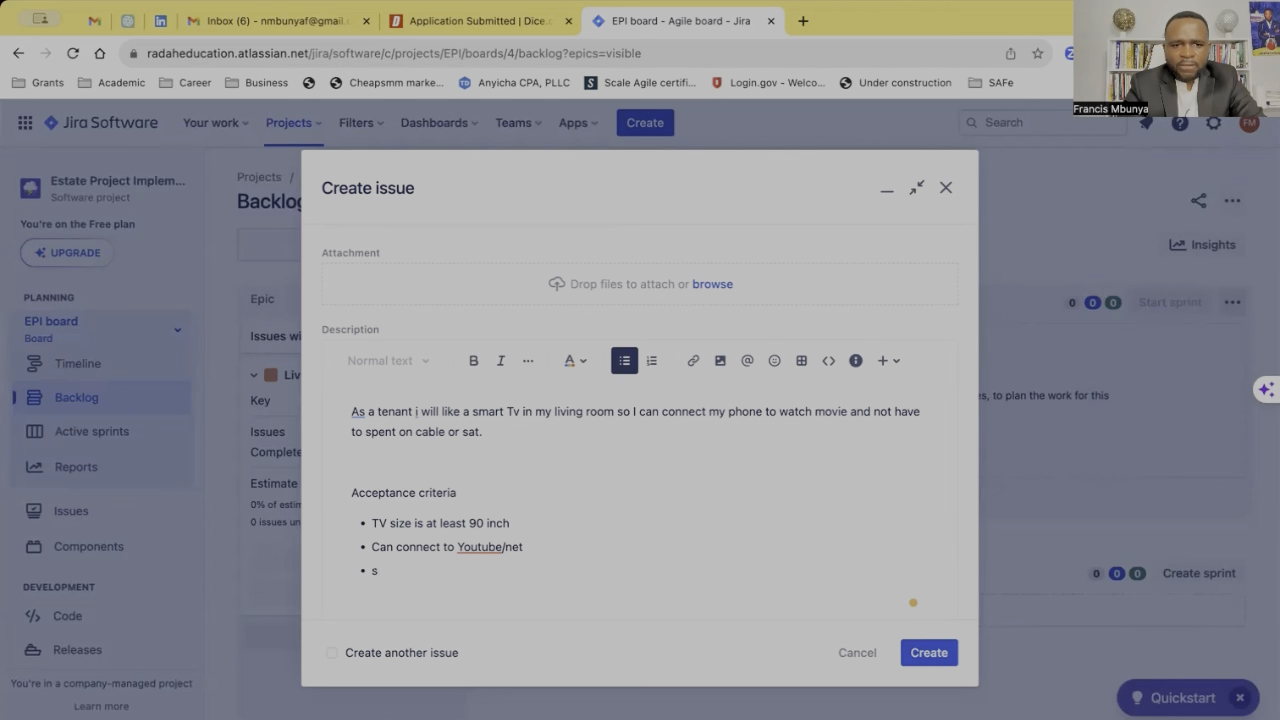
pyautogui.press('Return')
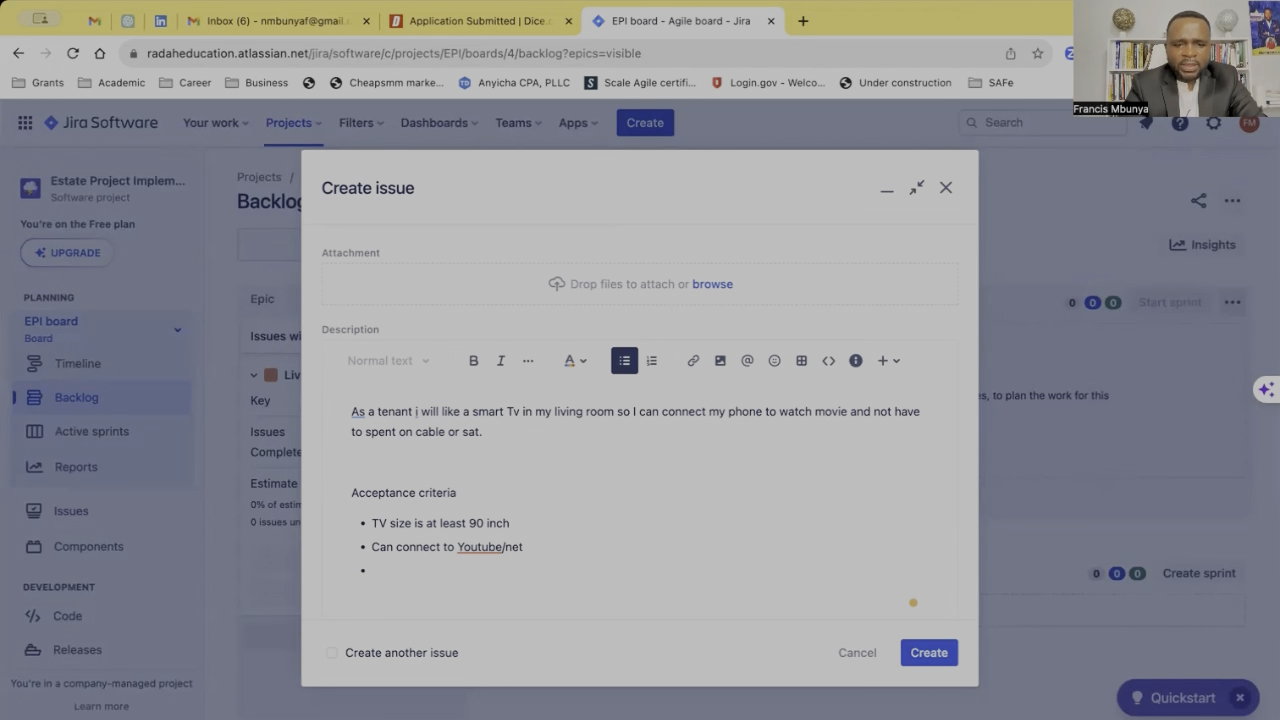
# Add "Fitted in the wall" as the third acceptance criterion, correcting its first word's spelling, and start a fourth bullet
pyautogui.write('Fiited in ')
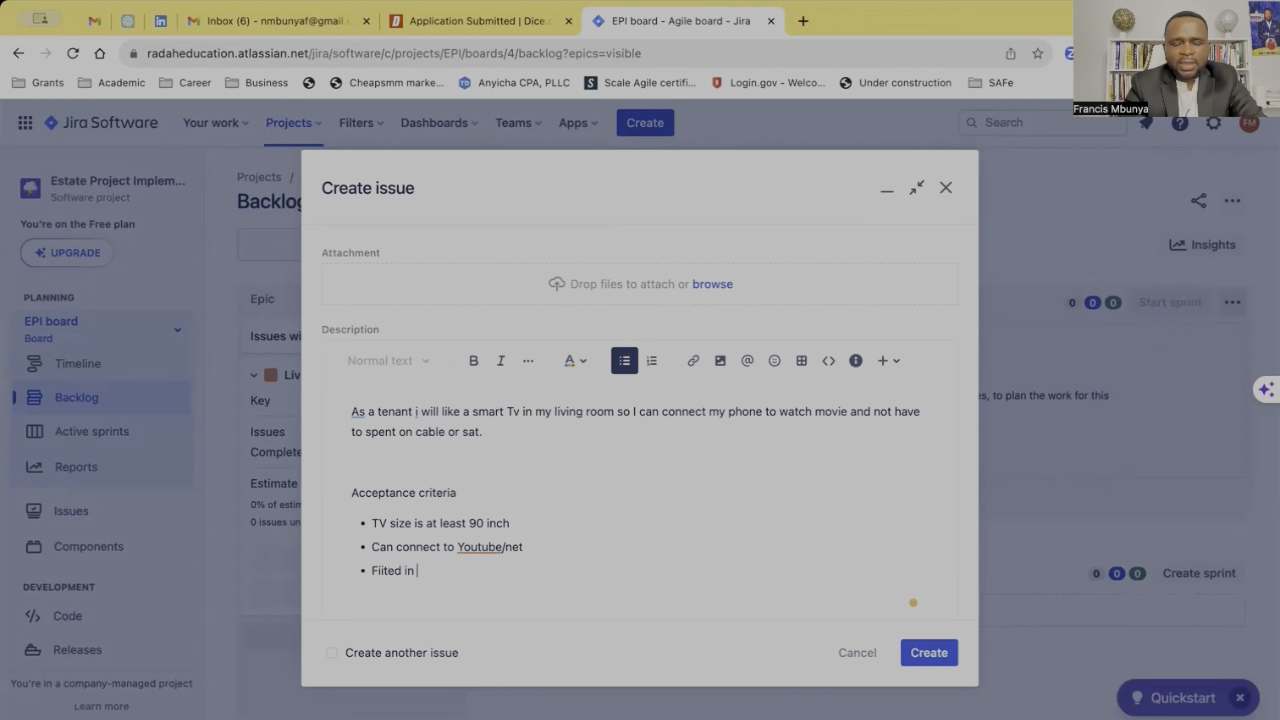
pyautogui.write('the wal')
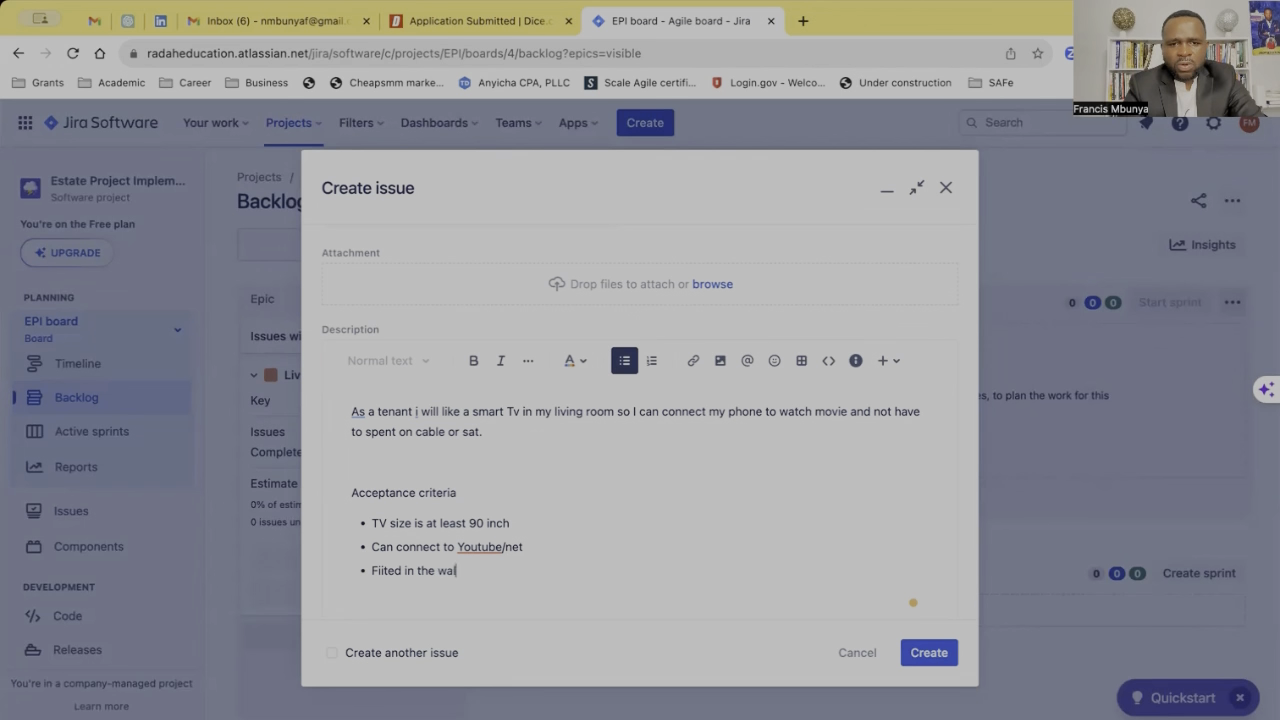
pyautogui.write('l')
pyautogui.press('Return')
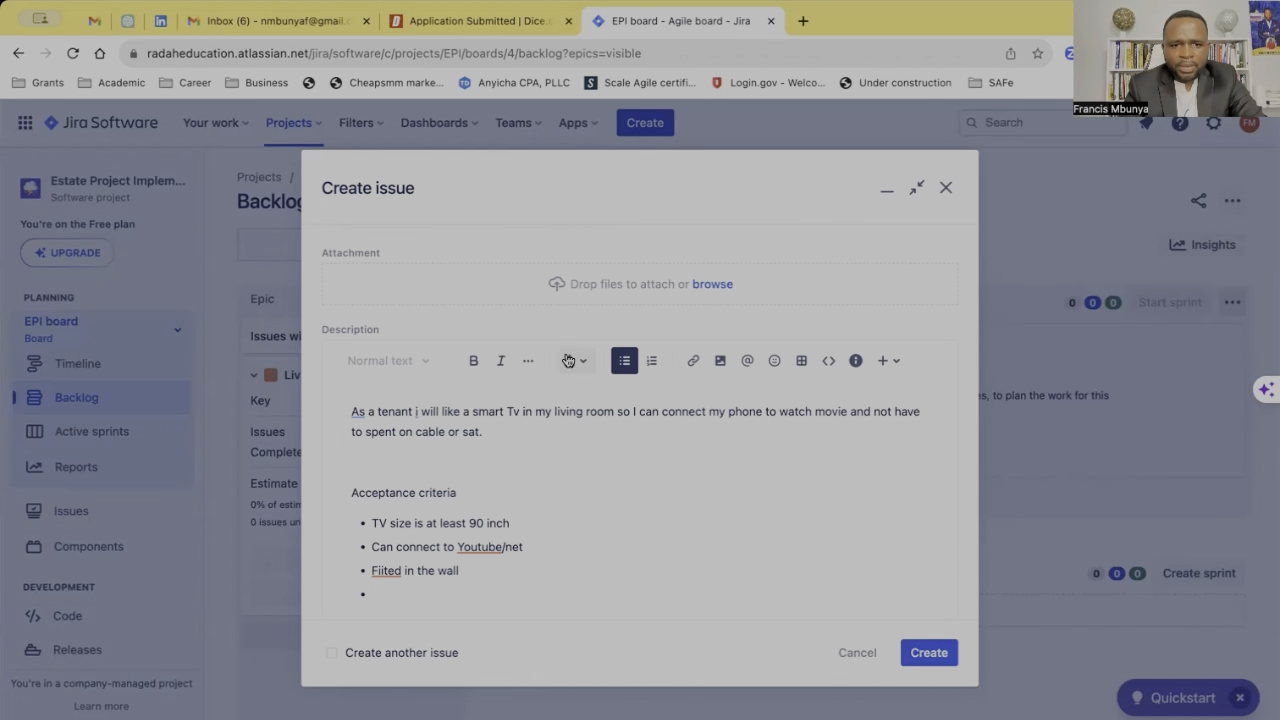
pyautogui.click(383, 570)
pyautogui.press('BackSpace')
pyautogui.write('t')
pyautogui.click(391, 595)
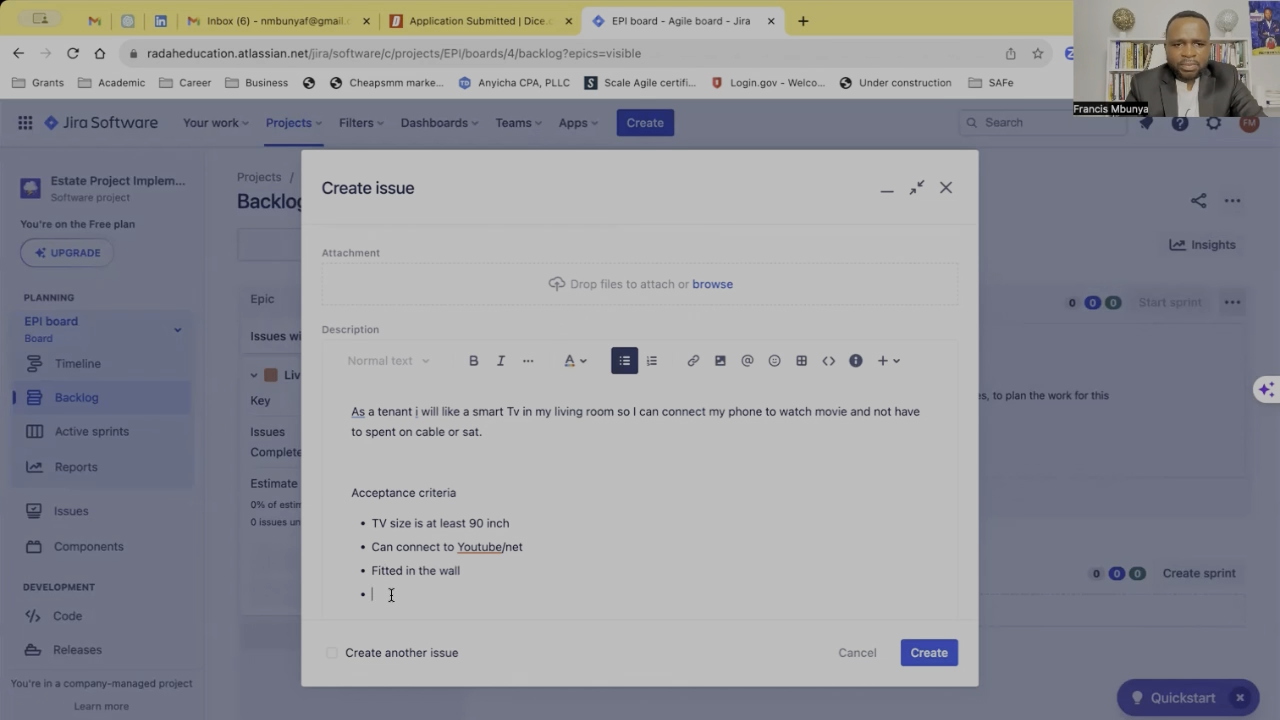
# Enter "black color" as the fourth acceptance criterion in the description
pyautogui.write('black')
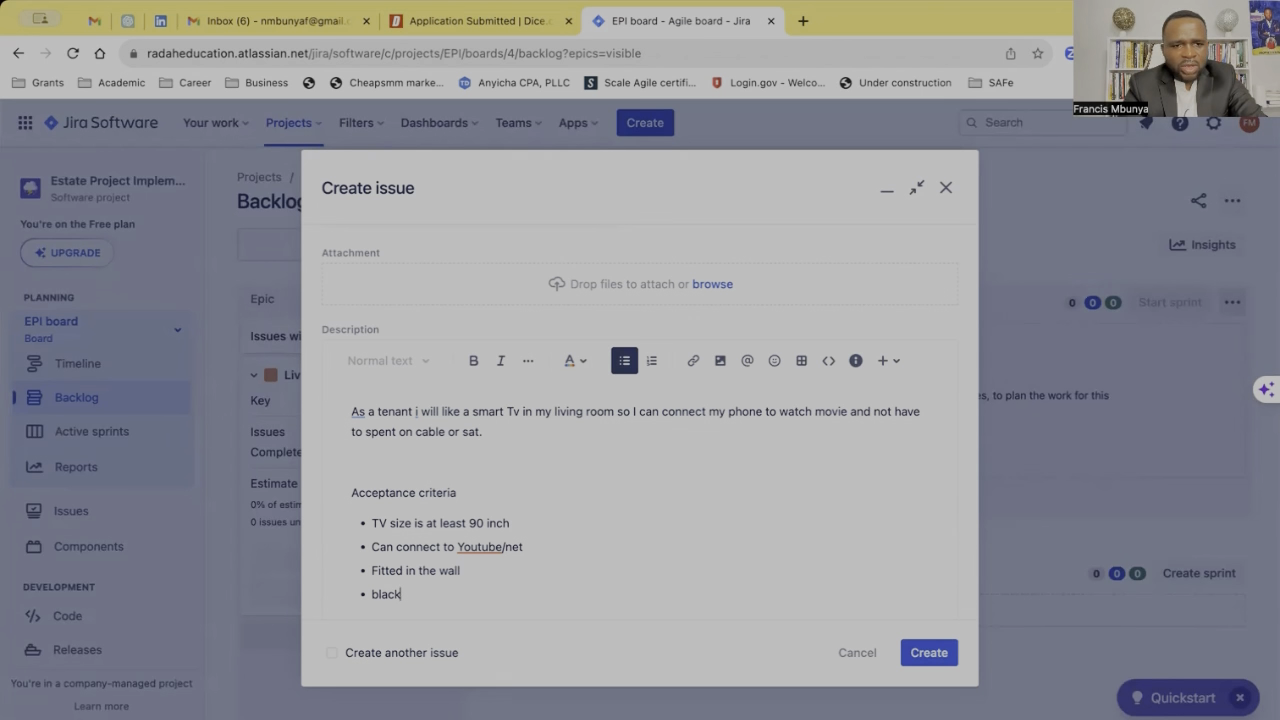
pyautogui.write('c')
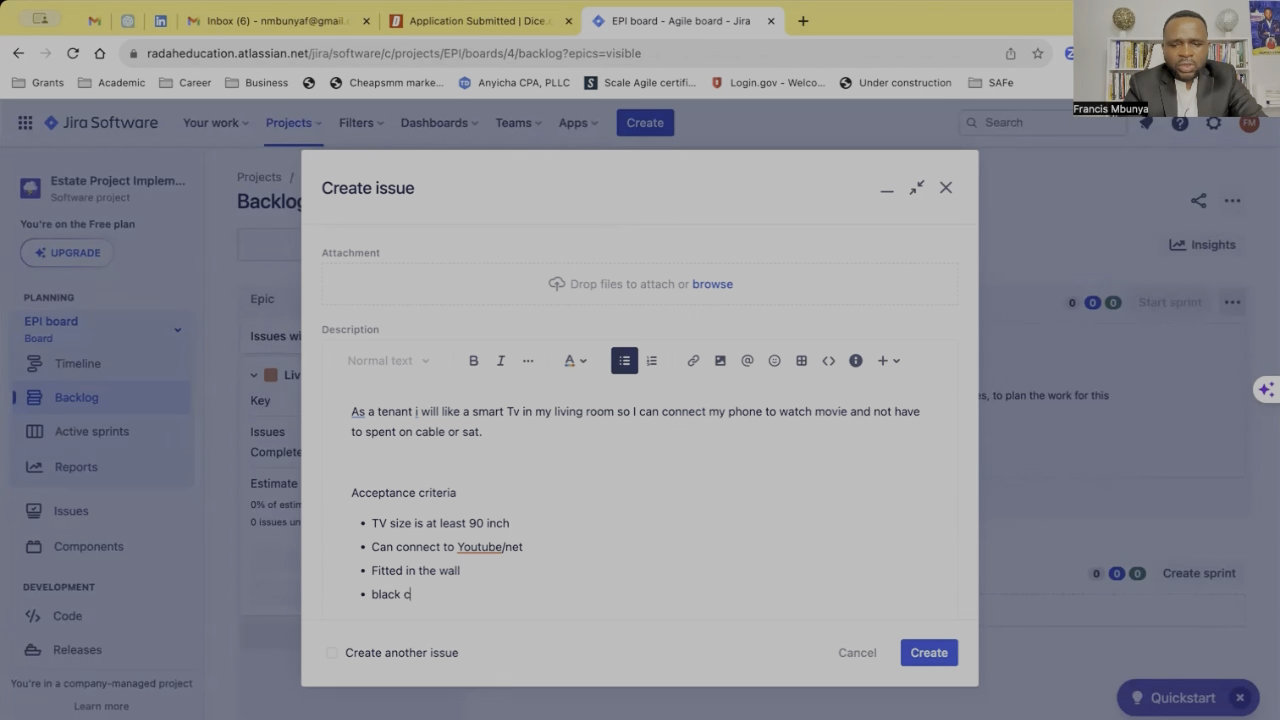
pyautogui.write('olor')
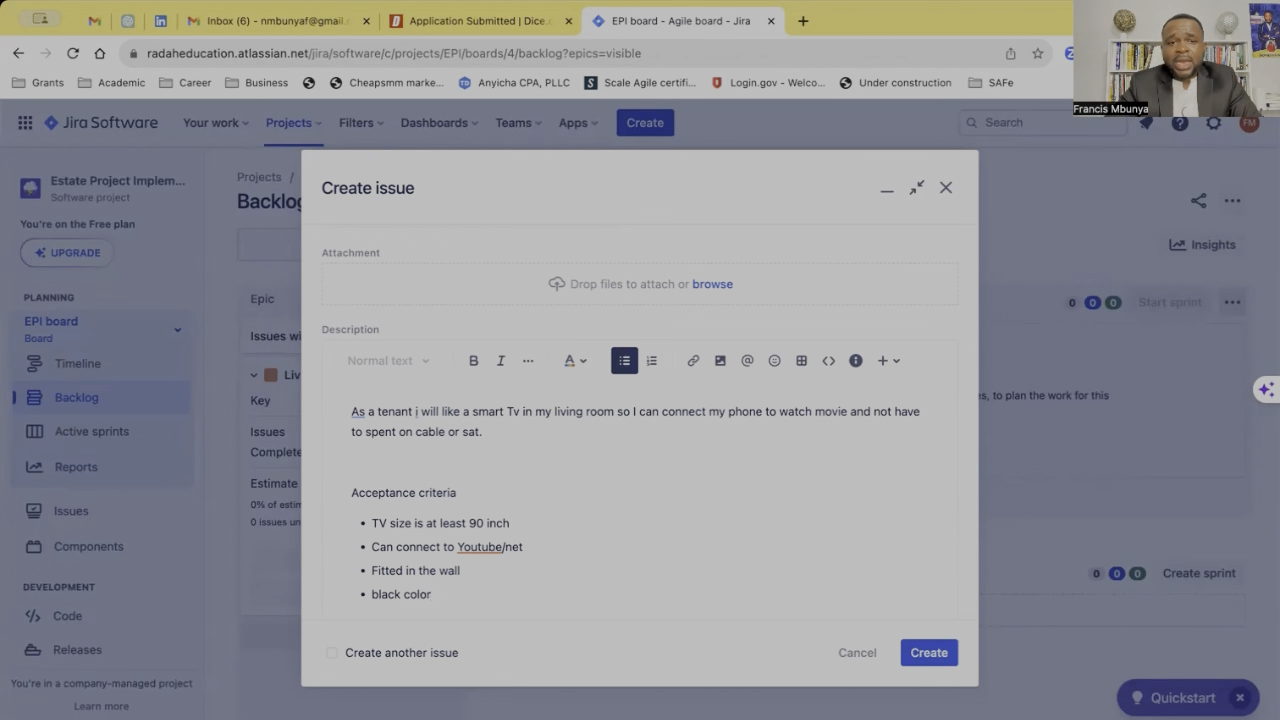
pyautogui.rightClick(495, 548)
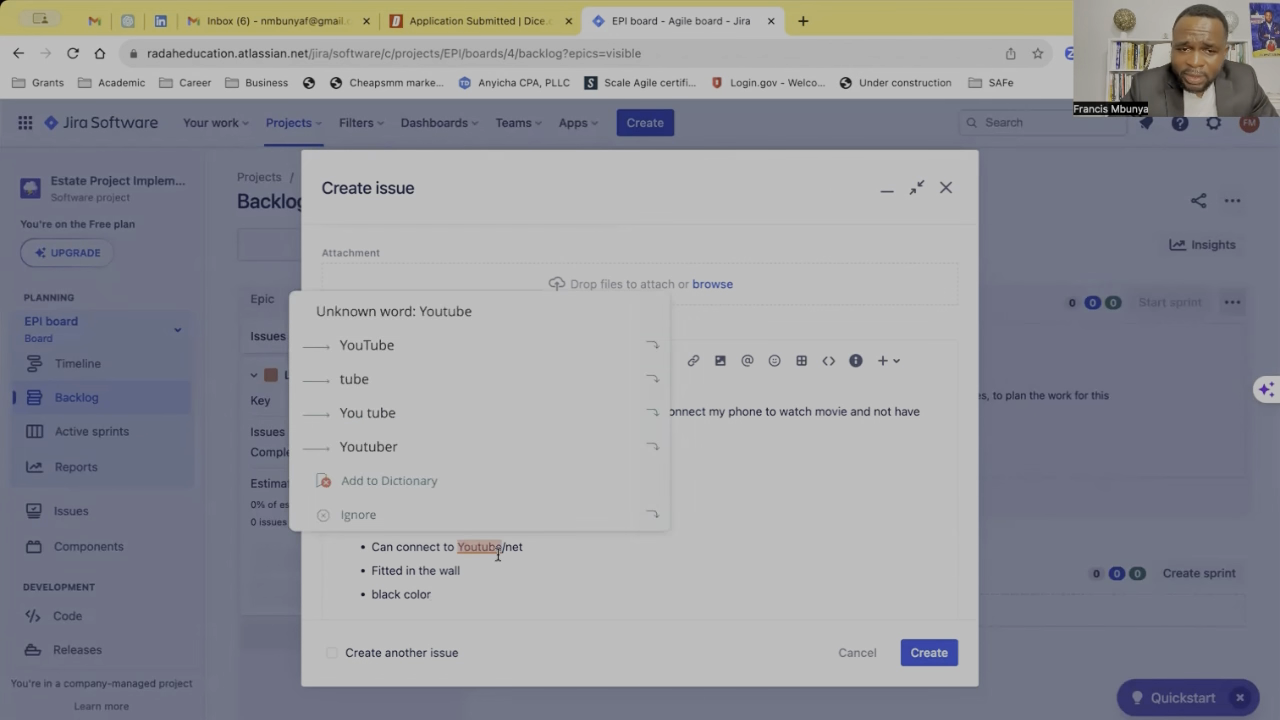
# Link the TV story to the Living Room Design epic and create the issue
pyautogui.scroll(-1, 531, 507)
pyautogui.scroll(-5, 531, 507)
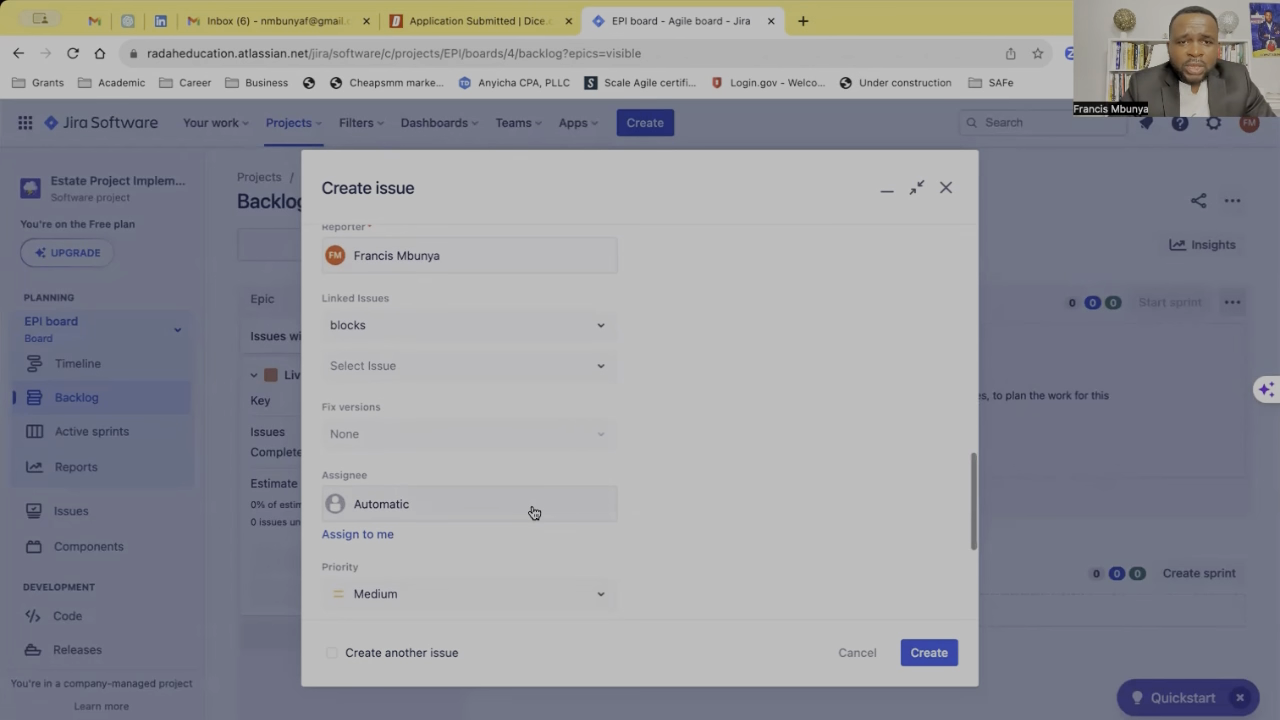
pyautogui.scroll(-1, 533, 512)
pyautogui.scroll(-4, 534, 513)
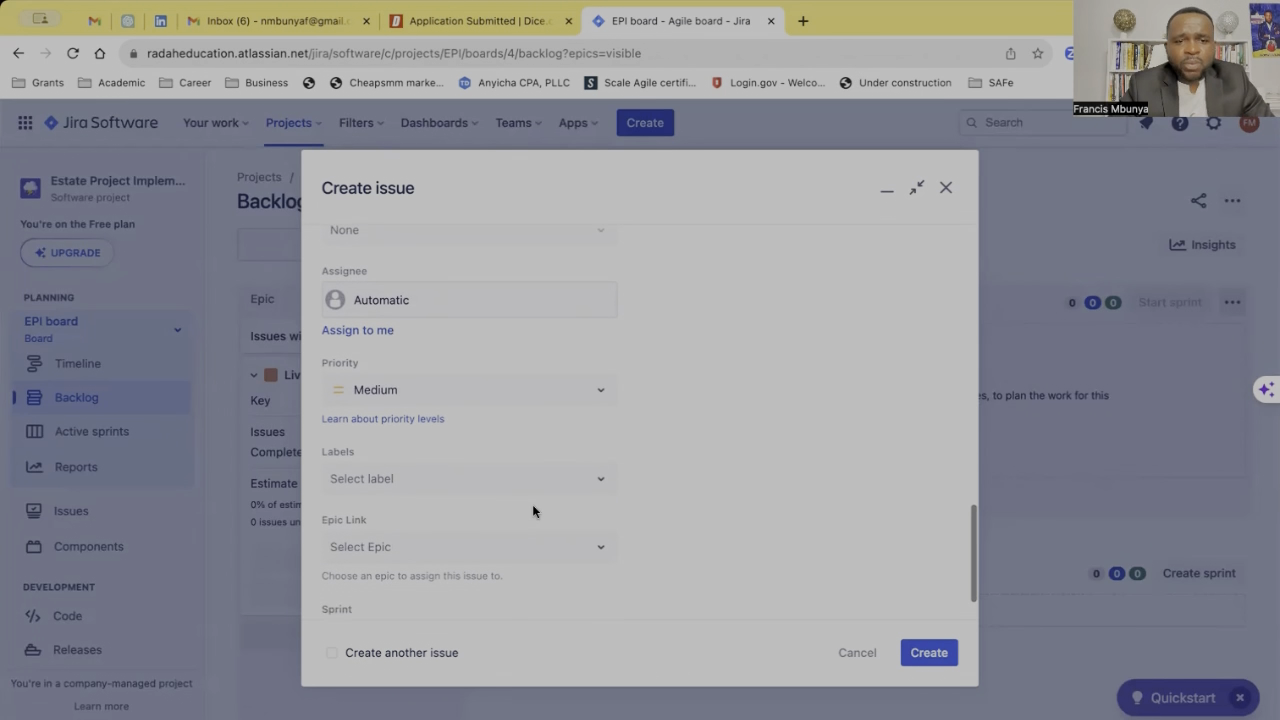
pyautogui.scroll(-1, 544, 500)
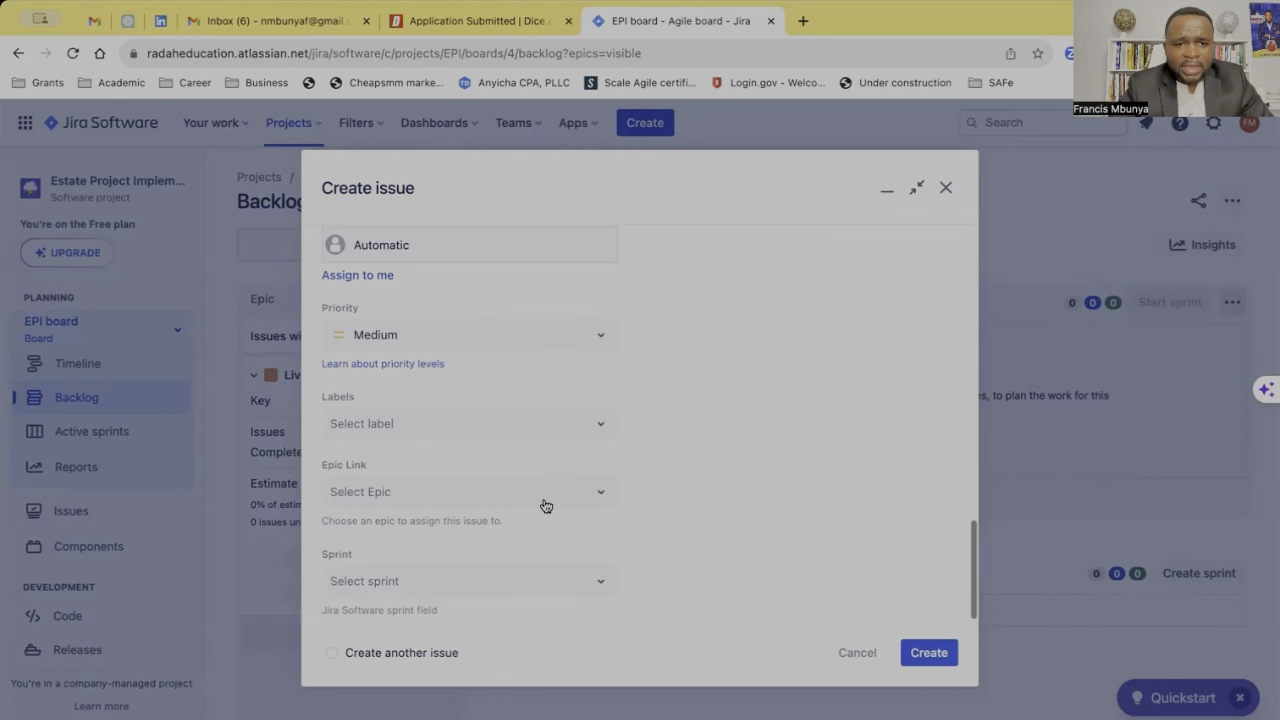
pyautogui.click(603, 494)
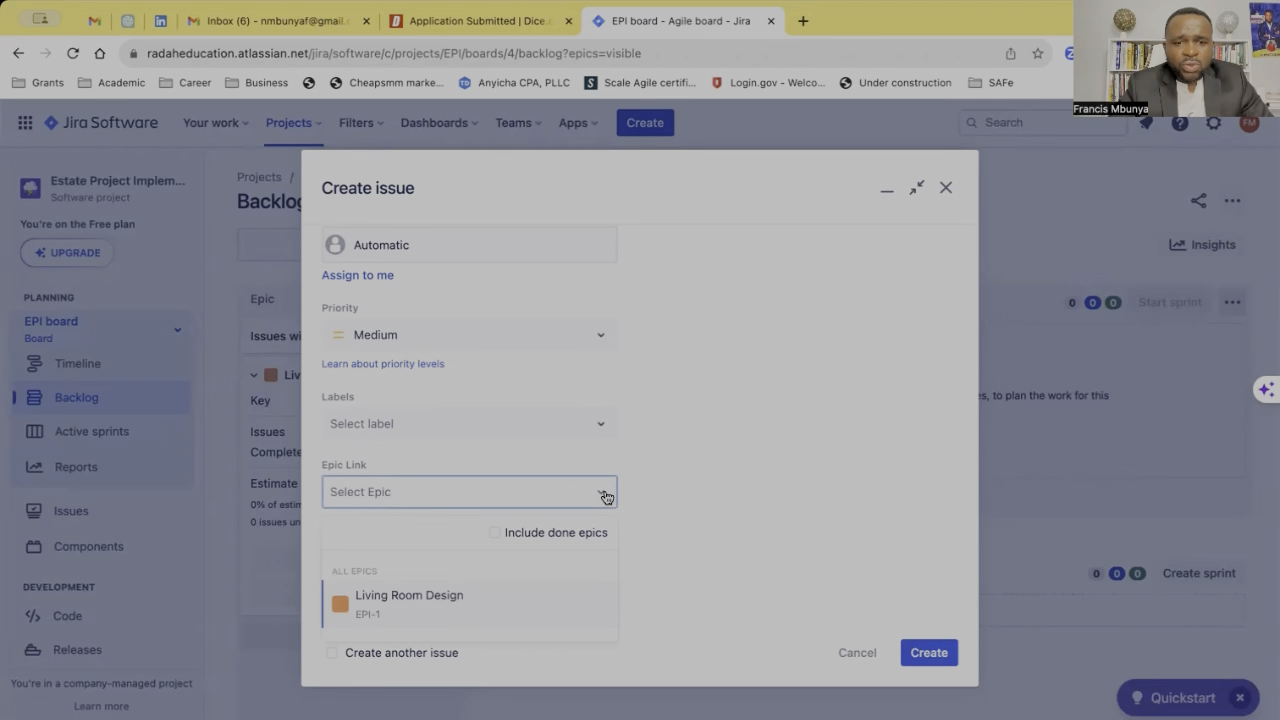
pyautogui.click(440, 604)
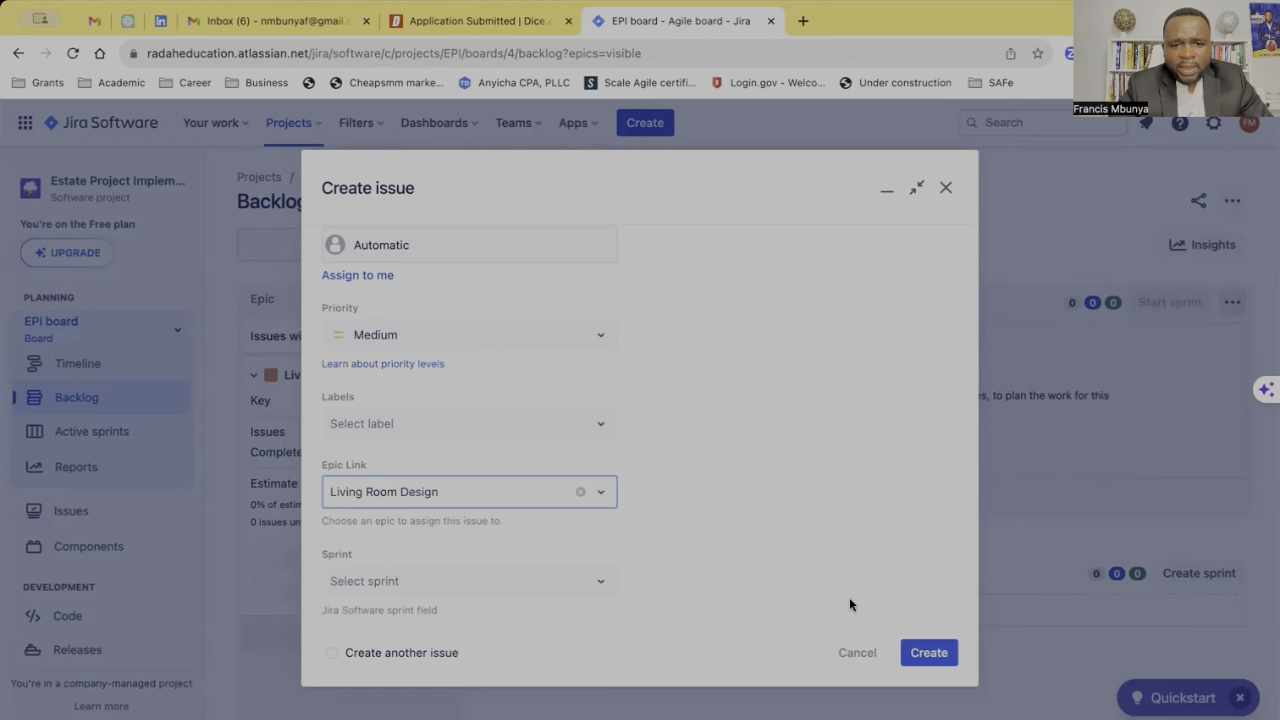
pyautogui.click(922, 650)
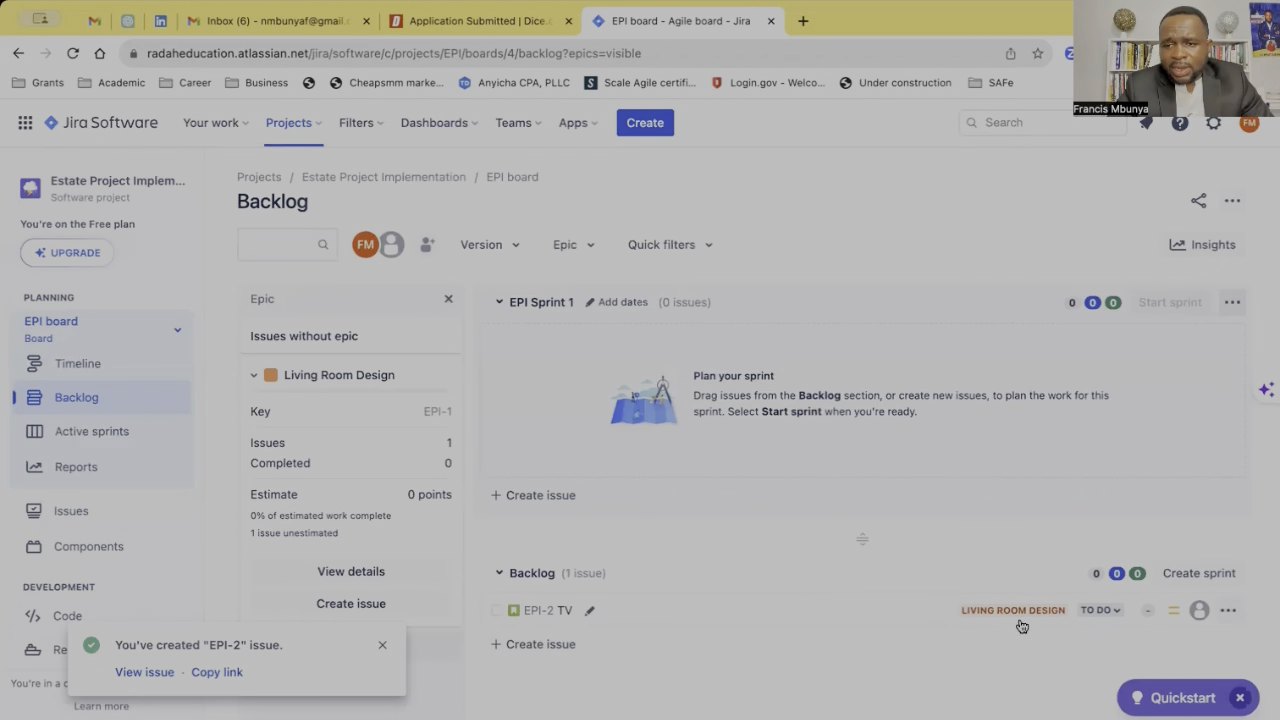
# Add two stories named "Chair" and "floor" directly in the backlog below the TV story
pyautogui.click(540, 645)
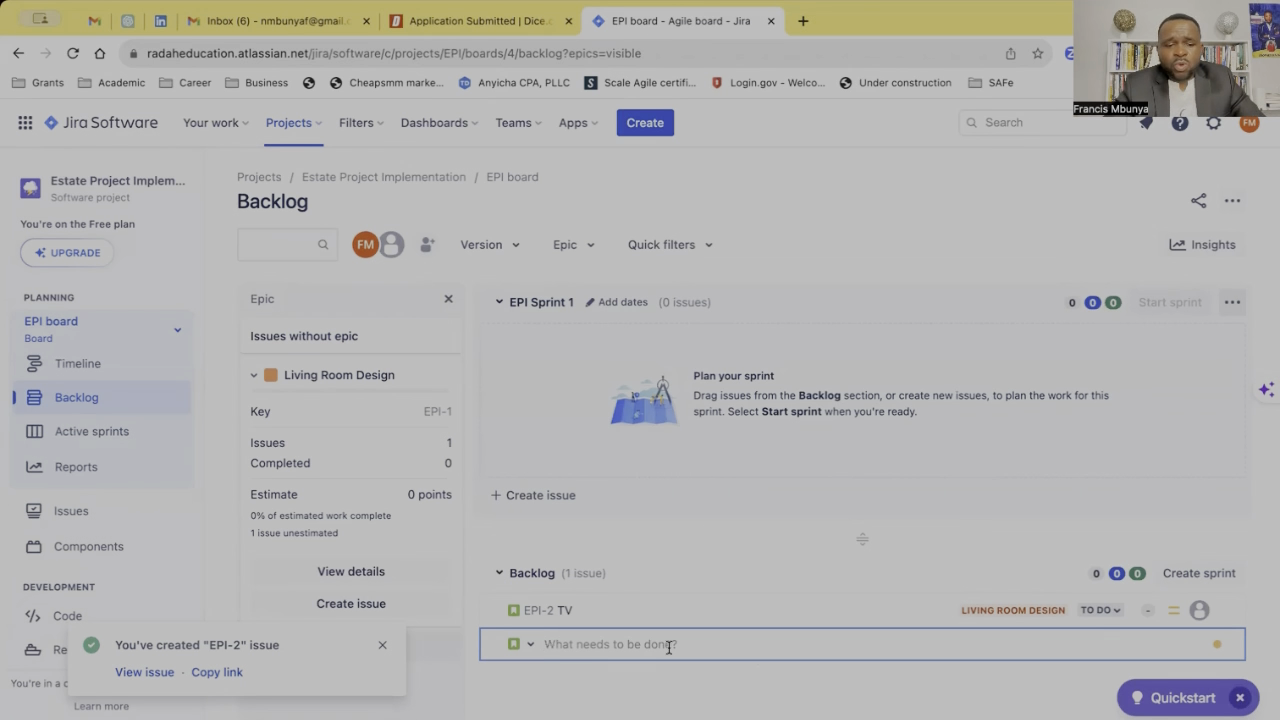
pyautogui.write('Chair')
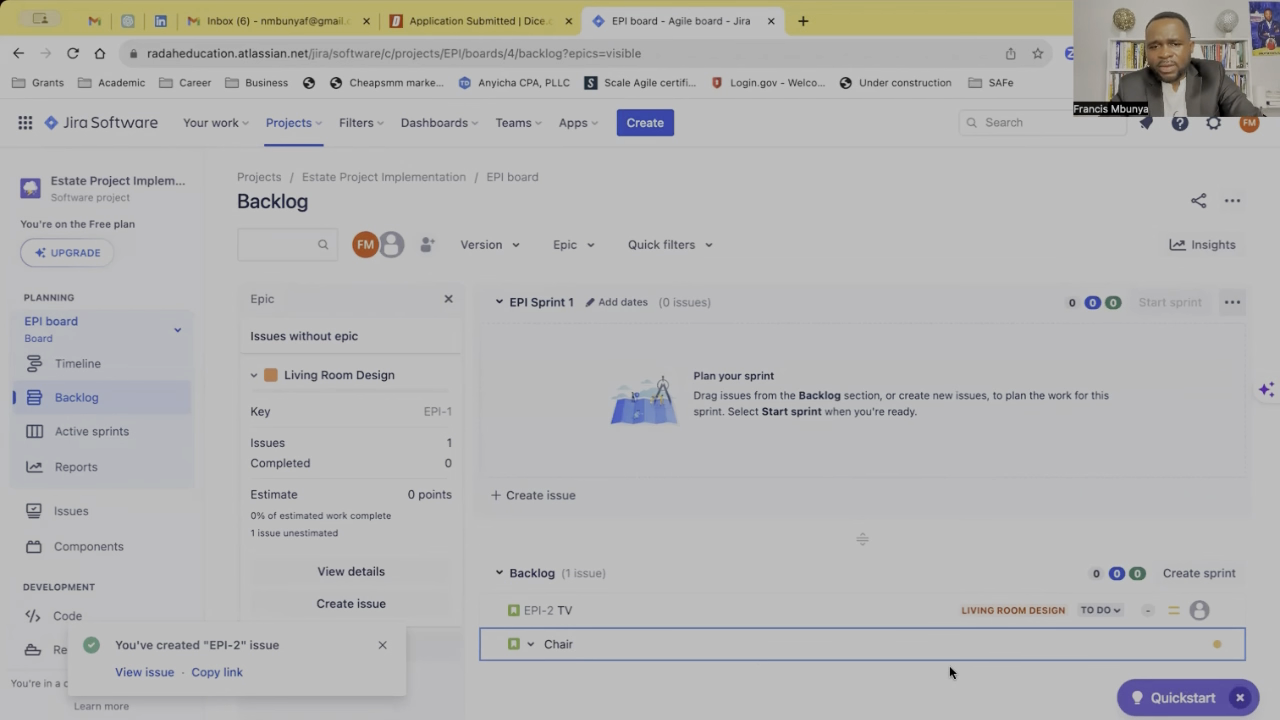
pyautogui.press('Return')
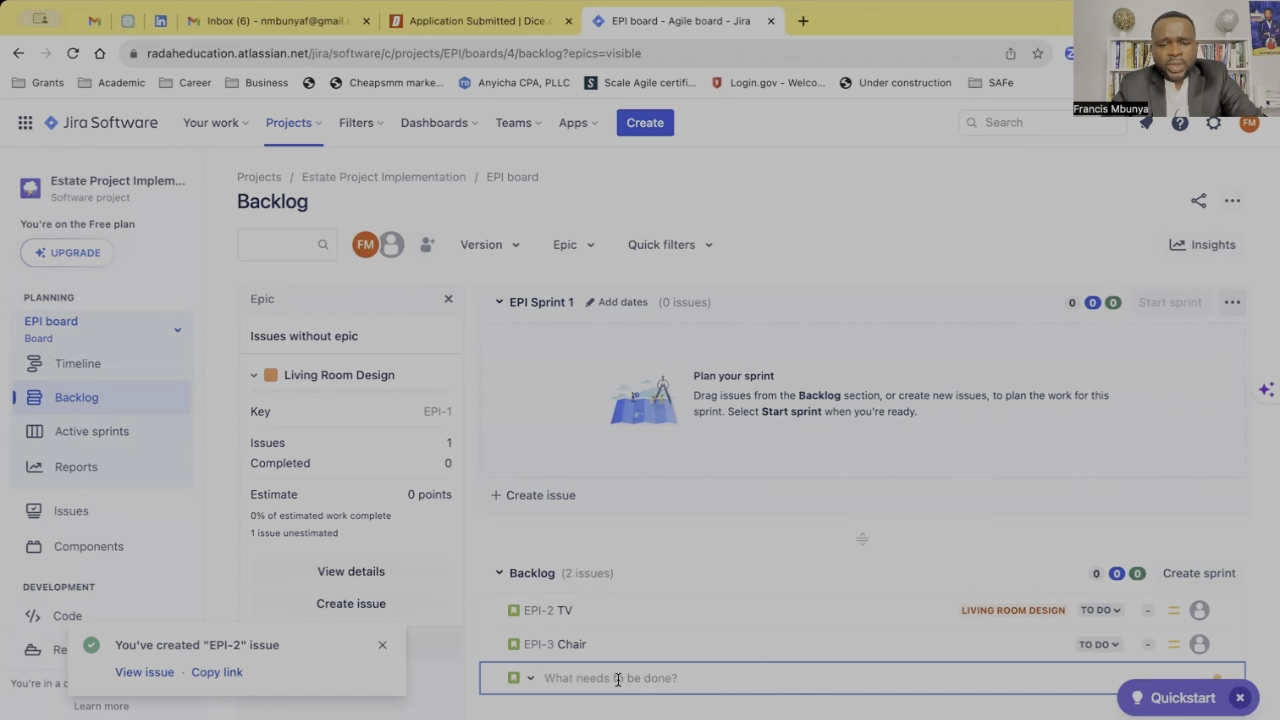
pyautogui.write('flo')
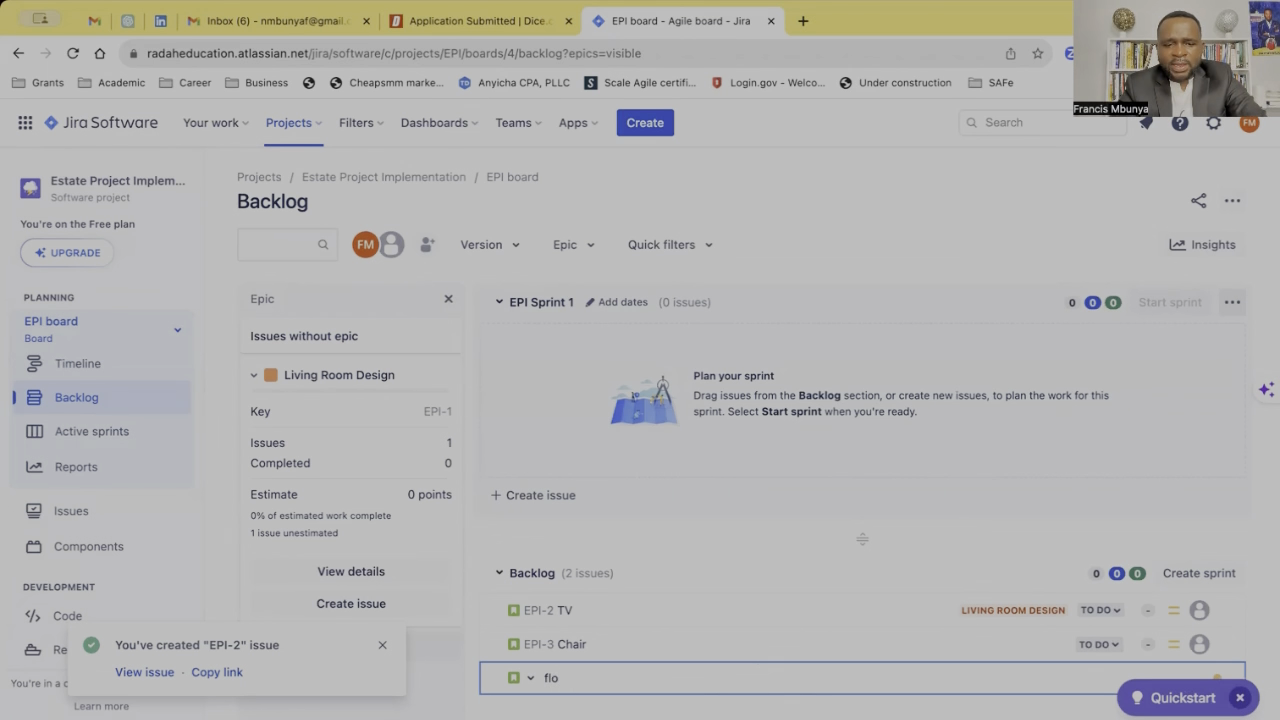
pyautogui.write('or')
pyautogui.press('Return')
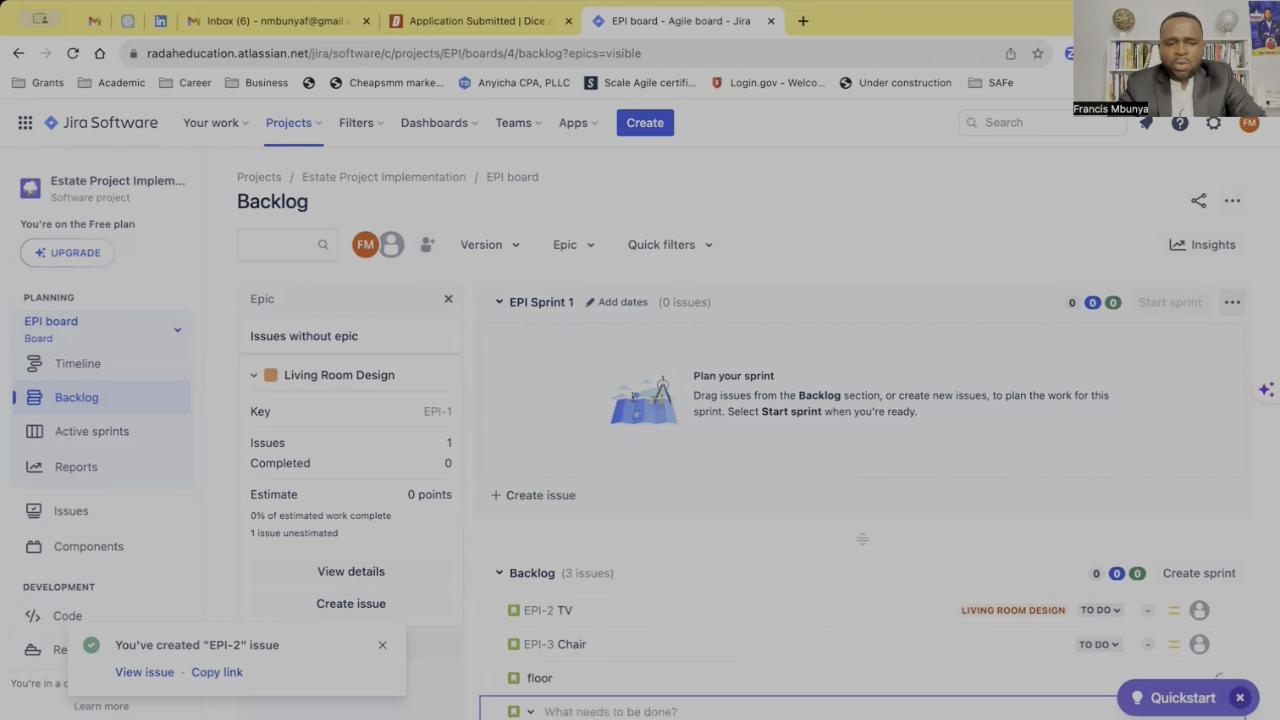
# Add a story named "wall color" directly in the backlog below the floor story
pyautogui.write('wa')
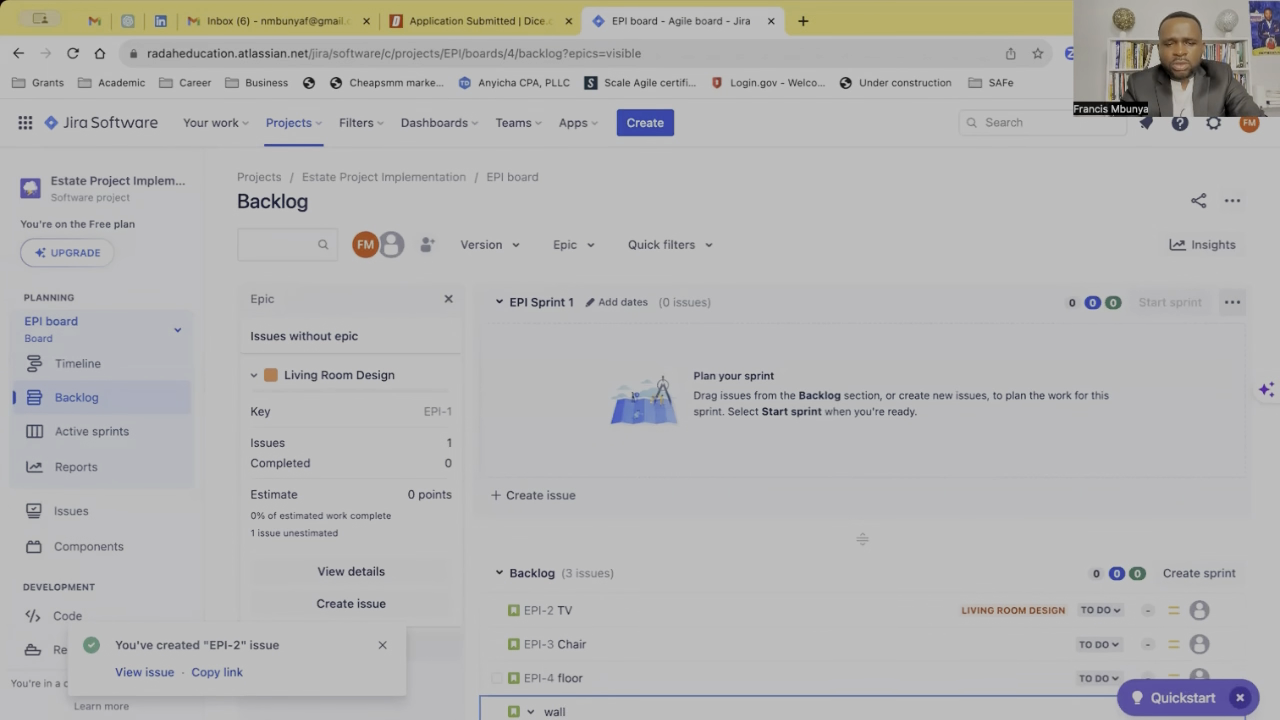
pyautogui.write('ll')
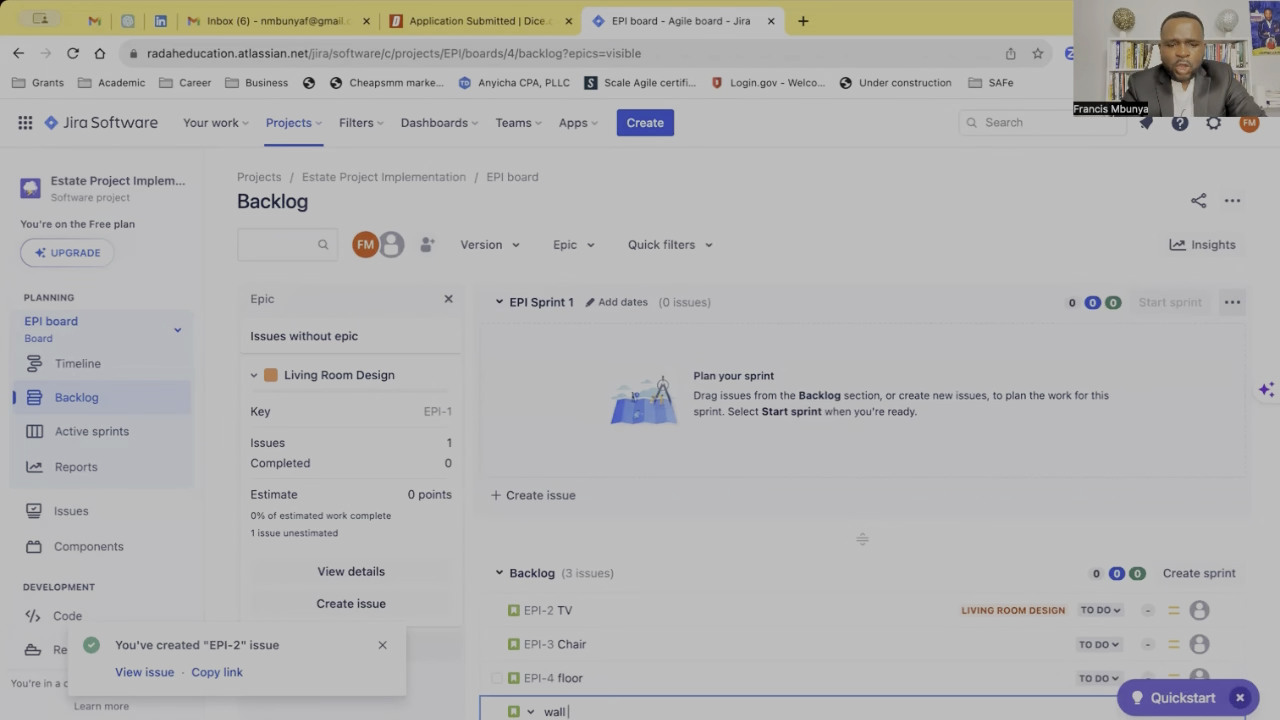
pyautogui.write(' coloru')
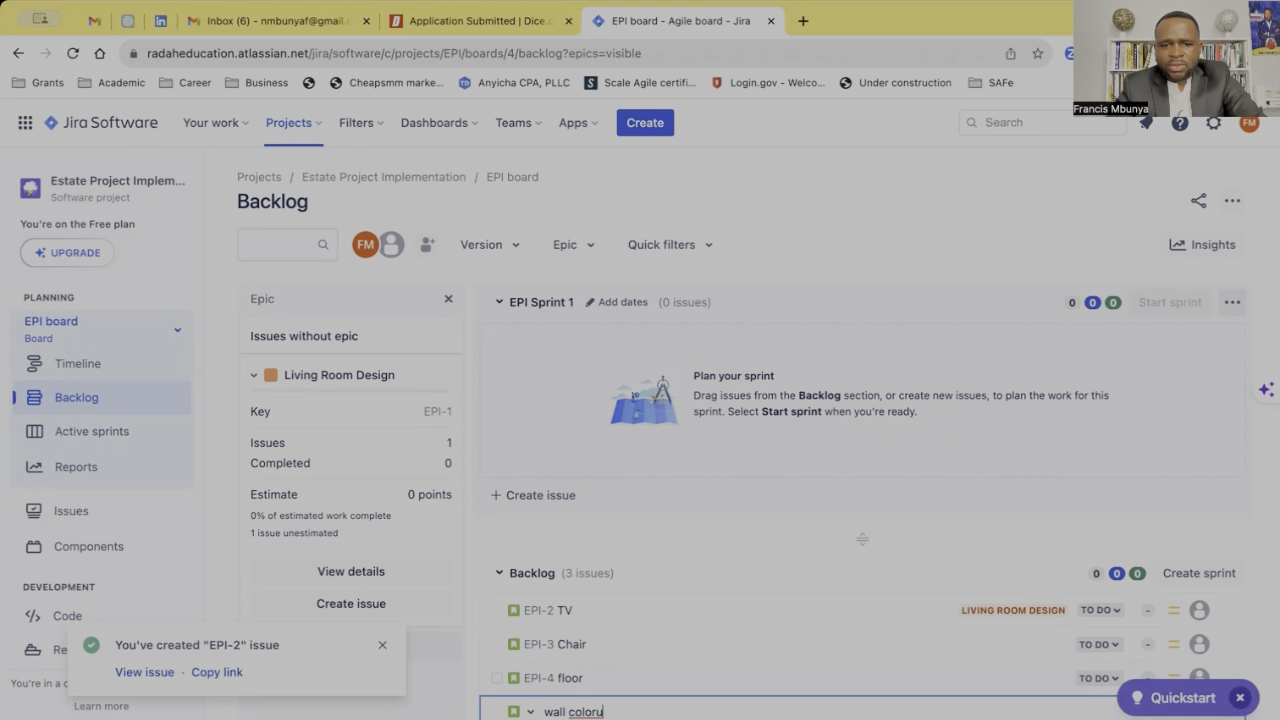
pyautogui.press('BackSpace')
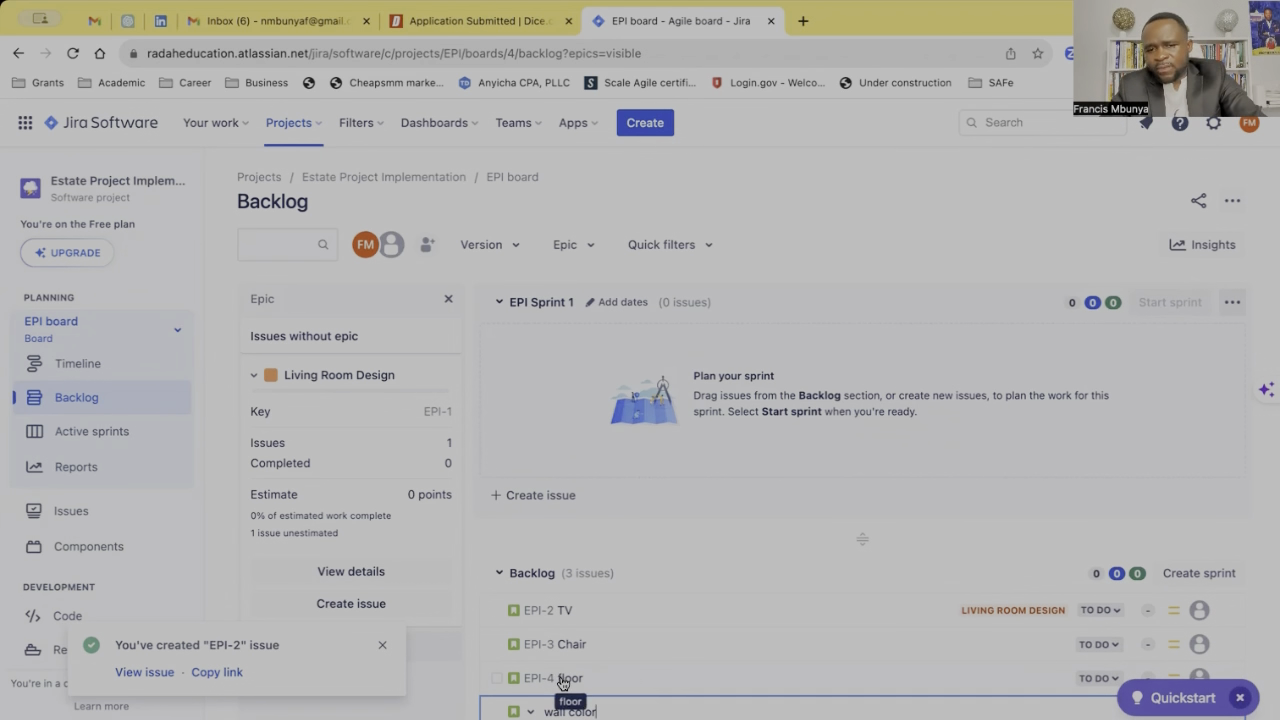
pyautogui.press('Return')
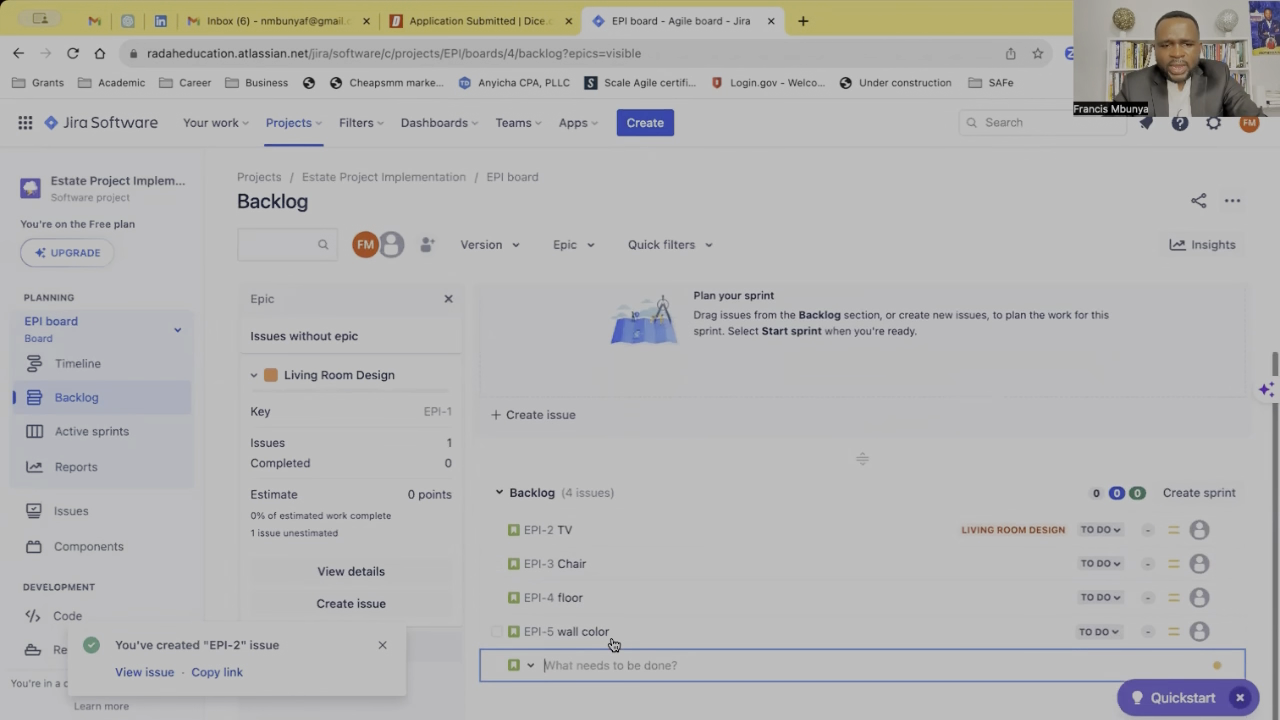
# Add two stories named "decor" and "light" to the end of the backlog
pyautogui.write('dec')
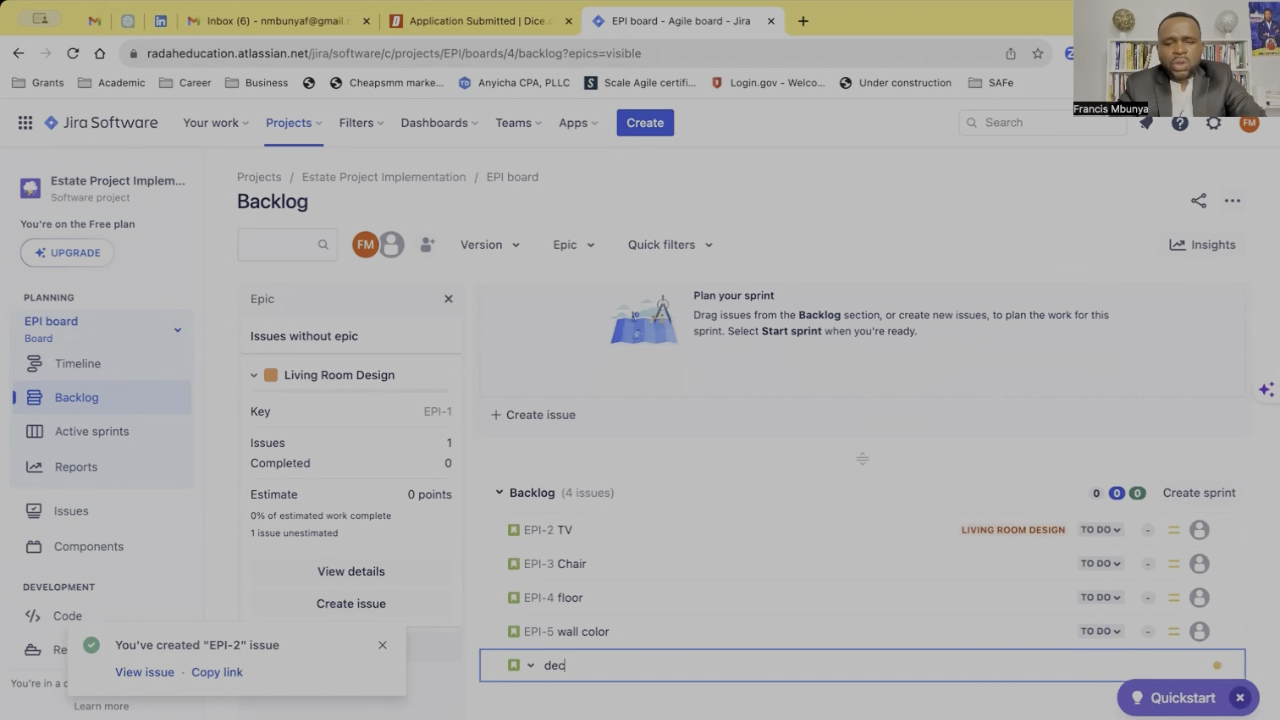
pyautogui.write('or')
pyautogui.press('Return')
pyautogui.write('ligh')
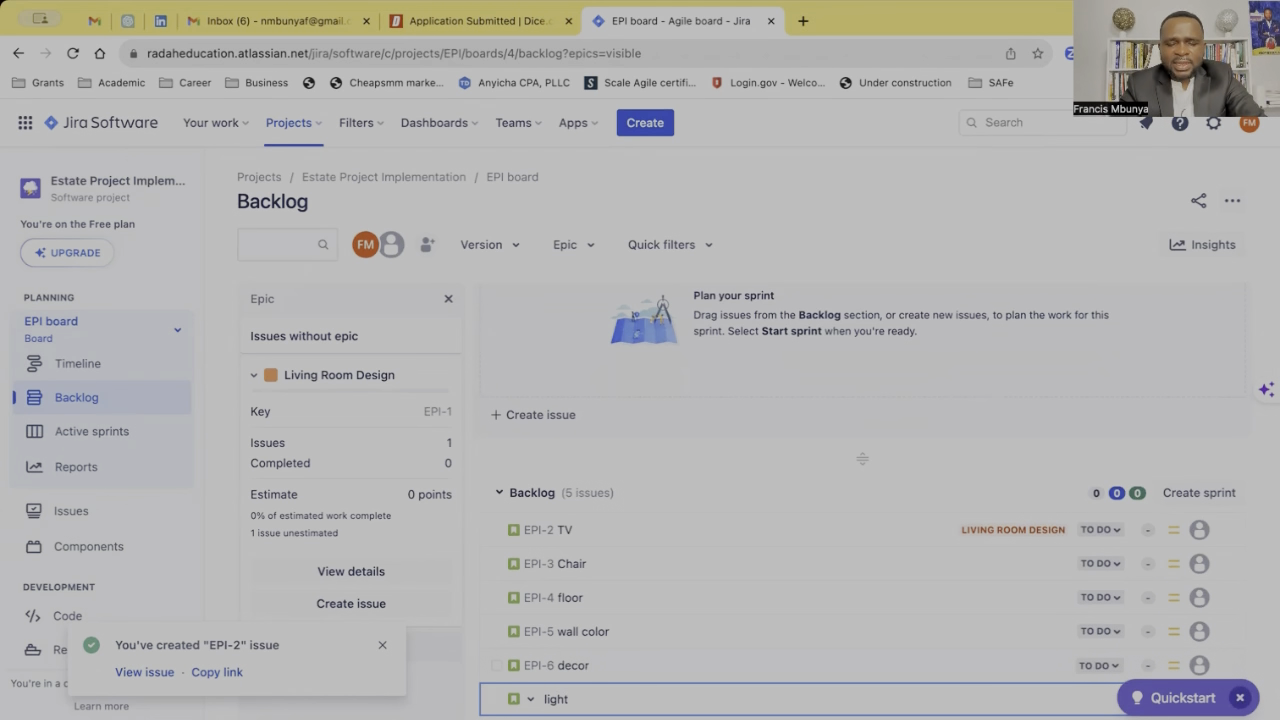
pyautogui.write('t')
pyautogui.press('Return')
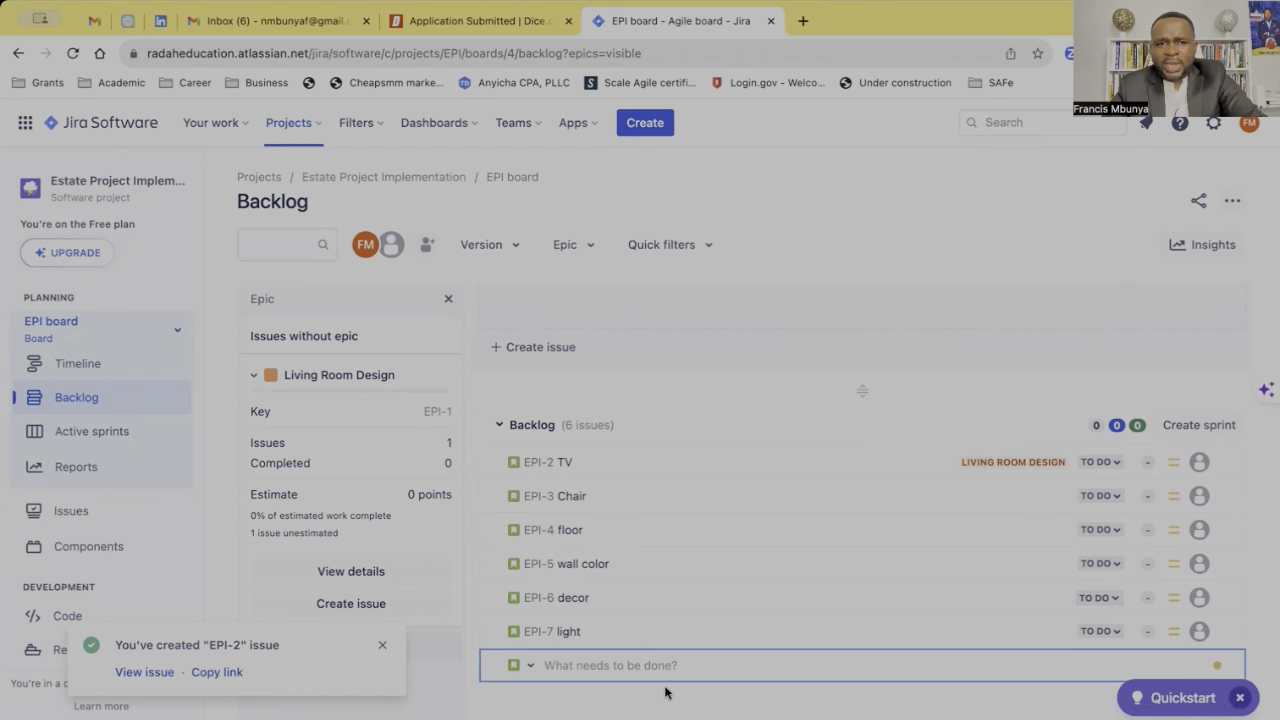
# Add two stories named "door design" and "window design" to the end of the backlog
pyautogui.write('door')
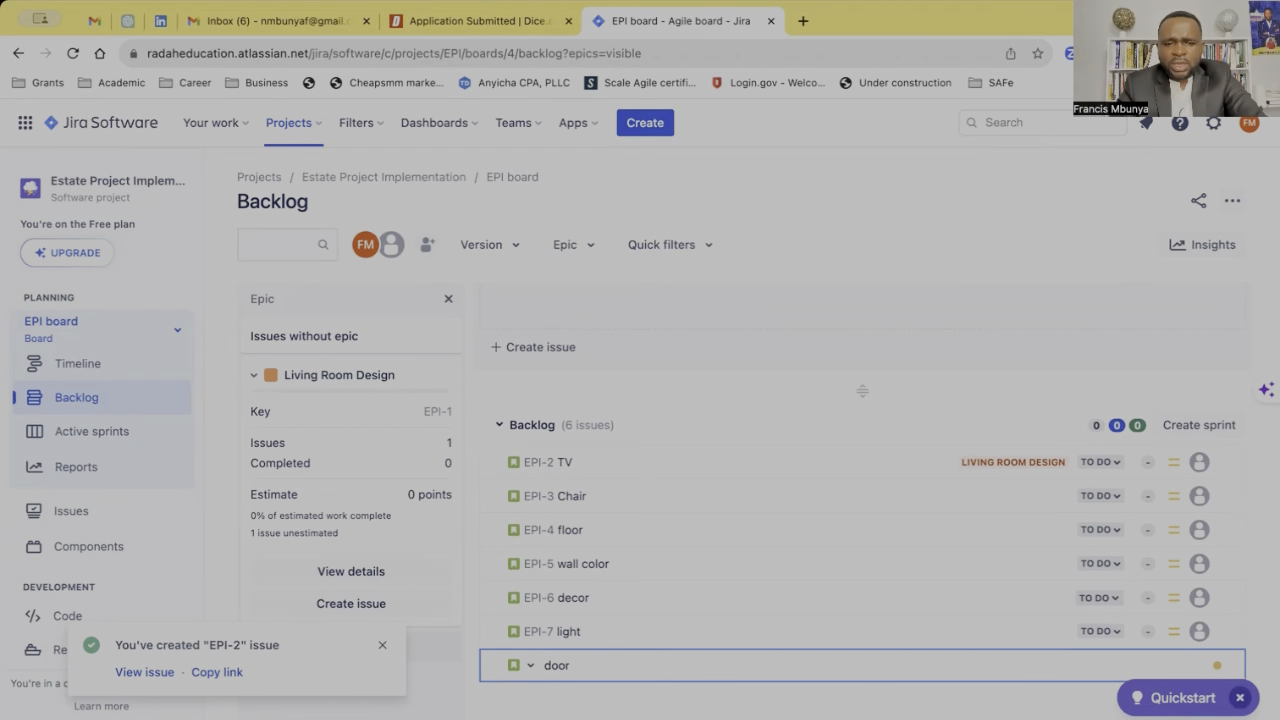
pyautogui.write(' design')
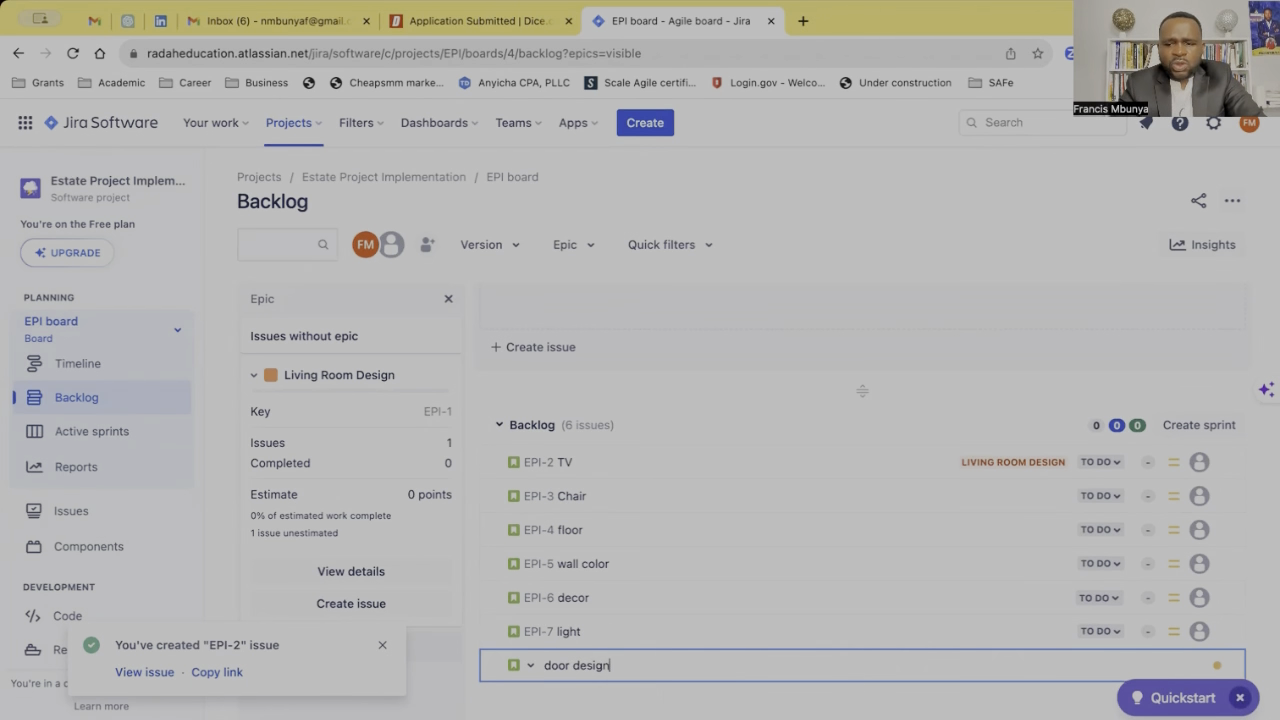
pyautogui.press('Return')
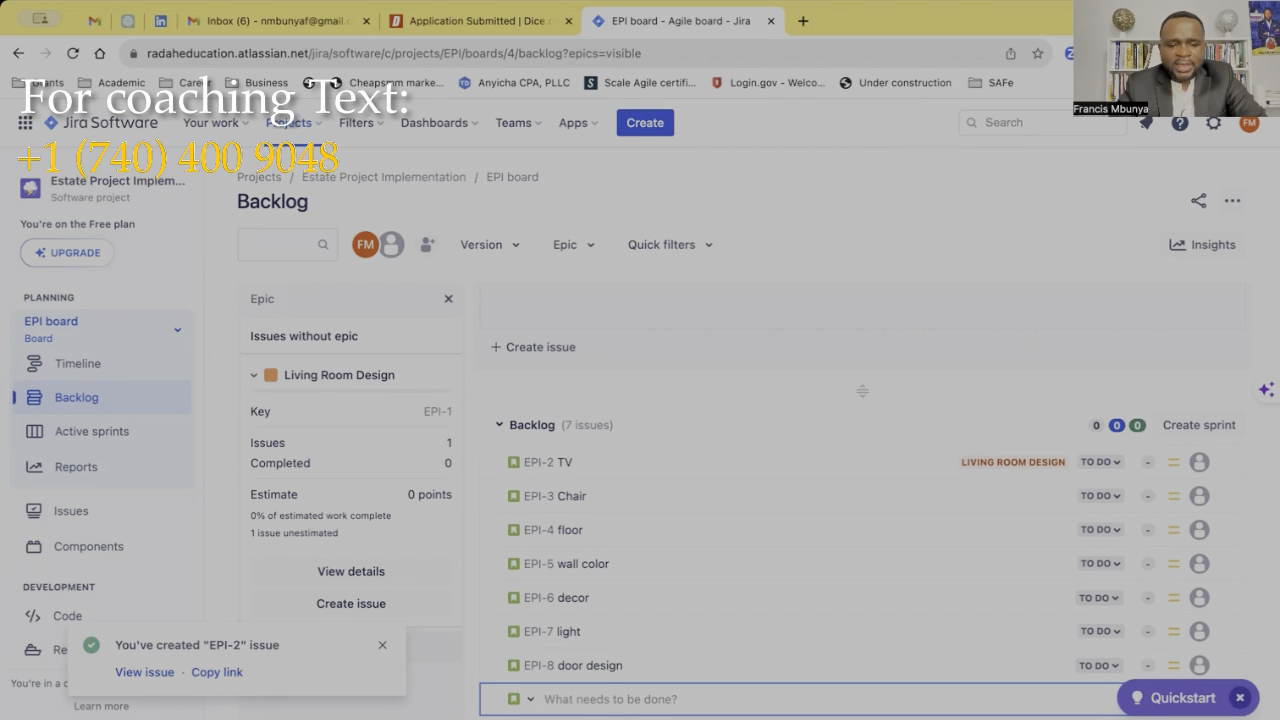
pyautogui.write('win')
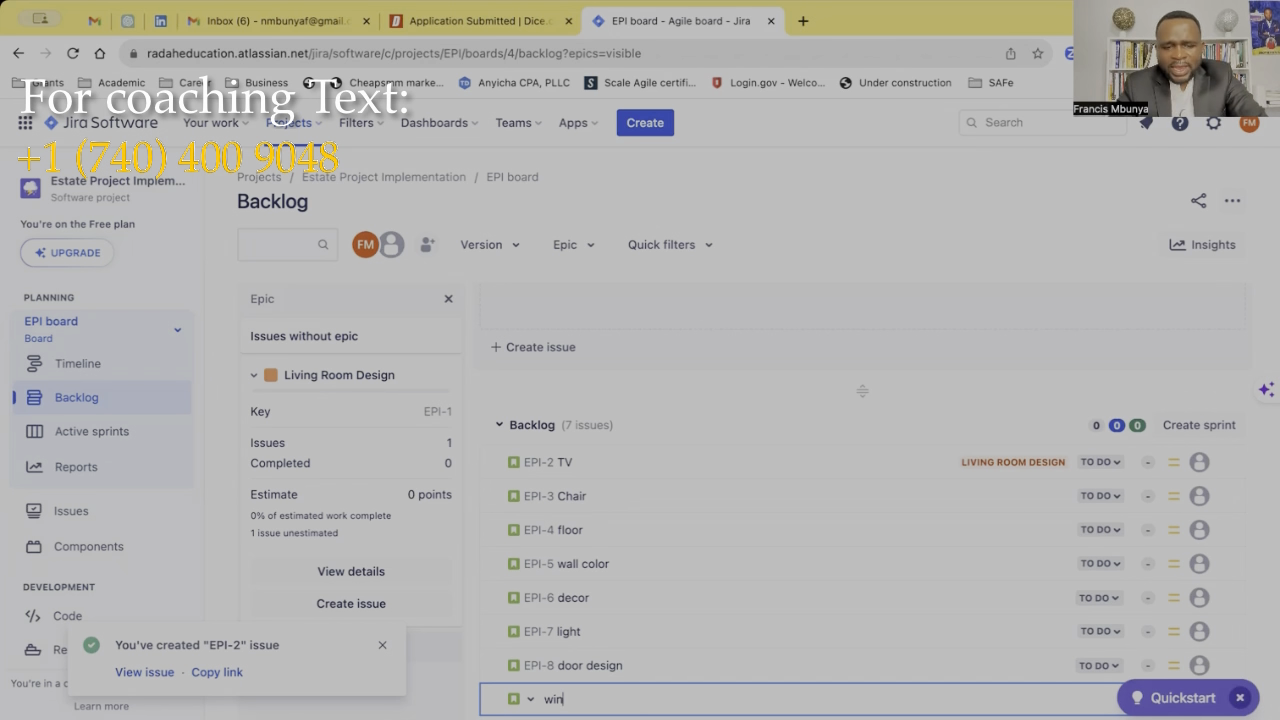
pyautogui.write('dow ')
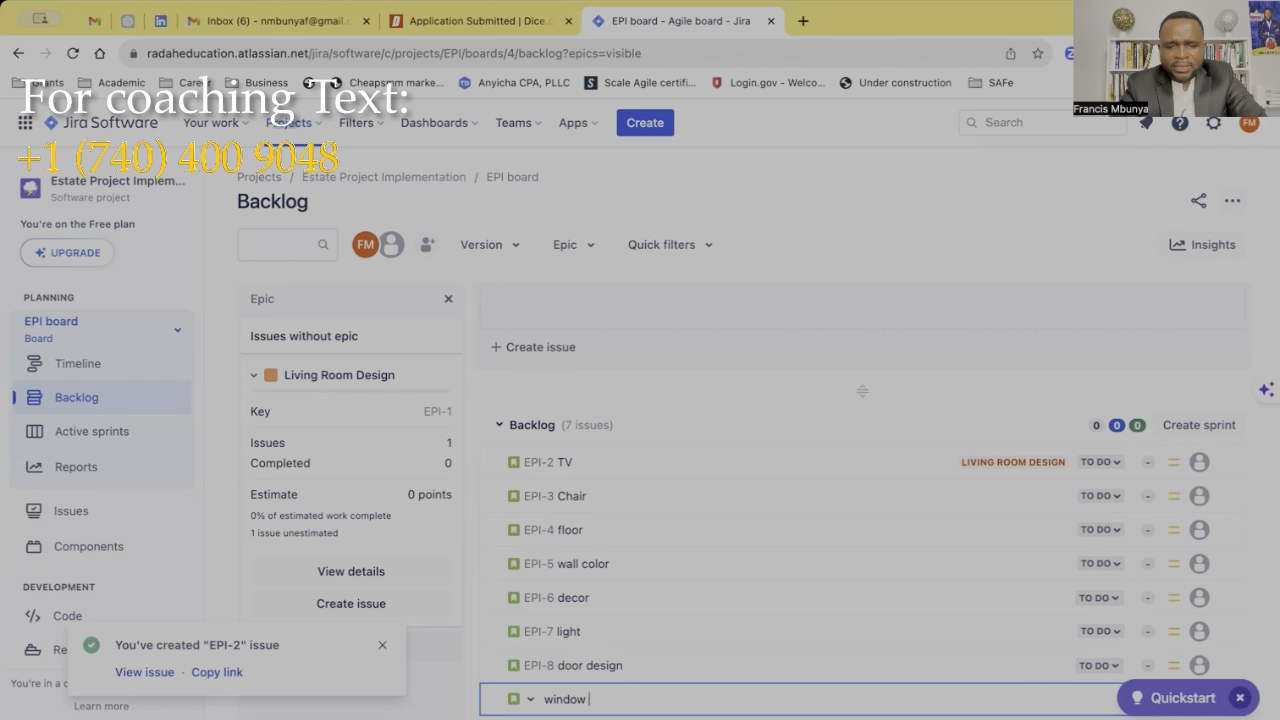
pyautogui.write('design')
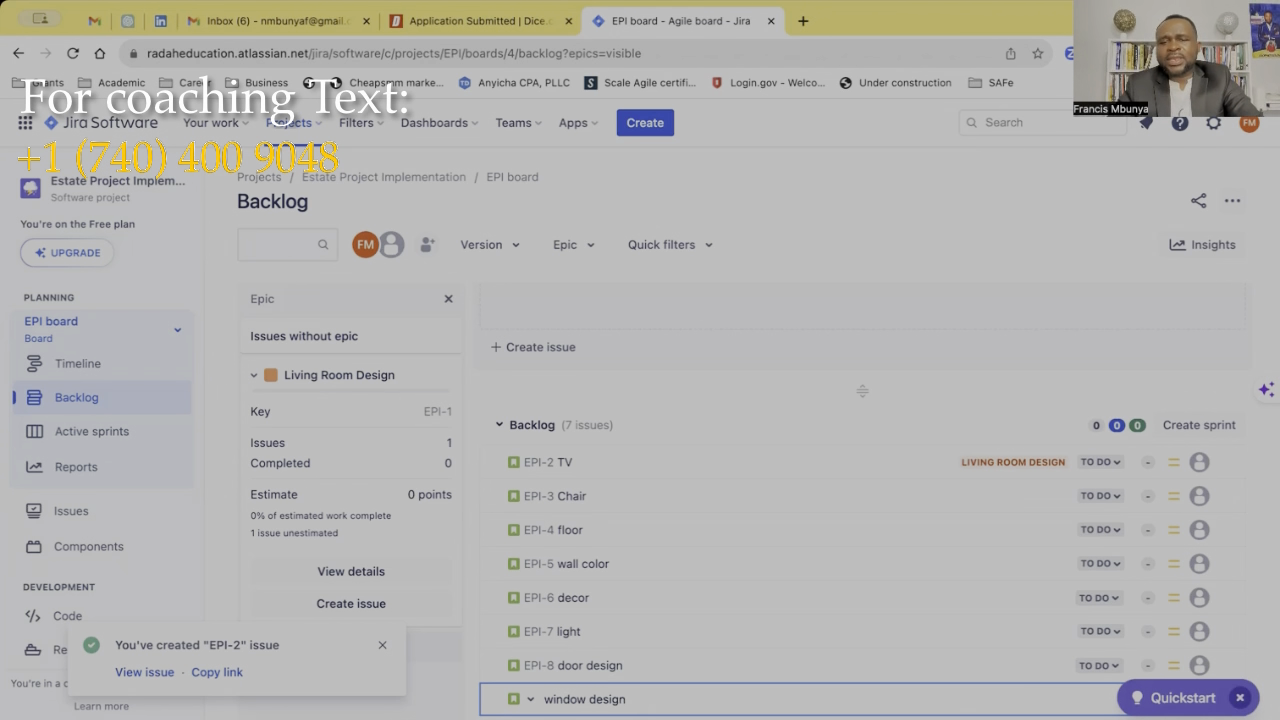
pyautogui.press('Return')
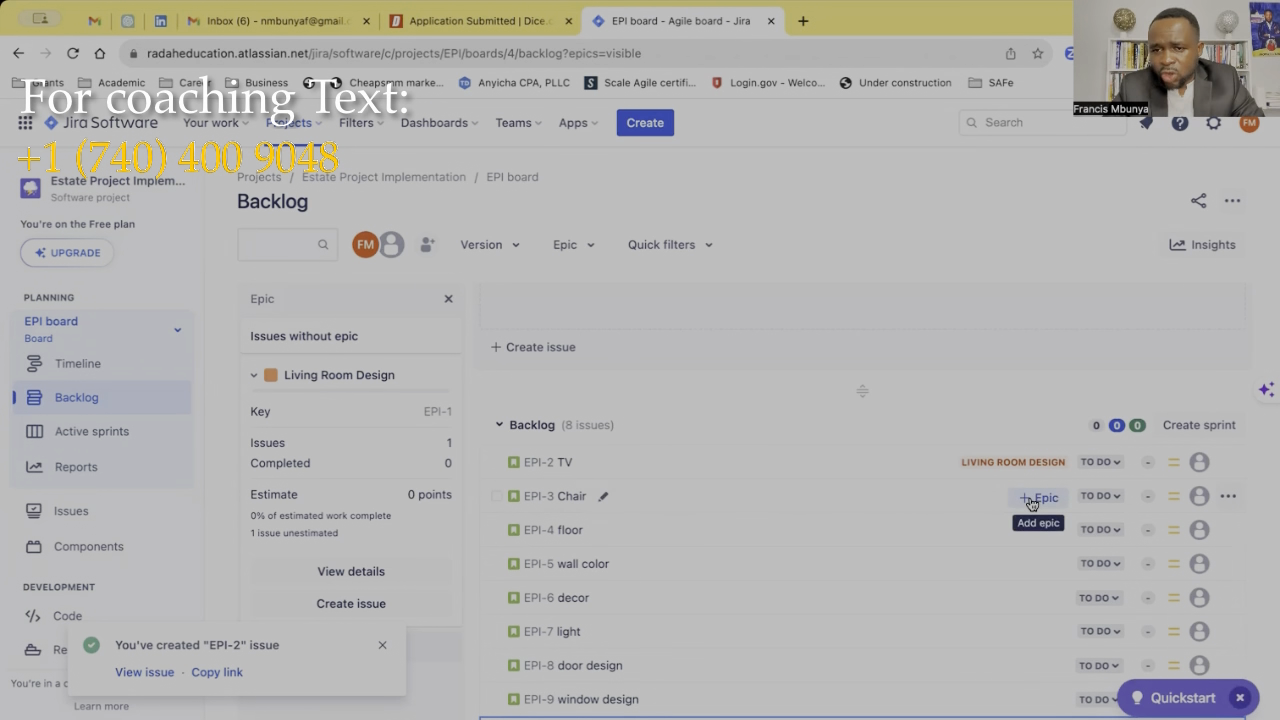
# Link the Chair, floor and wall color stories to the Living Room Design epic
pyautogui.click(1031, 503)
pyautogui.click(1066, 558)
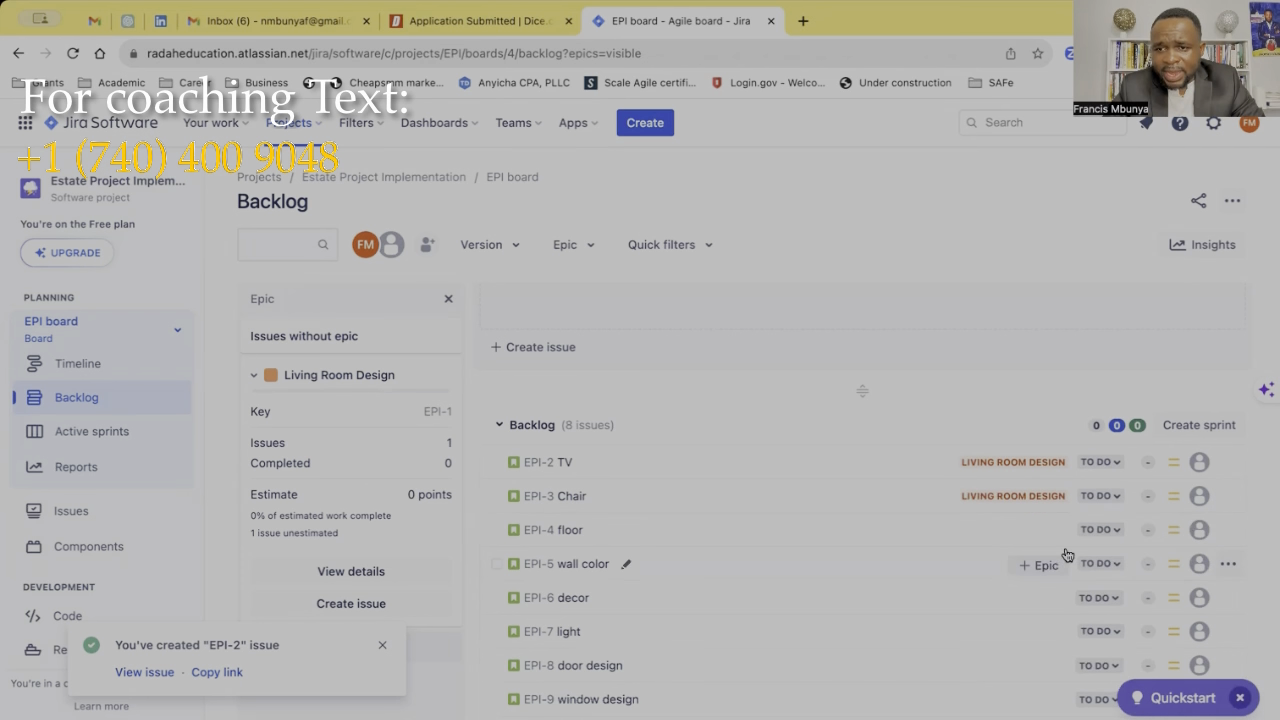
pyautogui.click(1045, 530)
pyautogui.click(1065, 596)
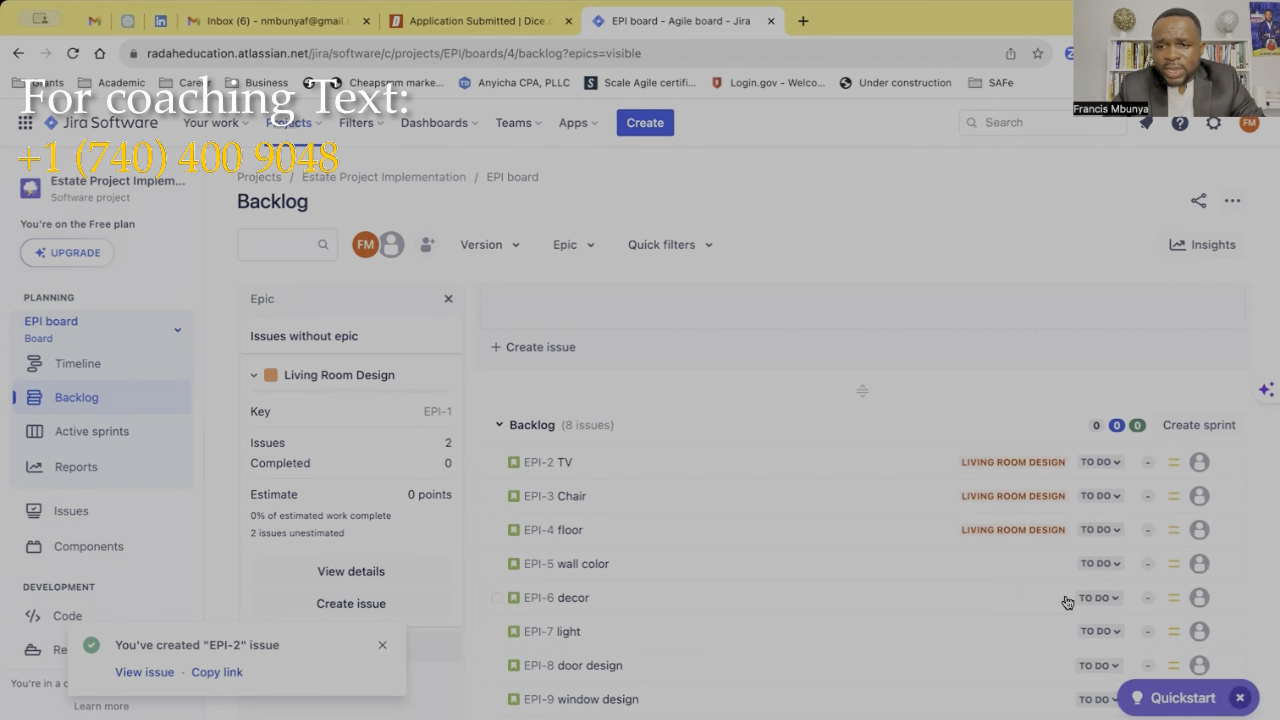
pyautogui.click(1045, 564)
pyautogui.click(1066, 624)
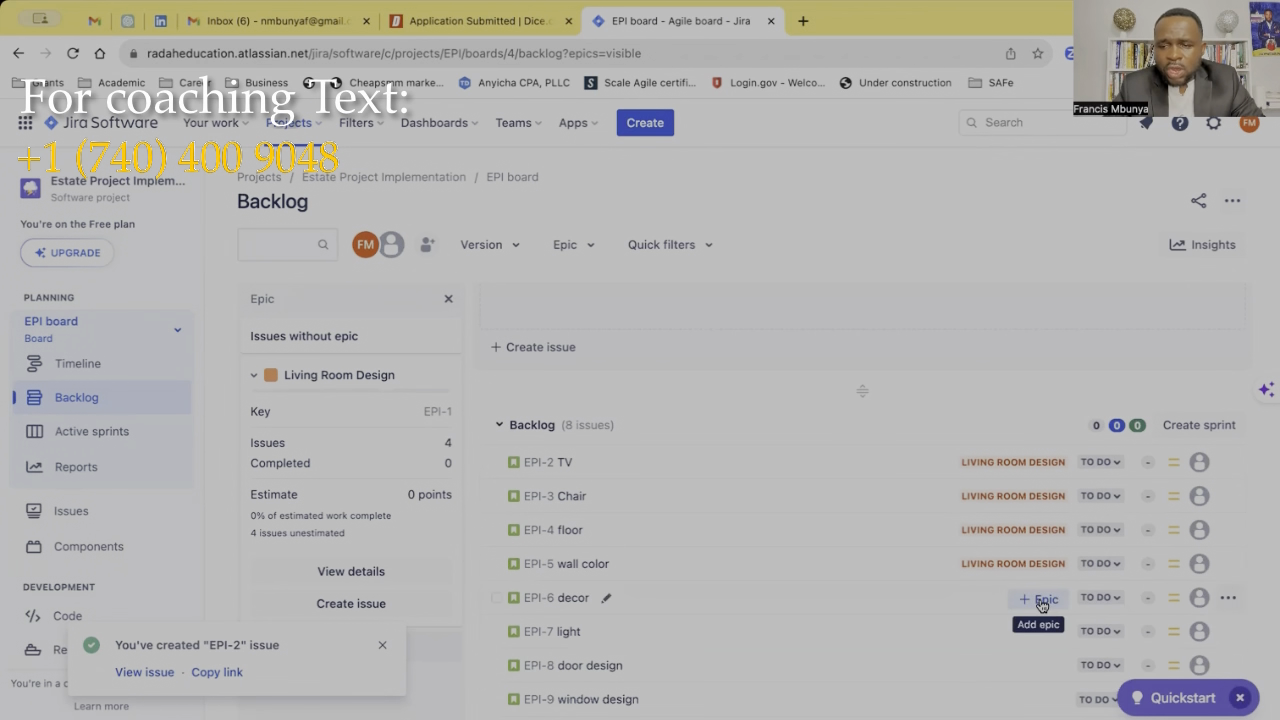
# Link the decor, light, door design and window design stories to the Living Room Design epic
pyautogui.click(1042, 599)
pyautogui.click(1055, 658)
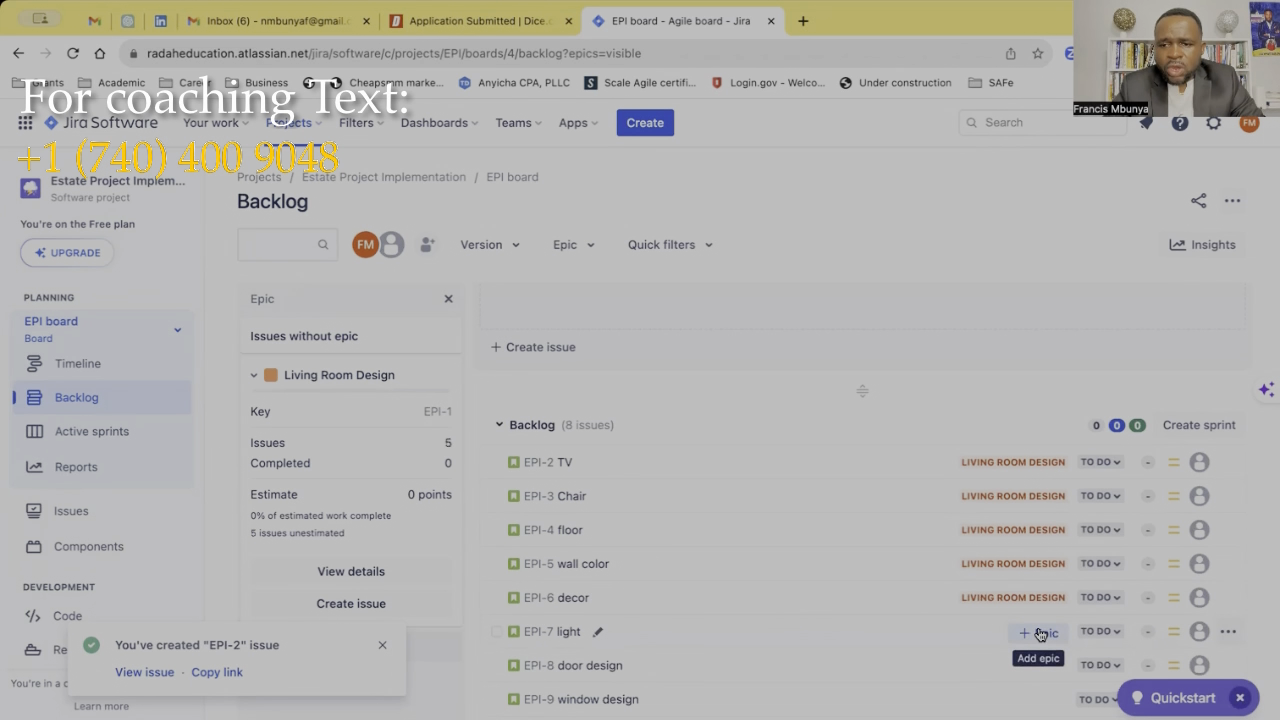
pyautogui.click(1040, 633)
pyautogui.click(1051, 692)
pyautogui.scroll(-1, 966, 627)
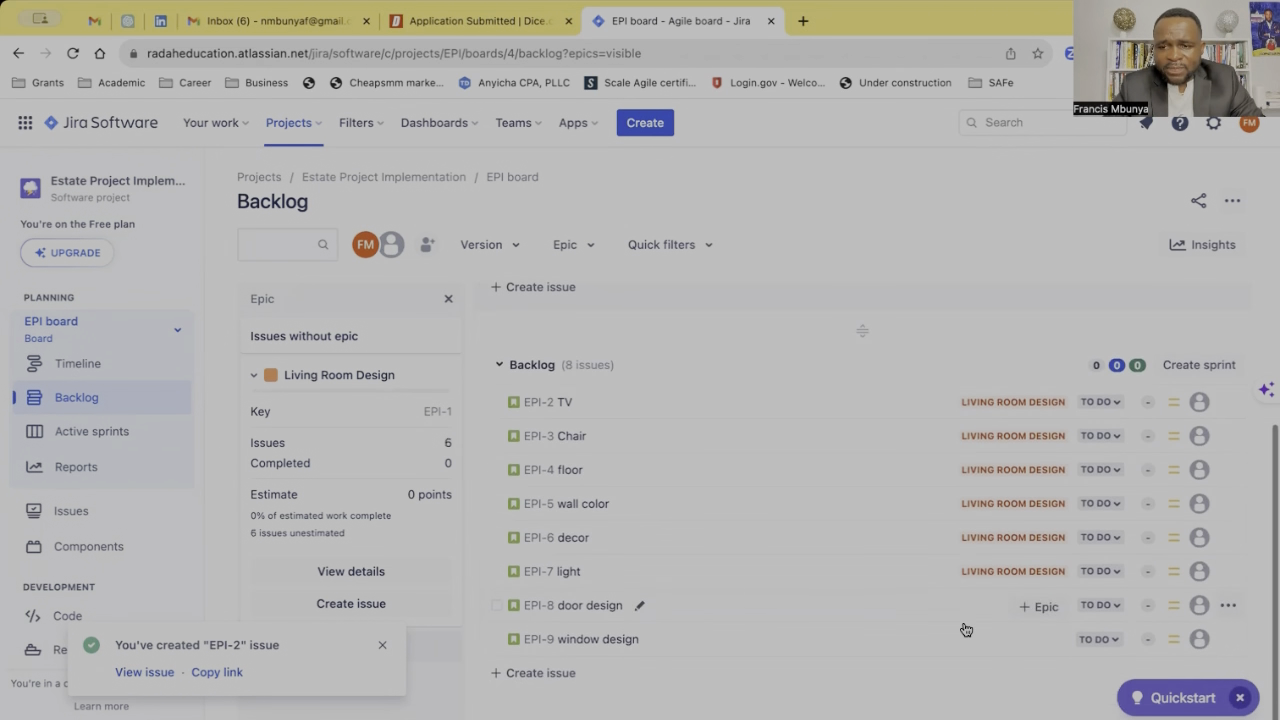
pyautogui.click(1040, 605)
pyautogui.click(1056, 674)
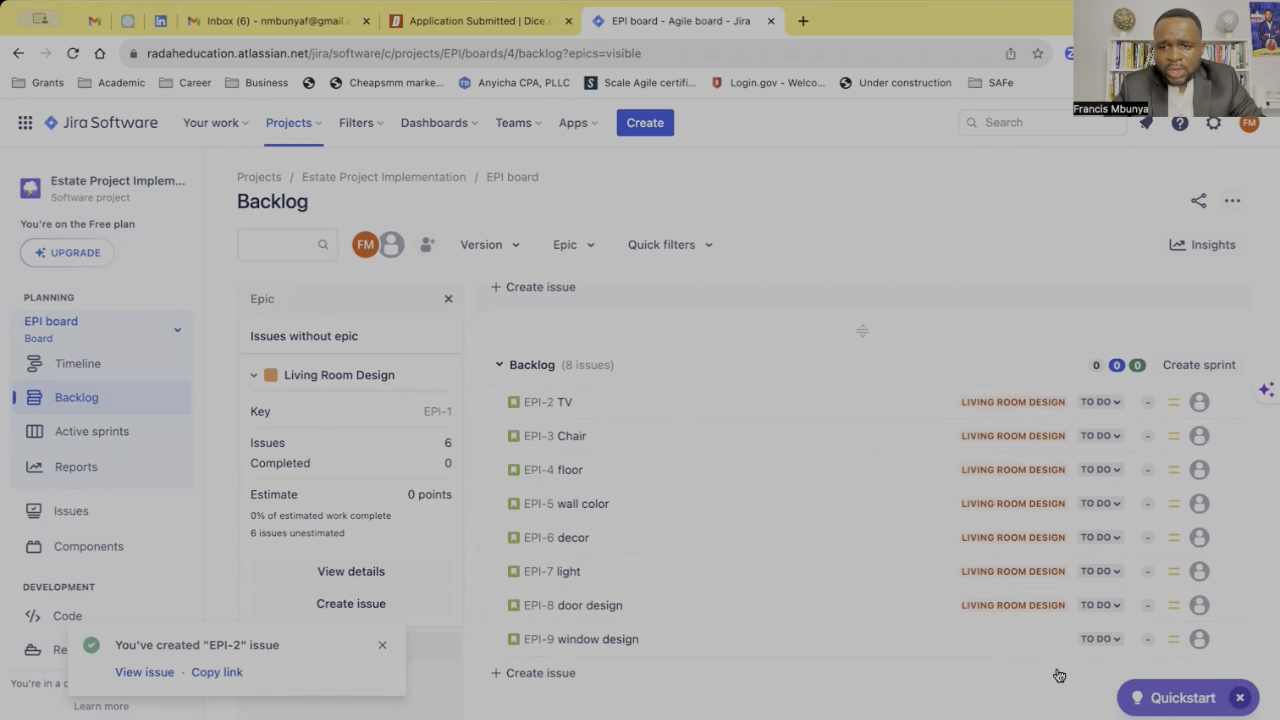
pyautogui.click(1040, 639)
pyautogui.click(1053, 697)
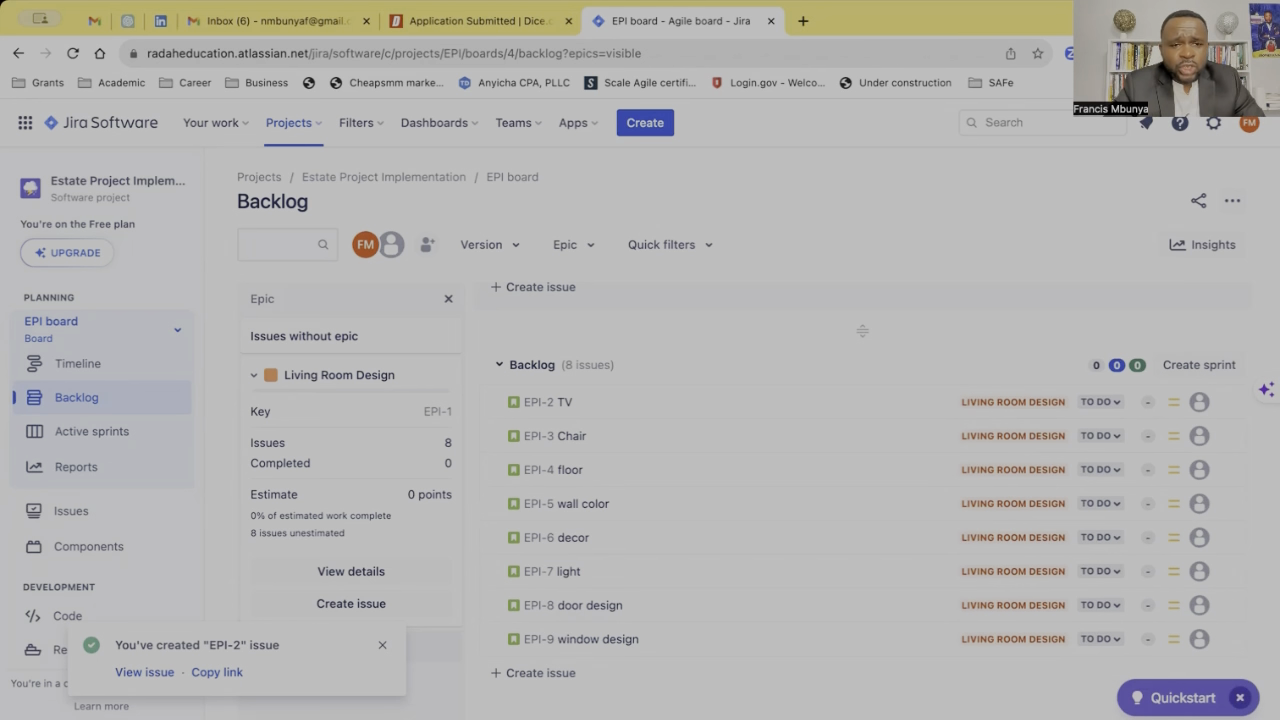
# Hide the epic list and the issue-created notification, and move the wall color story to the top of the backlog
pyautogui.click(448, 298)
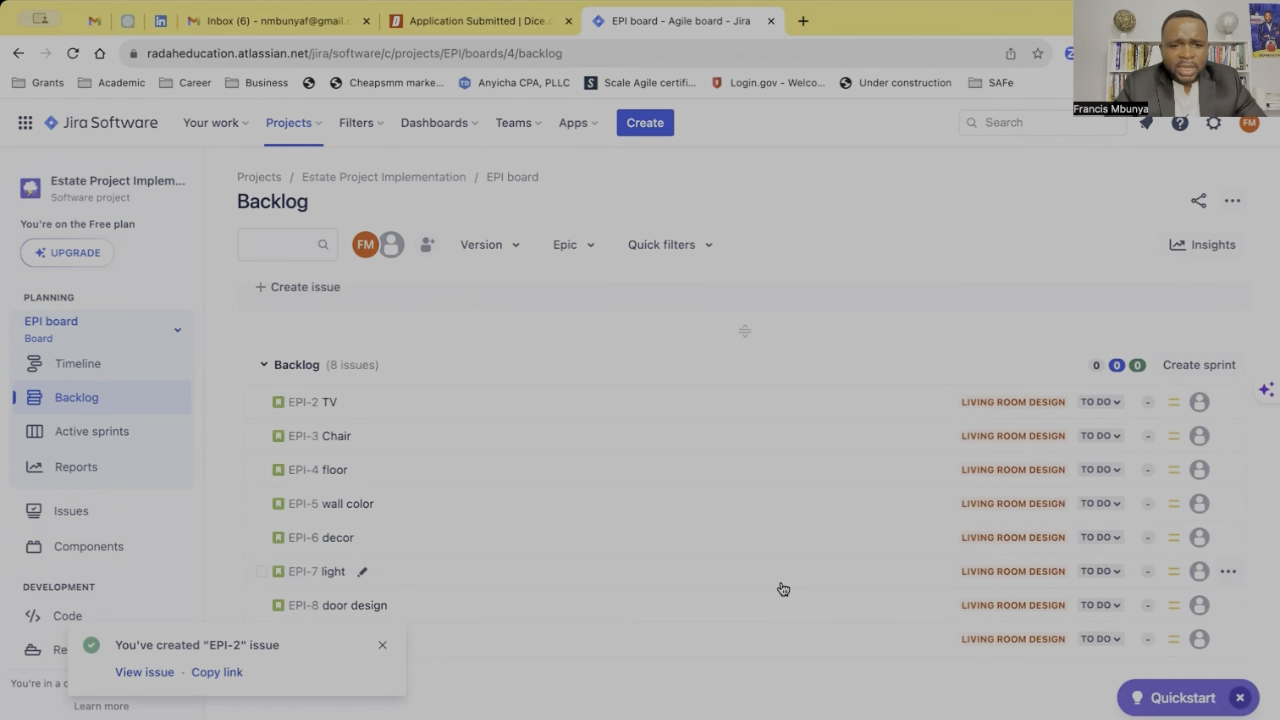
pyautogui.click(382, 645)
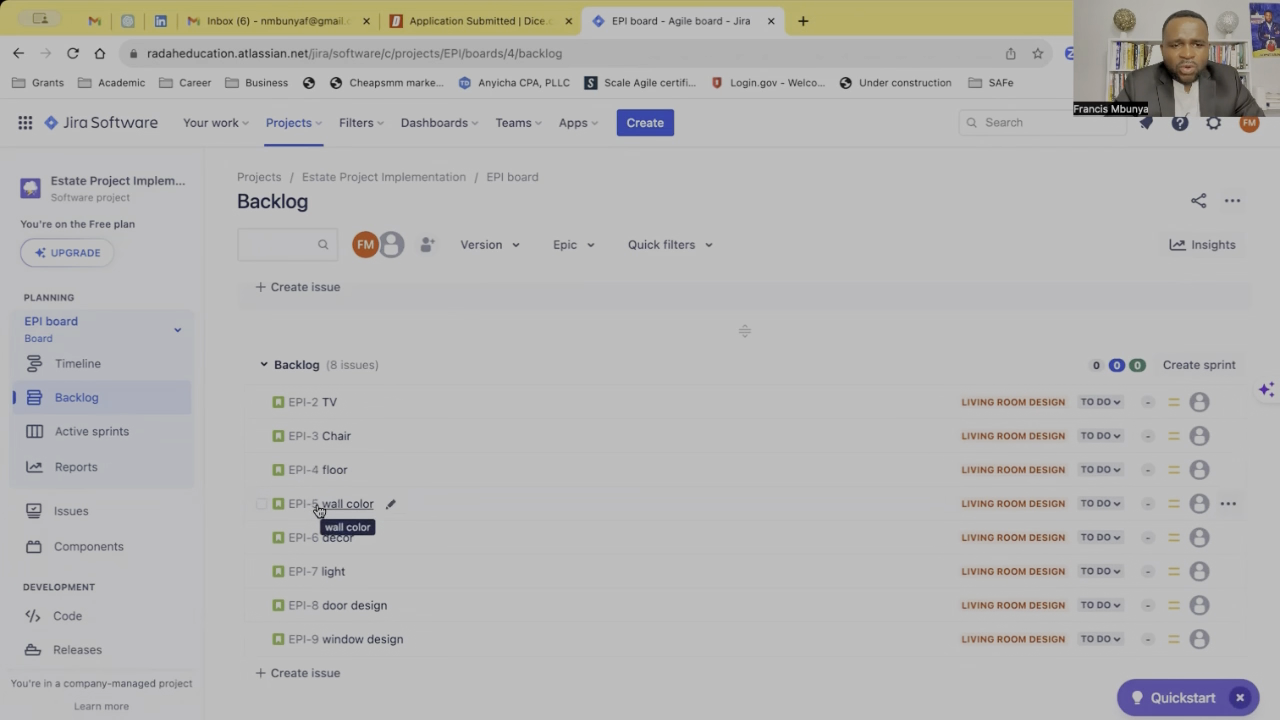
pyautogui.moveTo(318, 511); pyautogui.dragTo(326, 432)
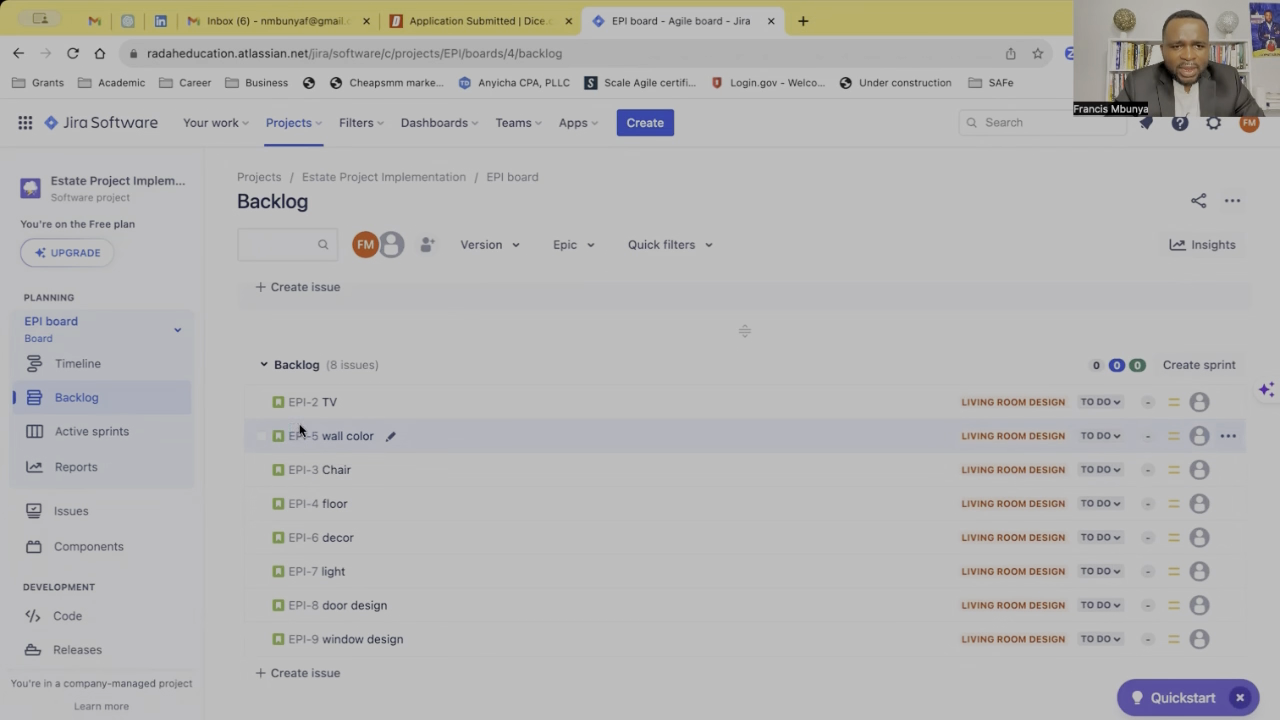
pyautogui.moveTo(300, 430); pyautogui.dragTo(302, 394)
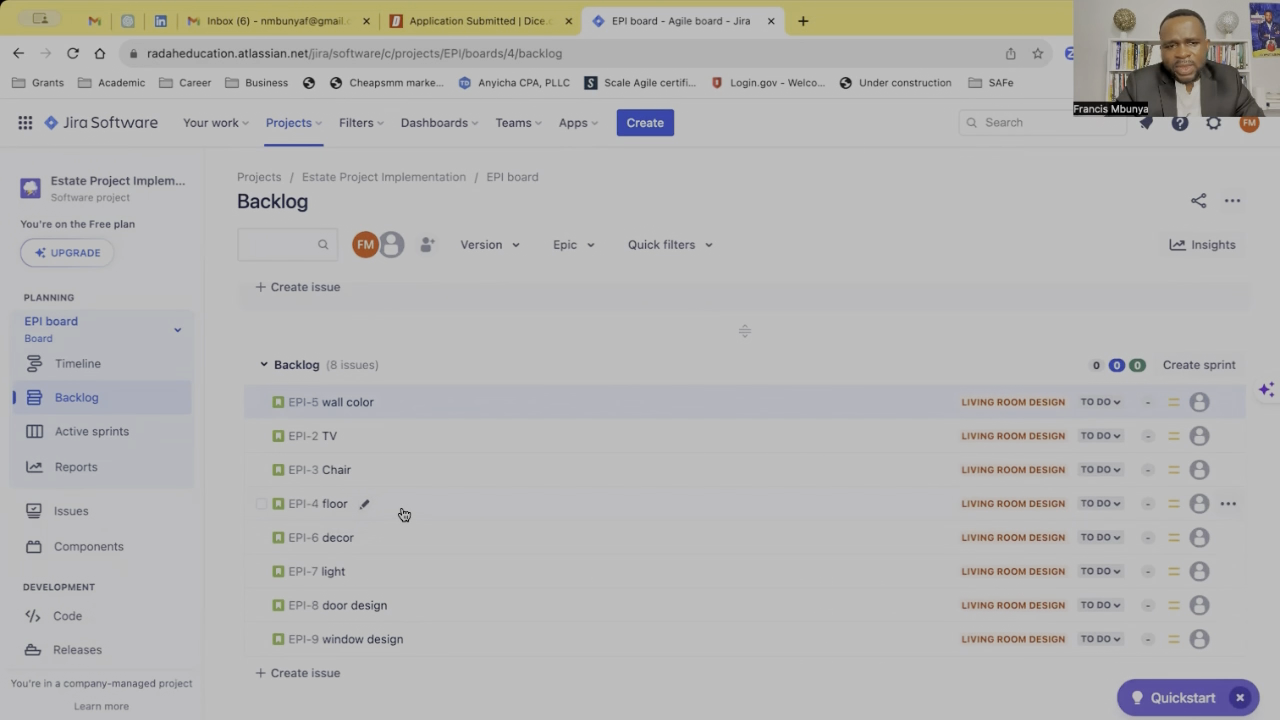
# Rank the floor story above wall color, with window design first and door design second in the backlog
pyautogui.moveTo(403, 514); pyautogui.dragTo(405, 403)
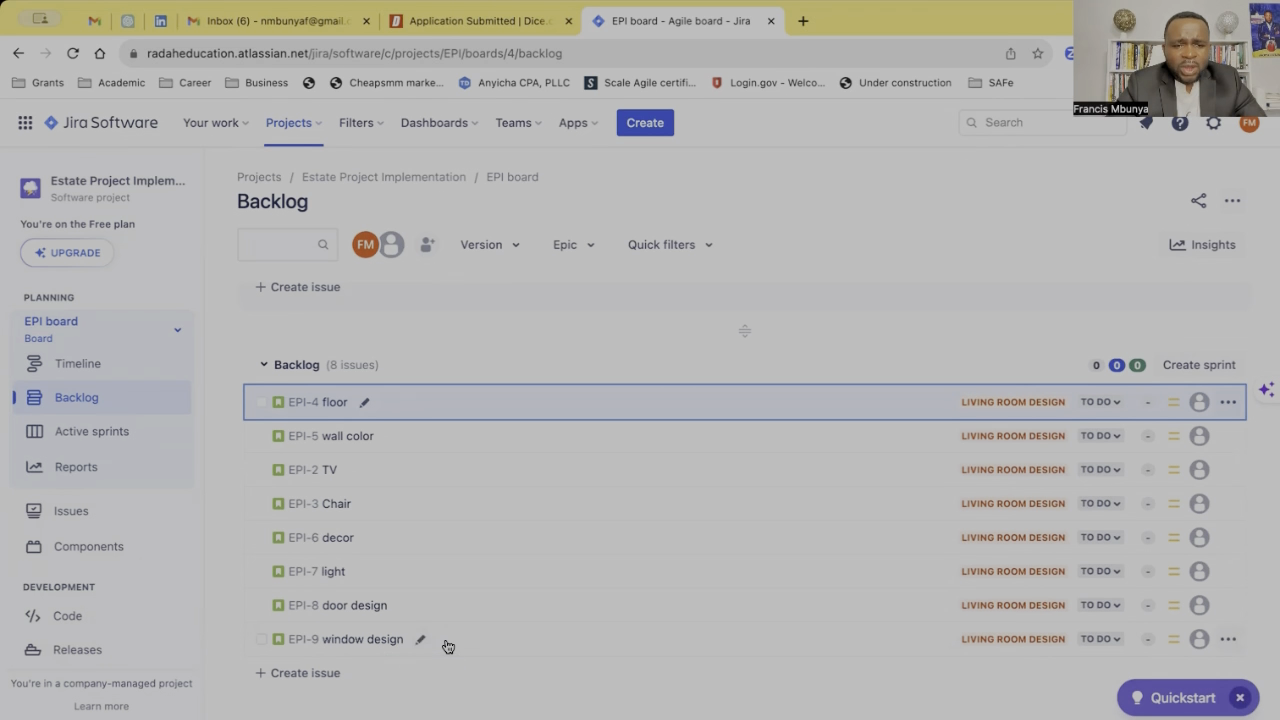
pyautogui.moveTo(346, 637); pyautogui.dragTo(346, 400)
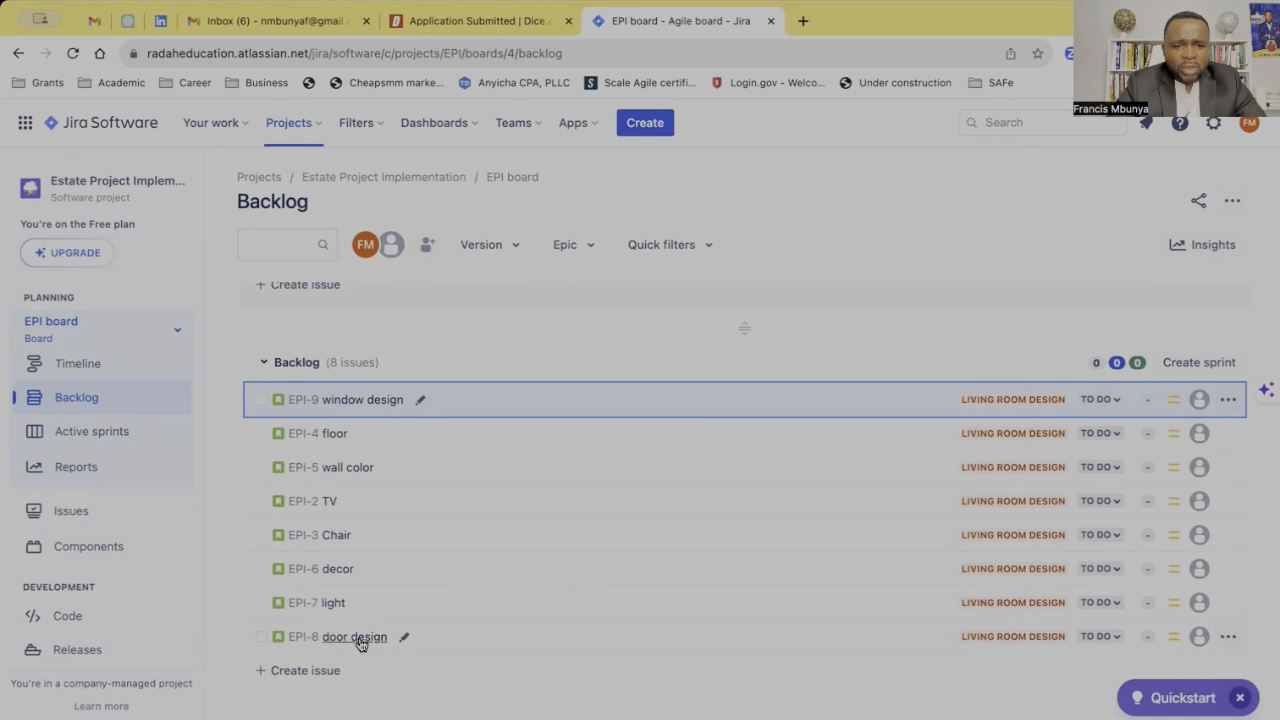
pyautogui.moveTo(352, 637); pyautogui.dragTo(353, 418)
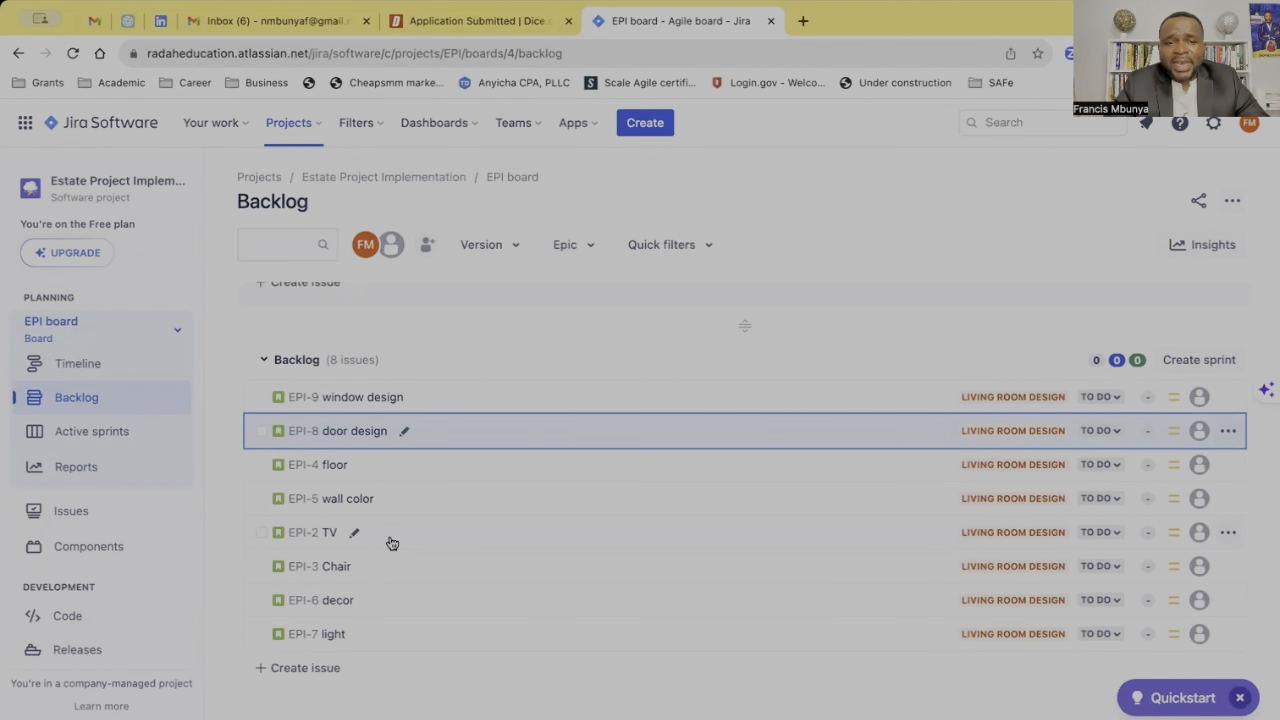
# Open the window design story on its own full page and start editing its description
pyautogui.click(340, 398)
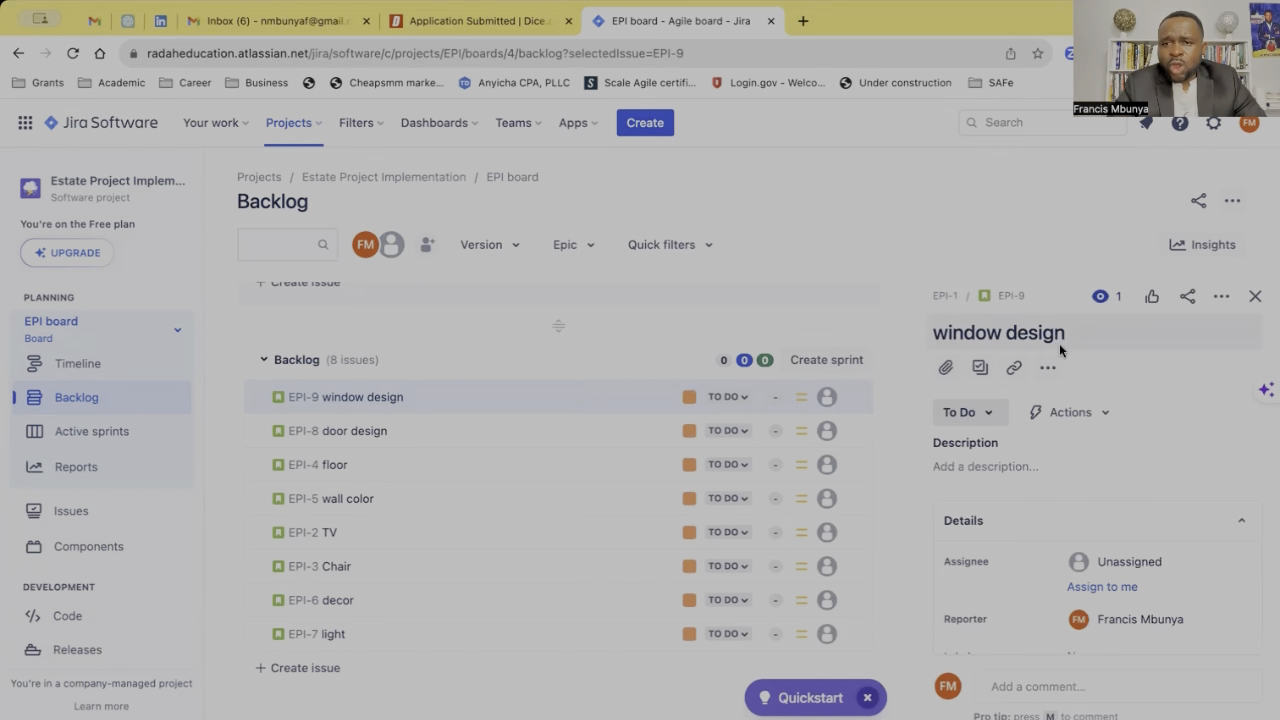
pyautogui.click(1011, 296)
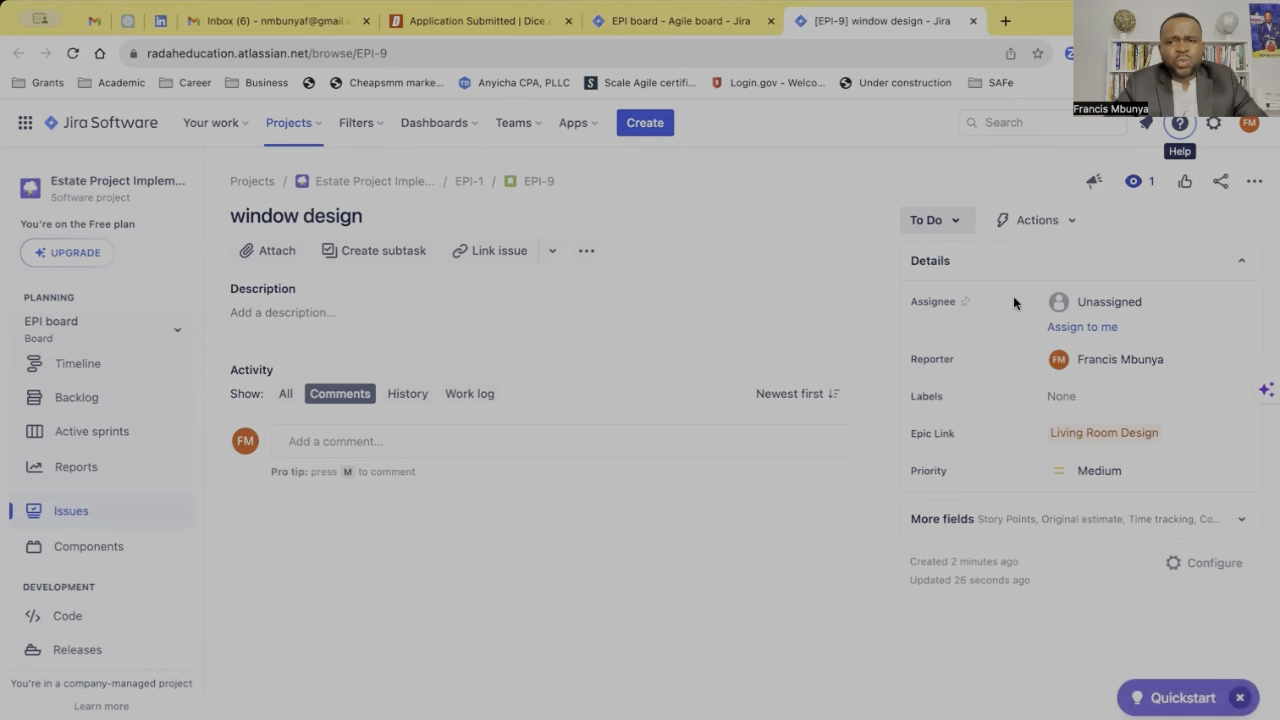
pyautogui.click(287, 311)
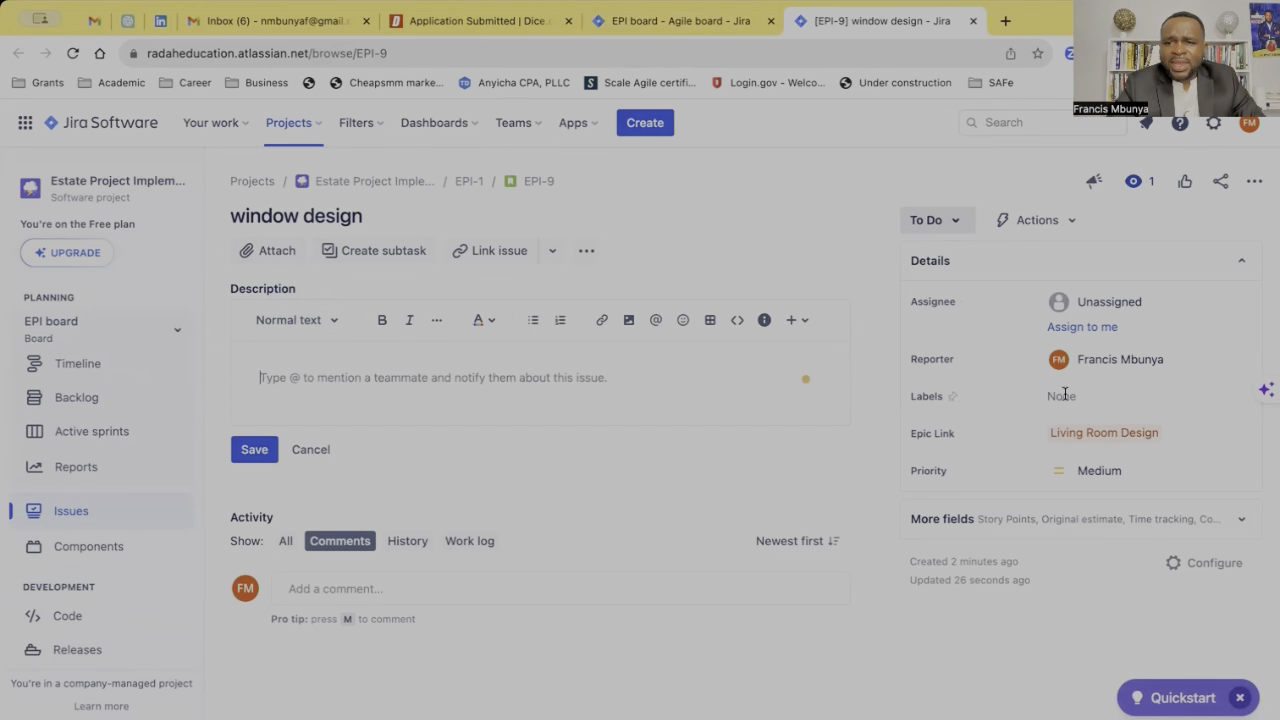
# Set the window design story's priority to Highest and expand its additional fields
pyautogui.click(1105, 468)
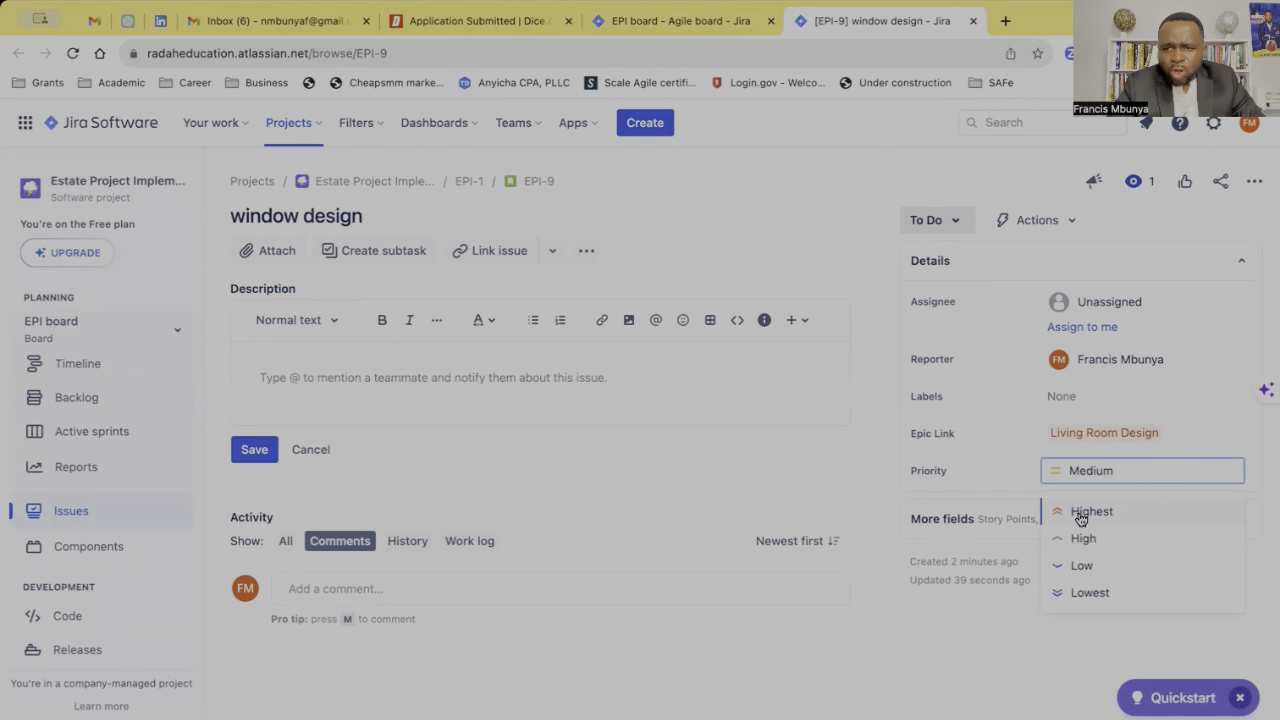
pyautogui.click(1080, 512)
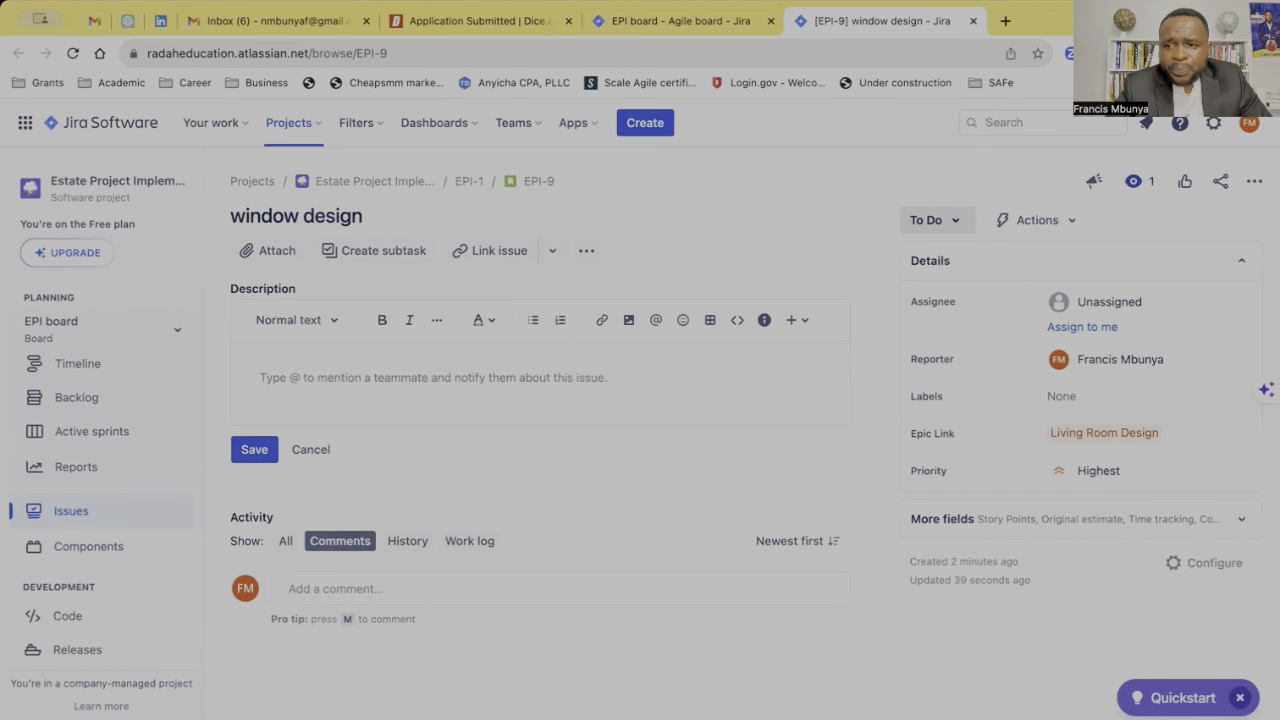
pyautogui.click(1242, 519)
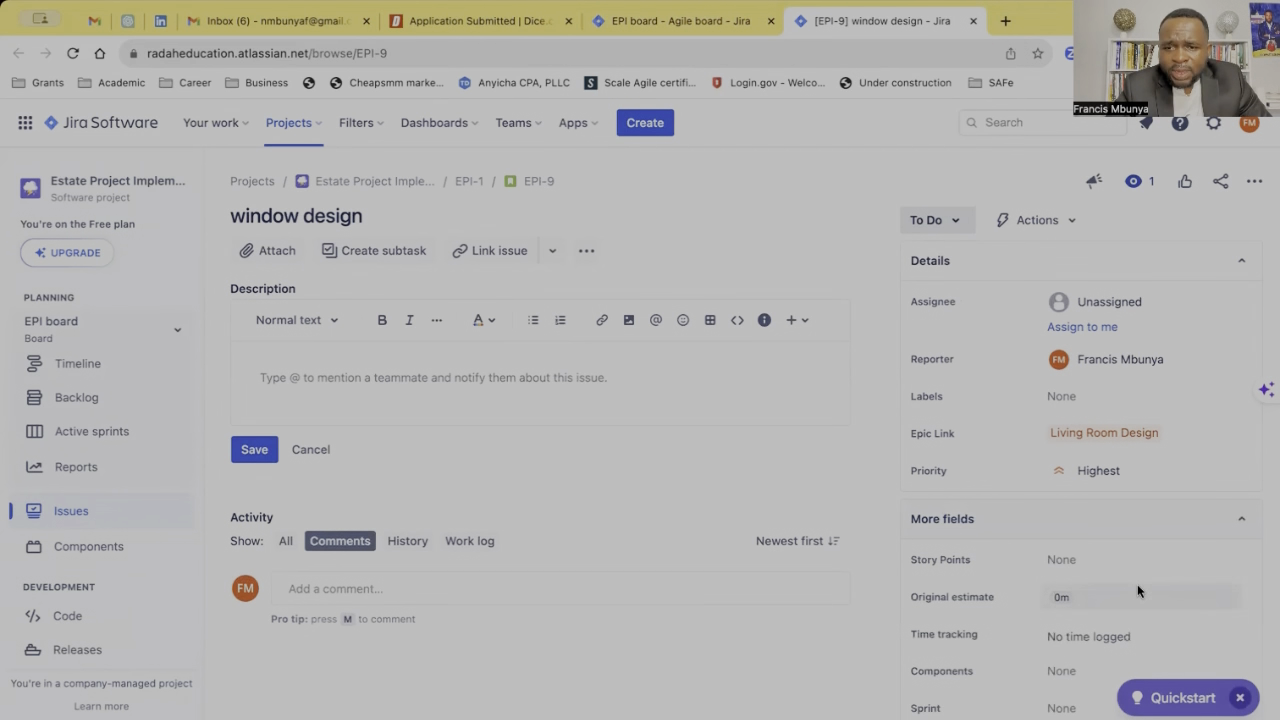
# Return to the project backlog and open the window design story's details beside the list
pyautogui.scroll(-2, 1137, 586)
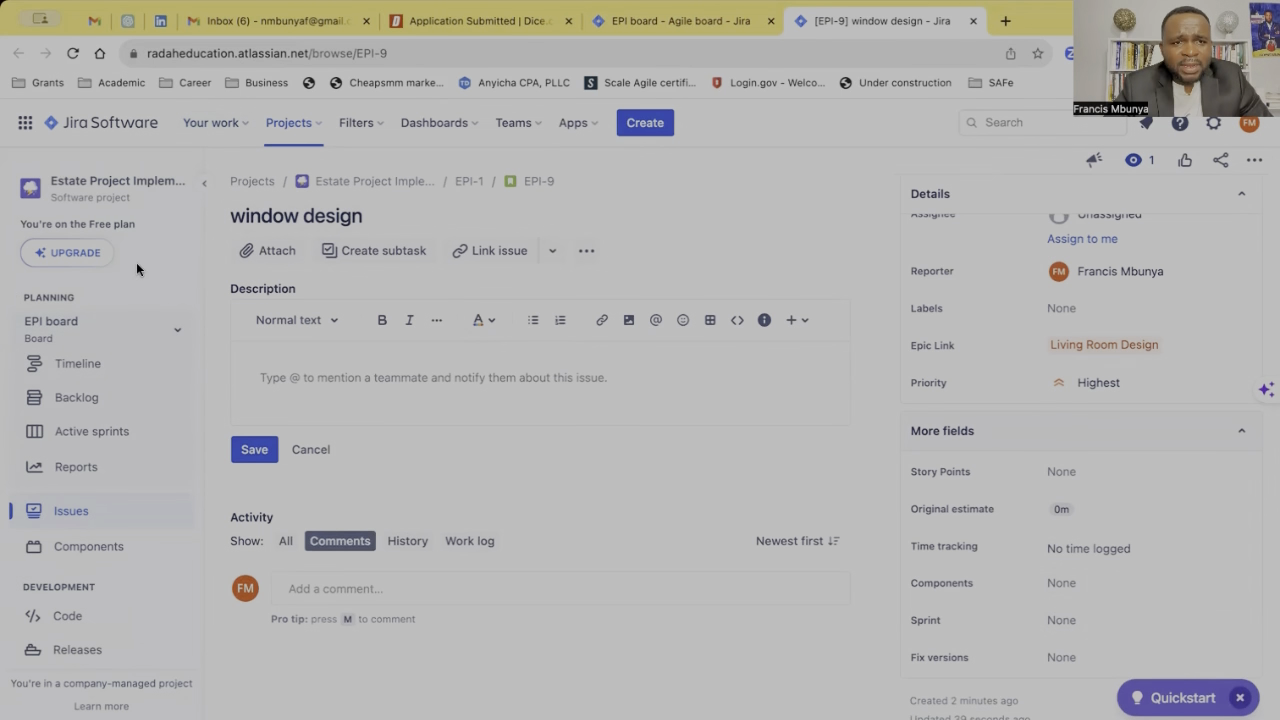
pyautogui.click(78, 400)
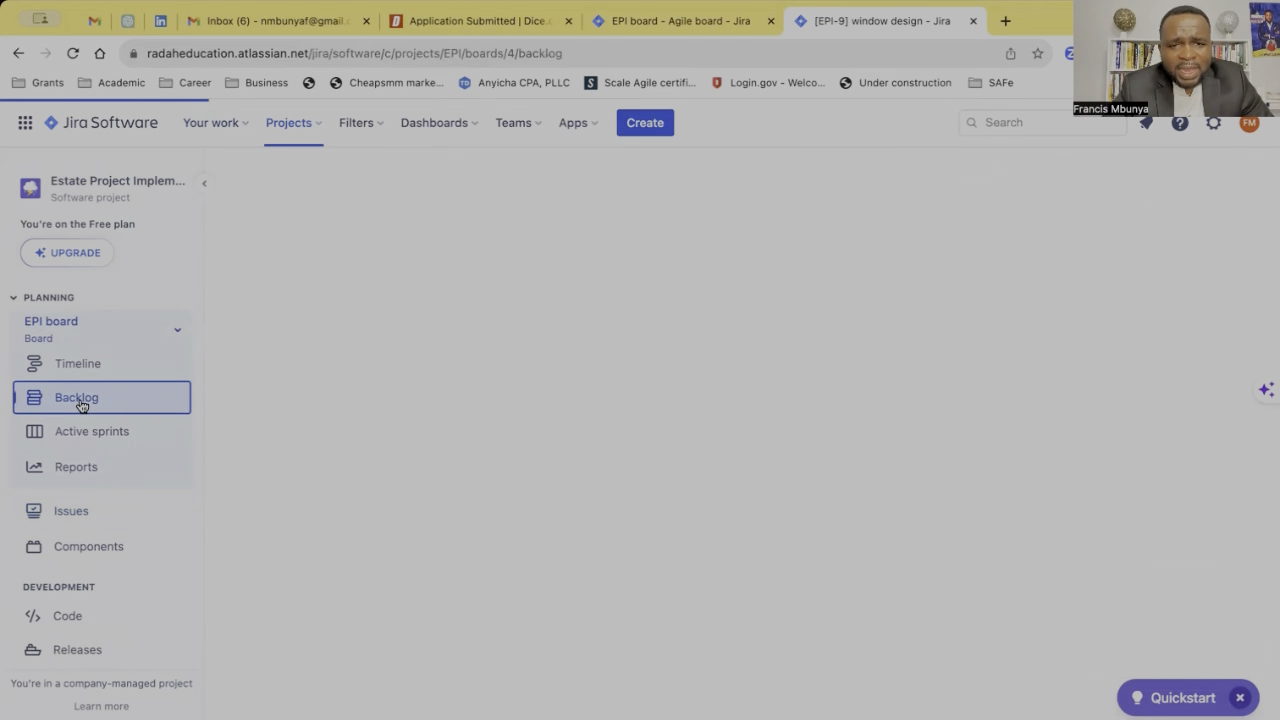
pyautogui.scroll(-2, 478, 421)
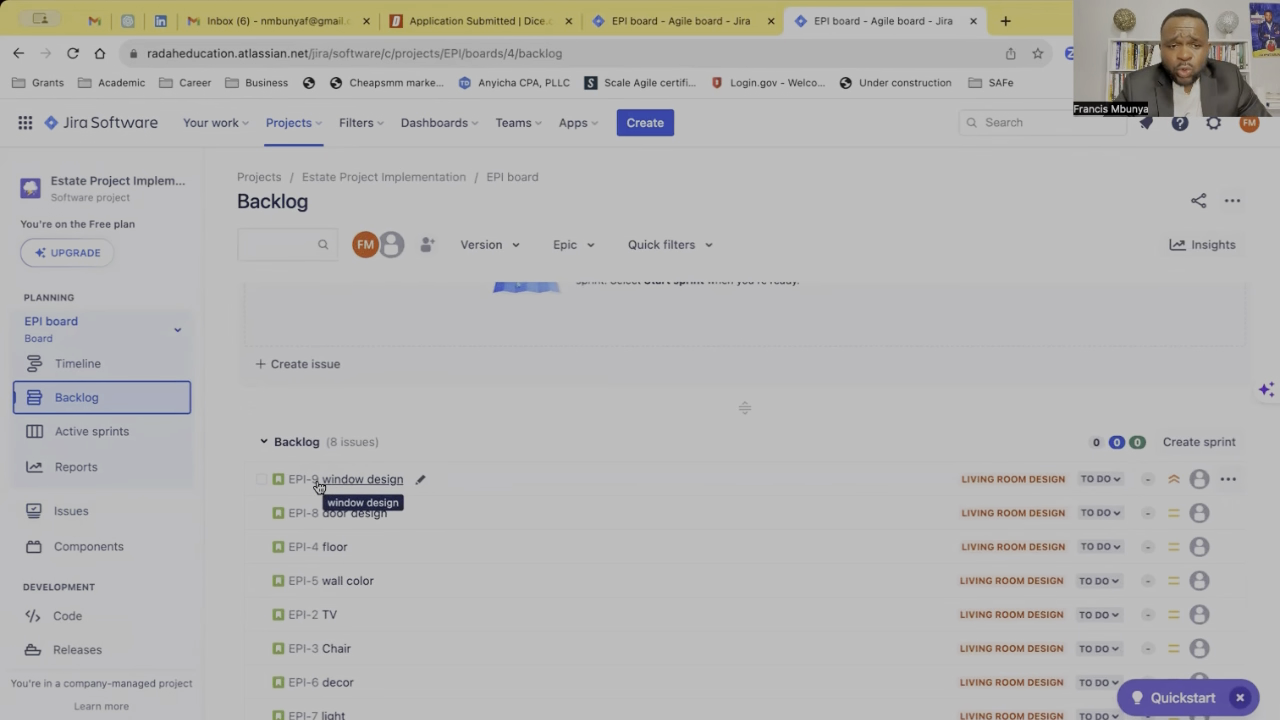
pyautogui.scroll(-1, 343, 443)
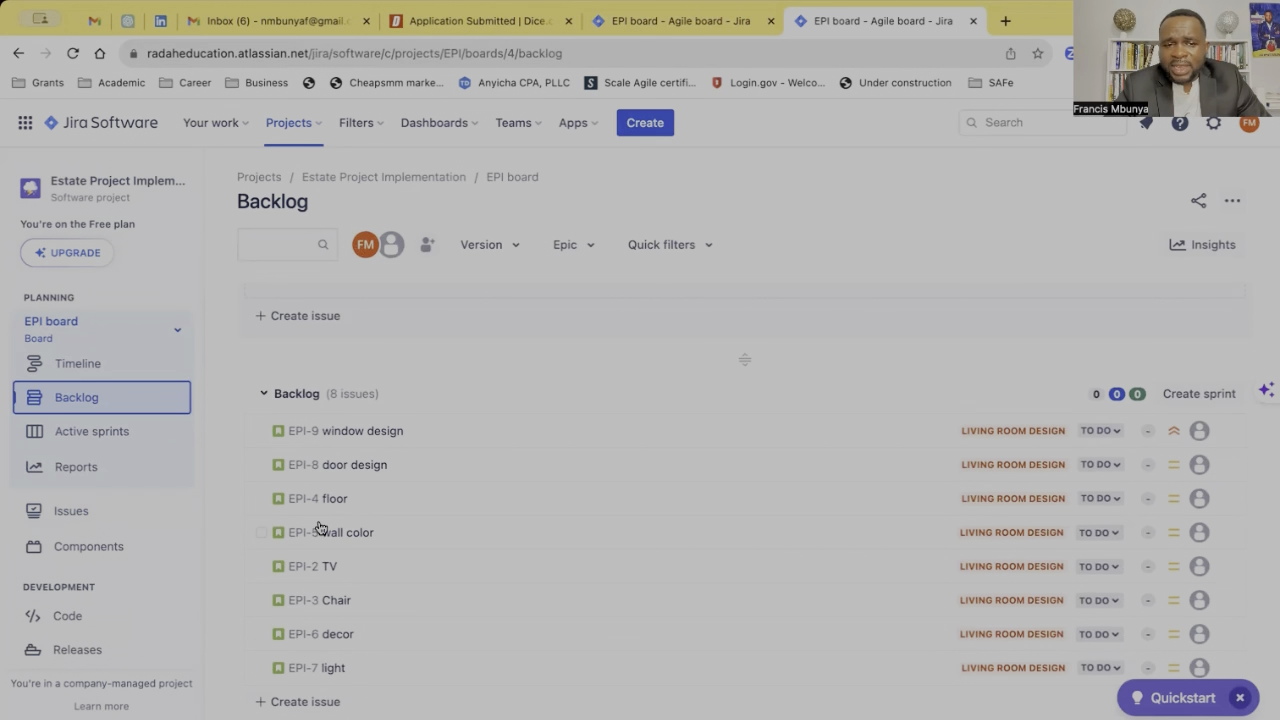
pyautogui.click(335, 437)
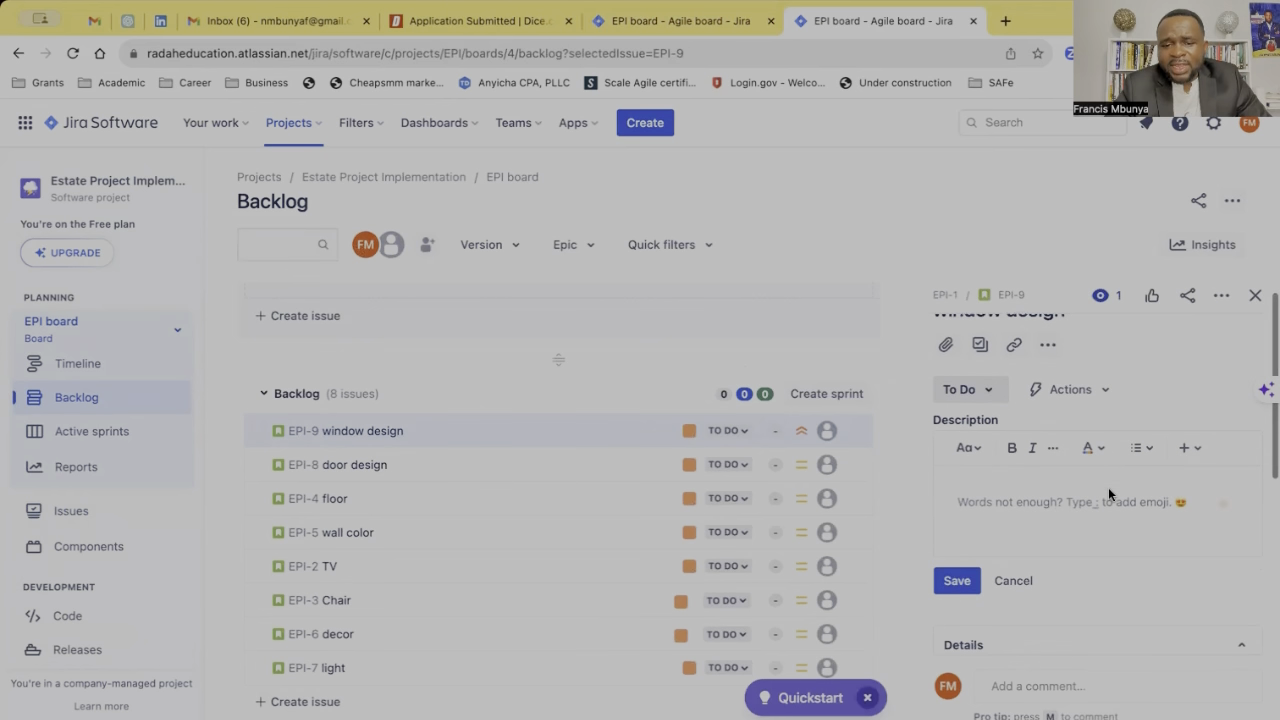
# Enter "the description" as the window design story's description
pyautogui.write('the')
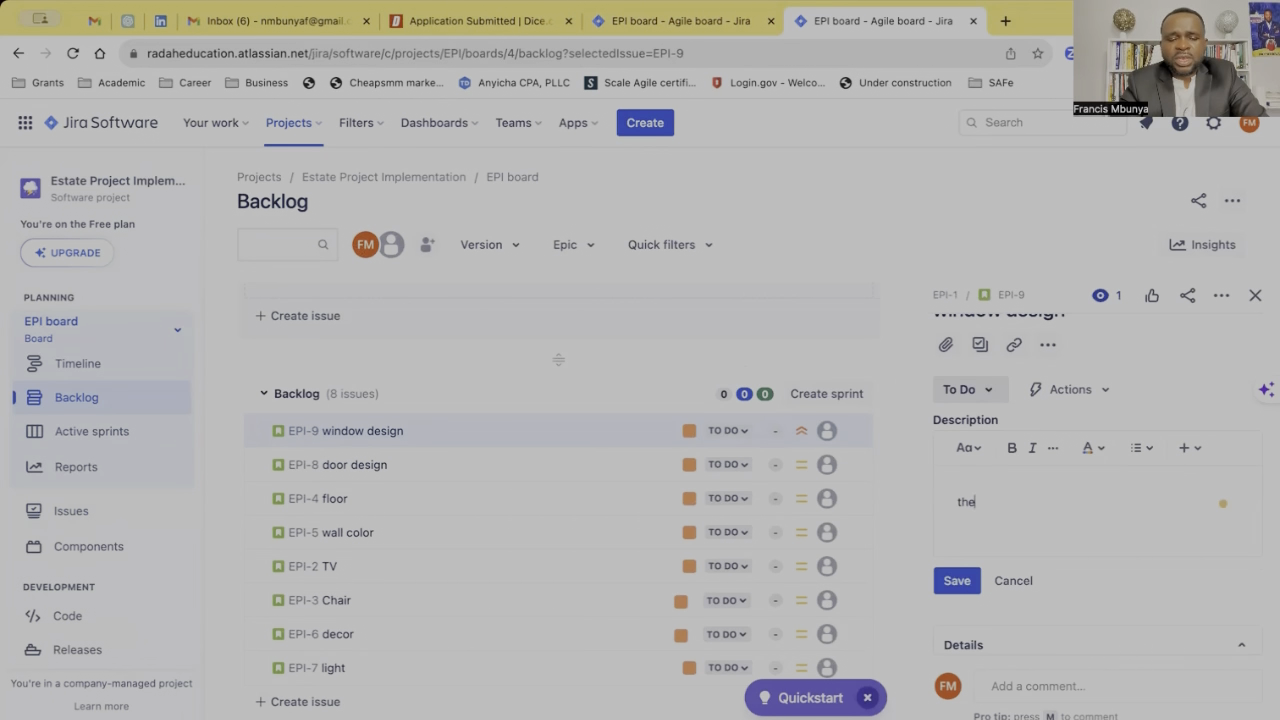
pyautogui.write(' descr')
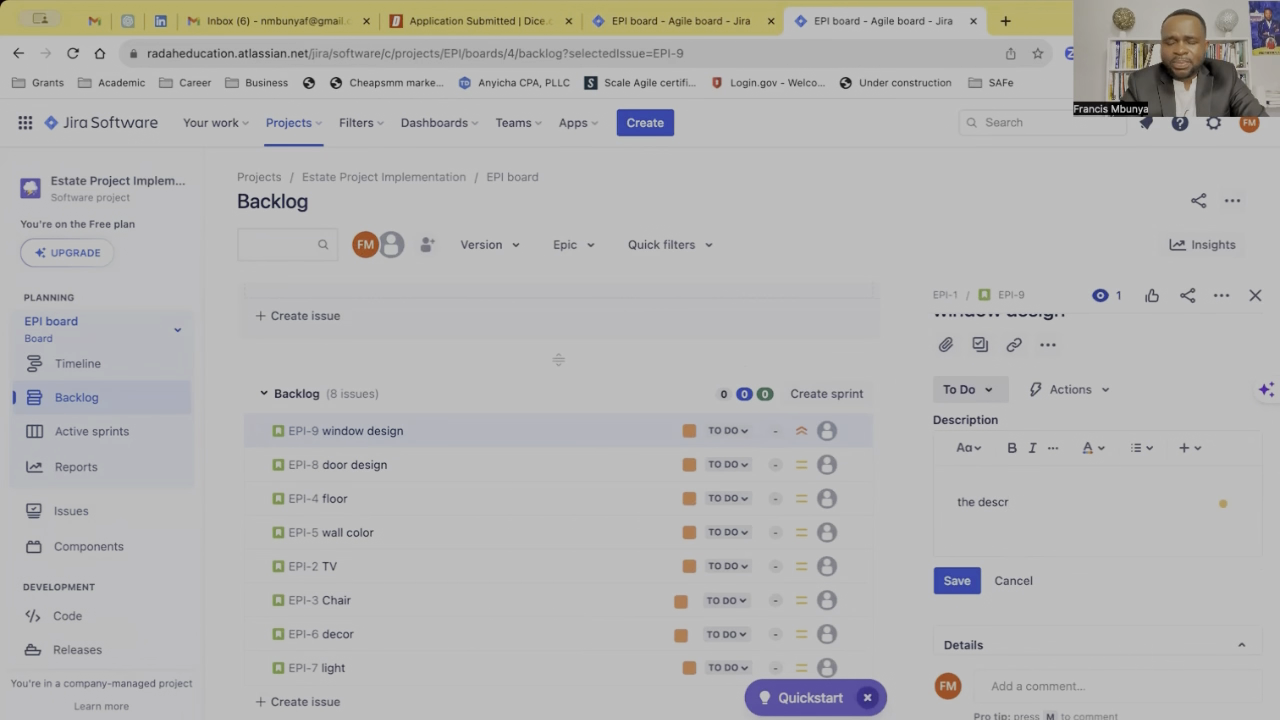
pyautogui.write('iption')
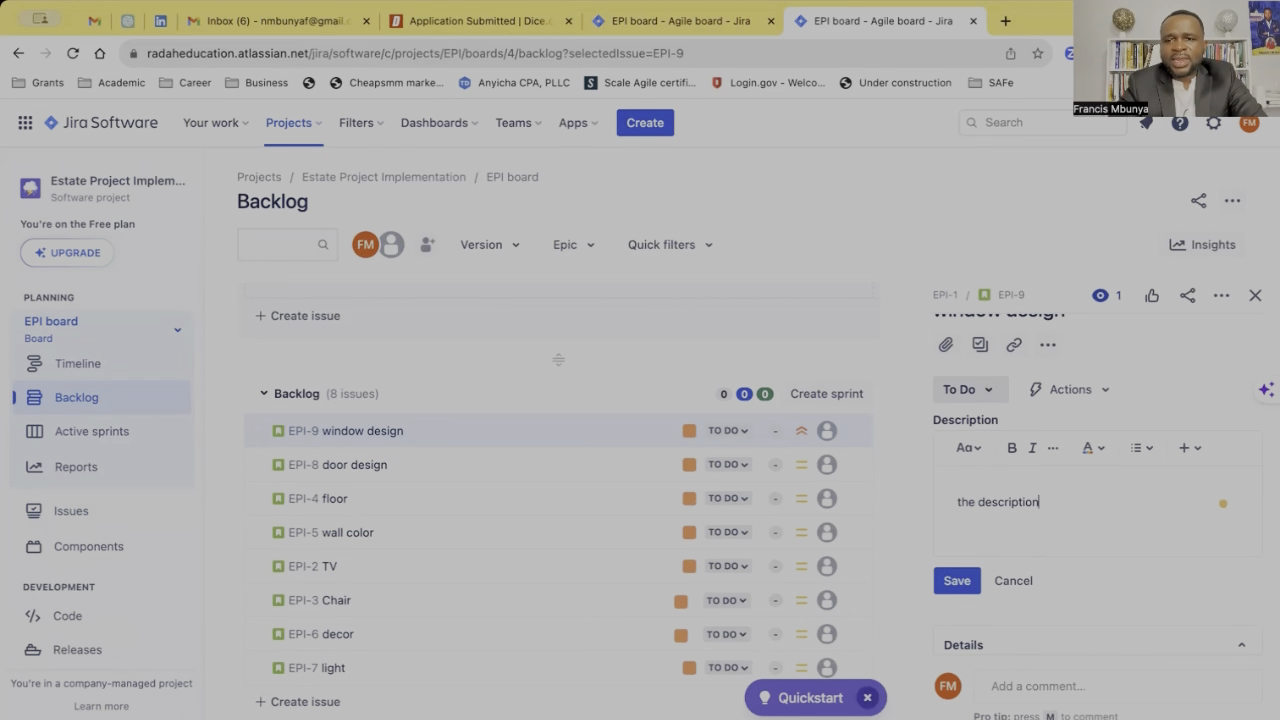
# Set the window design story's Story Points to 5
pyautogui.scroll(-3, 1095, 500)
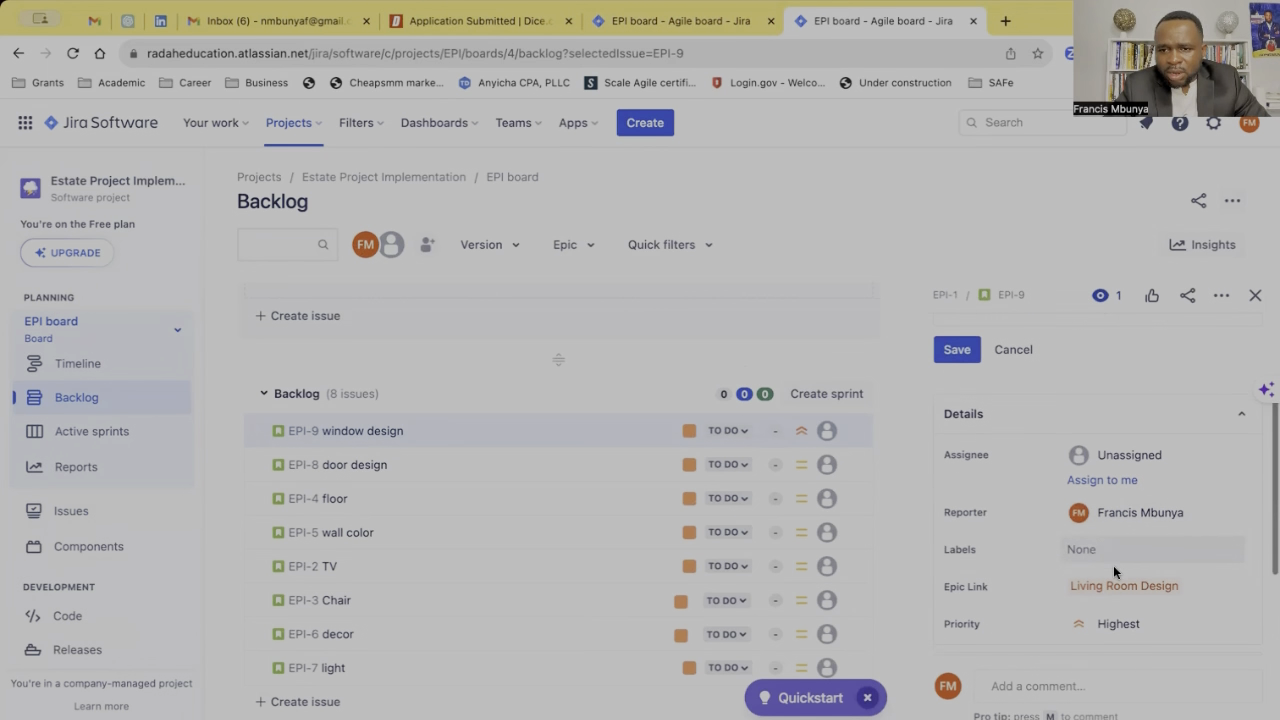
pyautogui.scroll(-2, 1113, 565)
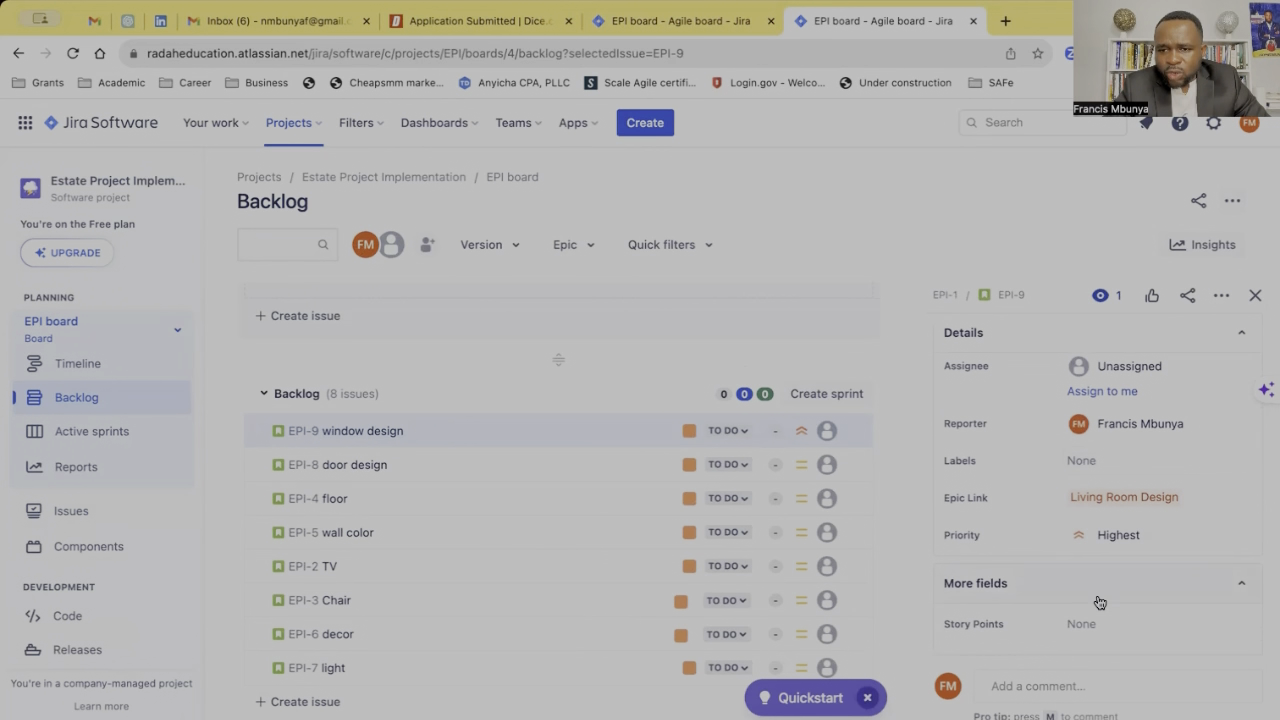
pyautogui.click(1098, 595)
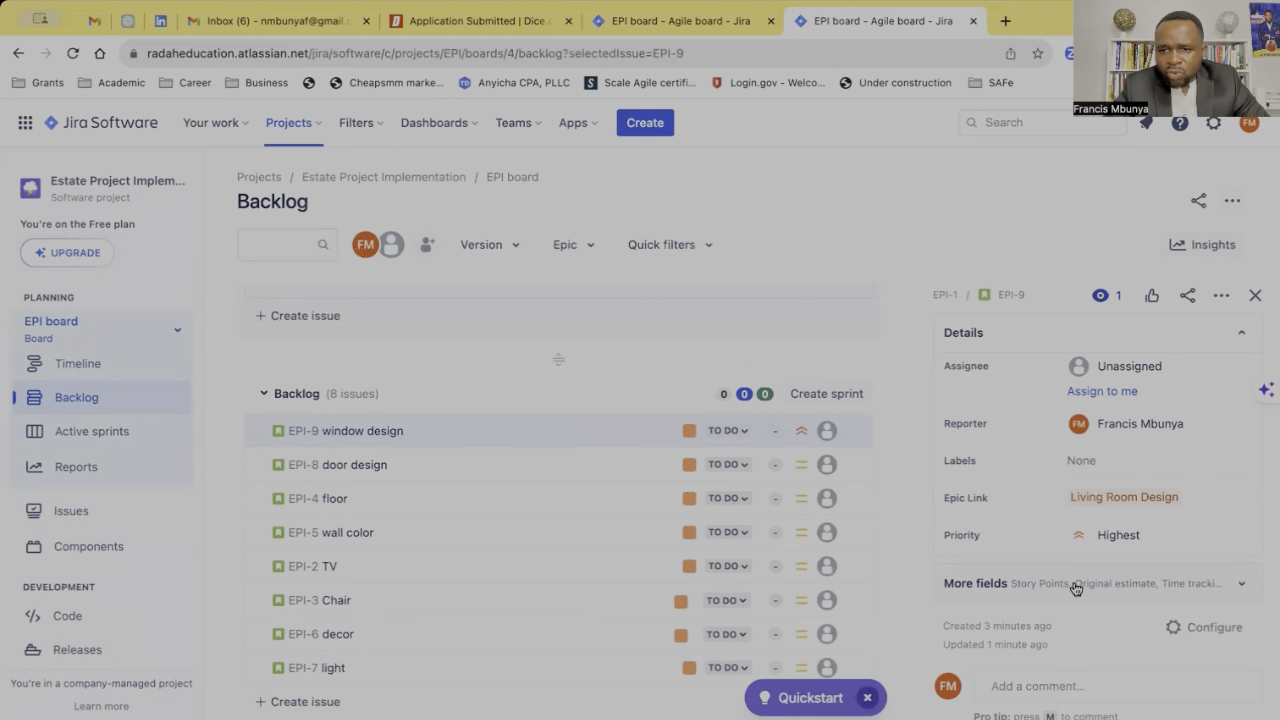
pyautogui.click(1075, 586)
pyautogui.scroll(-2, 1077, 586)
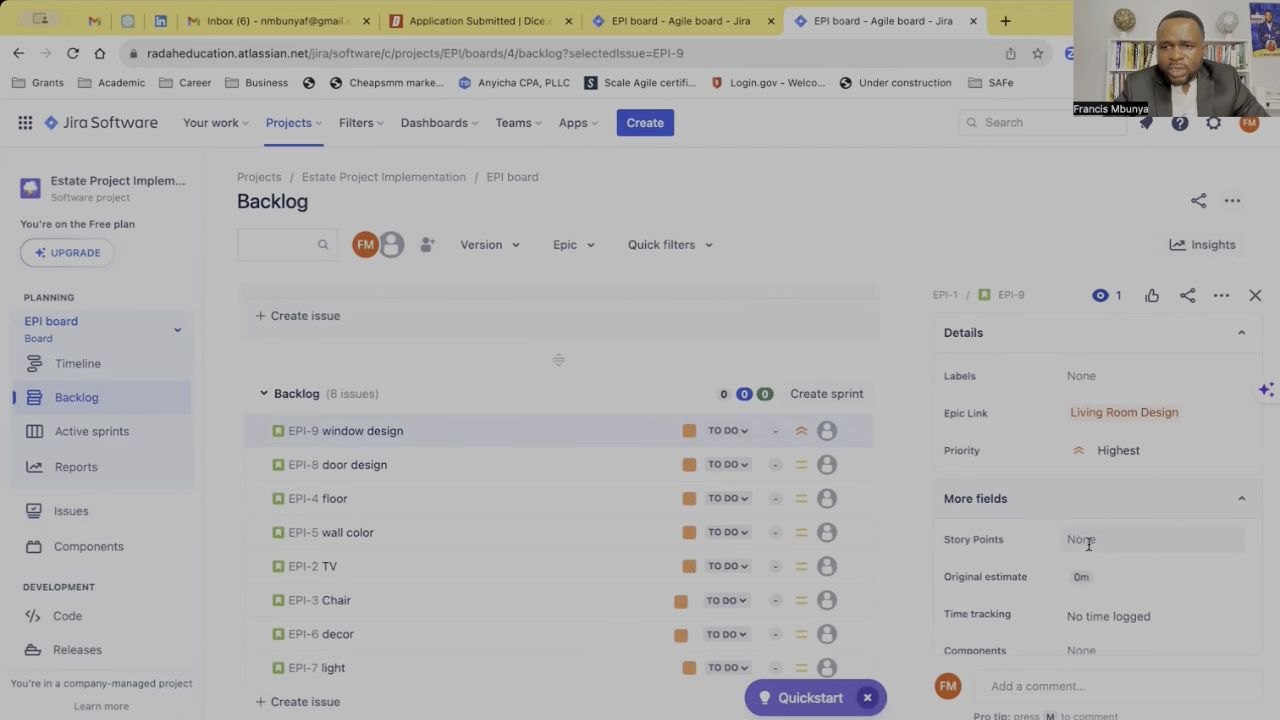
pyautogui.click(1086, 541)
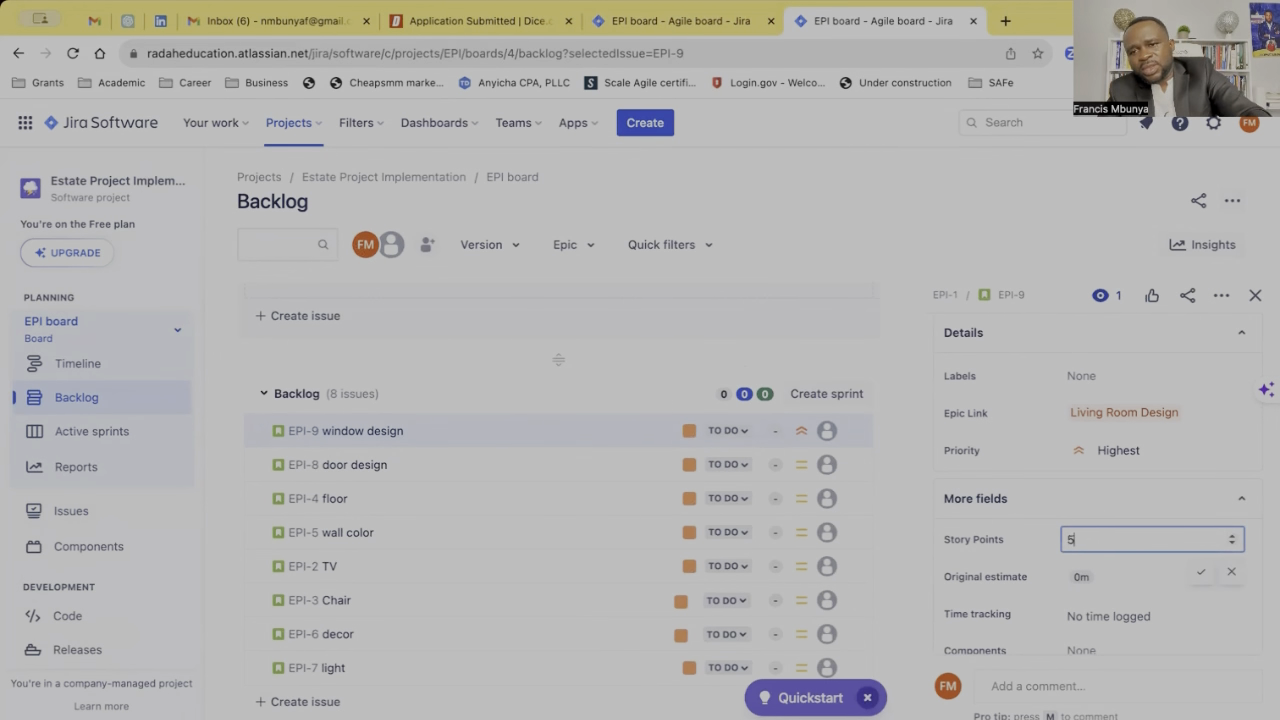
pyautogui.write('5')
pyautogui.click(1200, 571)
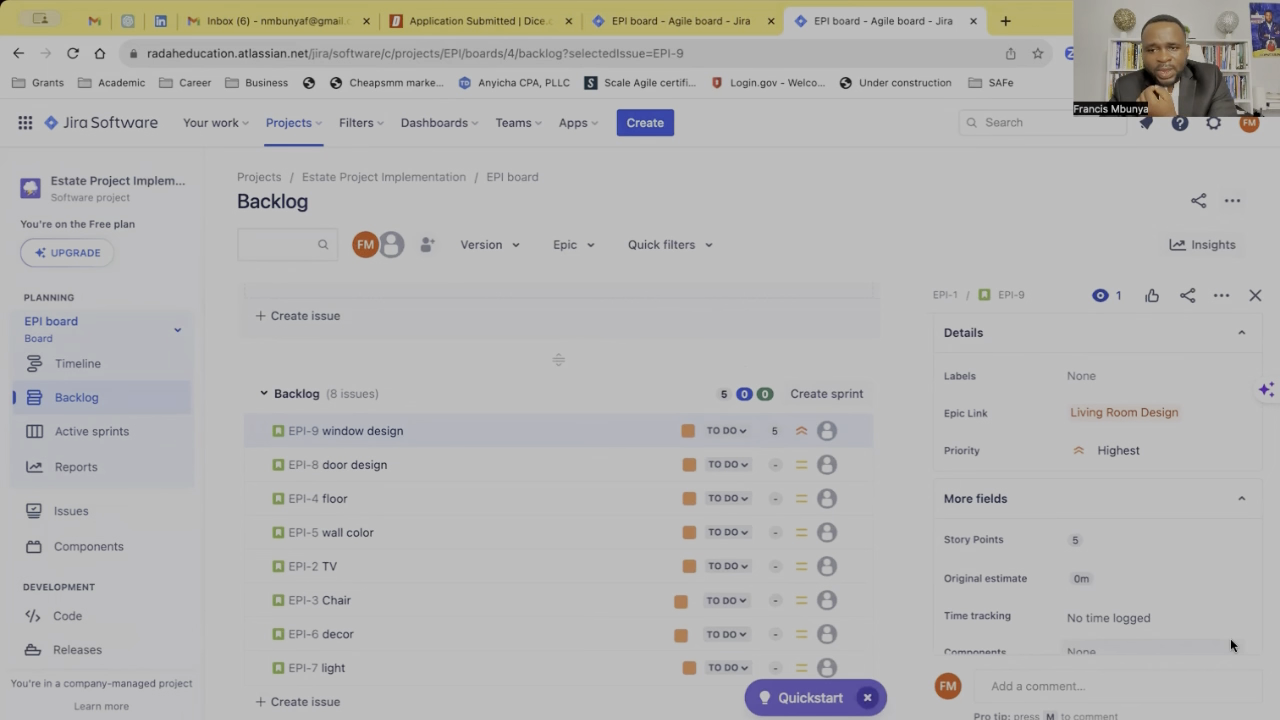
# Assign the window design story to yourself
pyautogui.scroll(-2, 1211, 601)
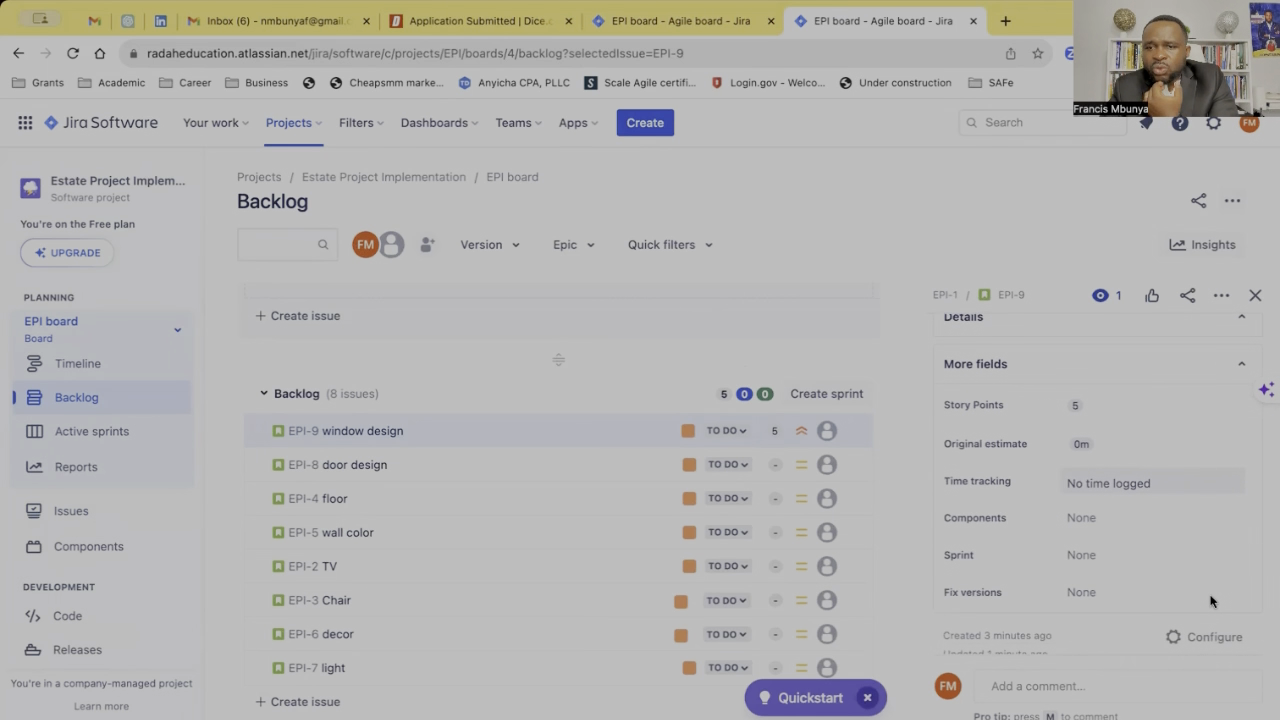
pyautogui.scroll(-2, 1210, 600)
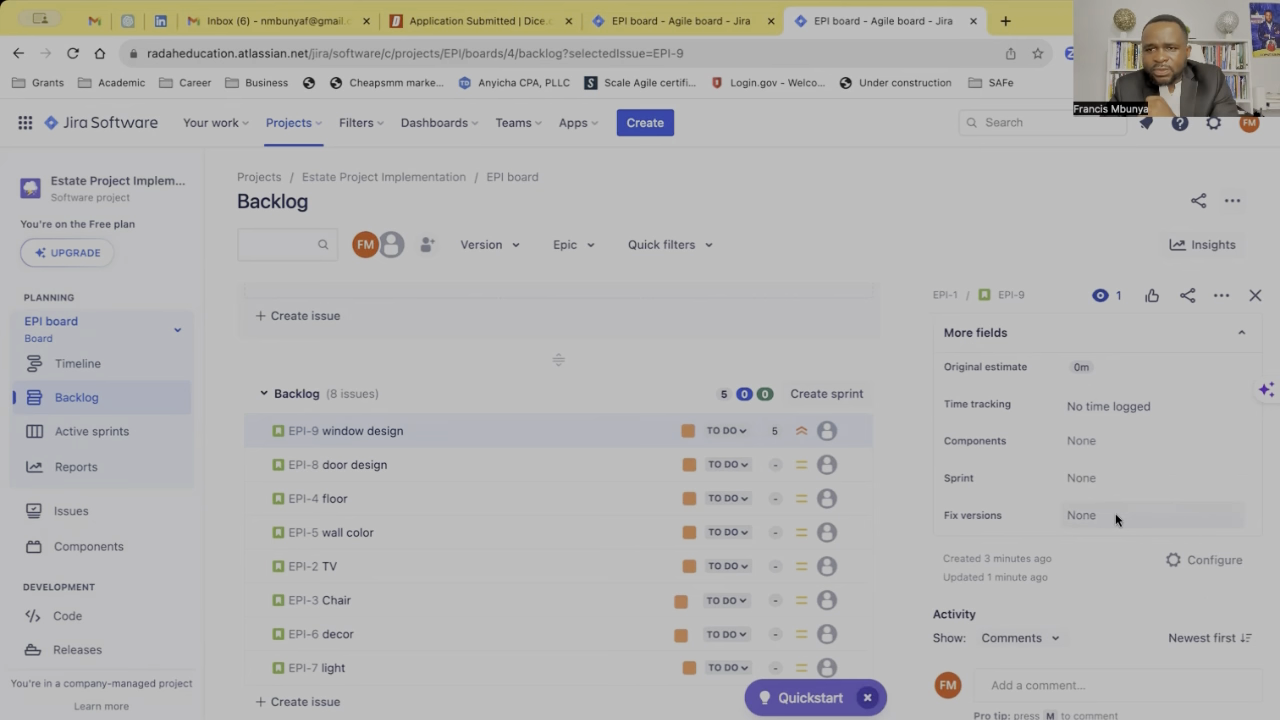
pyautogui.scroll(3, 1115, 513)
pyautogui.scroll(5, 1115, 513)
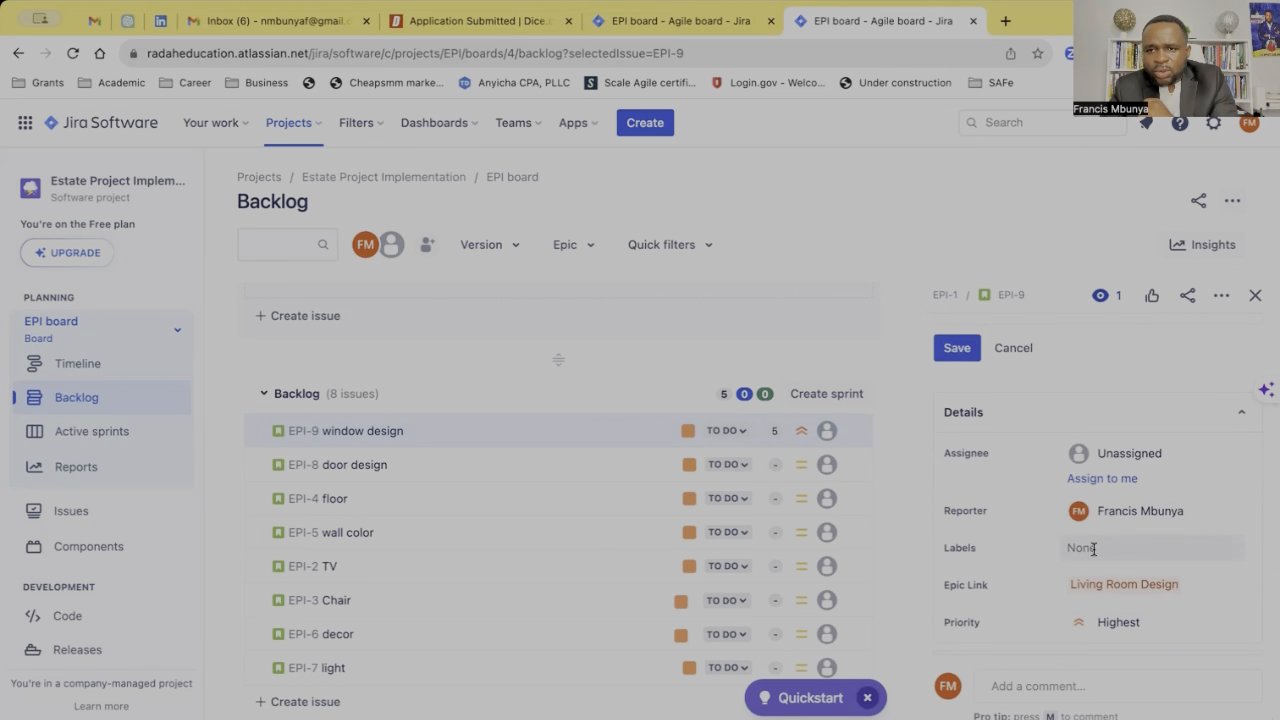
pyautogui.scroll(1, 1095, 552)
pyautogui.click(1161, 502)
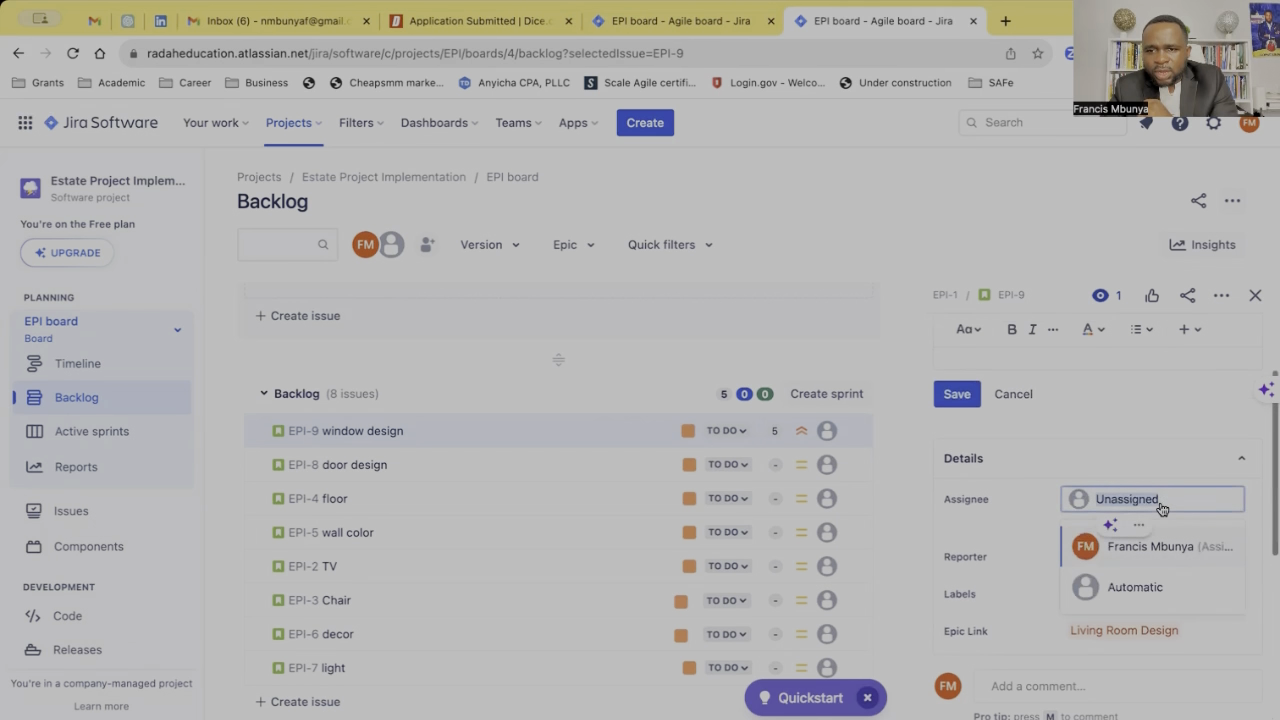
pyautogui.click(1155, 546)
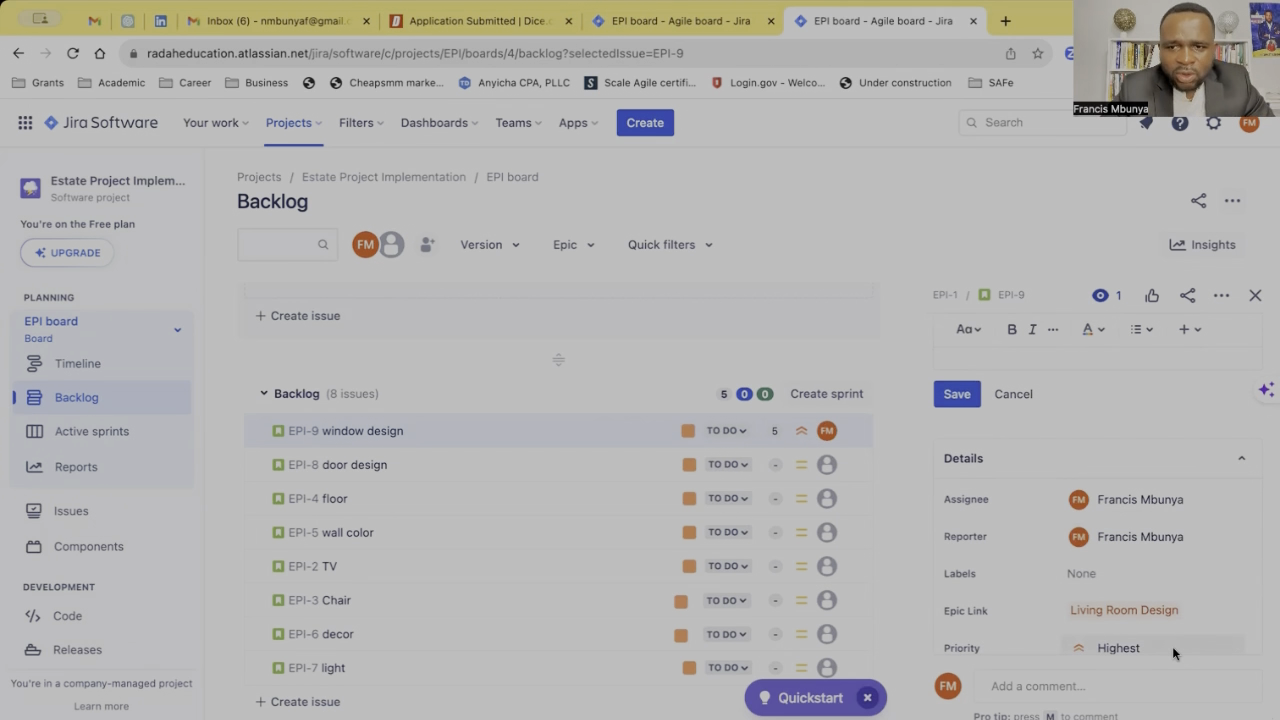
# Save the window design story's description and close its details
pyautogui.scroll(2, 1172, 646)
pyautogui.click(957, 494)
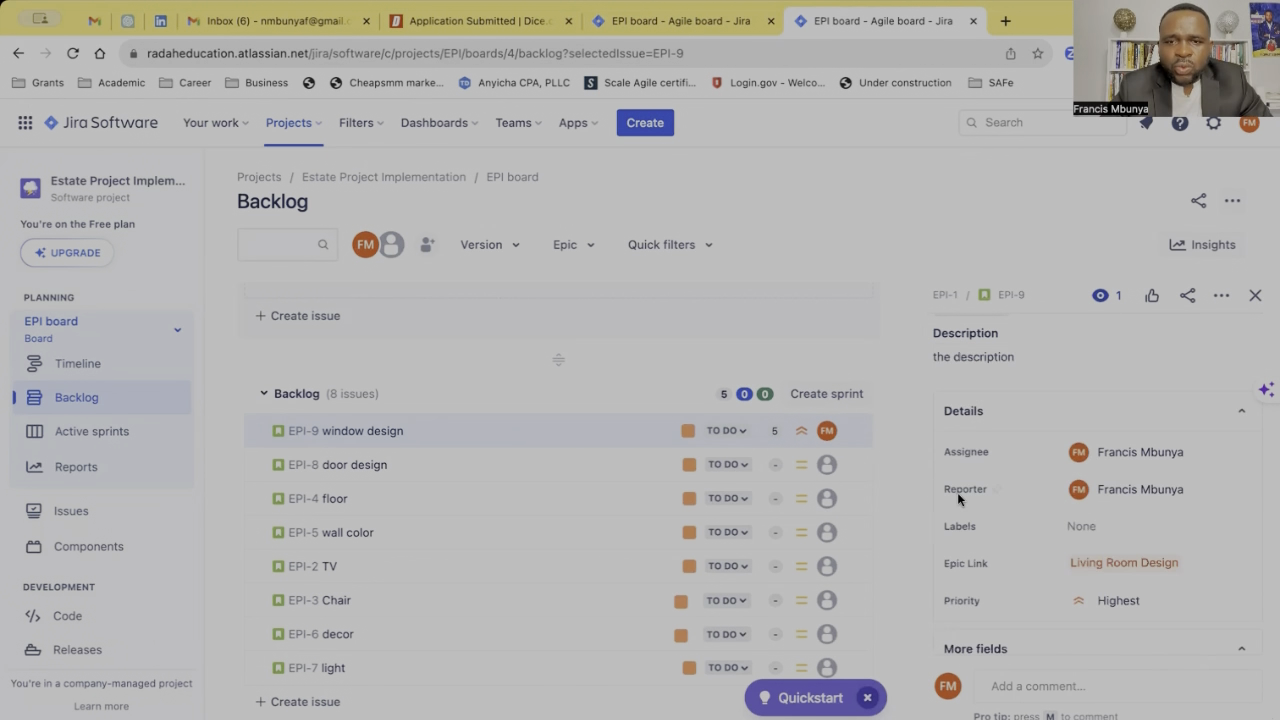
pyautogui.click(1254, 297)
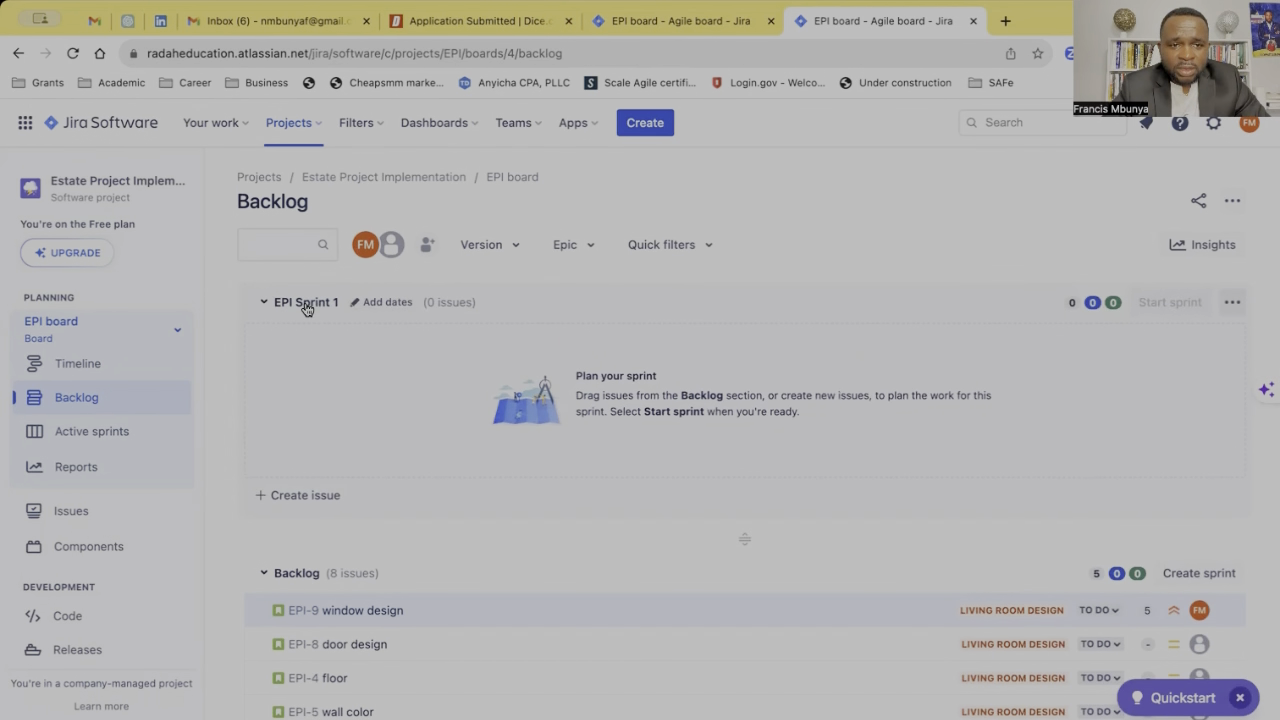
# Move the window design story from the backlog into EPI Sprint 1
pyautogui.click(507, 622)
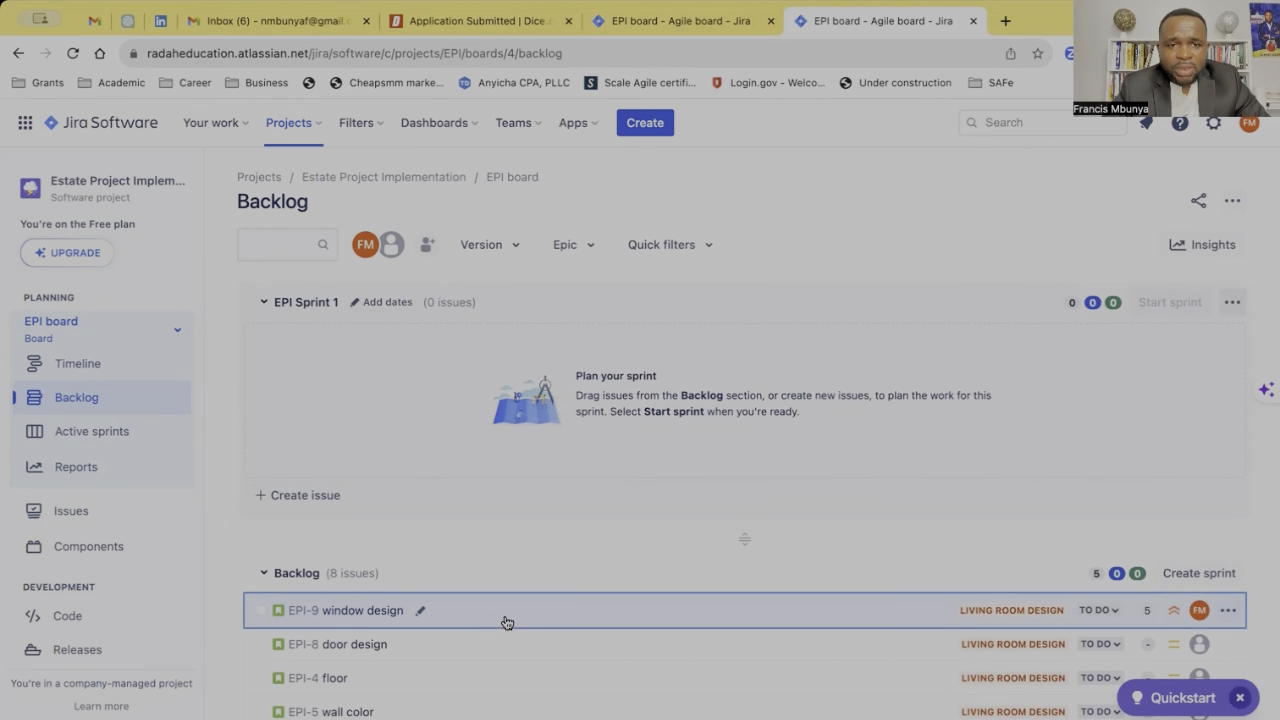
pyautogui.moveTo(490, 340); pyautogui.dragTo(489, 342)
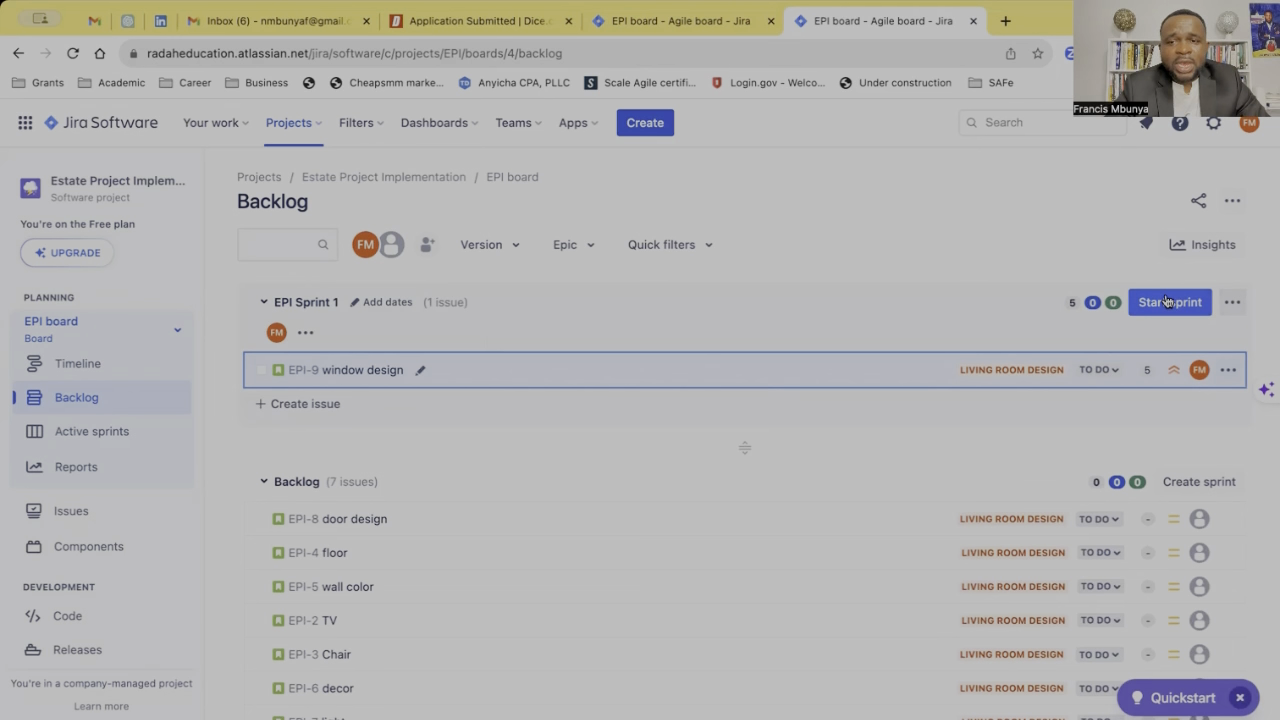
pyautogui.scroll(-2, 634, 674)
pyautogui.scroll(1, 632, 673)
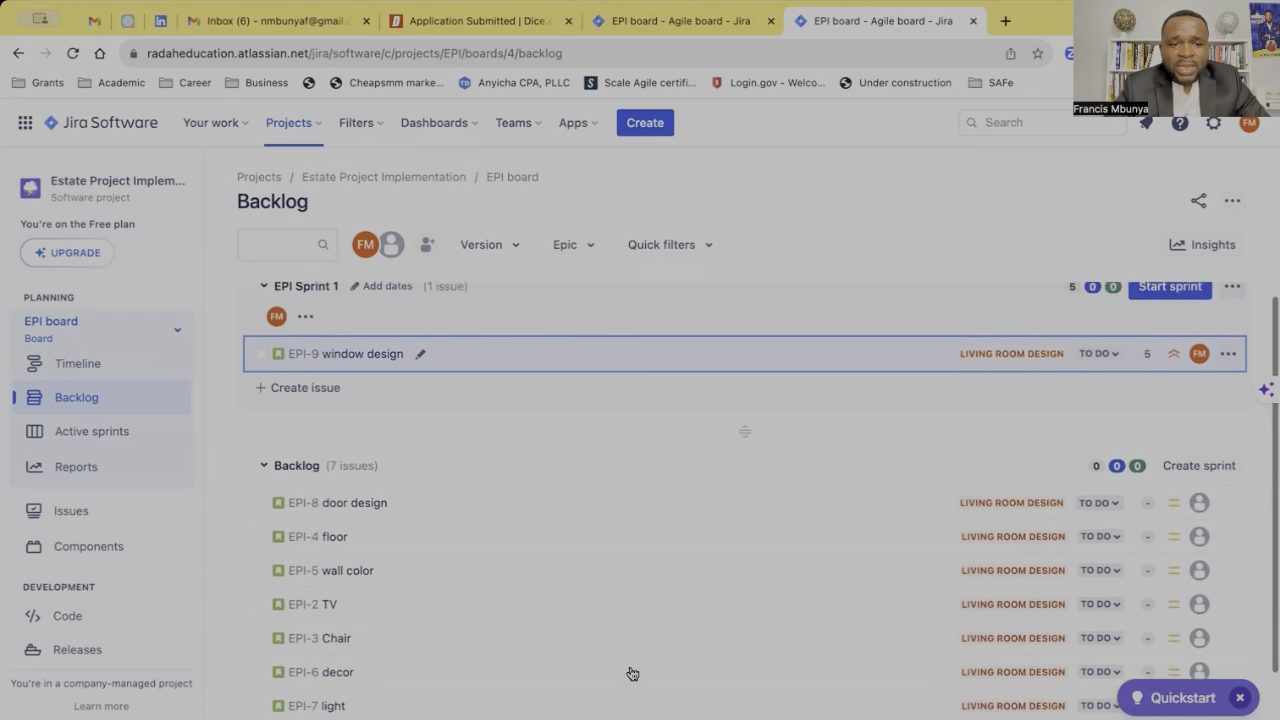
pyautogui.scroll(1, 632, 674)
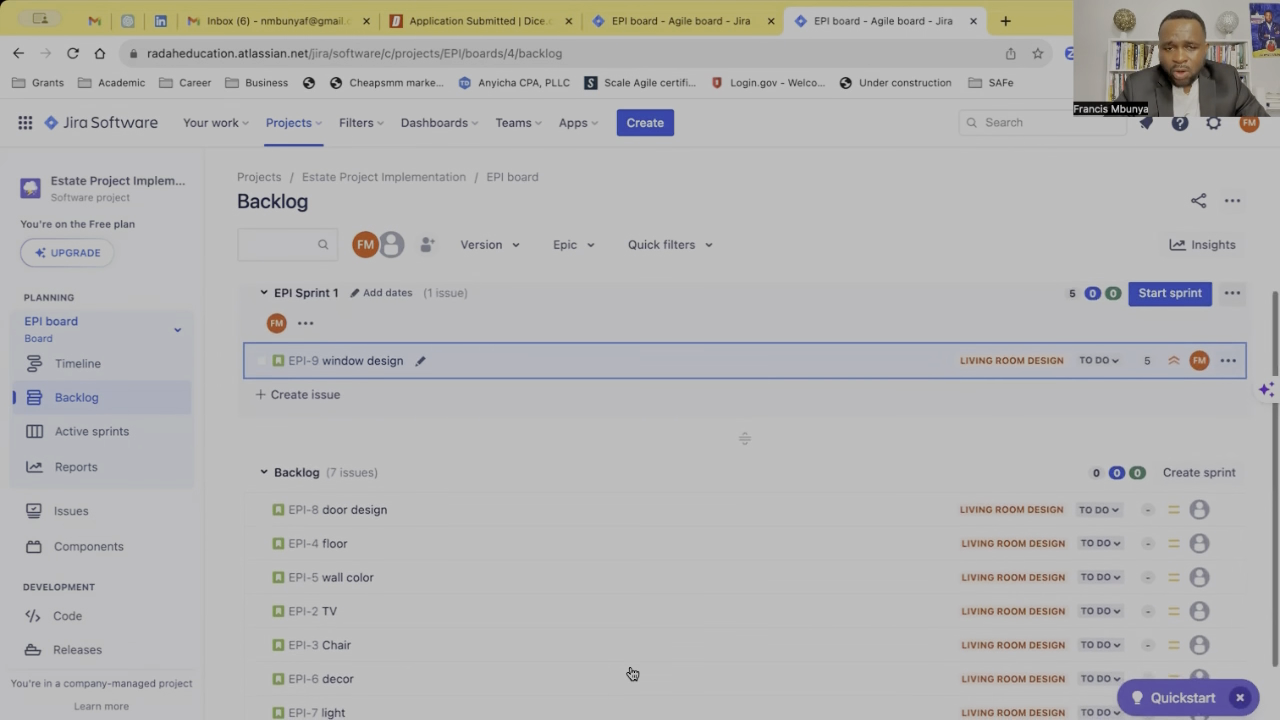
pyautogui.scroll(-1, 632, 674)
pyautogui.scroll(1, 632, 674)
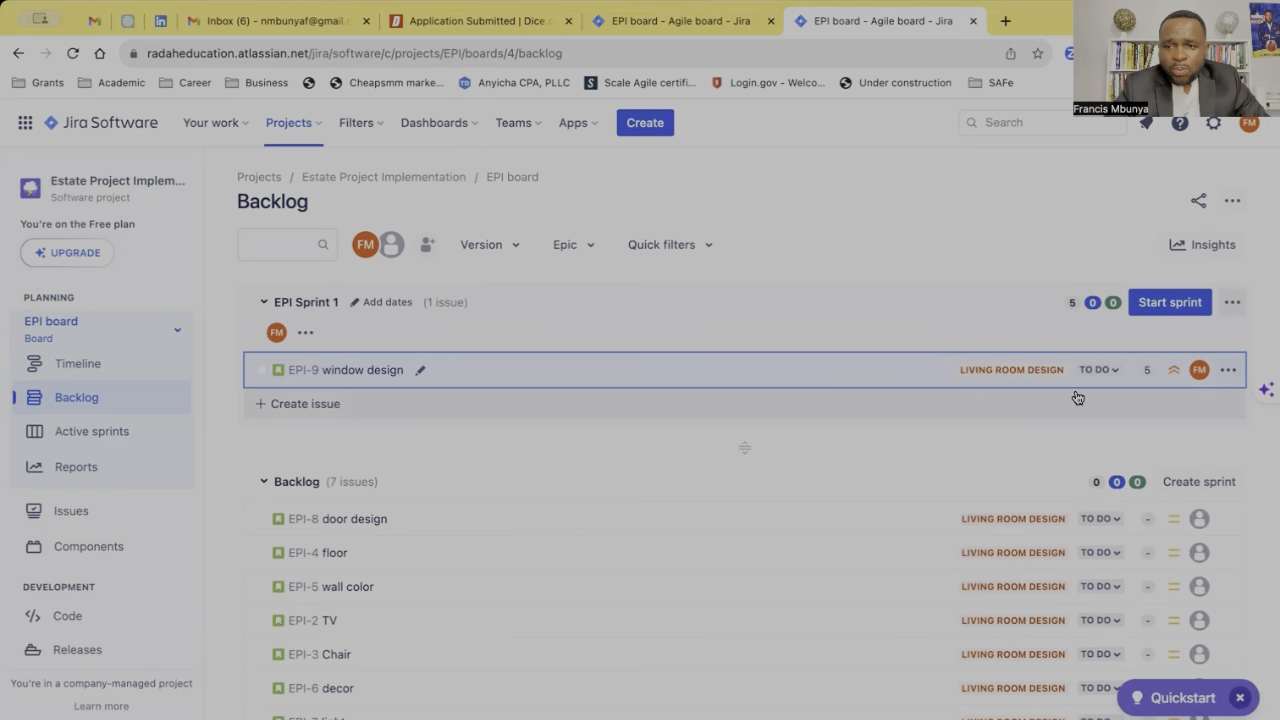
# Set the door design story's estimate to 3 story points directly in the backlog list
pyautogui.click(1148, 521)
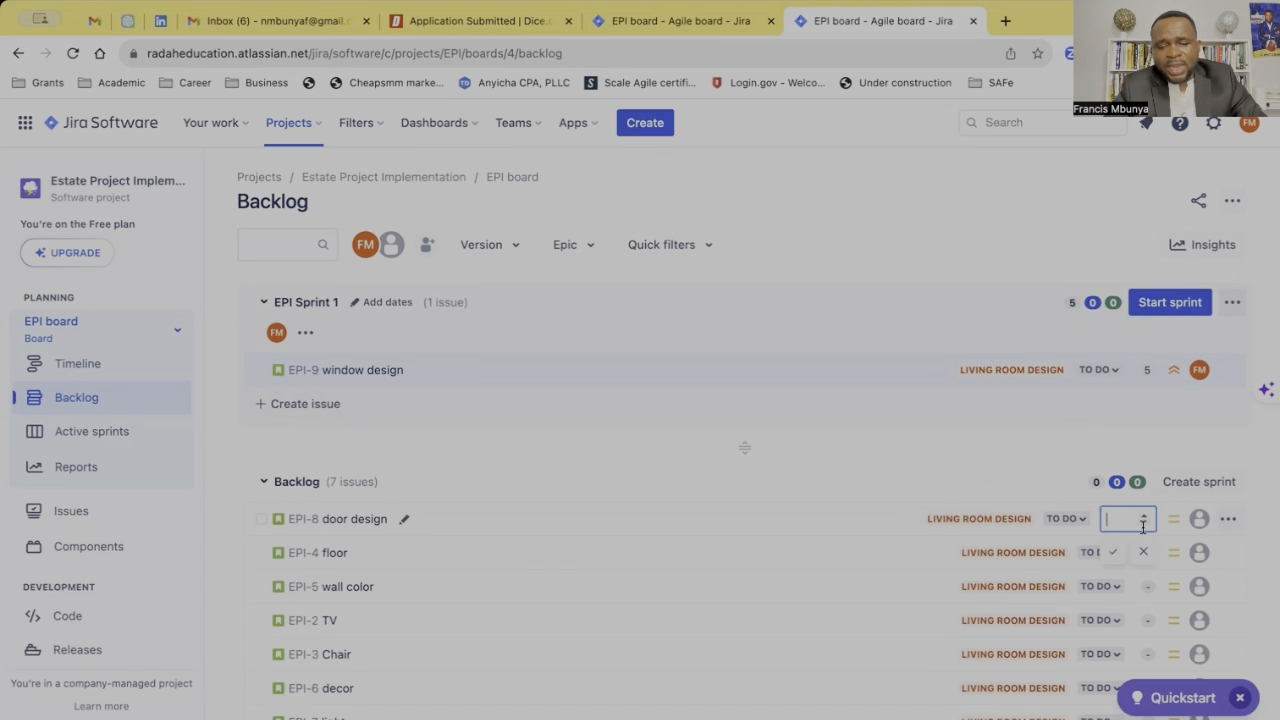
pyautogui.write('3')
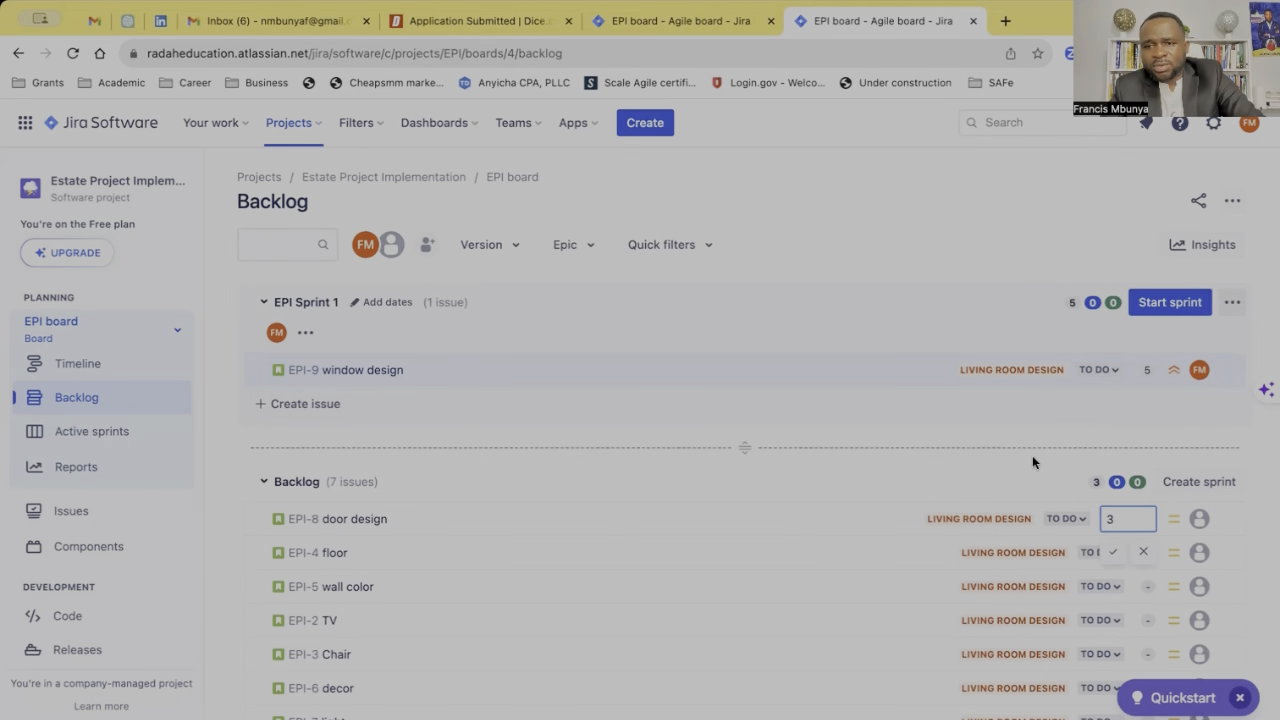
pyautogui.click(1033, 461)
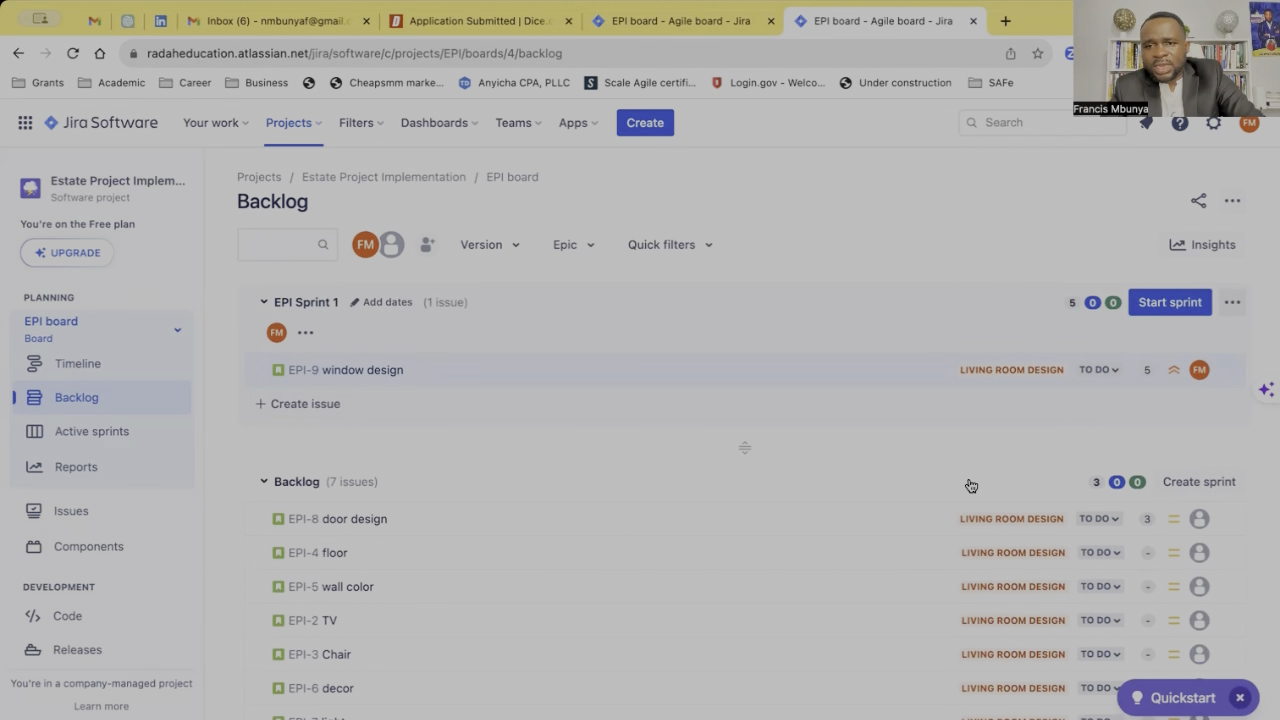
pyautogui.click(1098, 518)
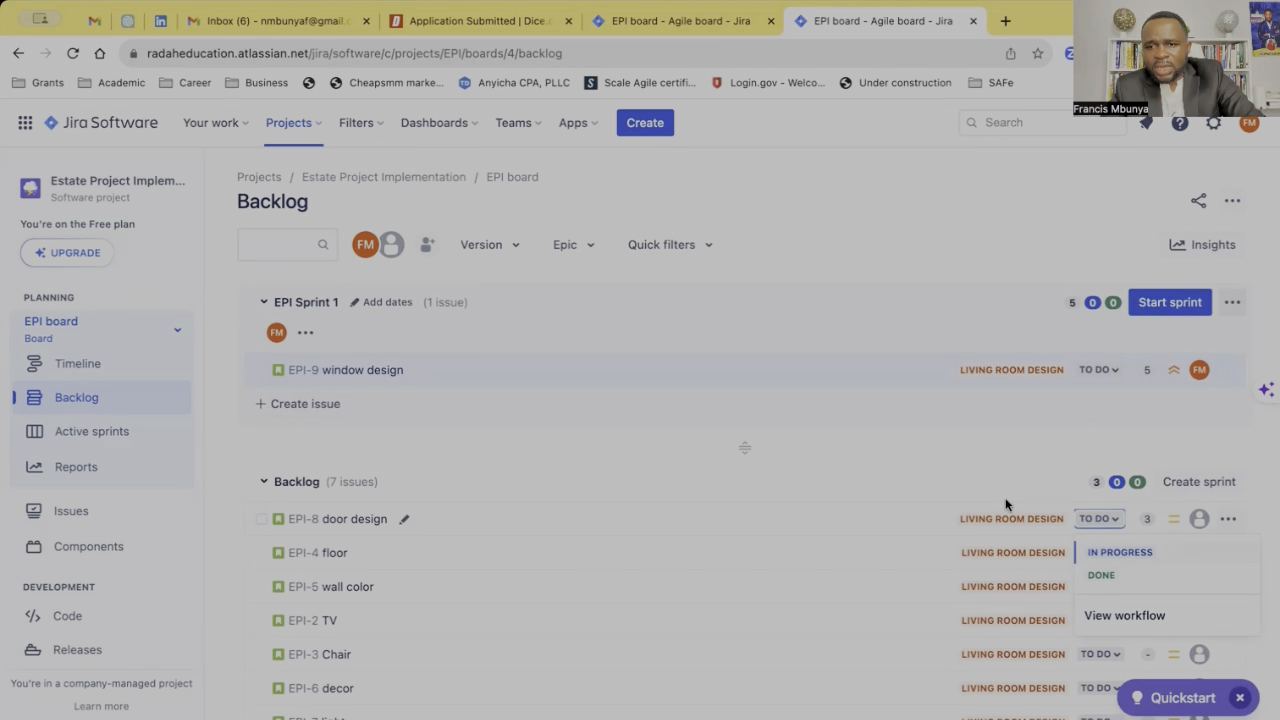
pyautogui.click(924, 459)
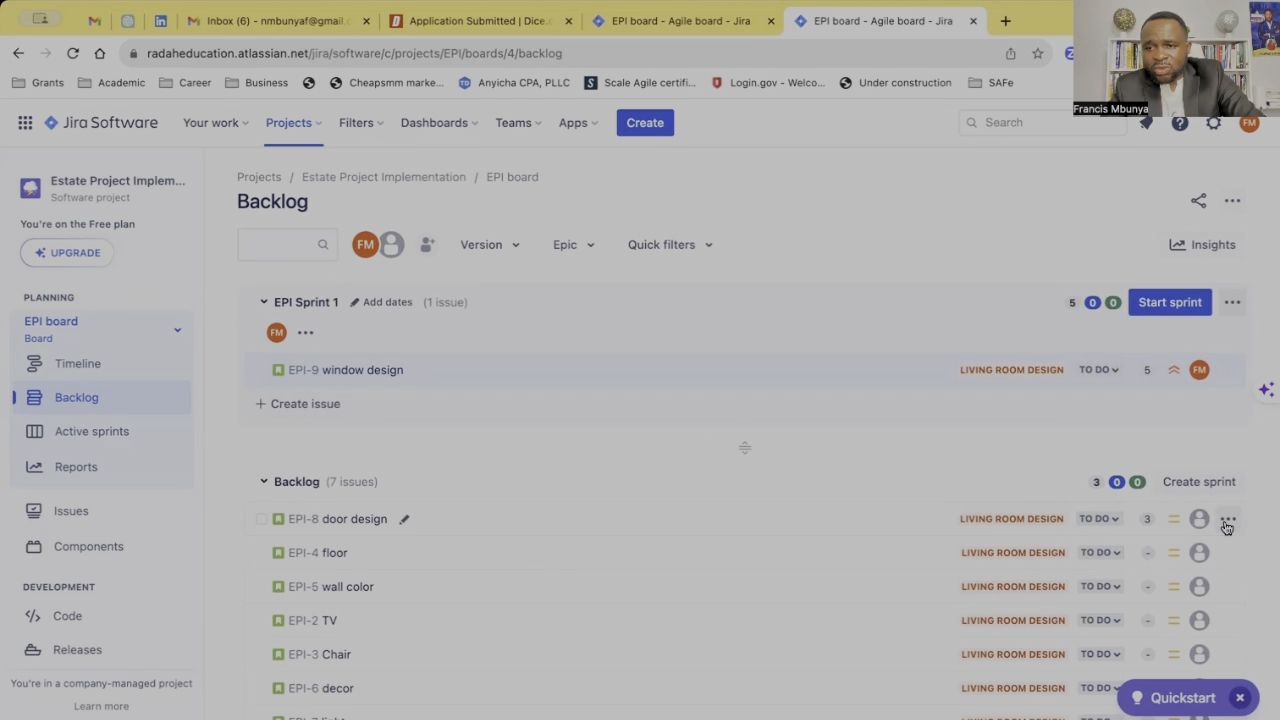
# Assign the door design story to yourself from the backlog list
pyautogui.click(1200, 519)
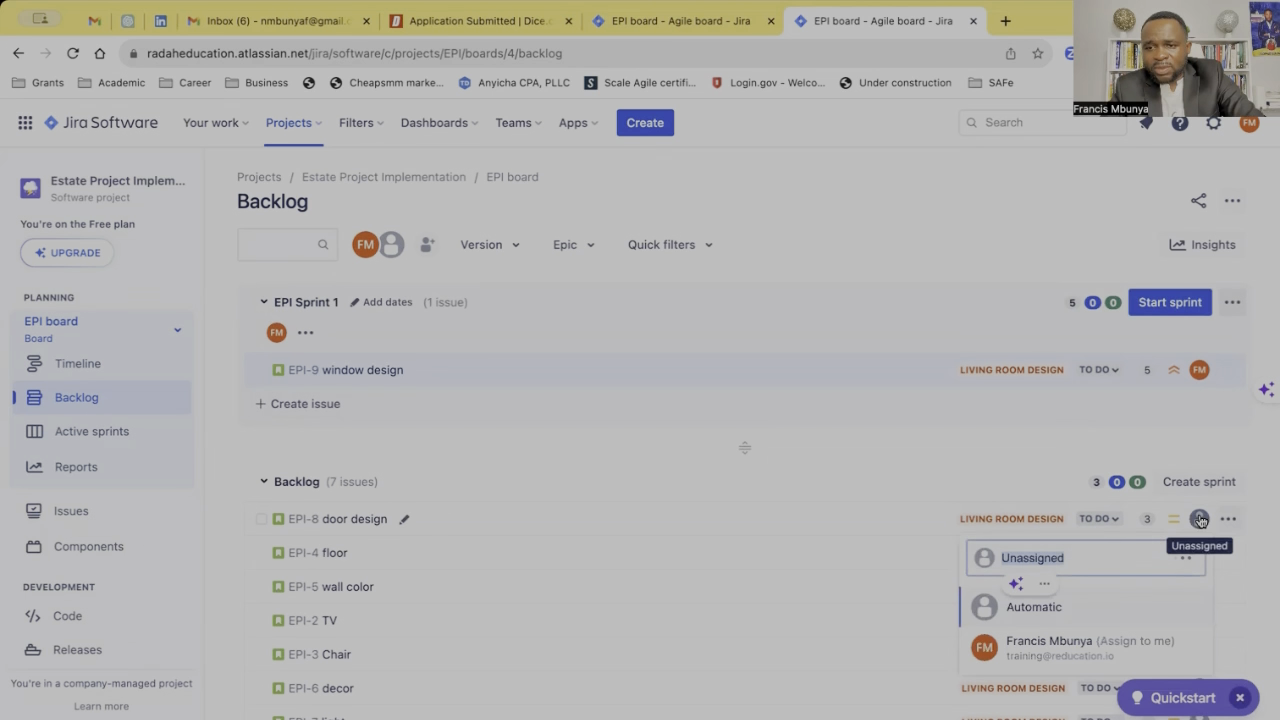
pyautogui.click(1040, 641)
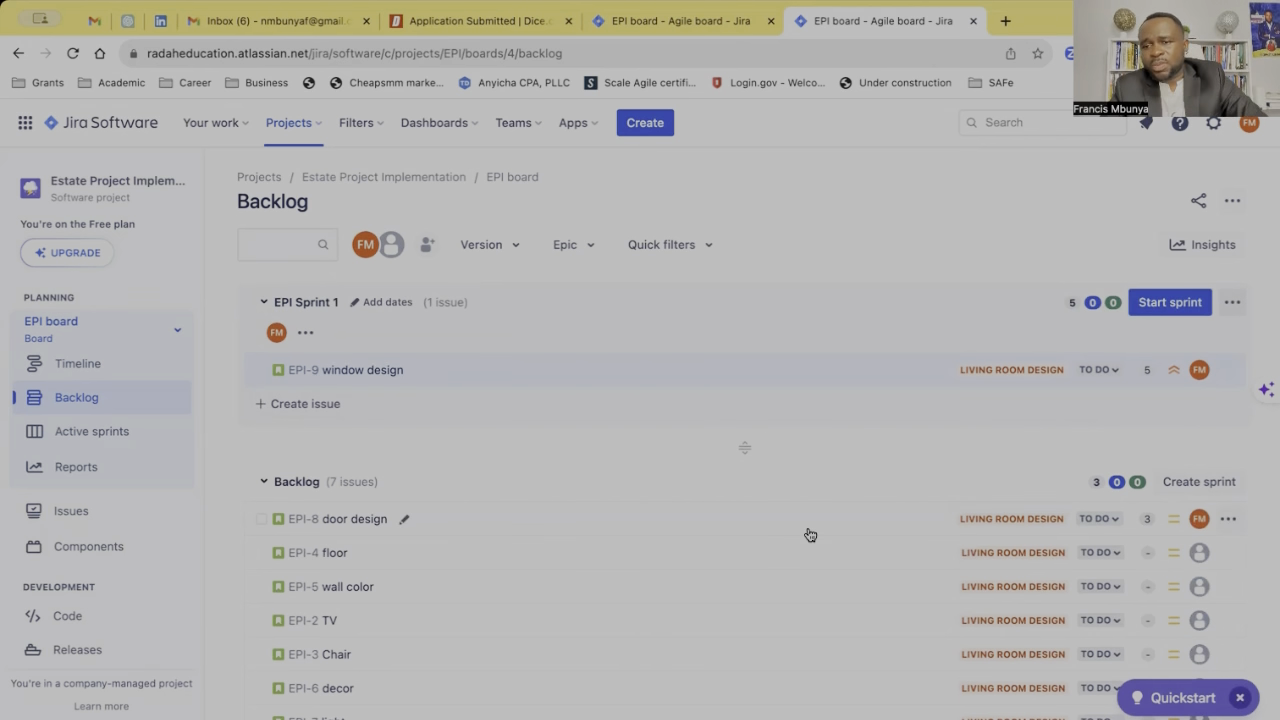
pyautogui.click(1203, 521)
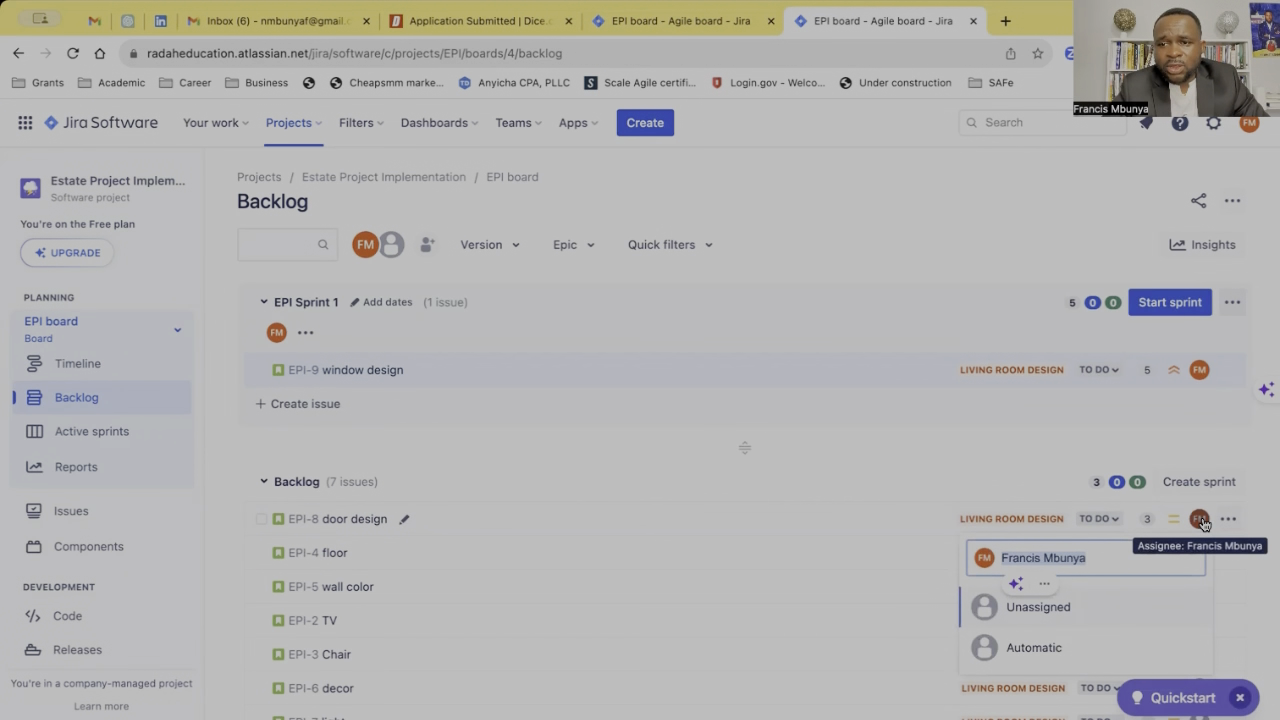
pyautogui.click(874, 447)
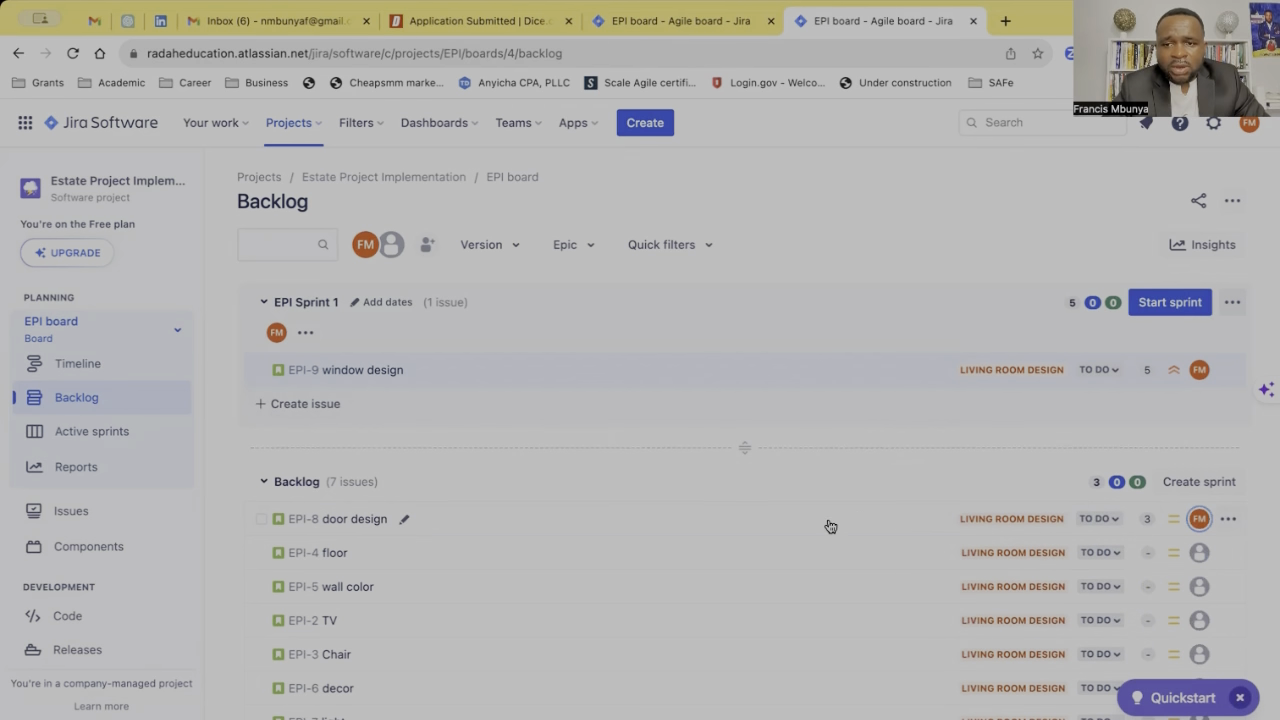
# Move the door design story from the backlog into EPI Sprint 1, and create another empty sprint for the board
pyautogui.click(750, 529)
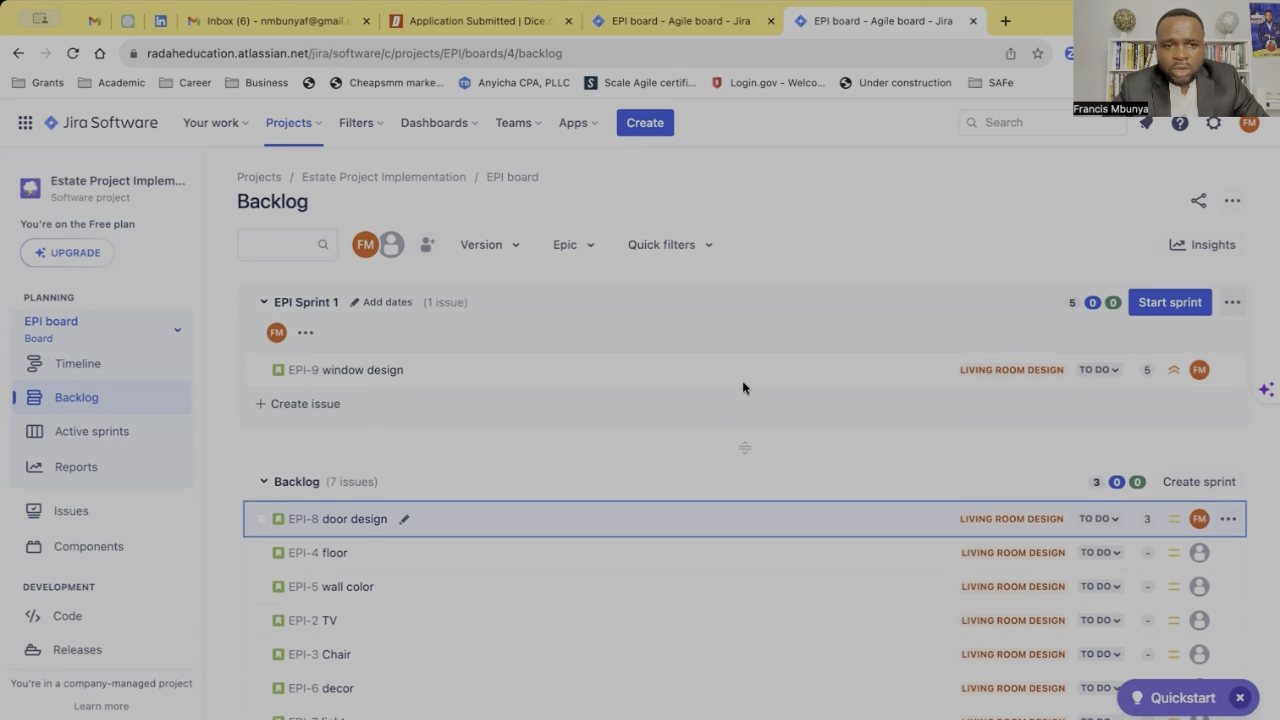
pyautogui.moveTo(742, 388); pyautogui.dragTo(743, 380)
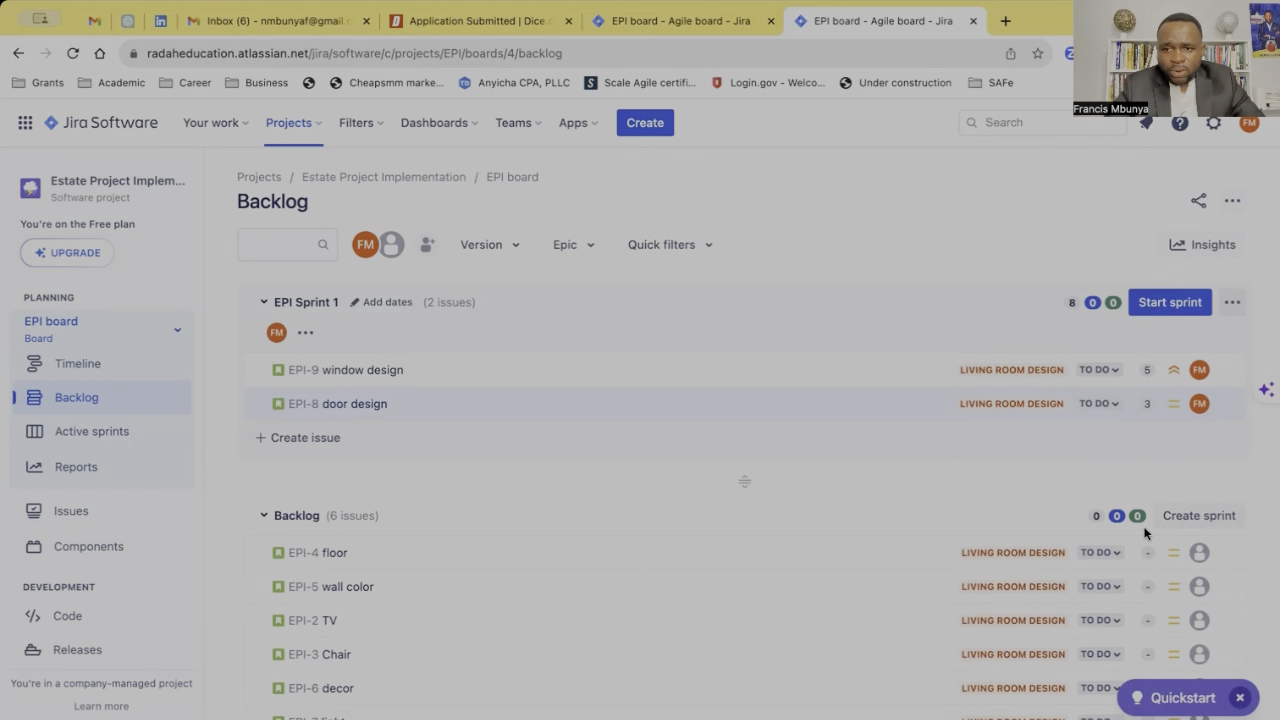
pyautogui.click(1212, 518)
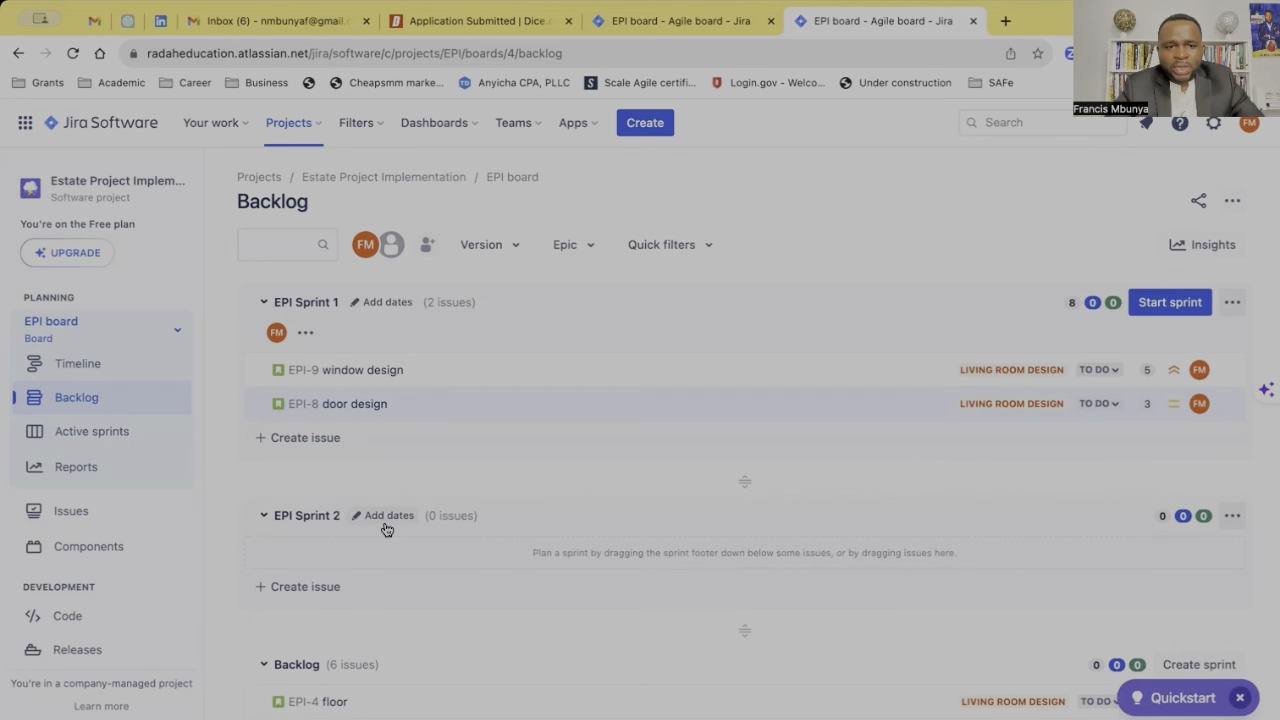
# Set the floor story's estimate to 1 story point directly in the backlog list
pyautogui.scroll(-2, 385, 529)
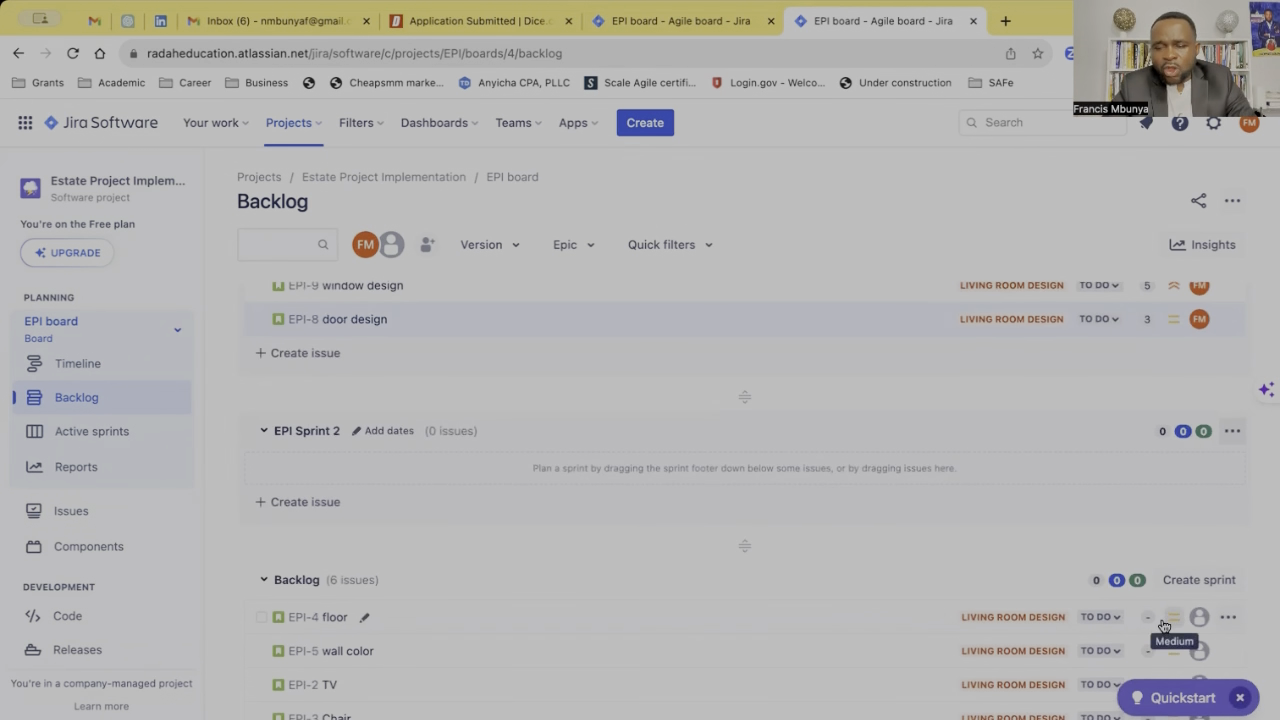
pyautogui.click(1148, 617)
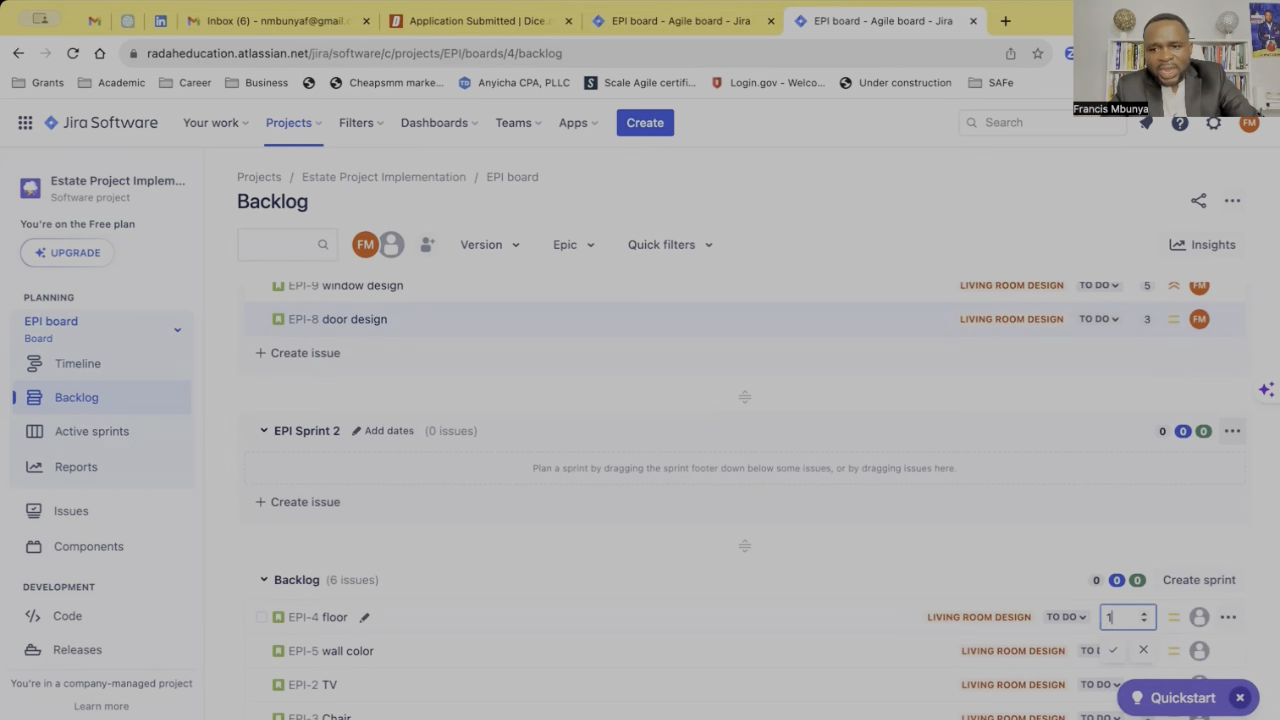
pyautogui.write('1')
pyautogui.press('Return')
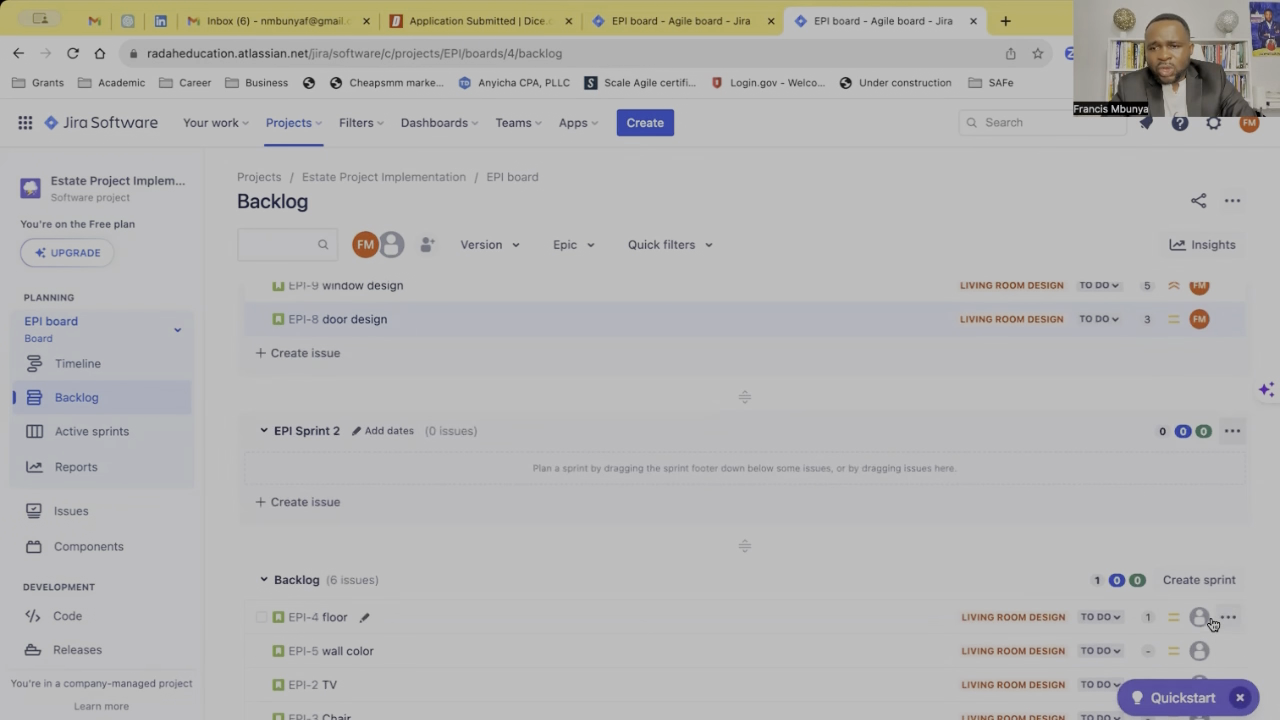
pyautogui.click(1199, 617)
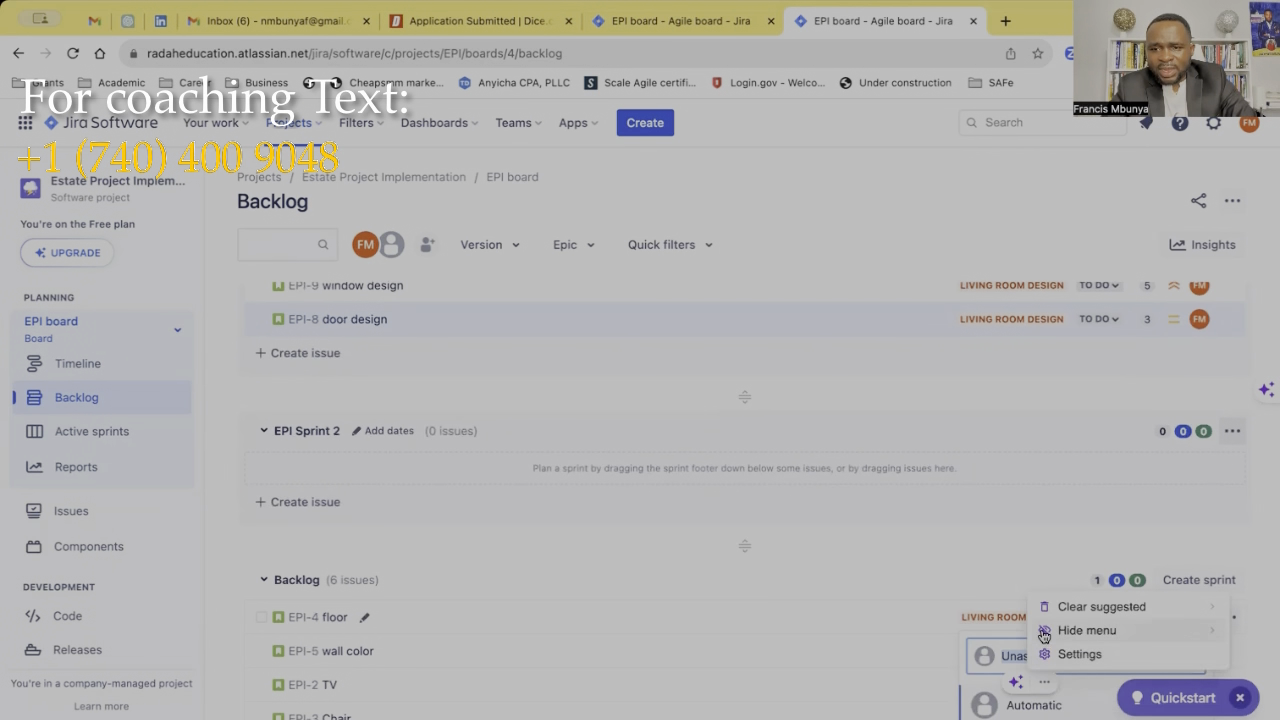
pyautogui.click(925, 579)
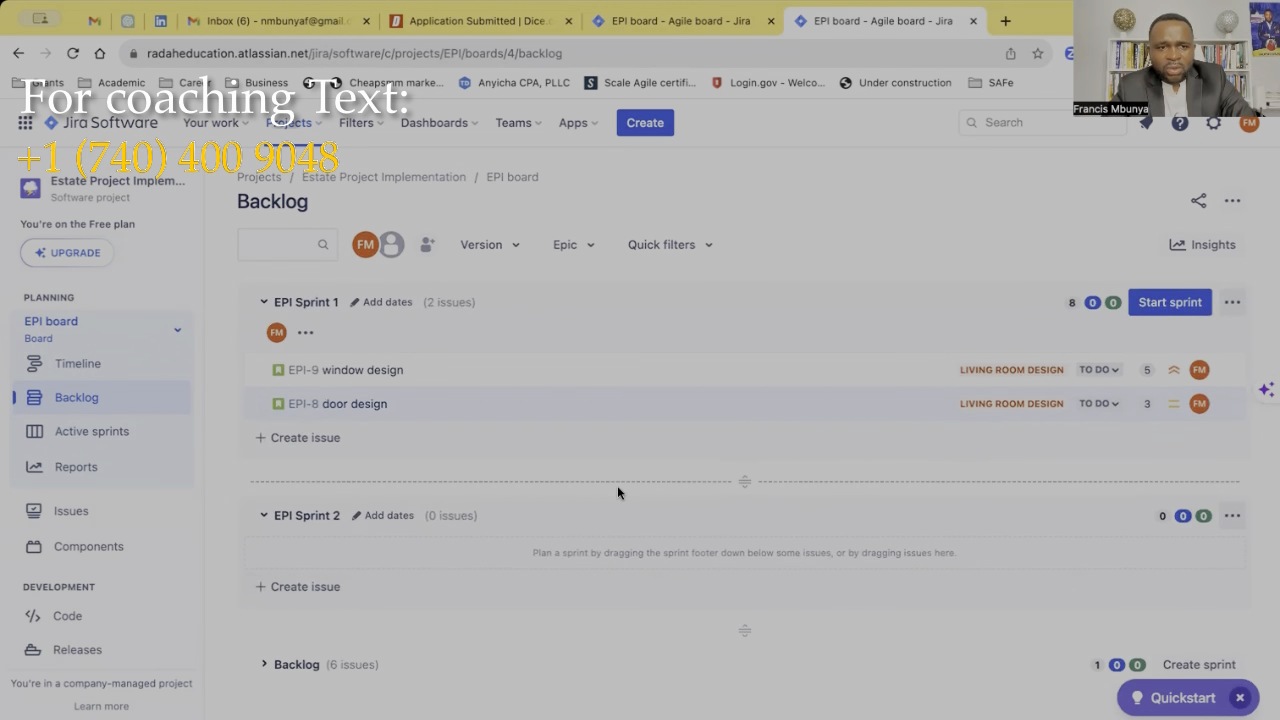
pyautogui.click(267, 664)
# Move the floor story from the backlog into EPI Sprint 2
pyautogui.scroll(-3, 480, 645)
pyautogui.scroll(1, 560, 707)
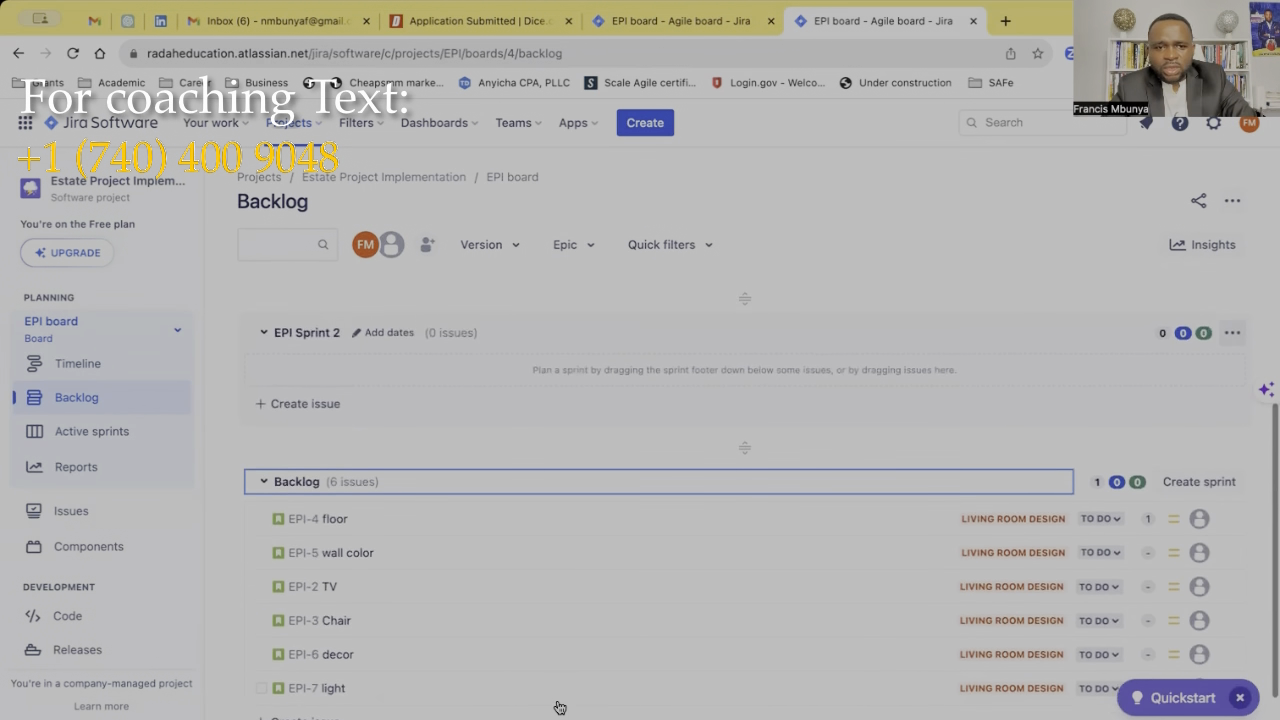
pyautogui.scroll(1, 560, 707)
pyautogui.moveTo(619, 584); pyautogui.dragTo(610, 423)
pyautogui.scroll(3, 762, 440)
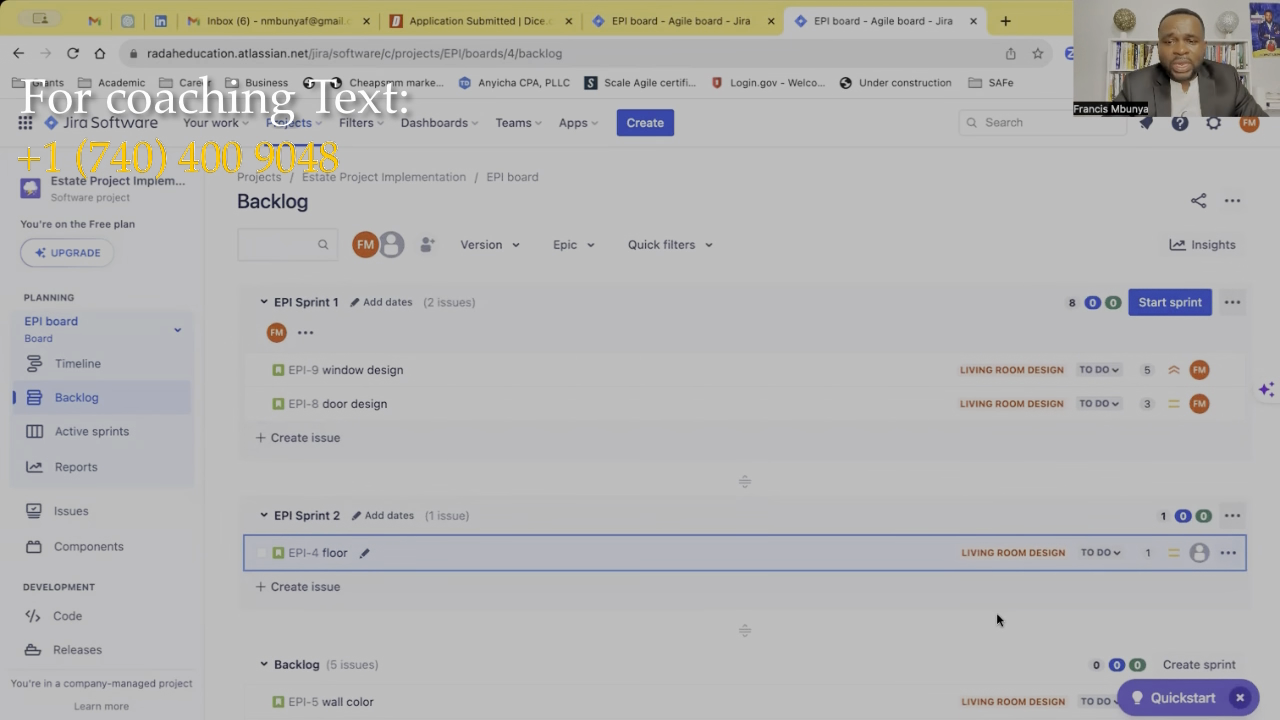
pyautogui.scroll(-3, 997, 614)
pyautogui.scroll(3, 997, 614)
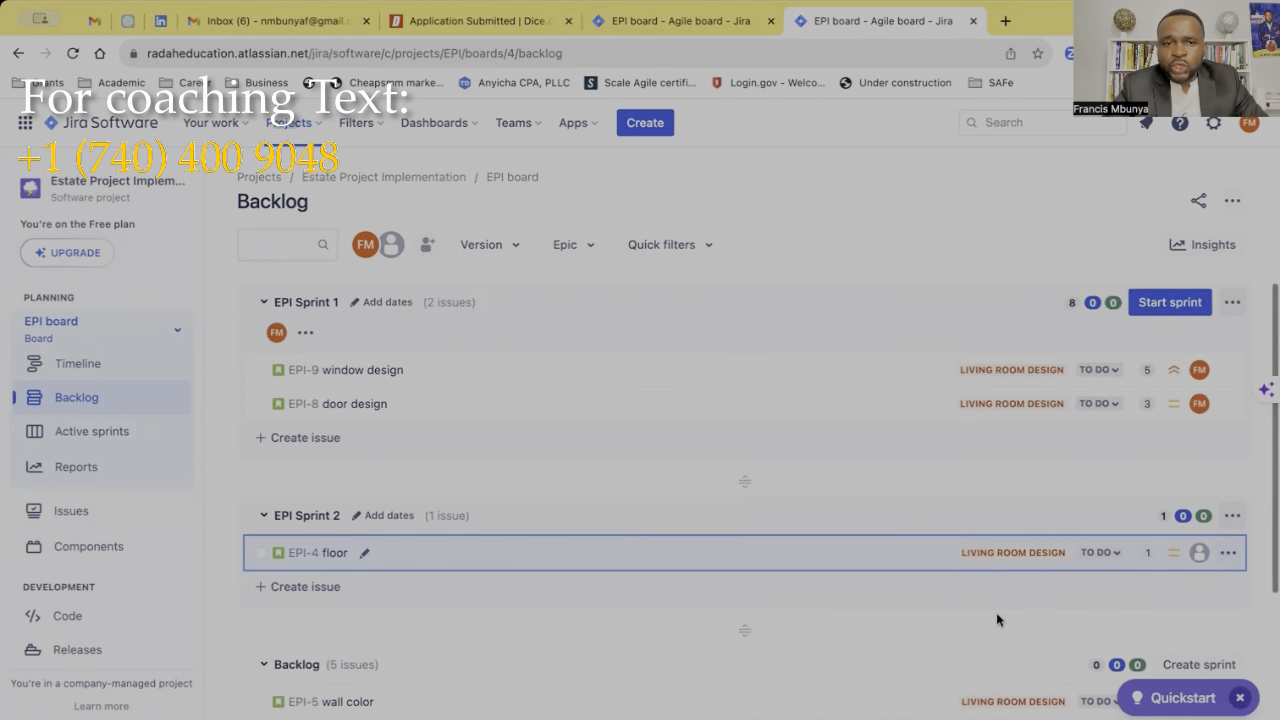